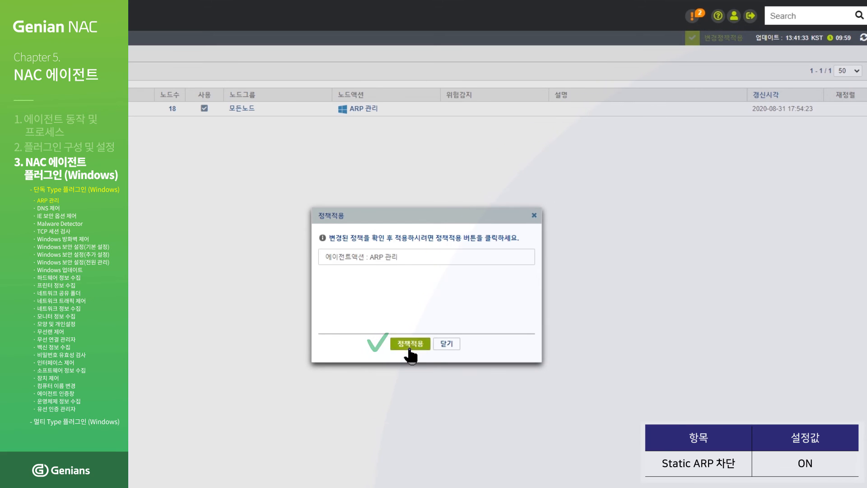
- Apply the changed ARP 관리 policy and push 기본정책 immediately to its 18 nodes
click(410, 345)
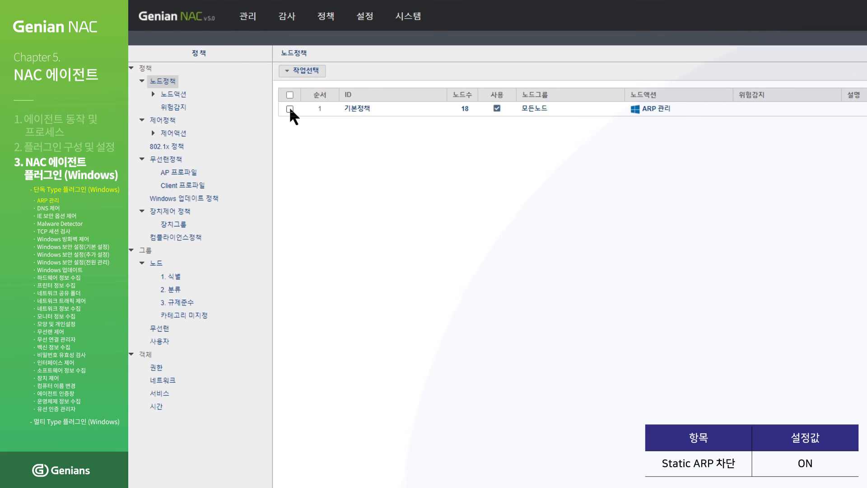
click(290, 109)
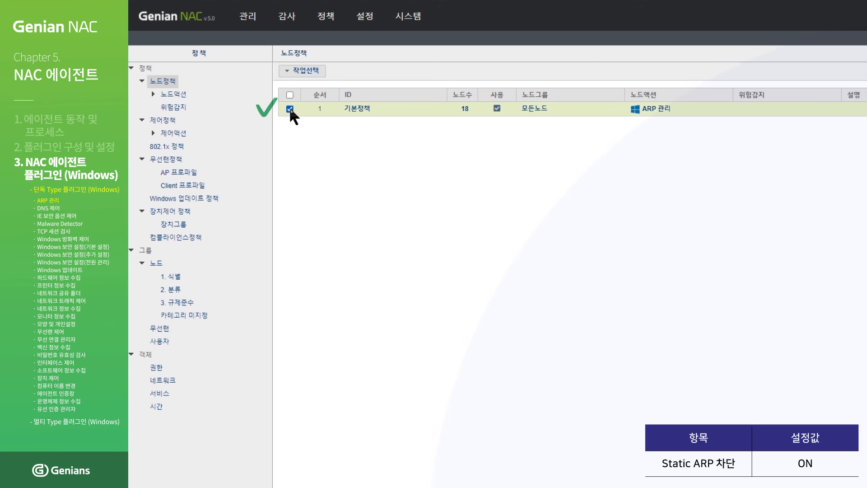
click(306, 72)
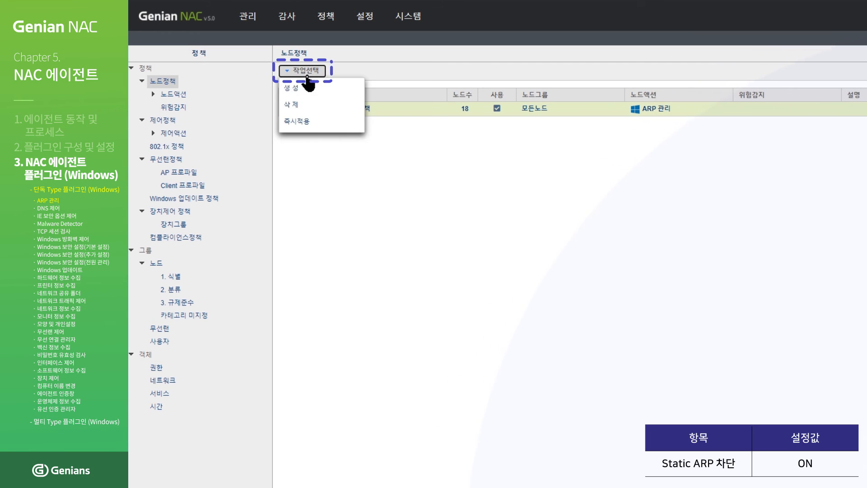
click(311, 128)
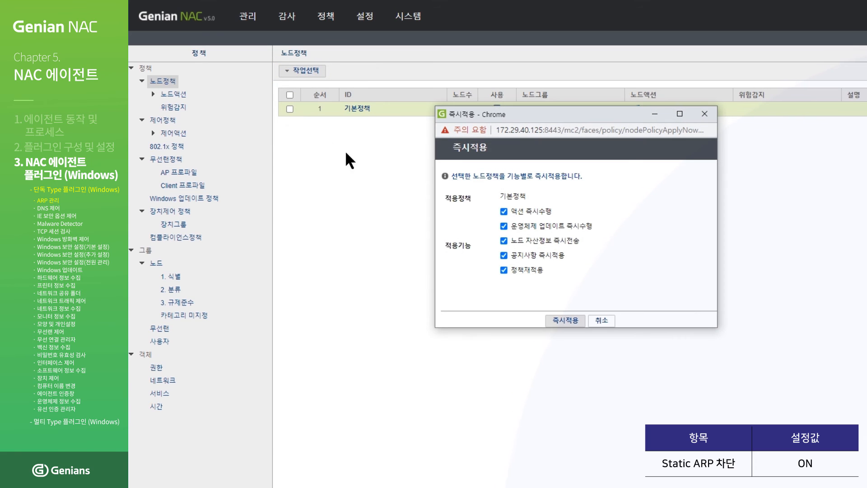
click(563, 326)
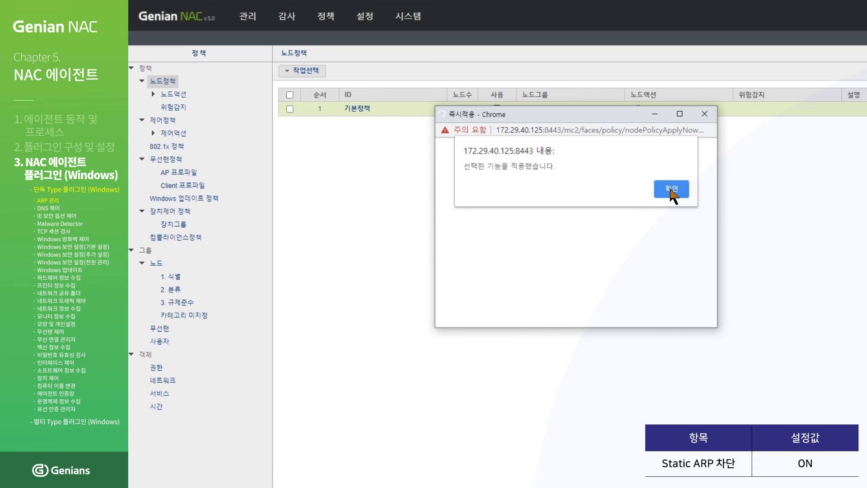
click(671, 189)
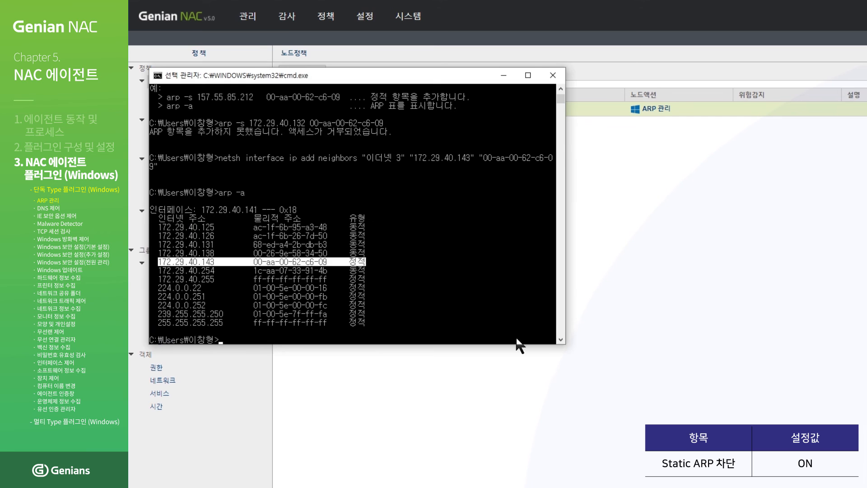
- Clear the marked text in the command prompt after reviewing the arp -a output
click(579, 330)
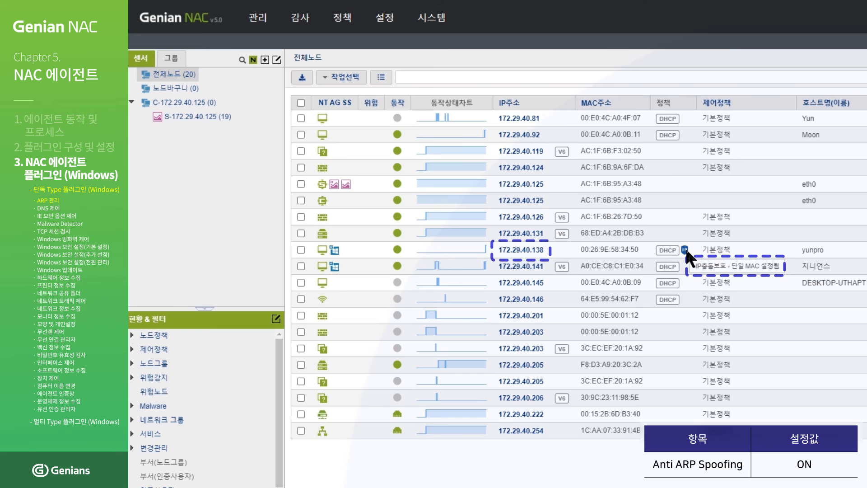
- Set Anti ARP Spoofing to On in the ARP 관리 node action and save it
mouse_move(352, 24)
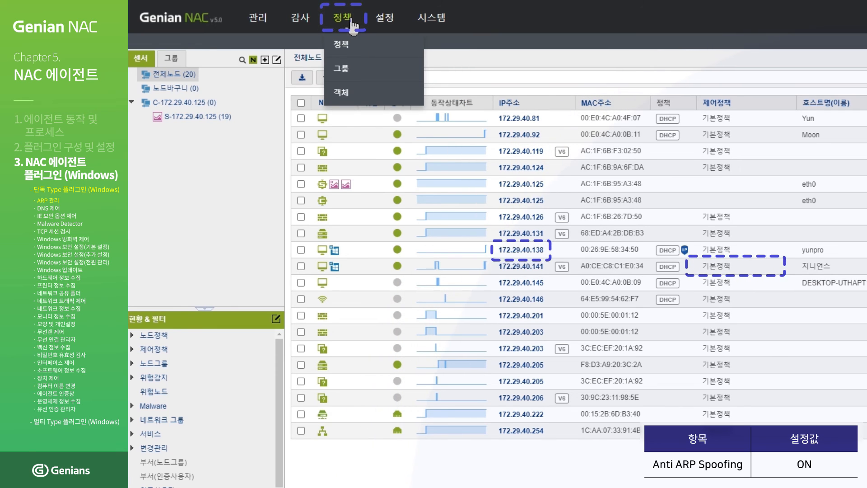
click(352, 21)
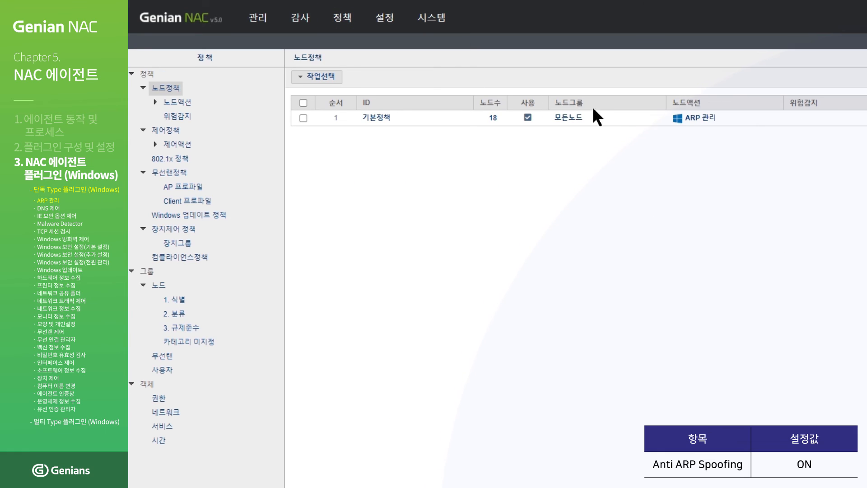
click(689, 120)
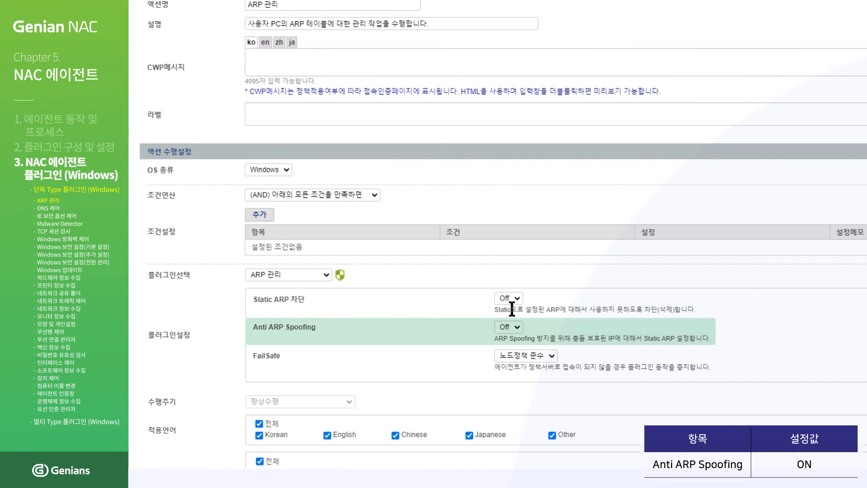
click(552, 353)
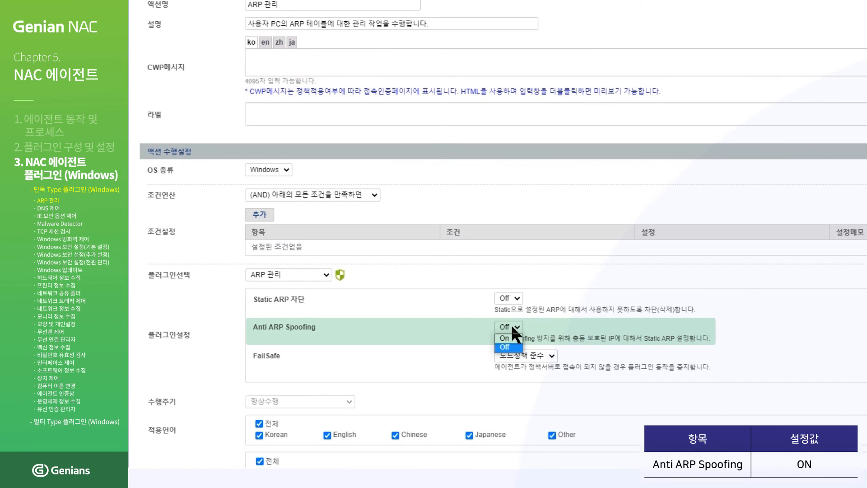
click(506, 338)
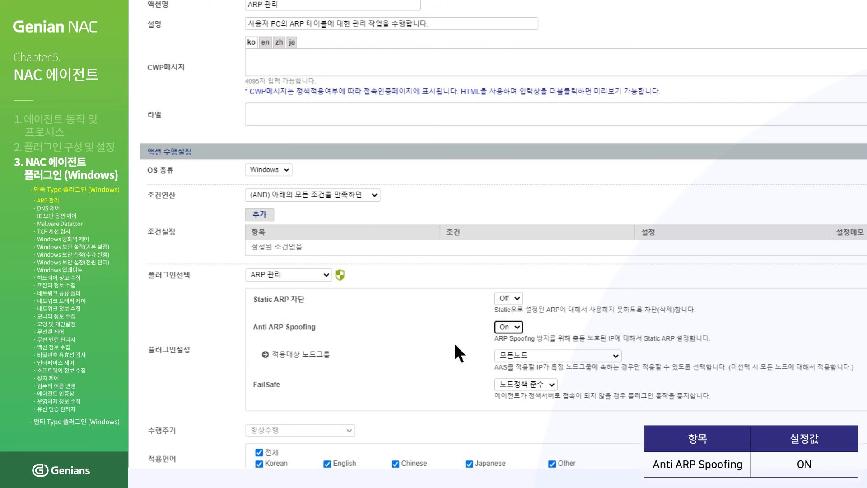
scroll(455, 343, down, 4)
scroll(455, 343, down, 2)
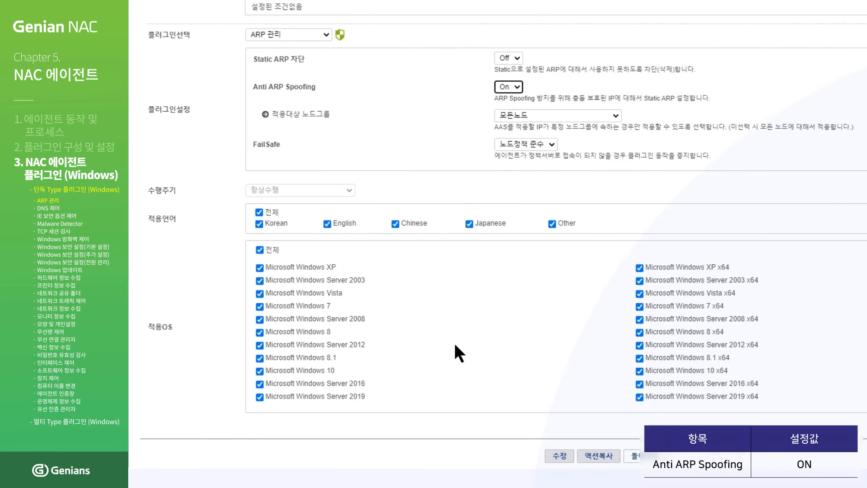
click(553, 446)
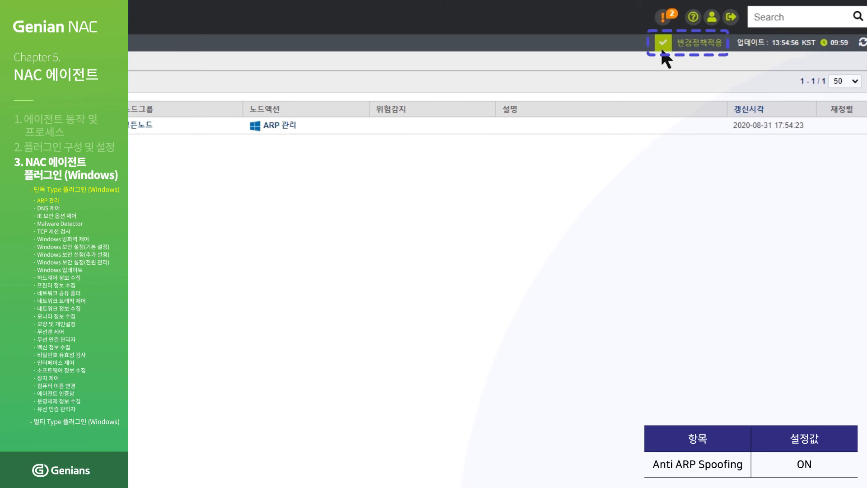
- Apply the updated ARP 관리 action and push 기본정책 to its nodes immediately
click(662, 43)
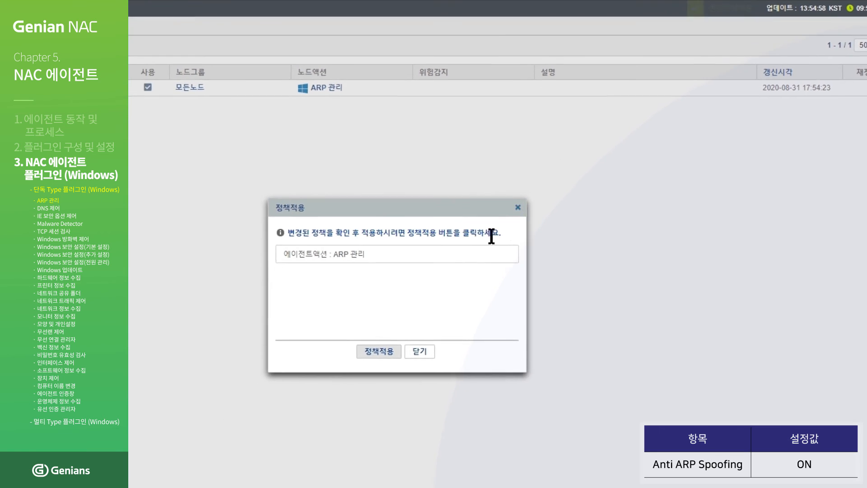
click(373, 353)
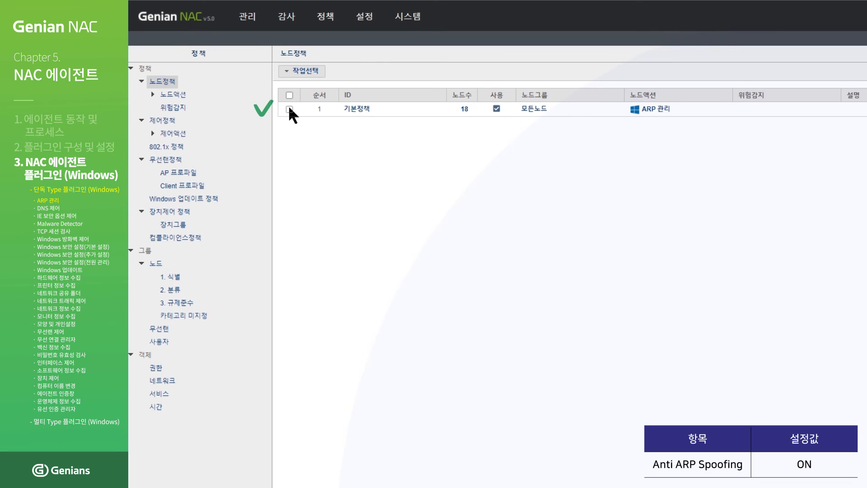
click(289, 109)
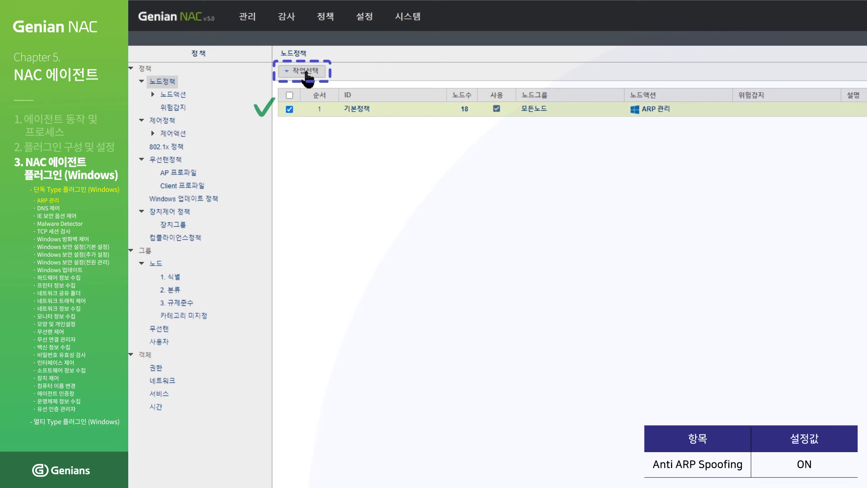
click(305, 71)
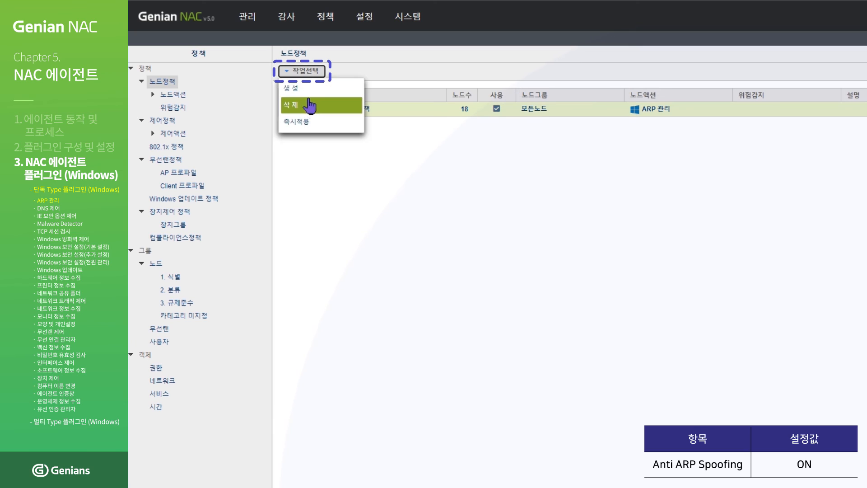
click(310, 128)
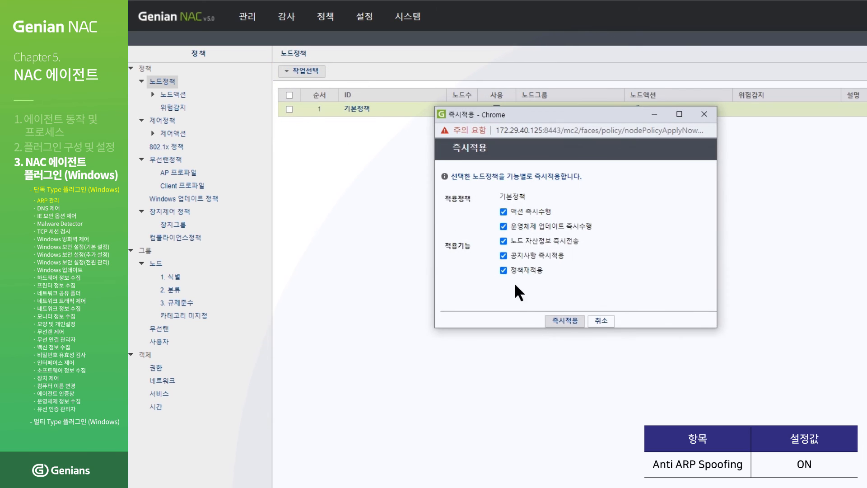
click(560, 322)
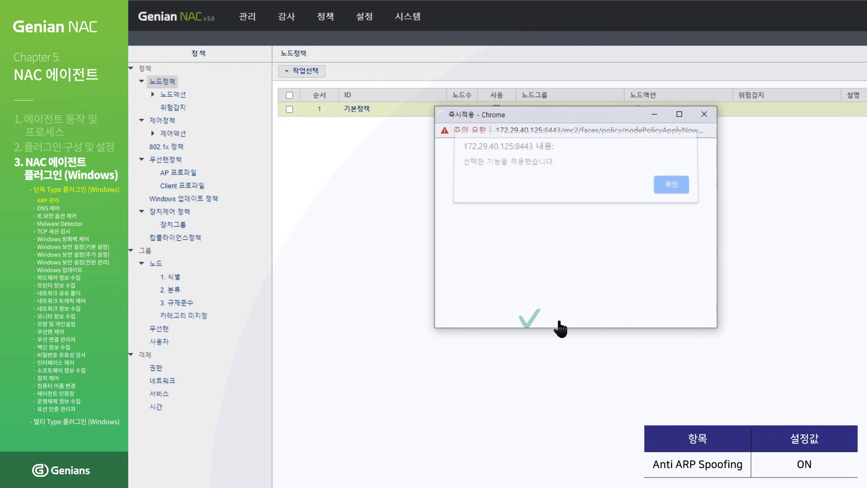
click(662, 190)
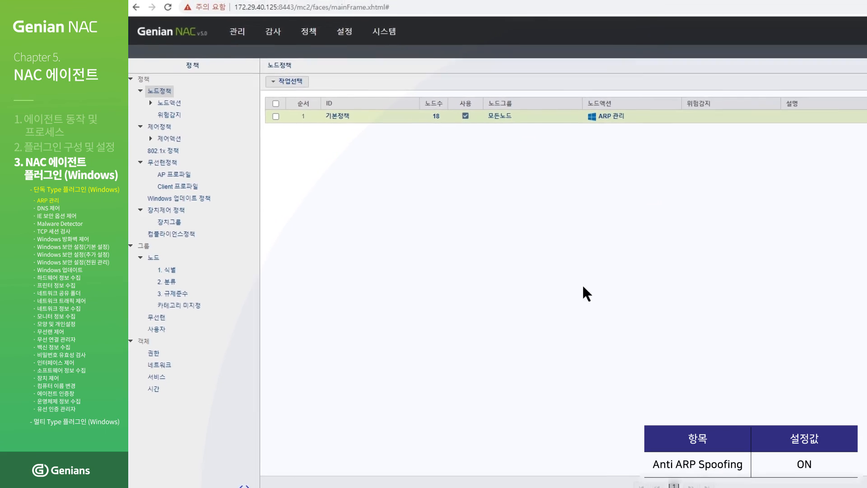
- Run arp -a in the command prompt and mark the 172.29.40.138 static entry
click(495, 482)
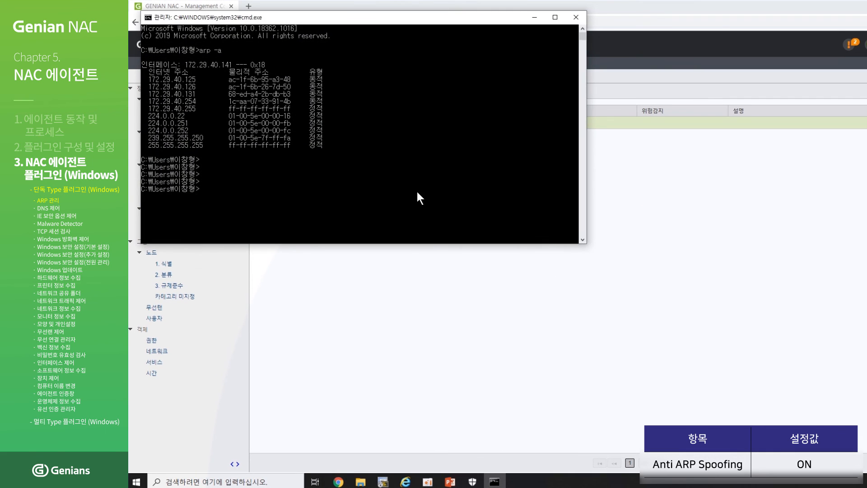
text(arp -a)
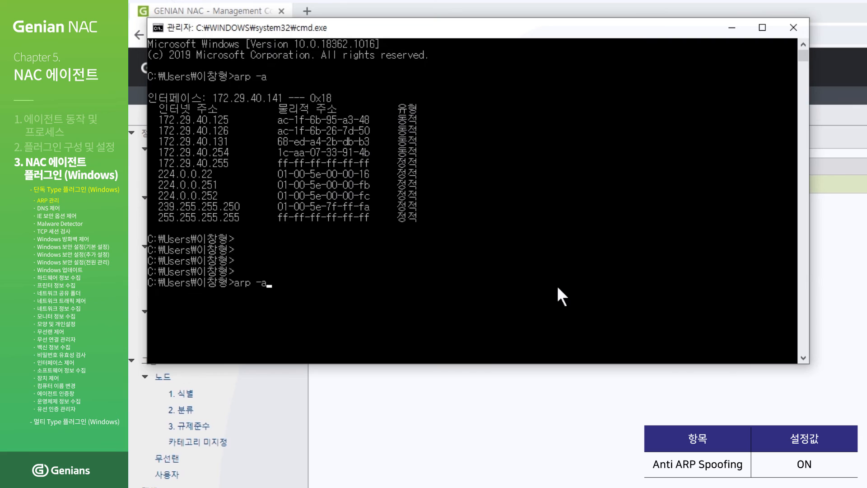
key(Return)
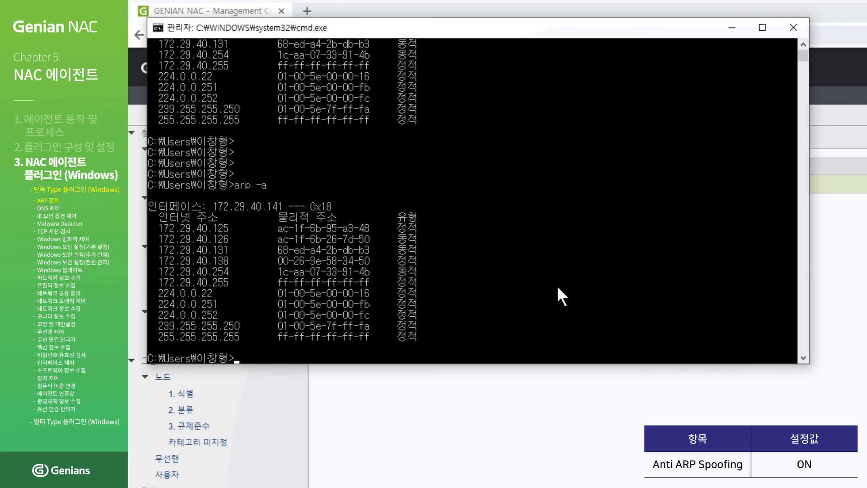
click(413, 261)
drag(417, 266, 163, 268)
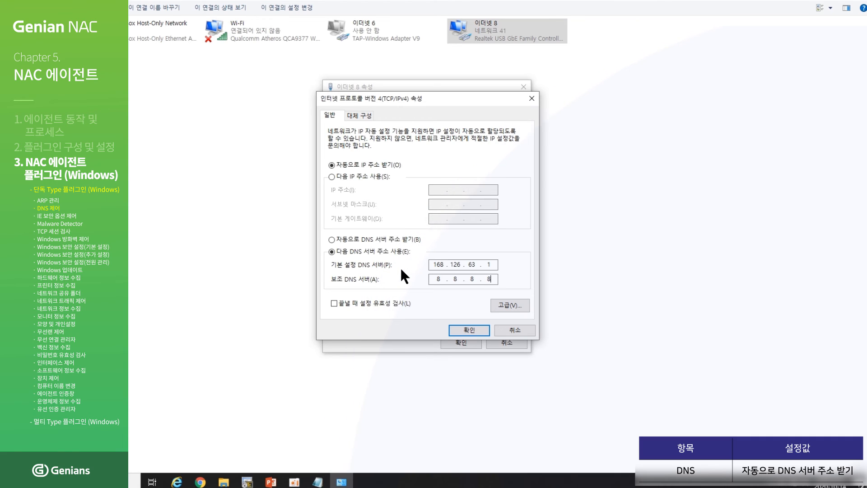
- Confirm the IPv4 DNS servers 168.126.63.1 and 8.8.8.8 and close 이더넷 8 properties
click(469, 329)
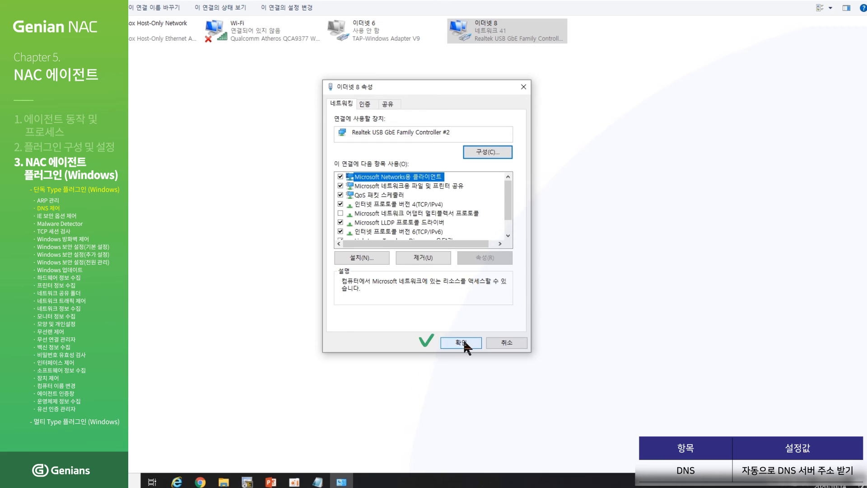
click(463, 340)
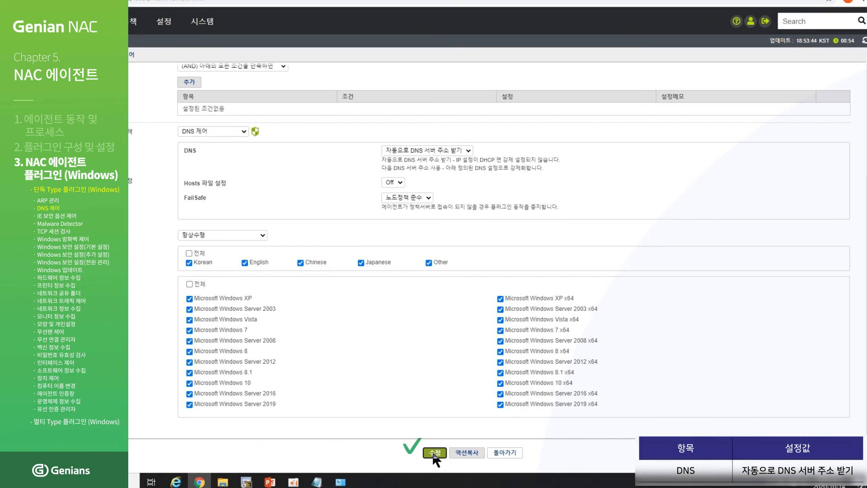
- Save and apply the DNS 제어 action, pushing 기본정책 to nodes immediately
click(434, 453)
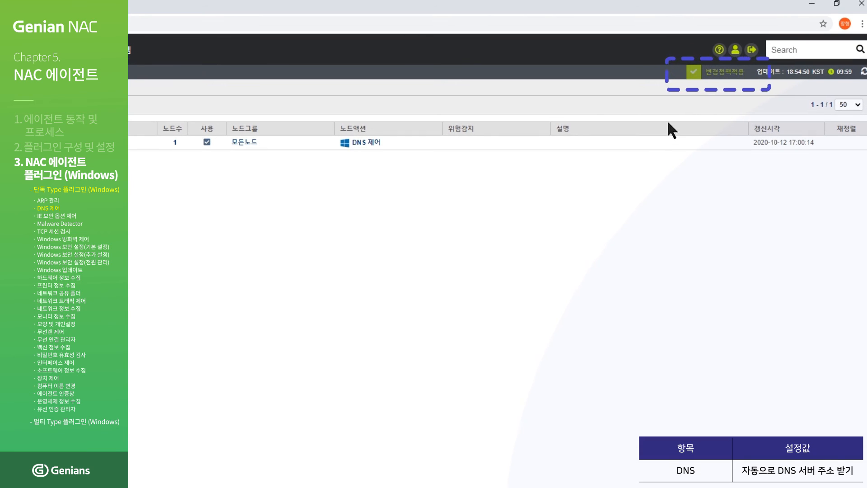
click(716, 73)
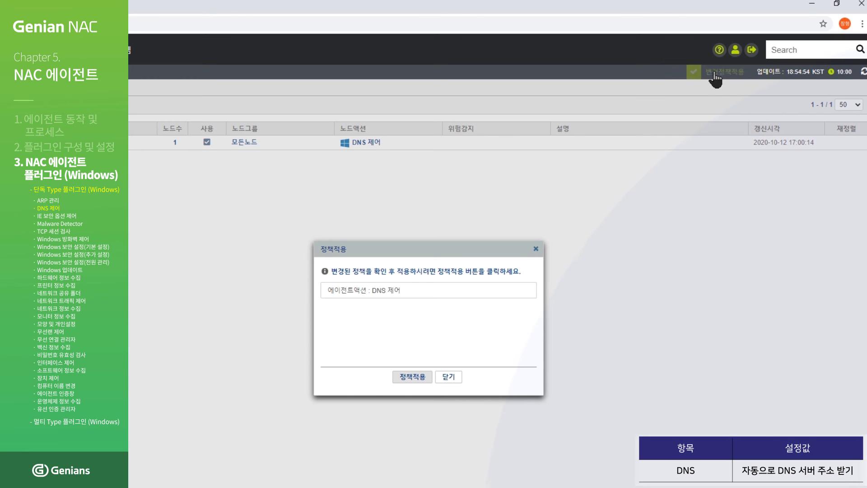
click(412, 377)
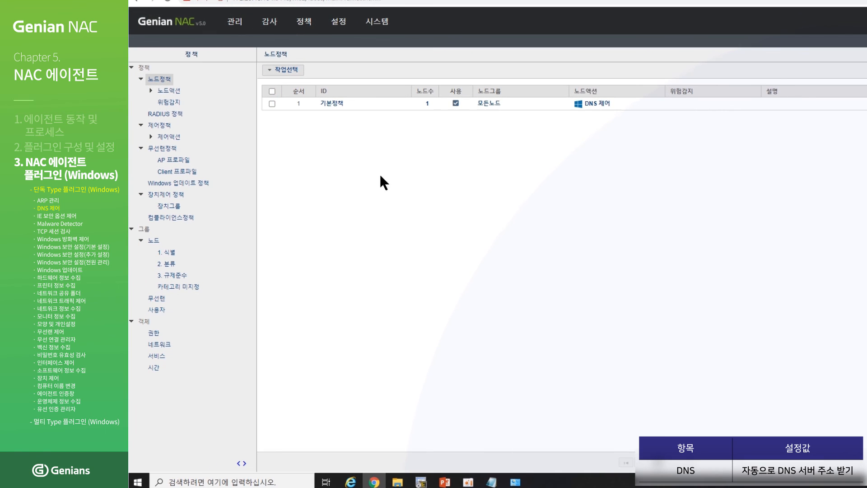
click(270, 103)
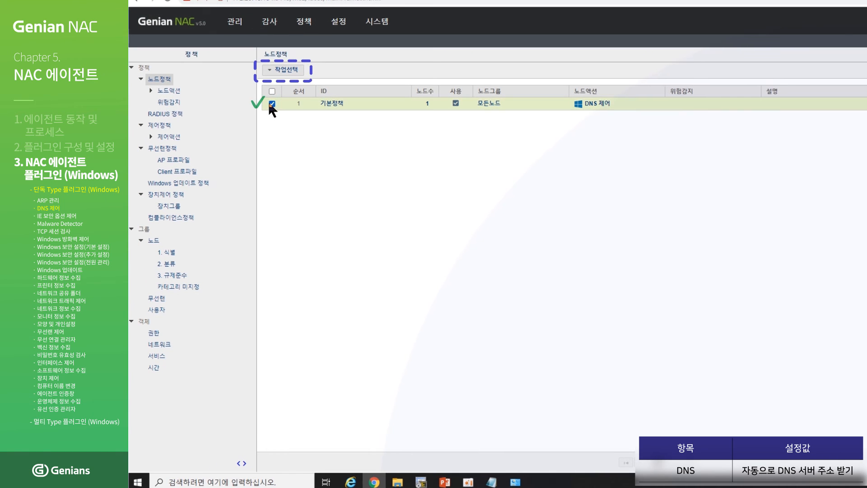
click(281, 72)
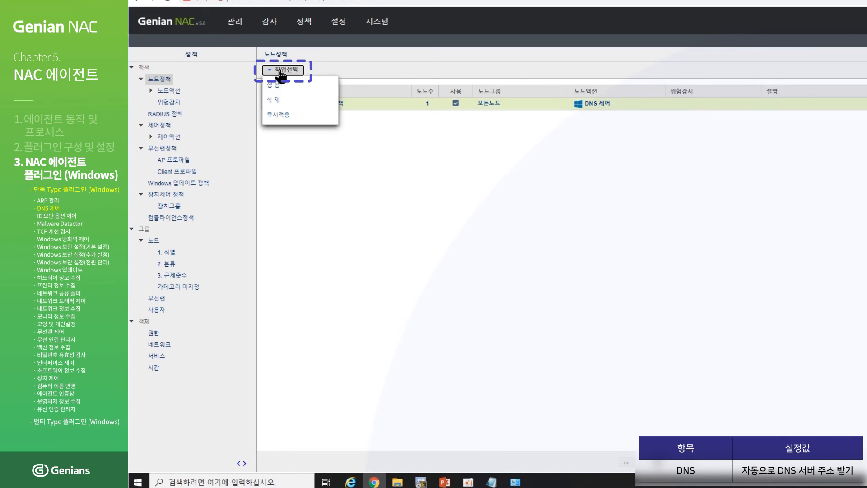
click(280, 116)
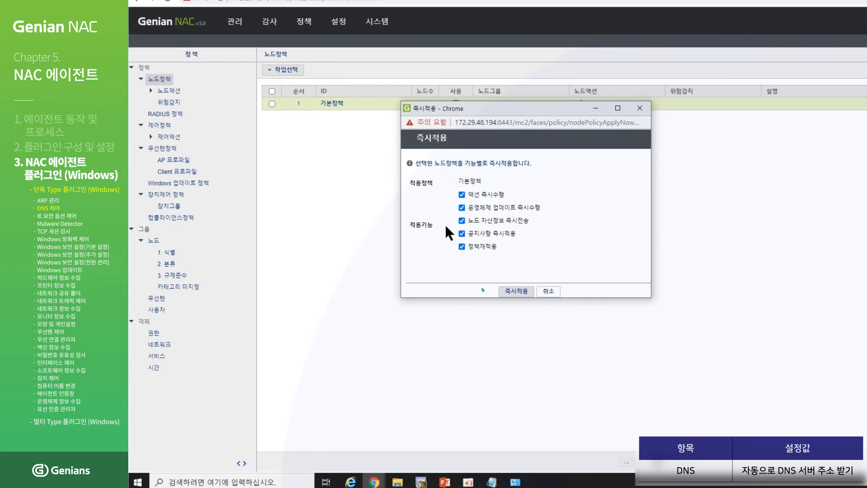
click(520, 292)
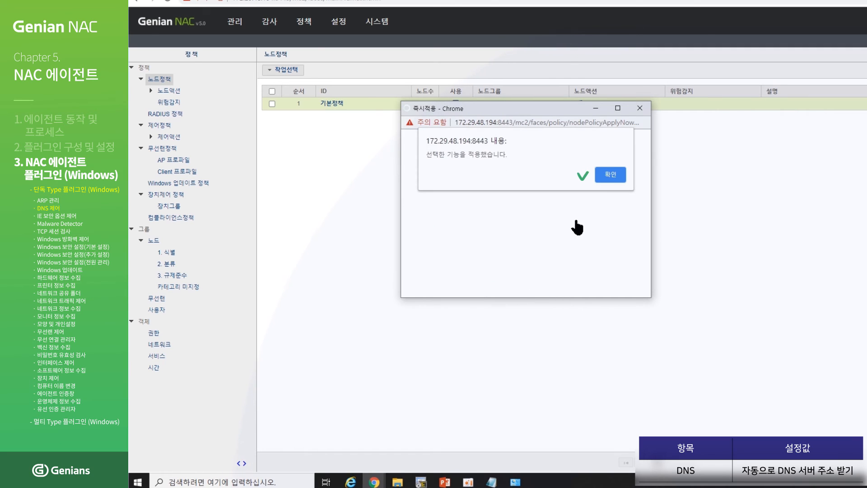
click(610, 175)
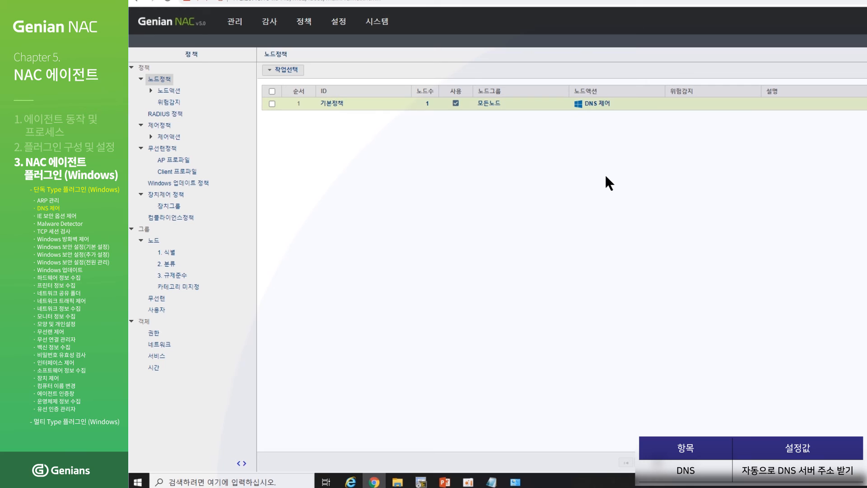
- View the DNS settings in 이더넷 8's TCP/IPv4 properties
click(515, 482)
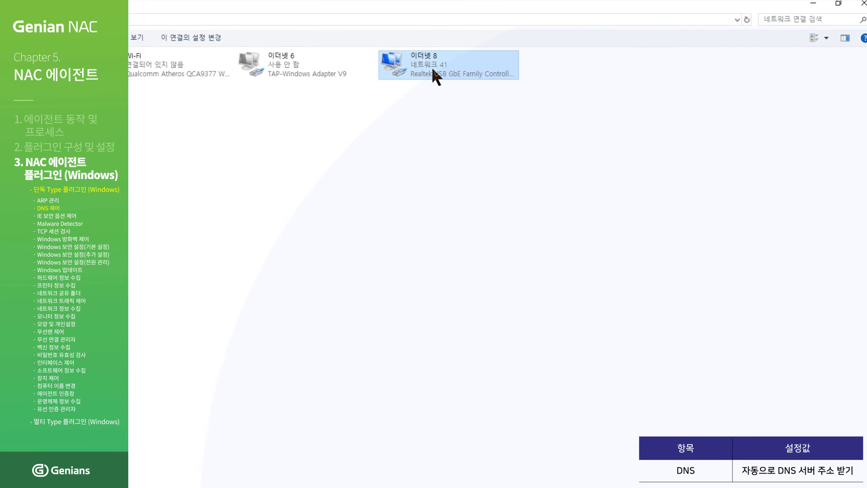
right_click(432, 67)
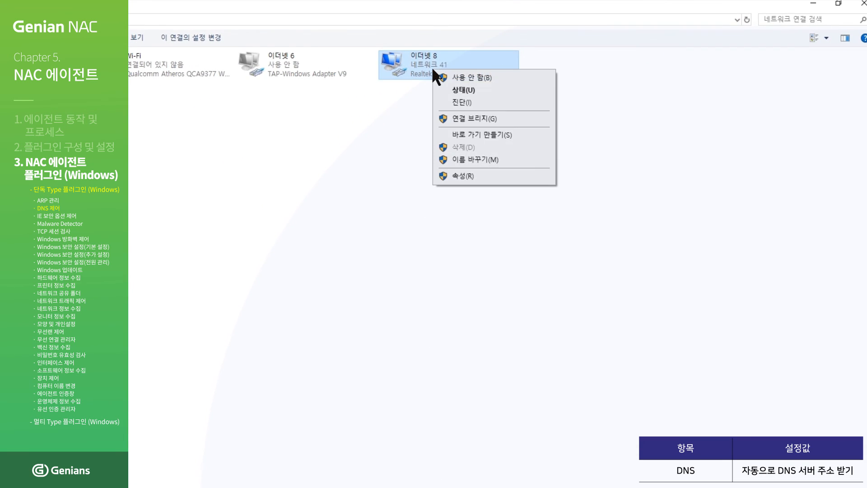
click(457, 173)
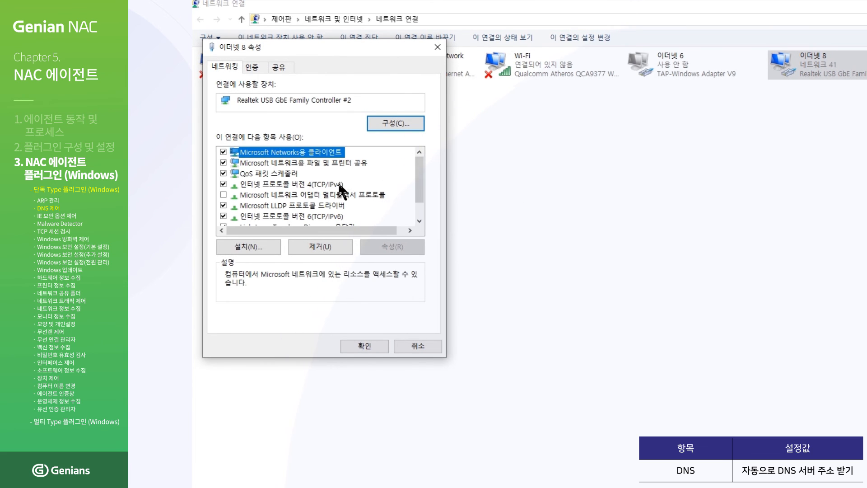
double_click(324, 183)
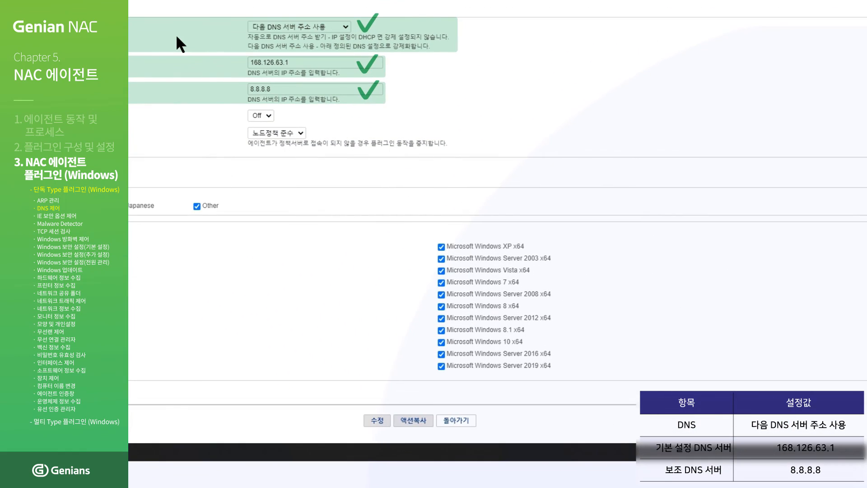
- Save the DNS 제어 action with servers 168.126.63.1 and 8.8.8.8, and apply 기본정책 immediately
click(371, 424)
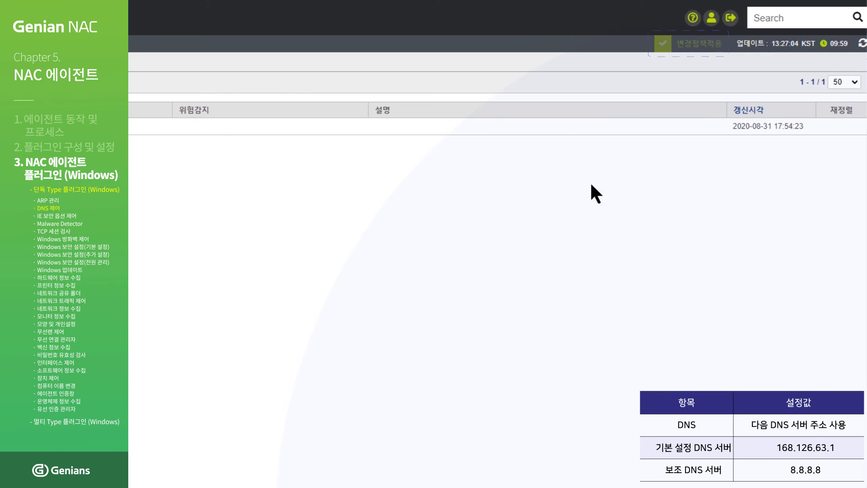
click(680, 47)
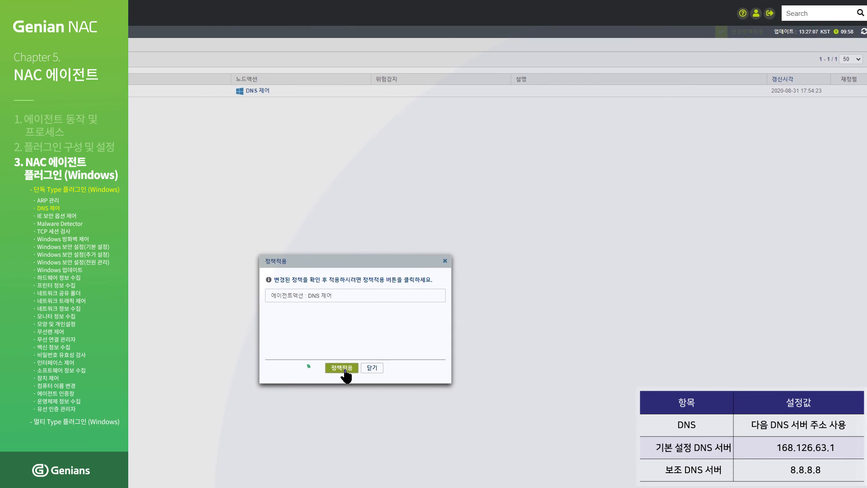
click(346, 371)
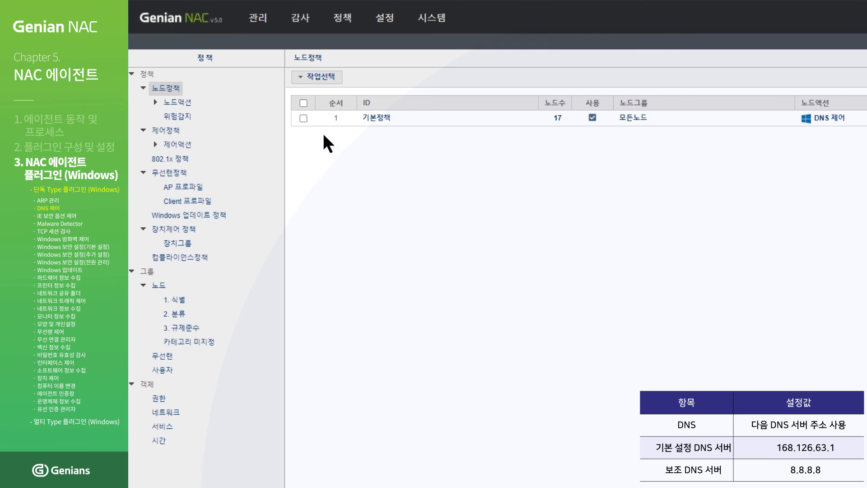
click(302, 117)
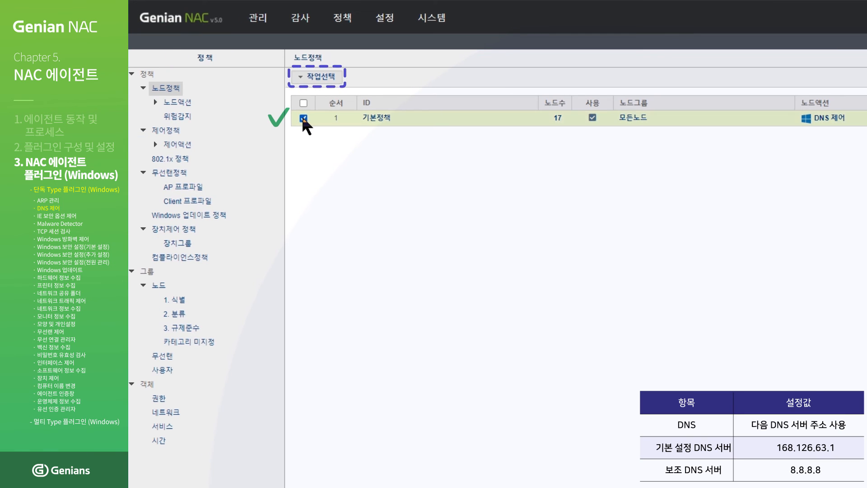
click(332, 81)
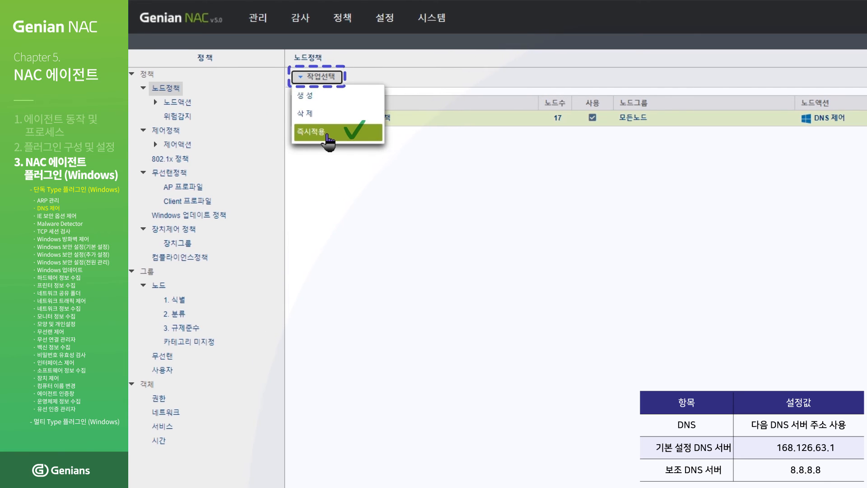
click(328, 135)
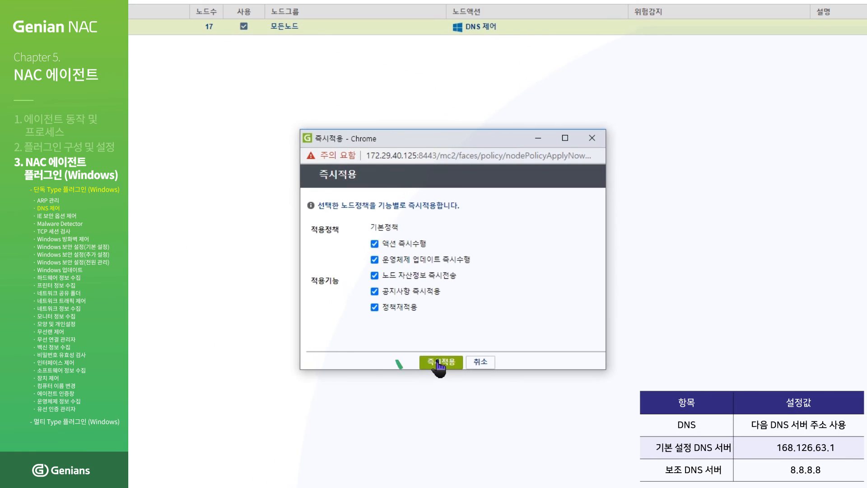
click(437, 365)
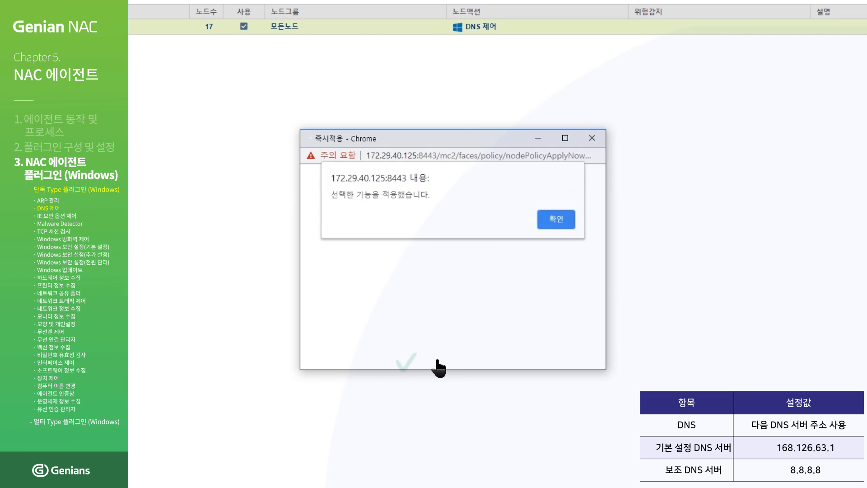
- Dismiss the success message and launch Network Connections with ncpa.cpl
click(552, 222)
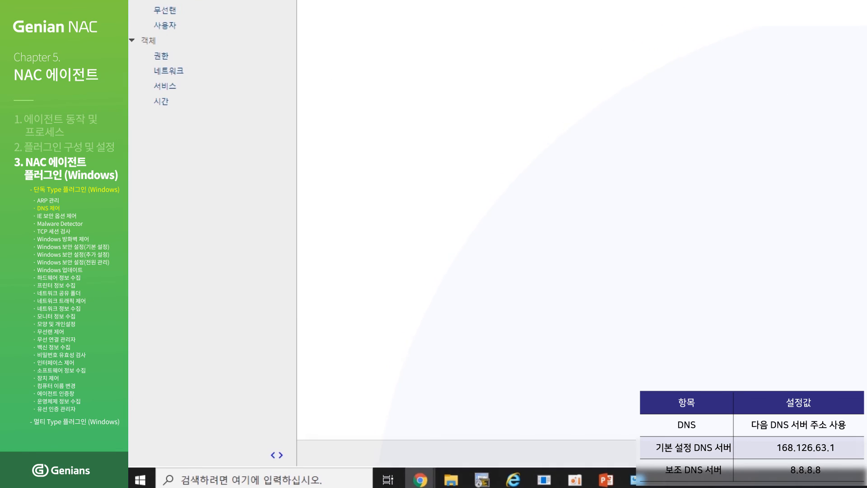
key(super+r)
text(n)
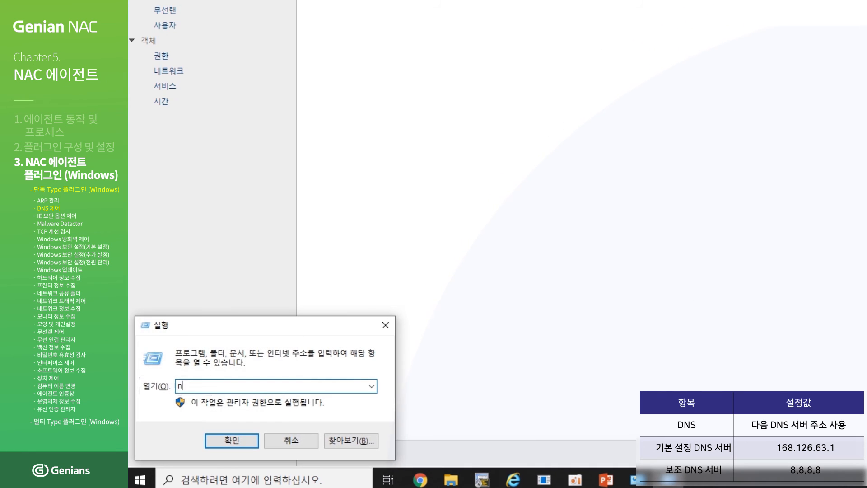
text(cpa.cpl)
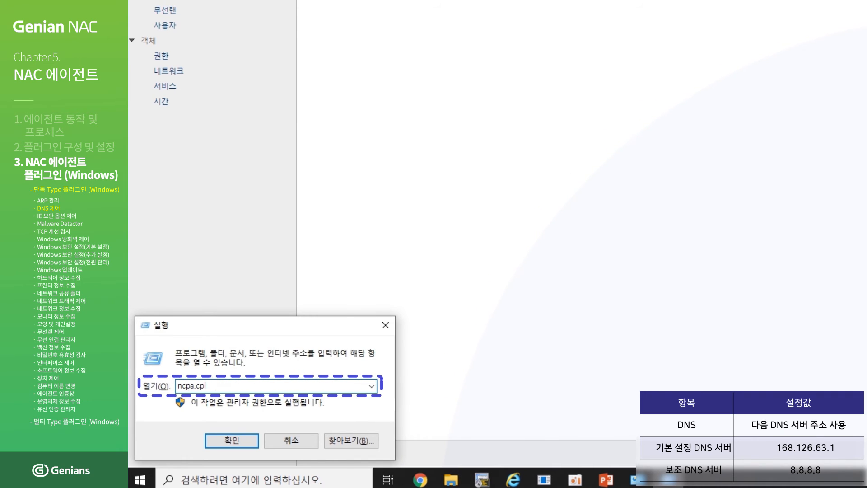
key(Return)
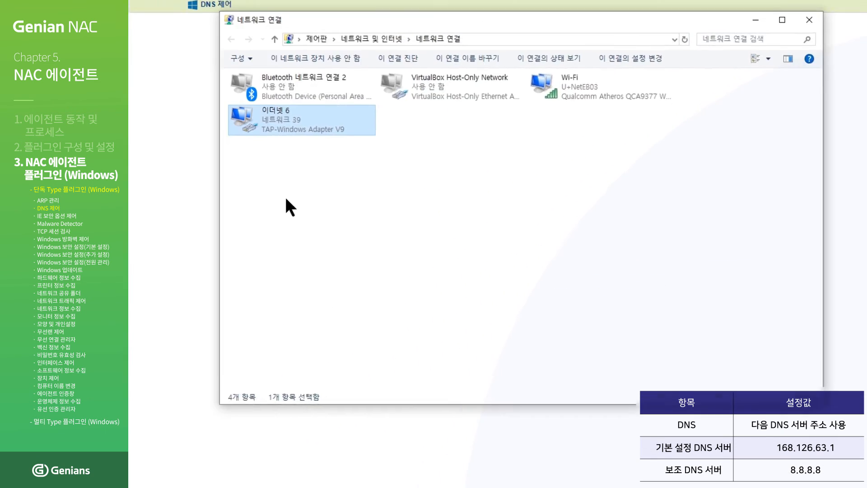
- Inspect the TCP/IPv4 properties of adapter 이더넷 6
right_click(329, 117)
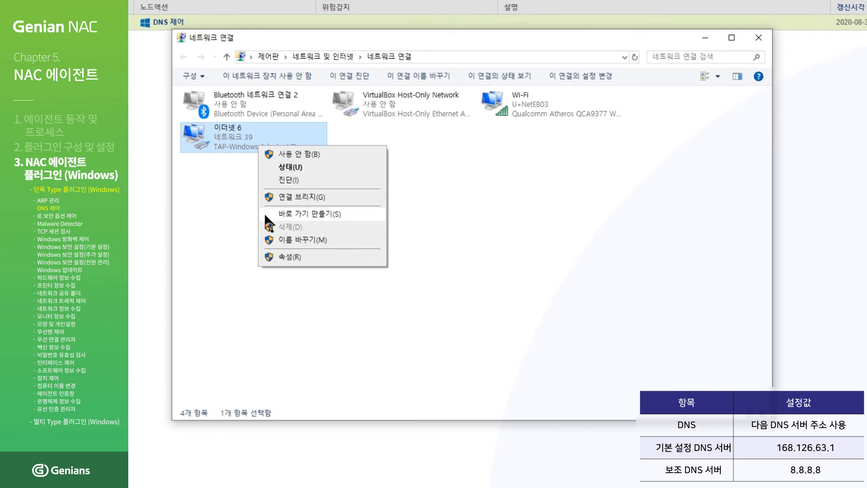
click(277, 257)
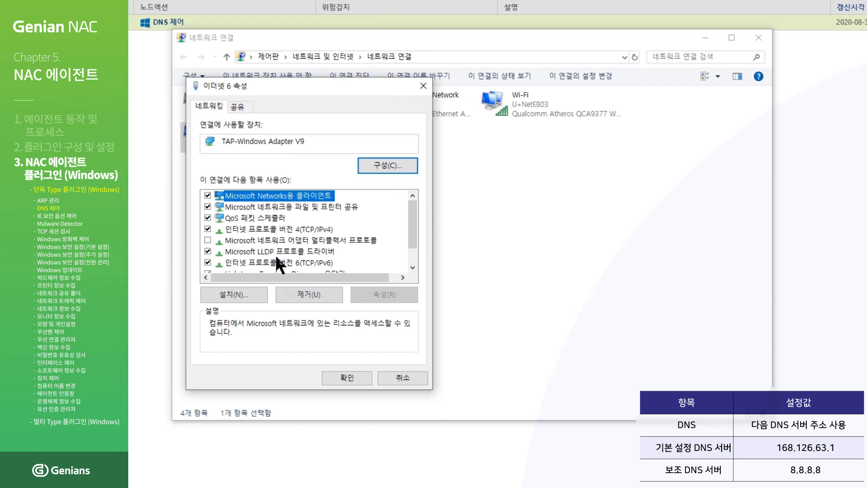
click(308, 232)
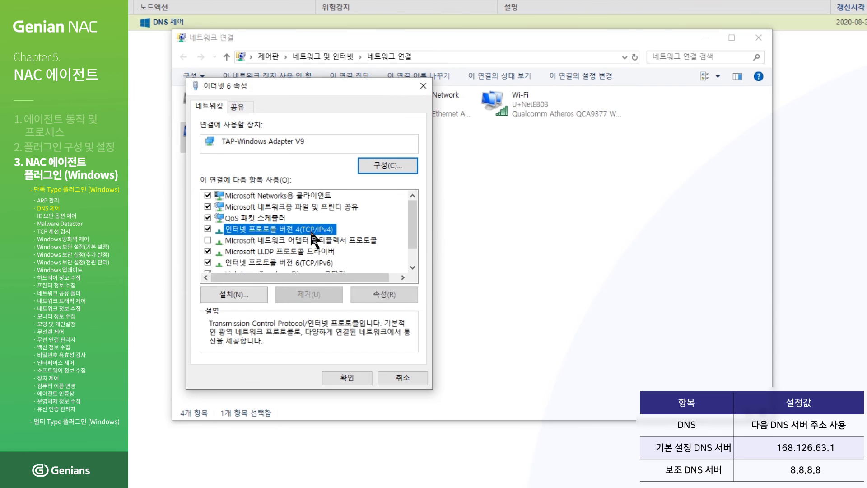
click(379, 294)
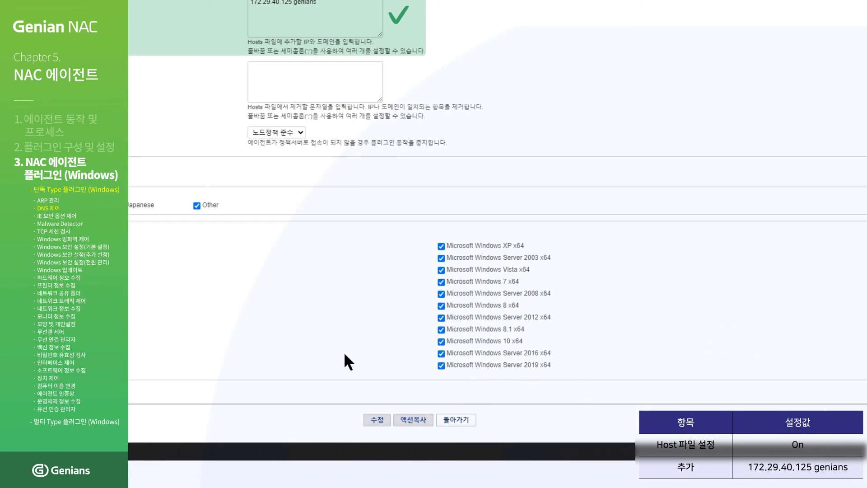
- Save the DNS 제어 action's Hosts file settings and apply the changed policy
click(371, 420)
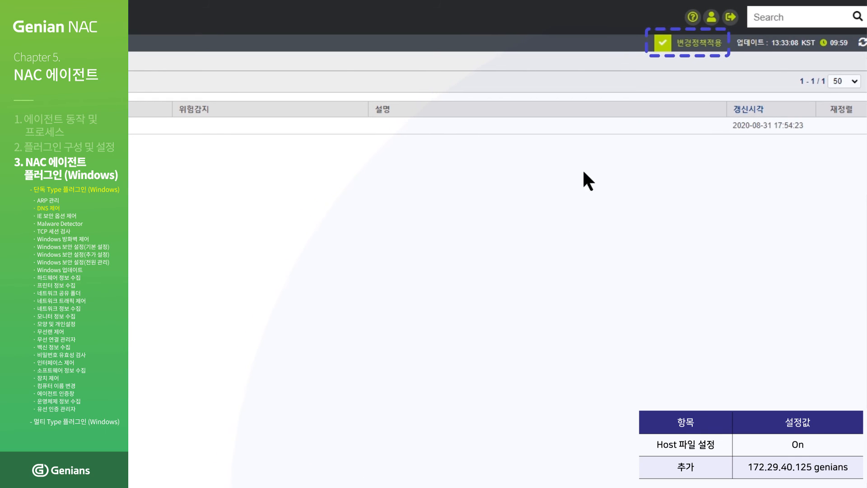
click(683, 44)
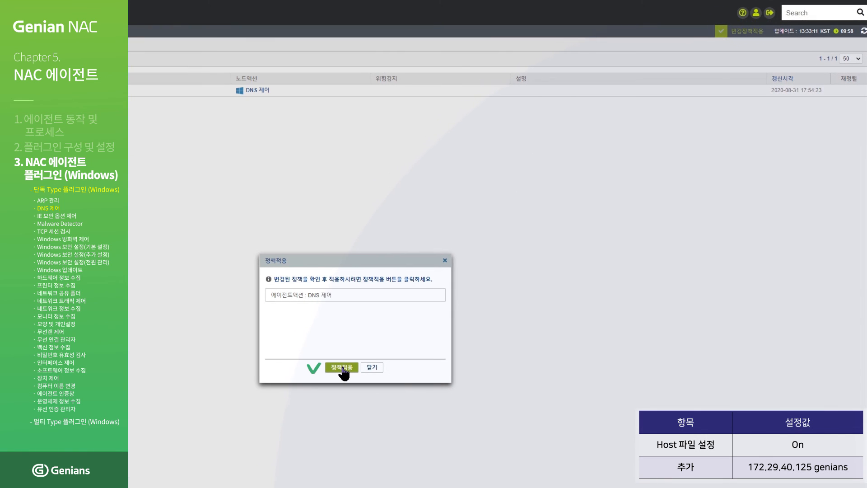
click(342, 369)
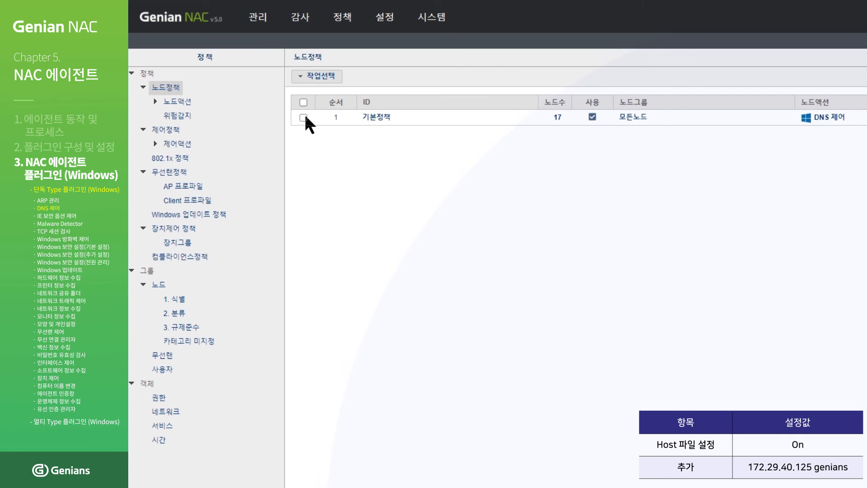
- Push the 기본정책 node policy to its nodes with 즉시적용 and confirm
click(303, 117)
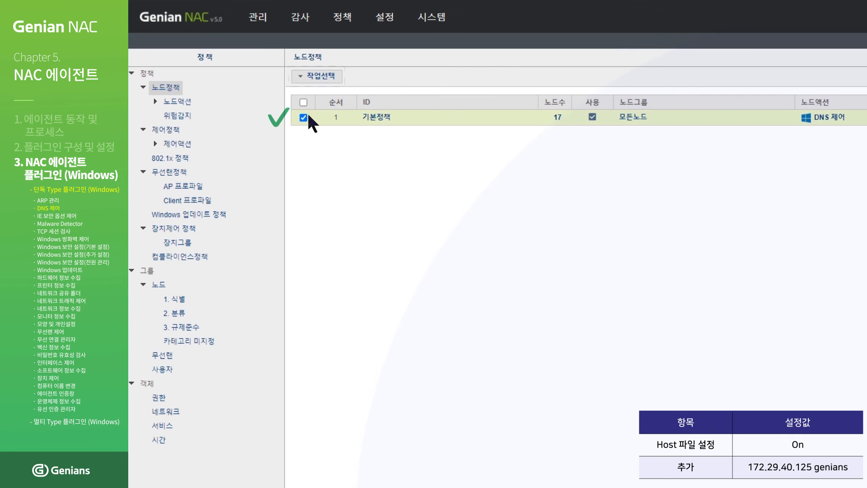
click(338, 82)
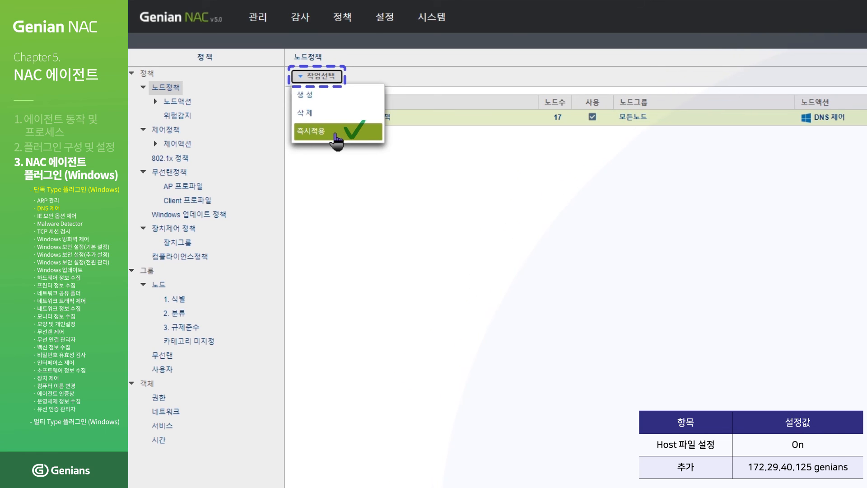
click(337, 132)
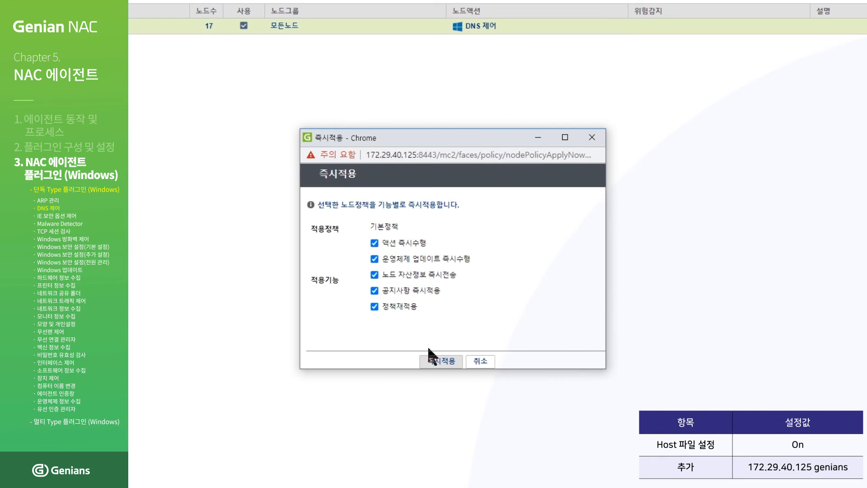
click(445, 364)
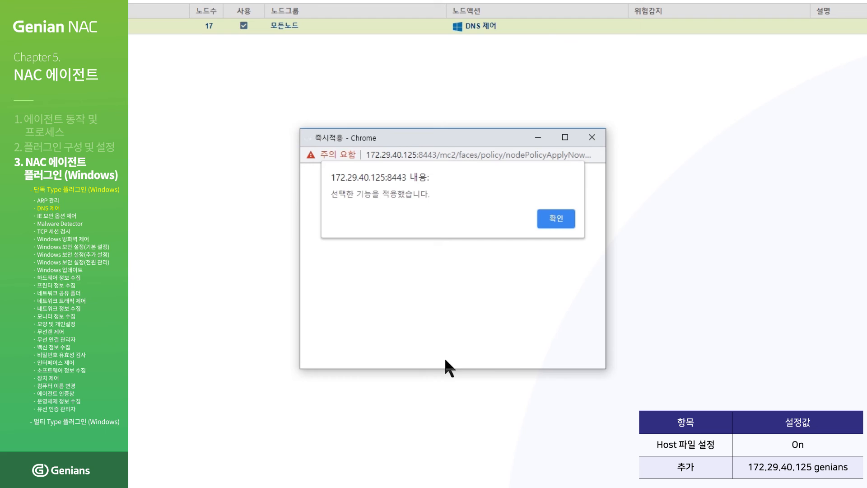
click(549, 219)
- Open the hosts file from C:\Windows\System32\drivers\etc in Notepad++
click(312, 483)
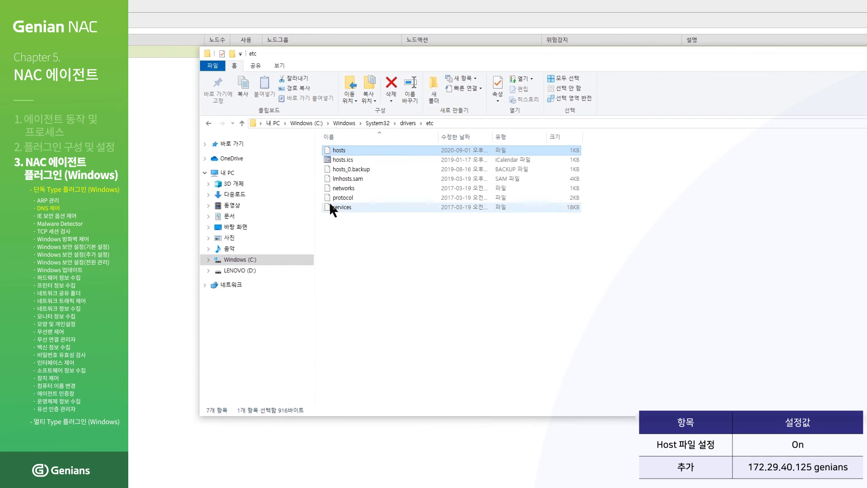
right_click(370, 150)
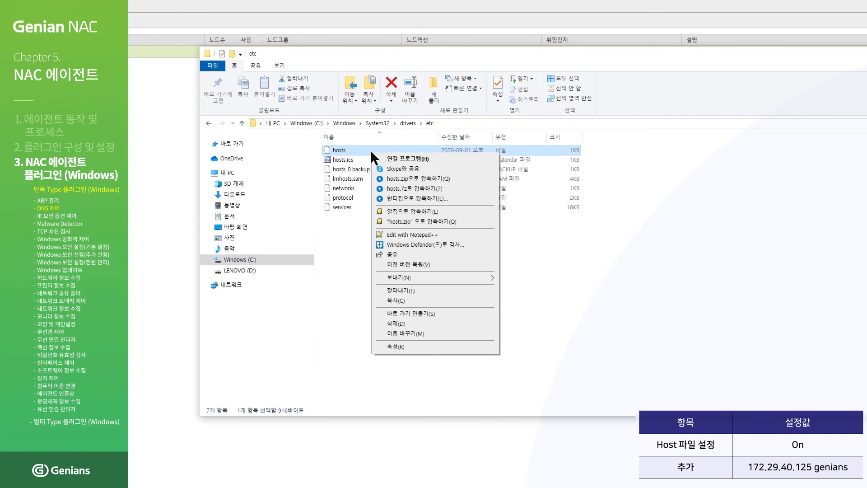
click(429, 233)
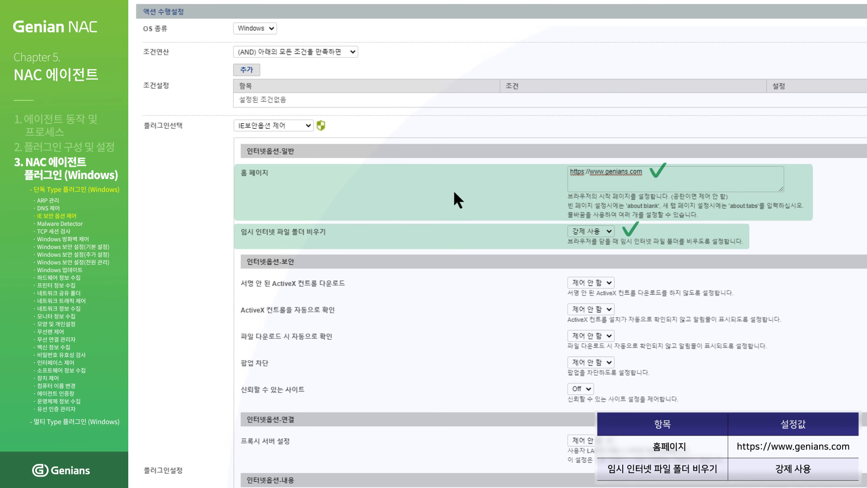
scroll(454, 190, down, 8)
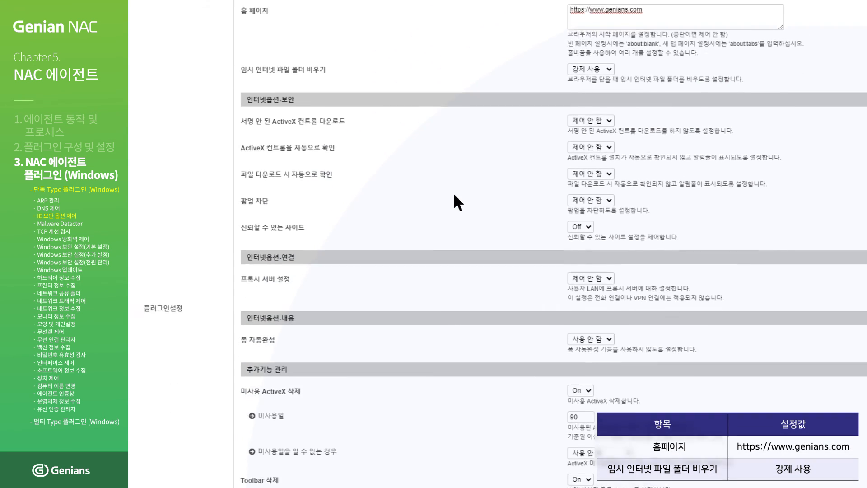
scroll(454, 201, down, 1)
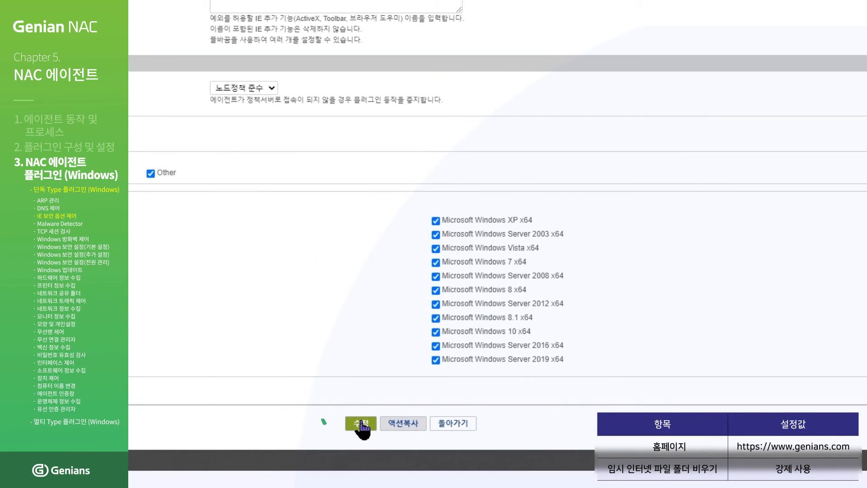
click(362, 423)
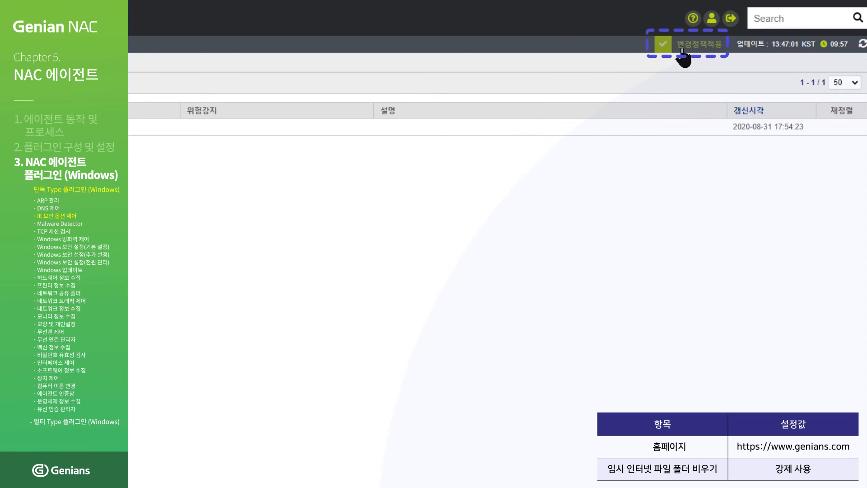
click(683, 50)
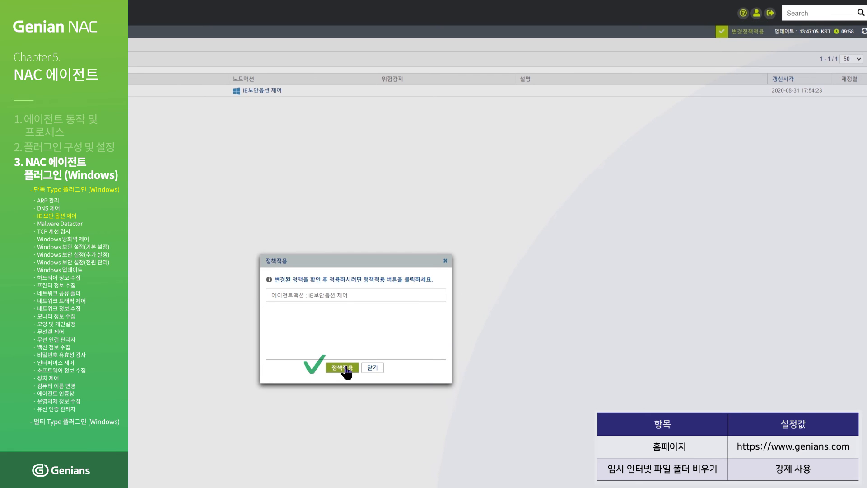
click(345, 368)
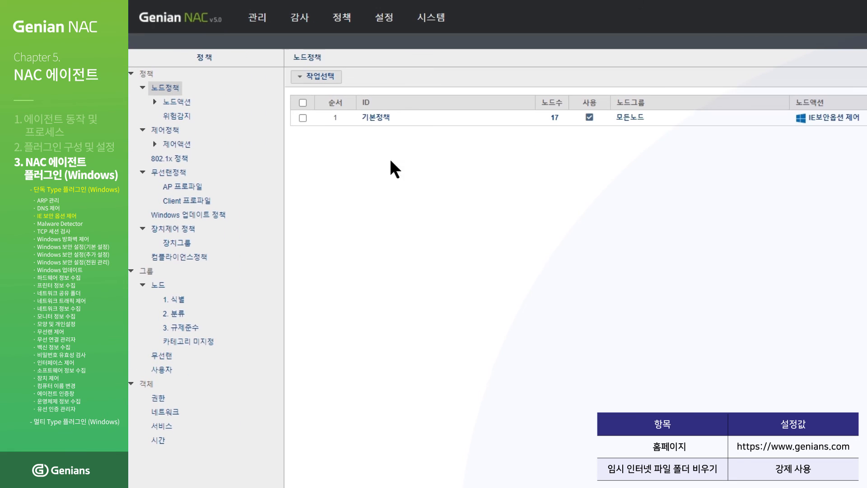
- Push the 기본정책 node policy immediately to its 17 nodes and confirm
click(303, 118)
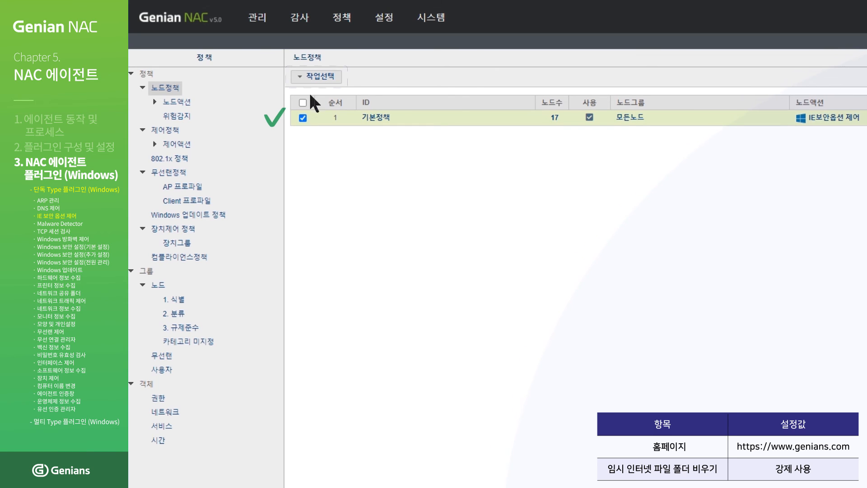
click(318, 81)
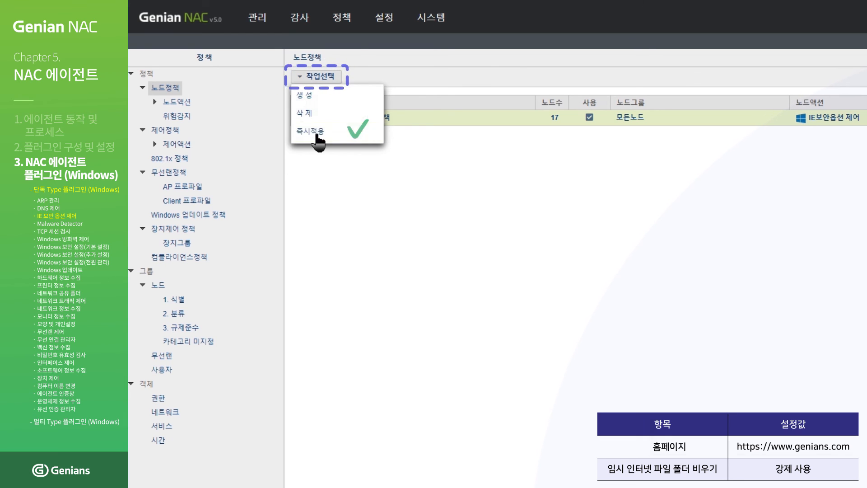
click(317, 135)
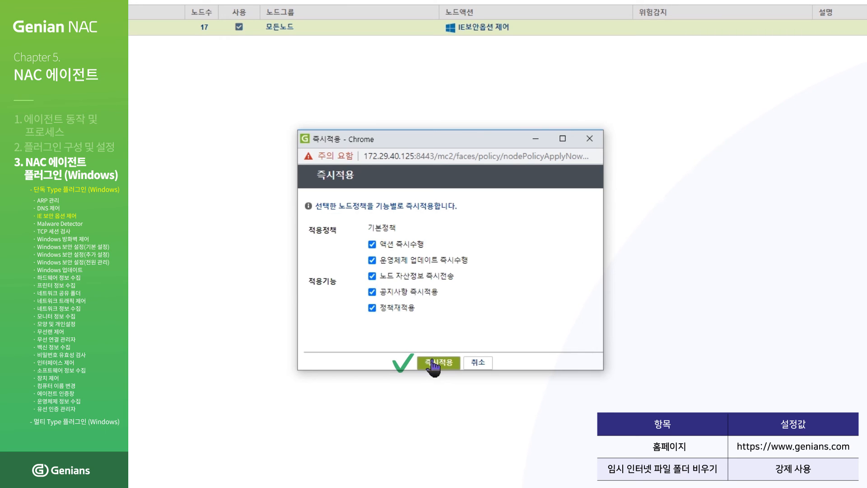
click(432, 363)
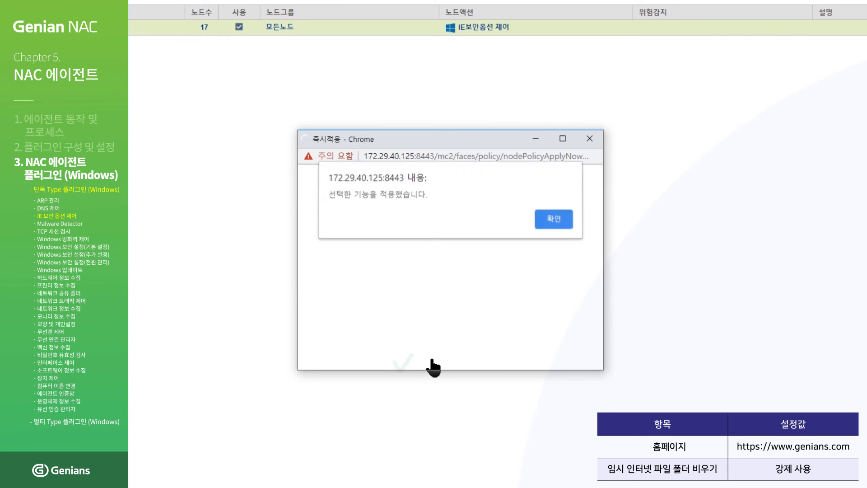
click(555, 219)
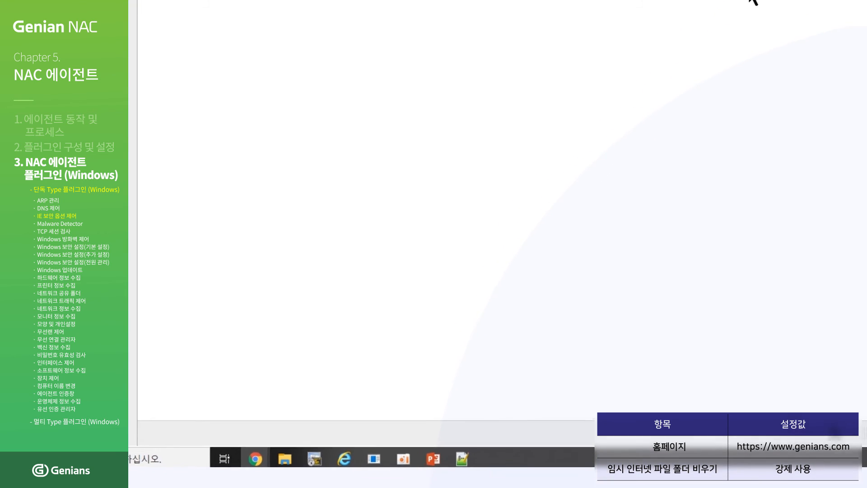
click(344, 456)
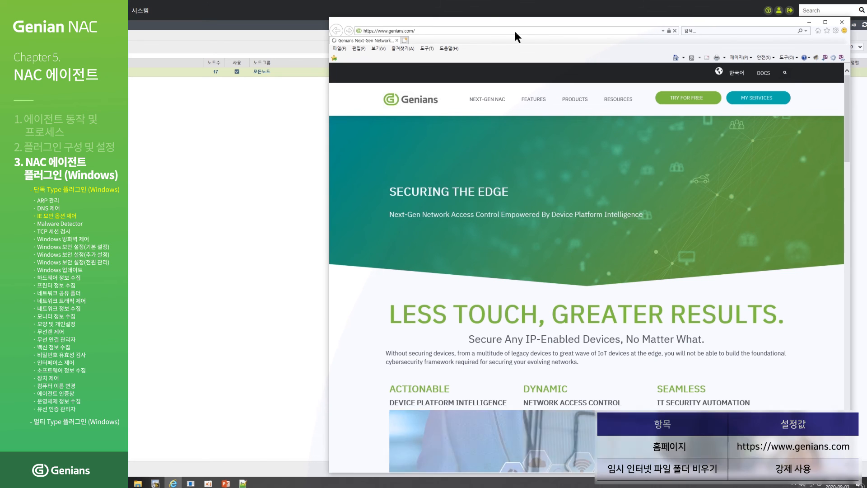
click(515, 30)
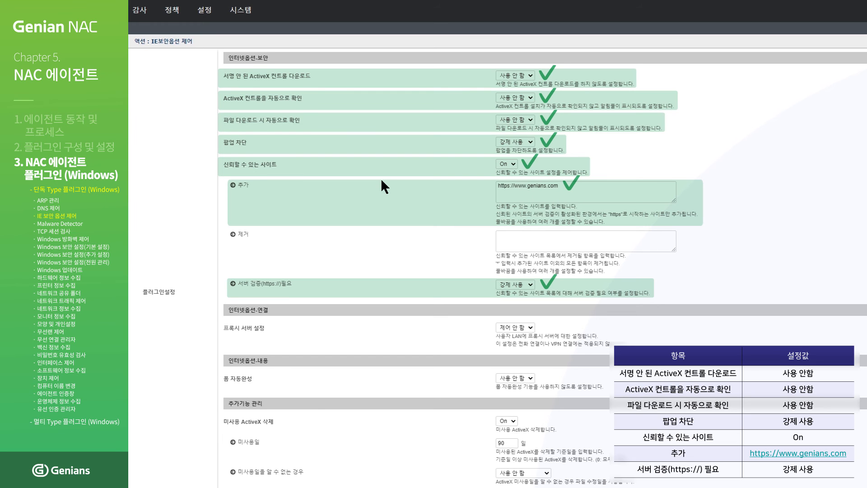
- Save the updated IE보안옵션 제어 action and apply the changed policy
scroll(381, 178, down, 6)
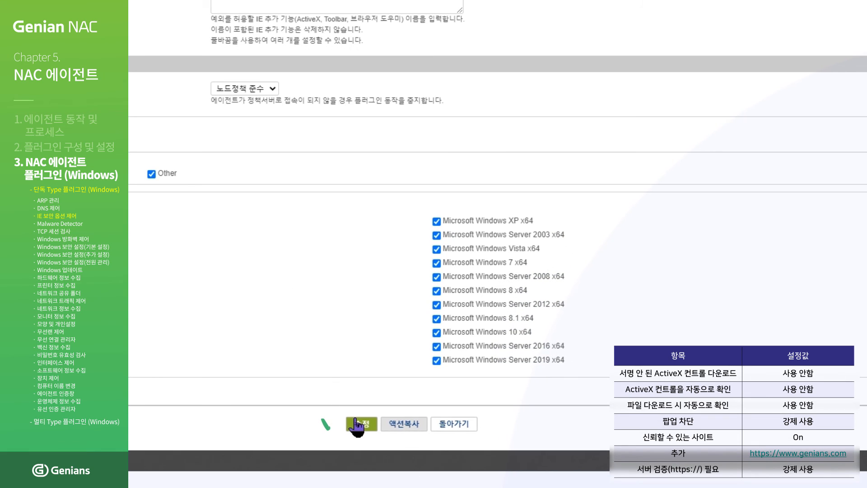
click(357, 424)
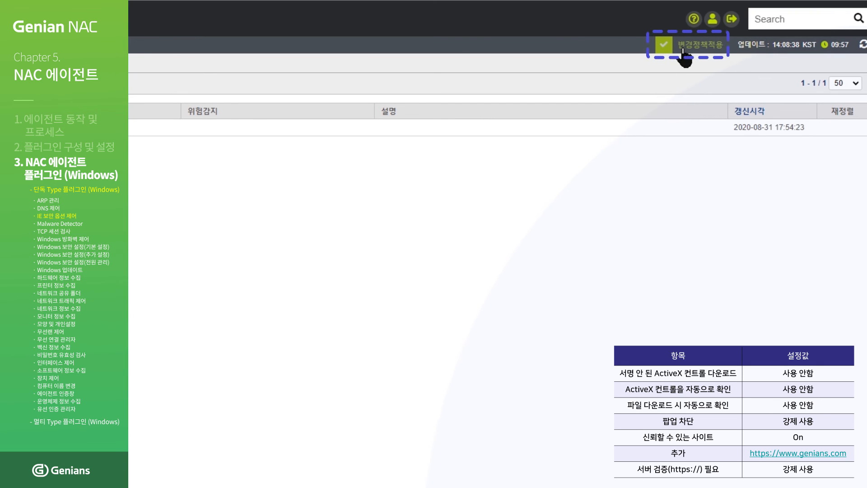
click(684, 50)
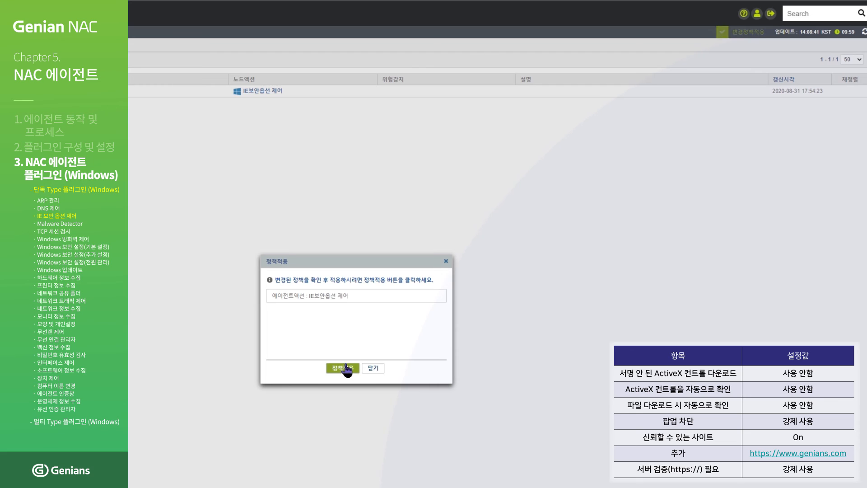
click(345, 368)
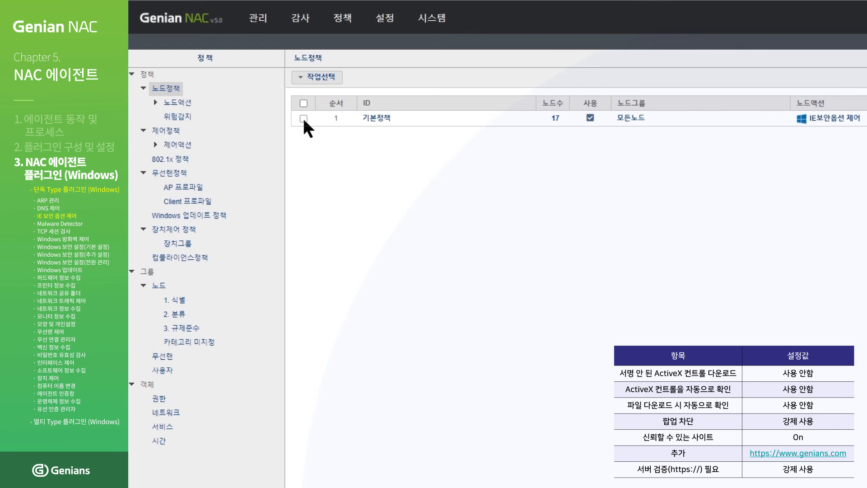
- Push 기본정책 immediately to its nodes and close the confirmation alert
click(303, 119)
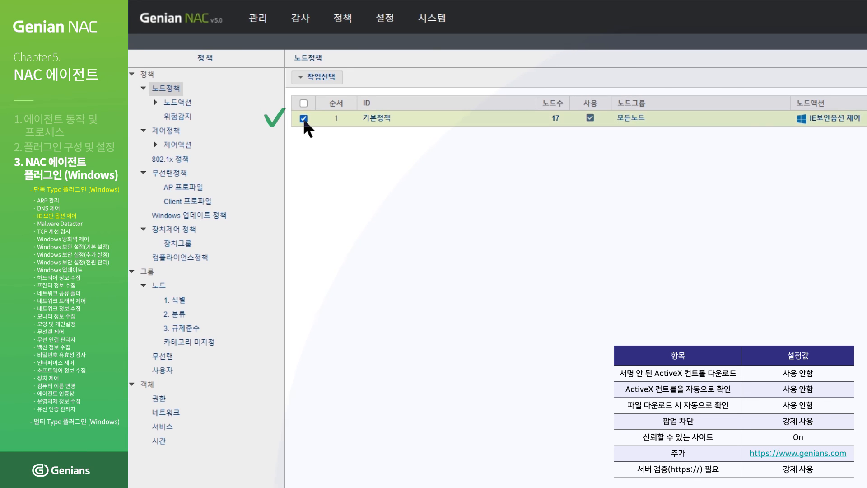
click(325, 81)
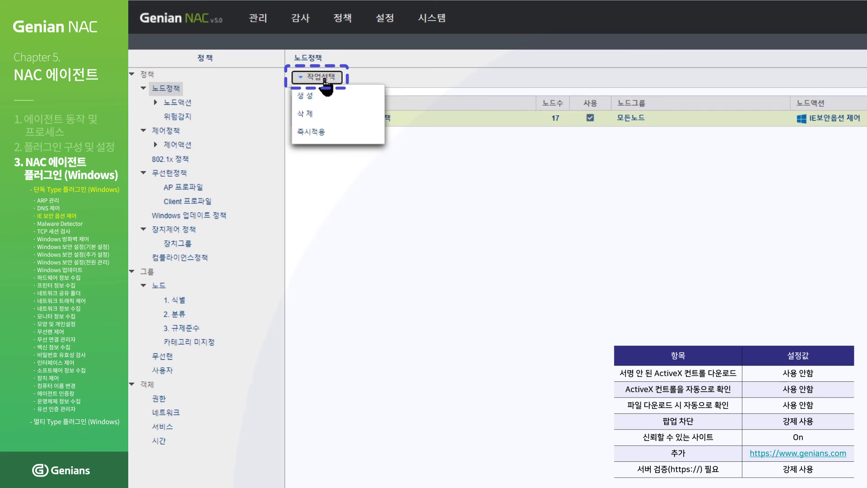
click(326, 135)
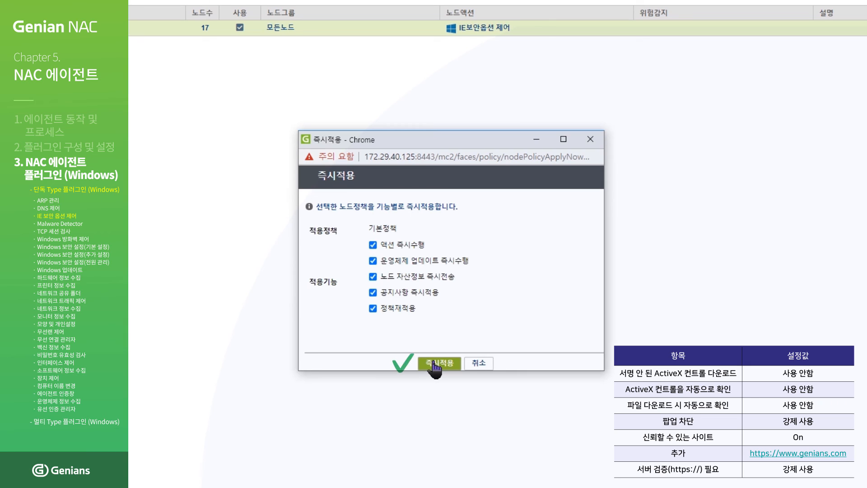
click(435, 364)
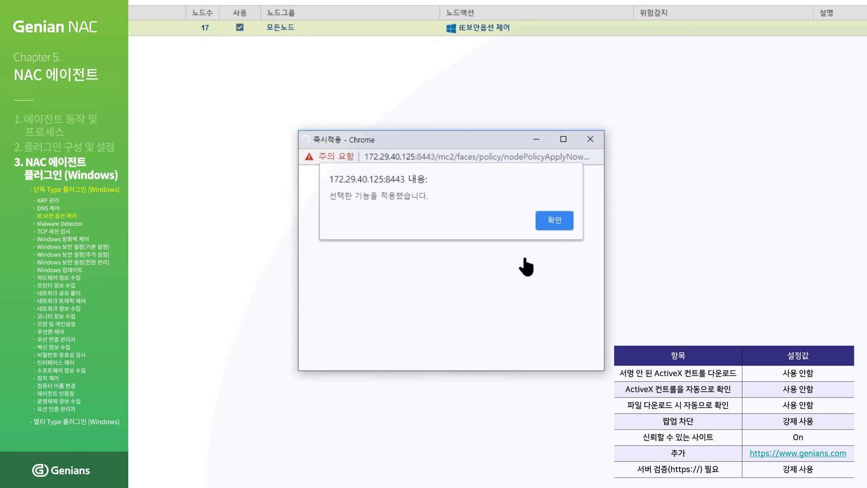
click(555, 221)
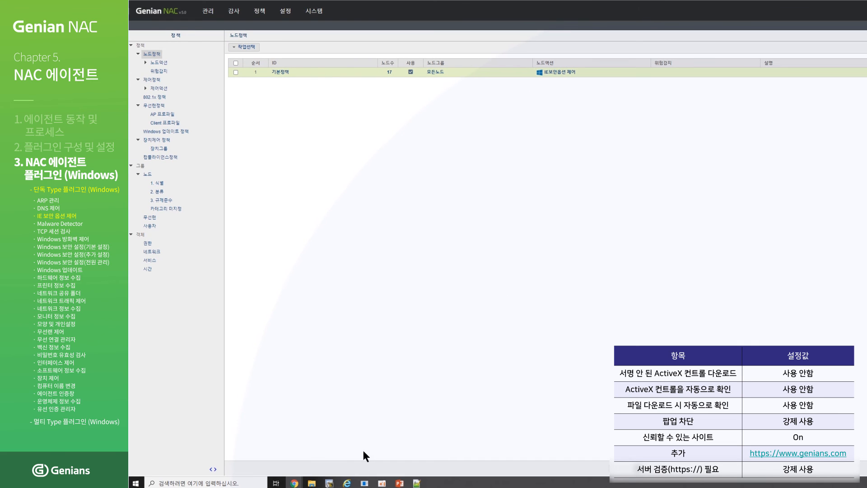
- Bring Internet Explorer forward and open Internet Options
click(348, 484)
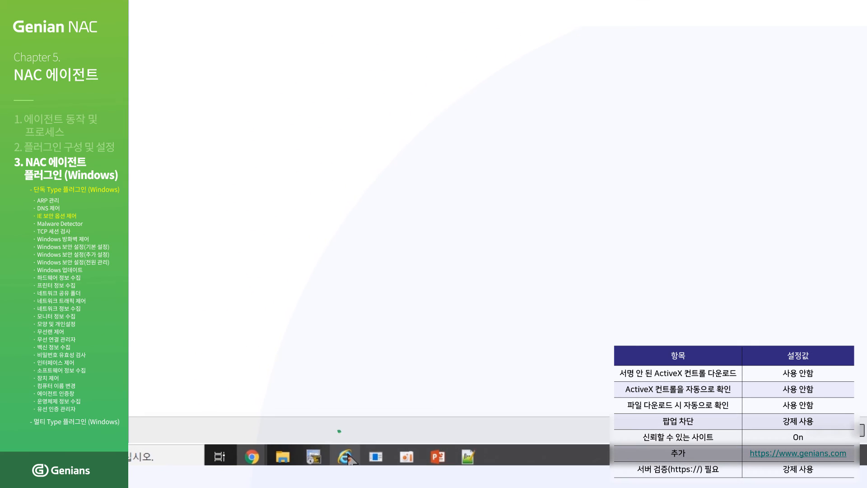
click(346, 457)
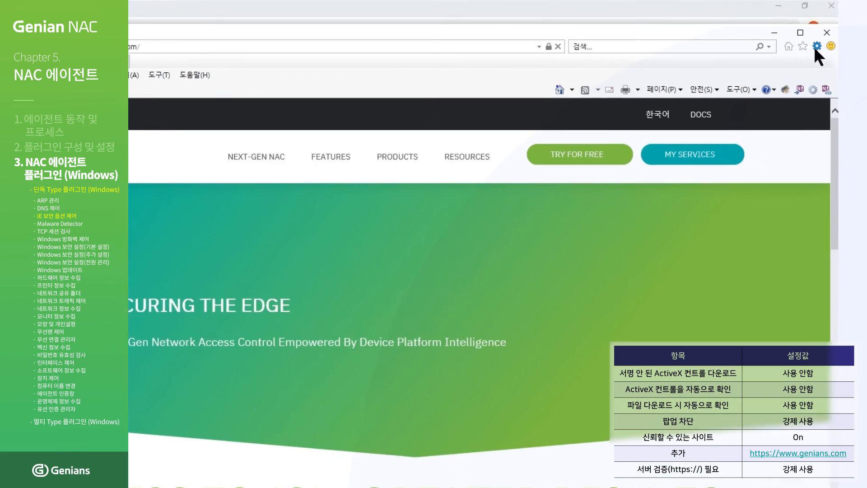
click(816, 46)
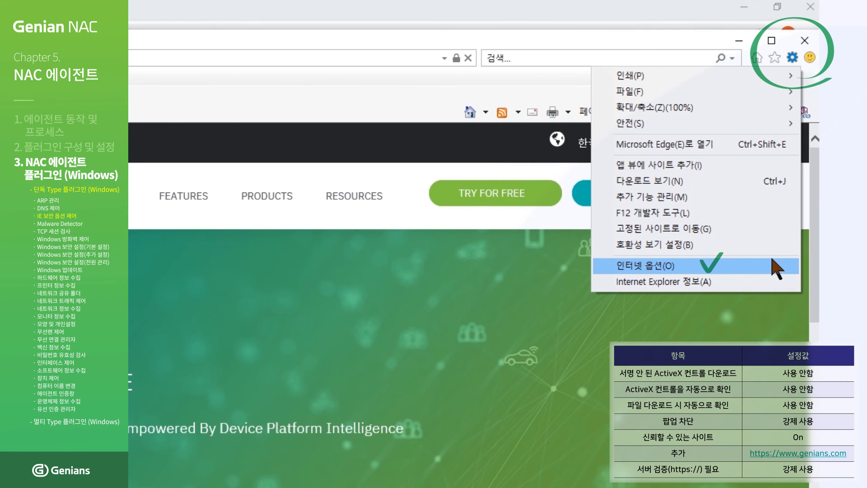
click(774, 268)
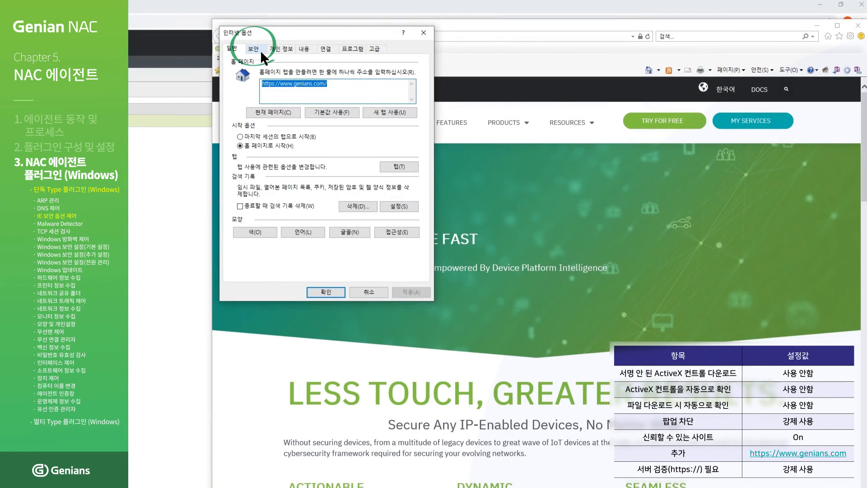
- Confirm trusted sites block unsigned ActiveX downloads (사용 안 함), then open the Trusted sites list
click(257, 49)
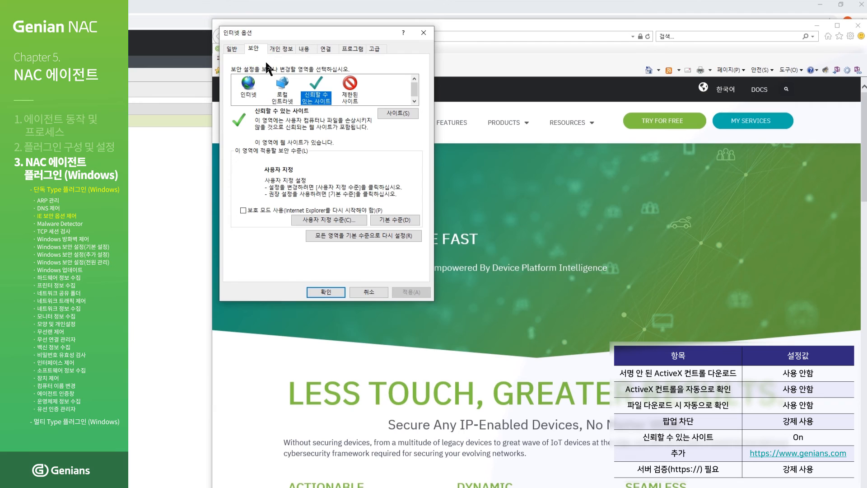
click(349, 216)
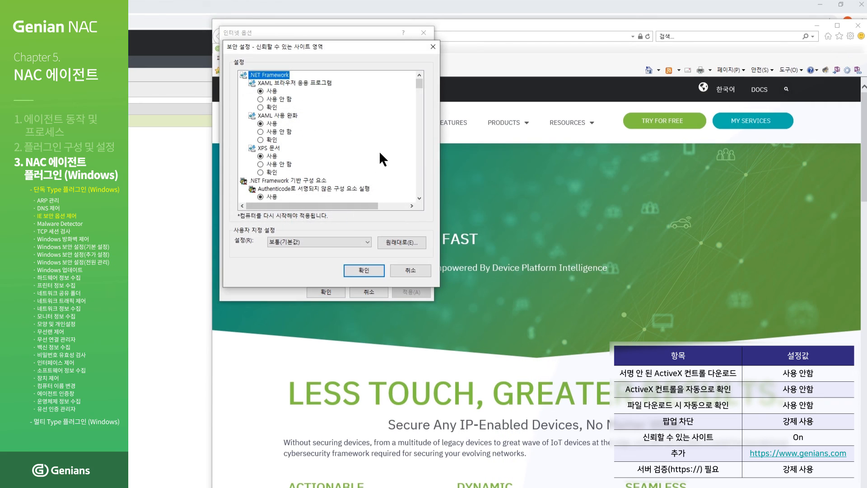
scroll(419, 87, down, 5)
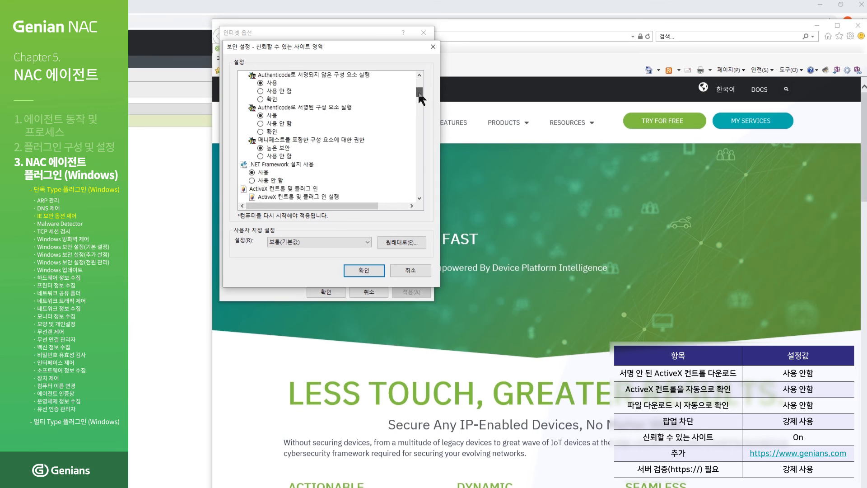
drag(422, 99, 422, 107)
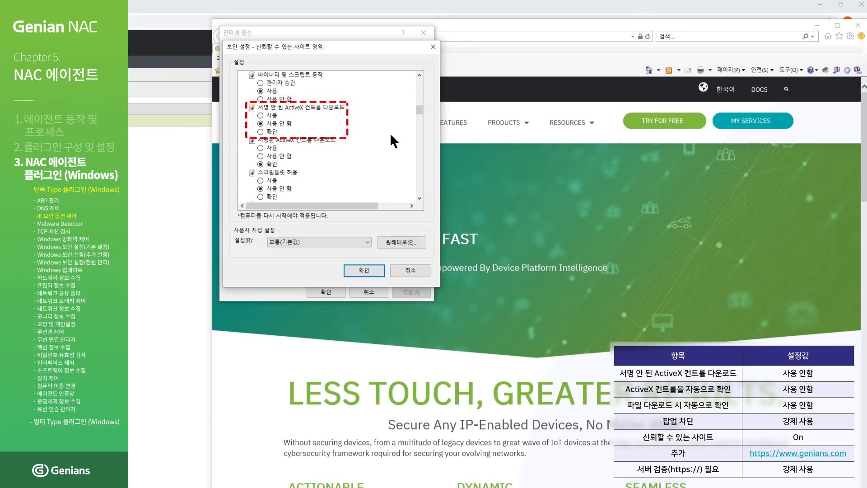
click(364, 271)
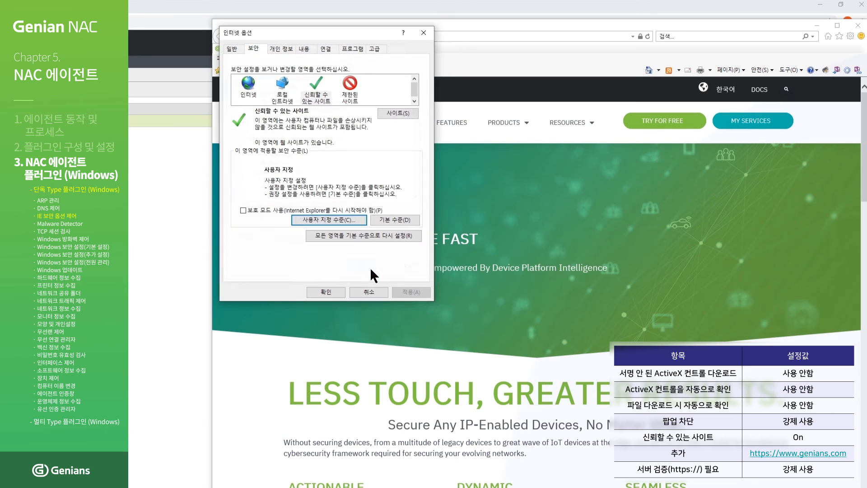
click(391, 112)
- Save the IE security action with proxy 162.159.242.51:80, local bypass Off, autocomplete 사용 안함
click(294, 159)
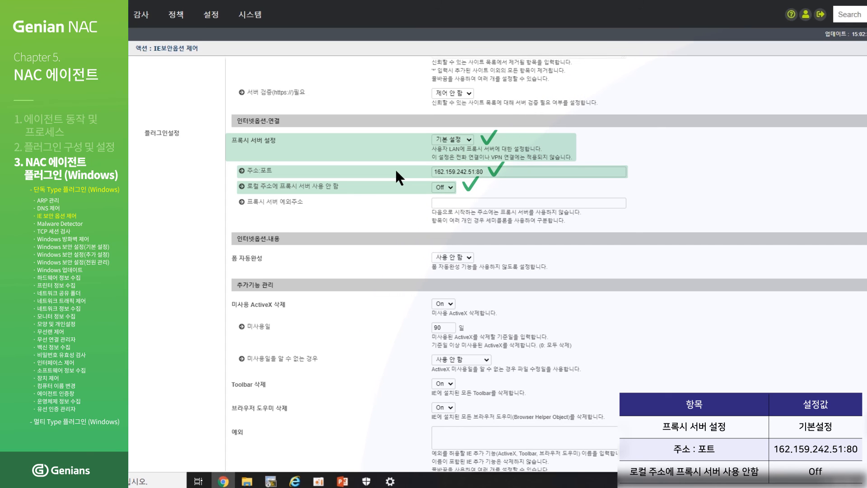
scroll(396, 172, down, 8)
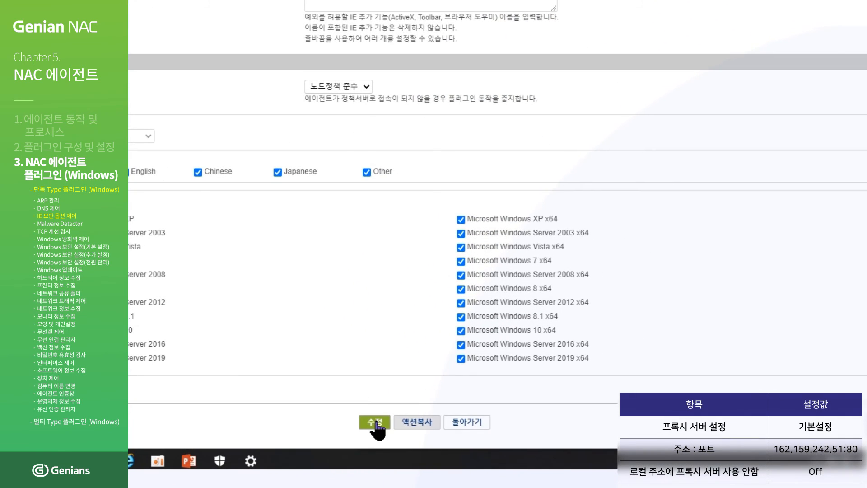
click(375, 423)
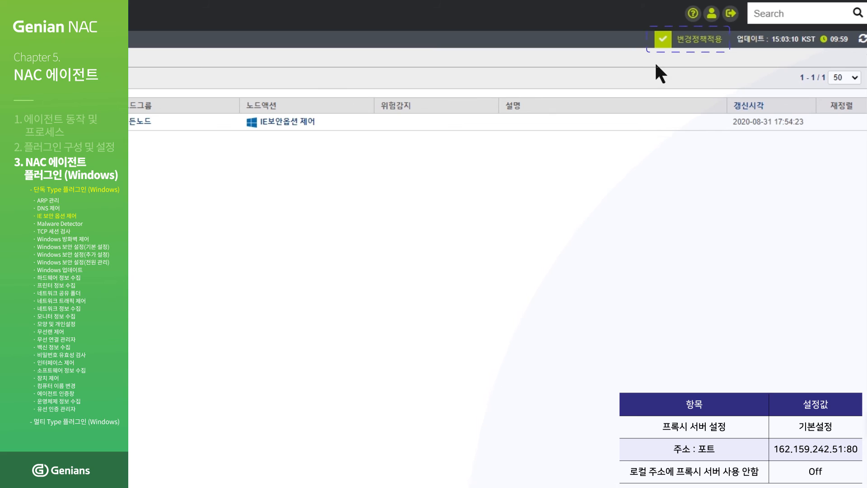
- Apply the proxy change, push 기본정책 immediately to its 18 nodes, then switch to Internet Explorer
click(665, 41)
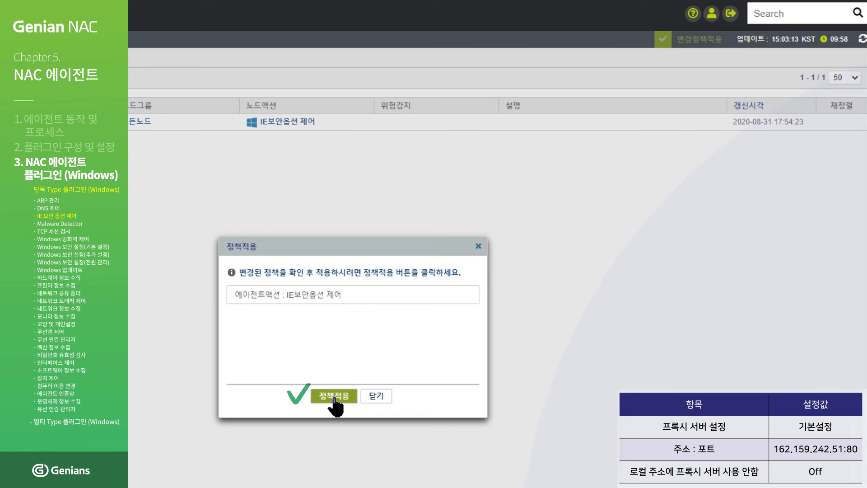
click(334, 397)
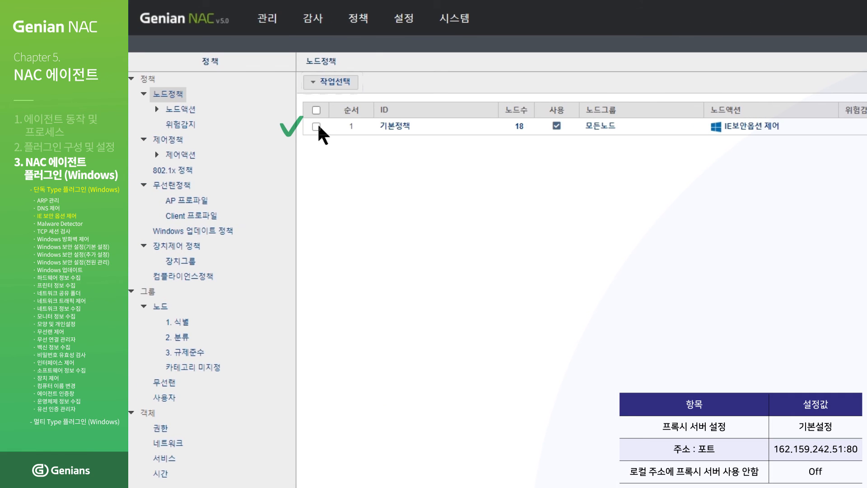
click(316, 126)
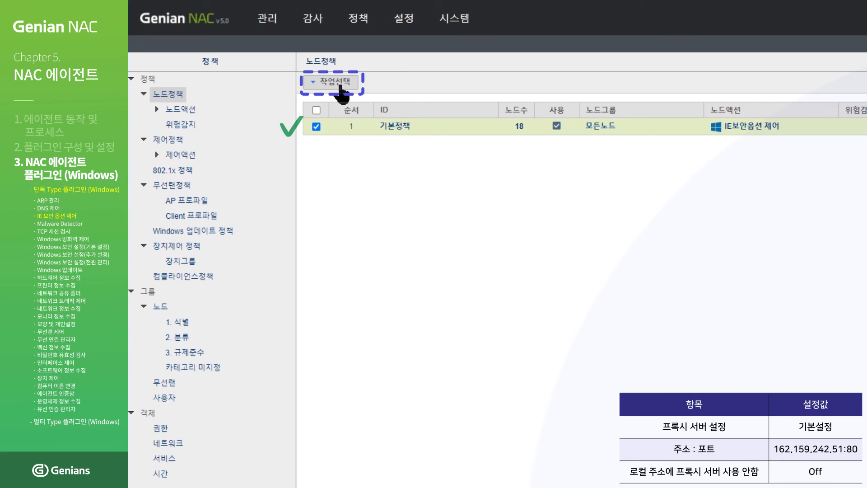
click(340, 85)
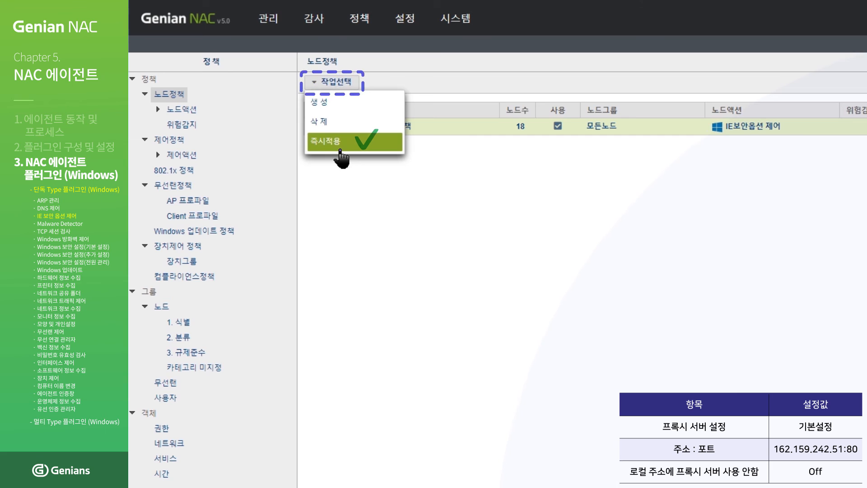
click(341, 149)
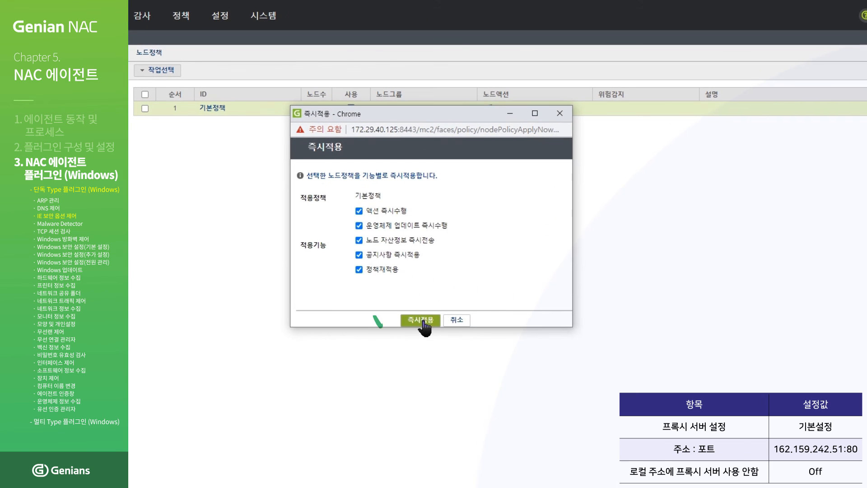
click(423, 321)
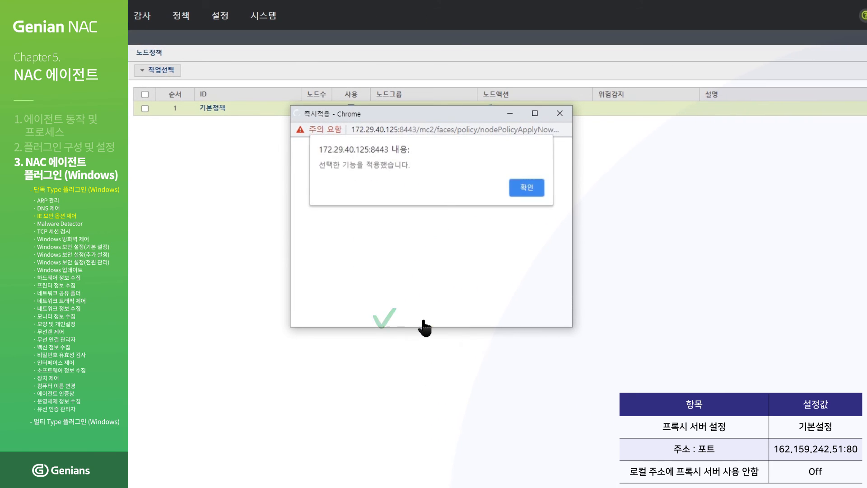
click(529, 190)
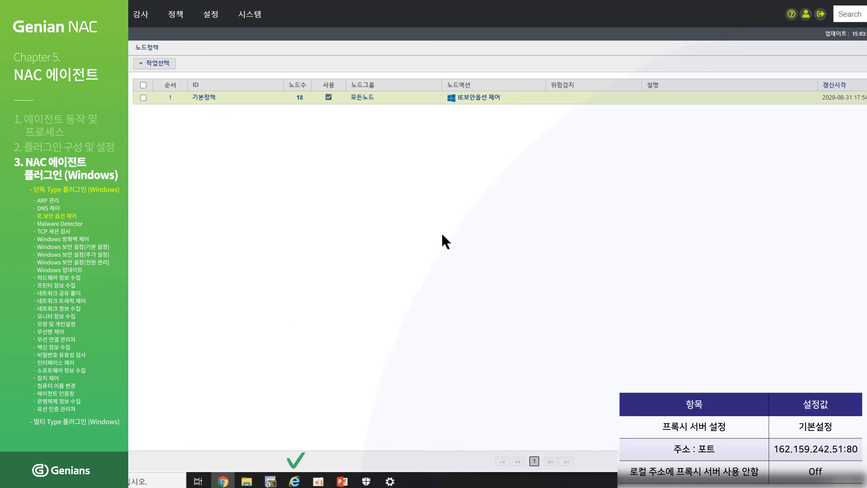
click(295, 482)
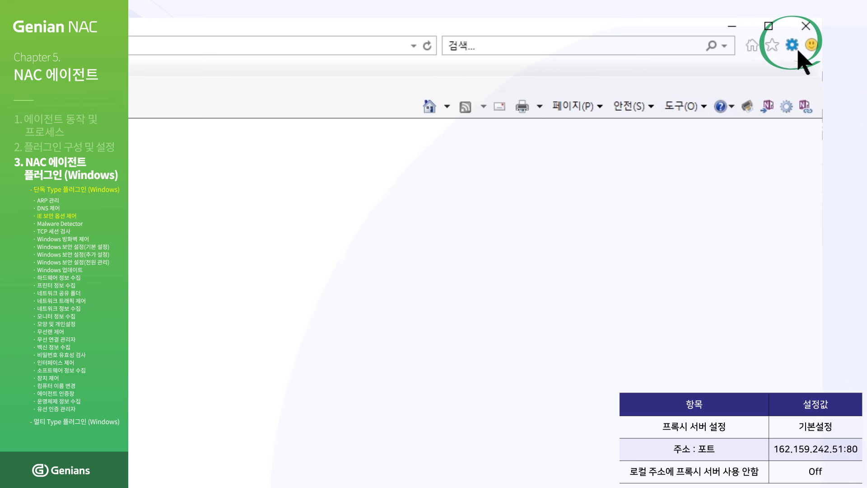
- Verify proxy server 162.159.242.51:80 in Internet Options' 연결 tab LAN settings
click(798, 51)
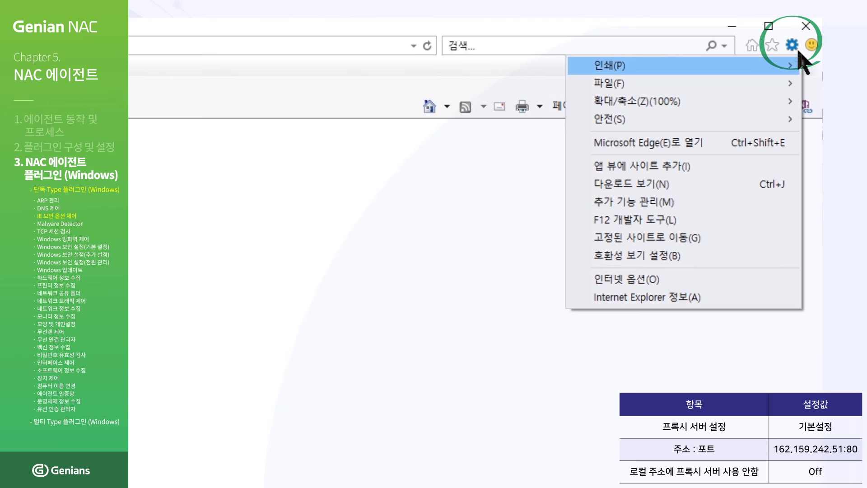
click(784, 281)
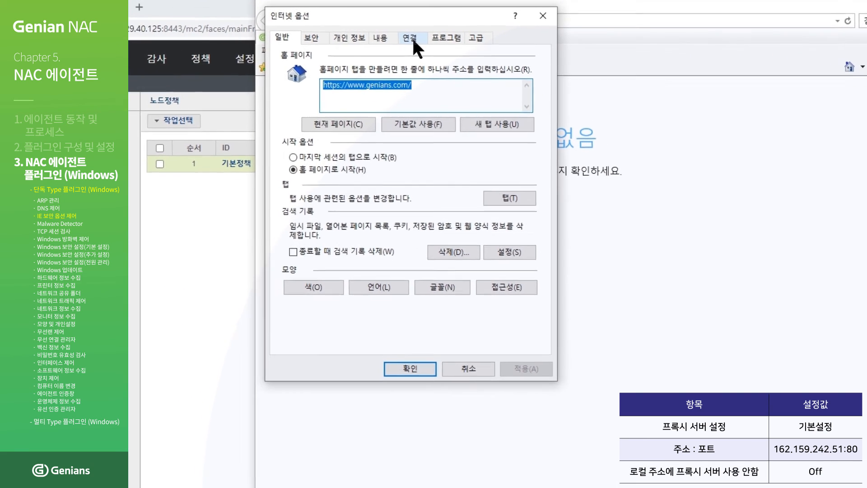
click(408, 38)
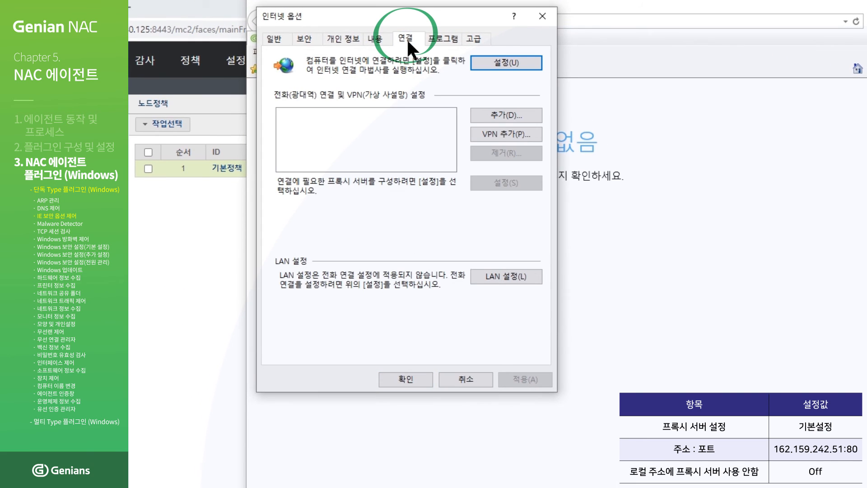
click(504, 275)
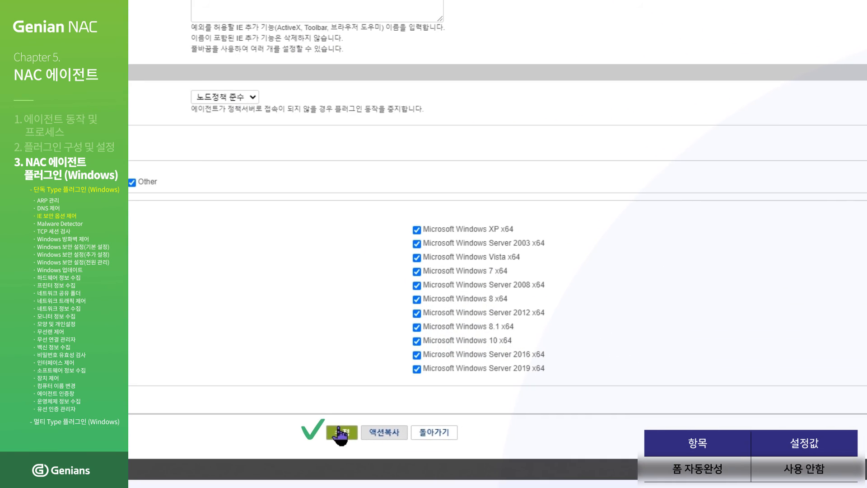
- Save the updated IE security option action and apply the pending change
click(341, 433)
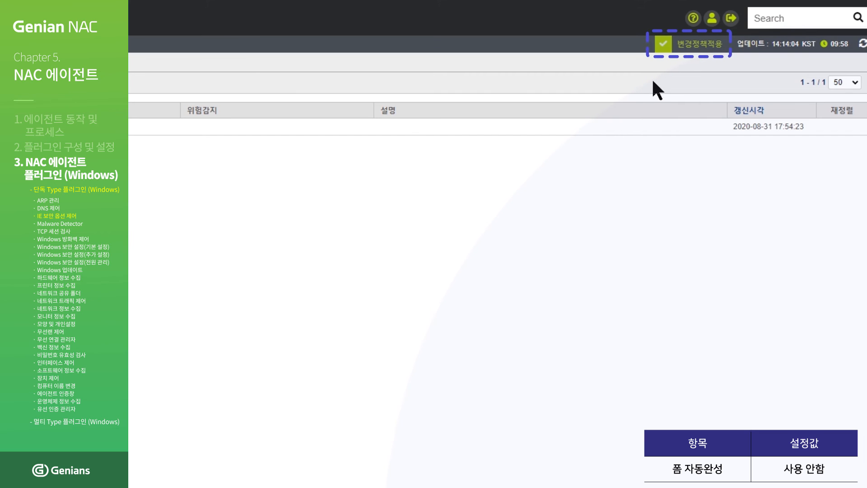
click(689, 45)
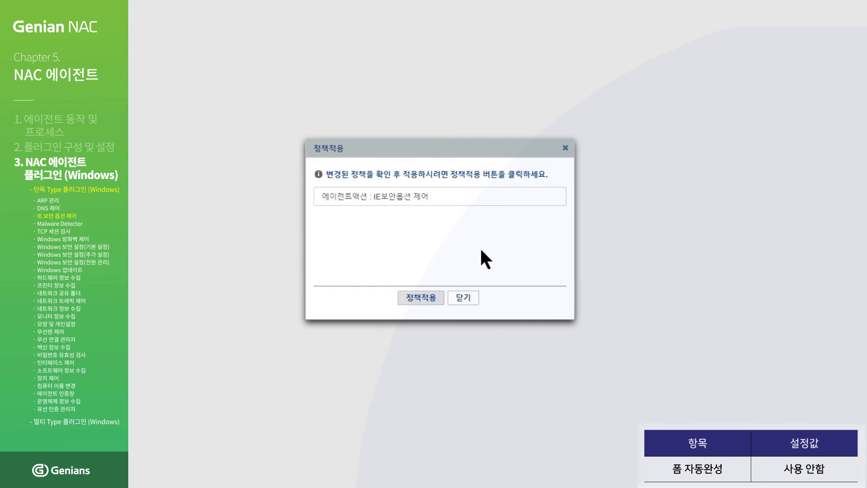
click(419, 297)
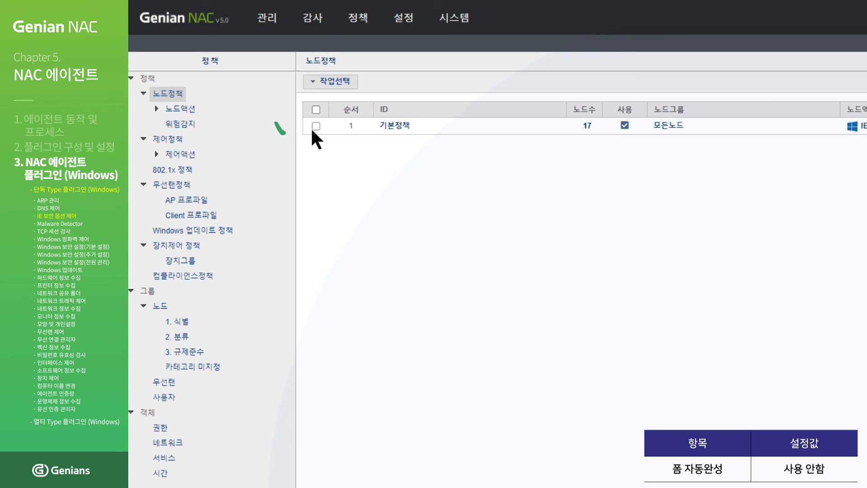
- Push 기본정책 immediately to its nodes, confirm, and reopen Internet Explorer
click(314, 128)
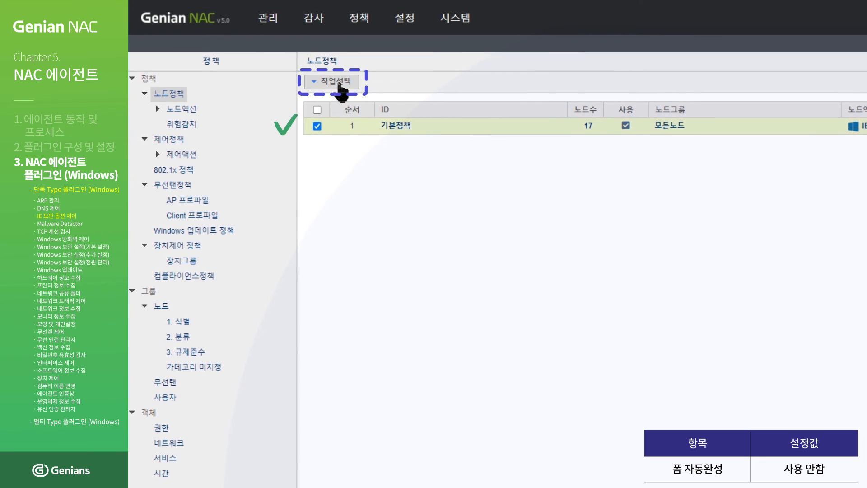
click(339, 84)
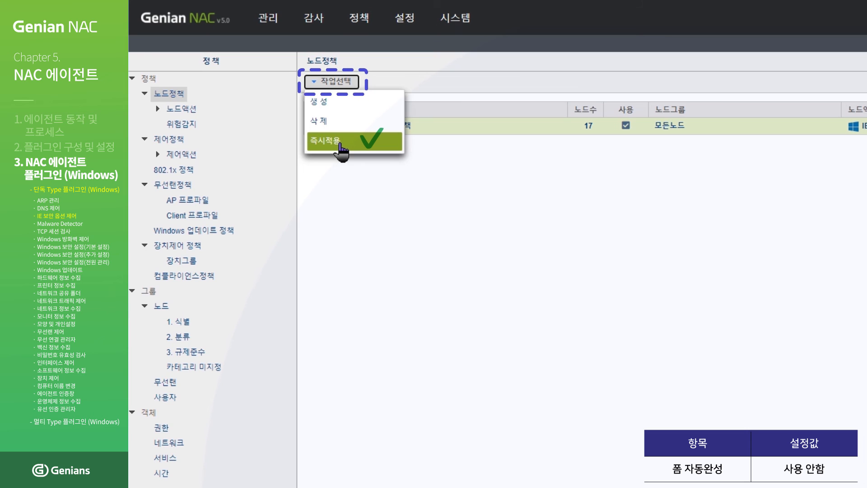
click(341, 144)
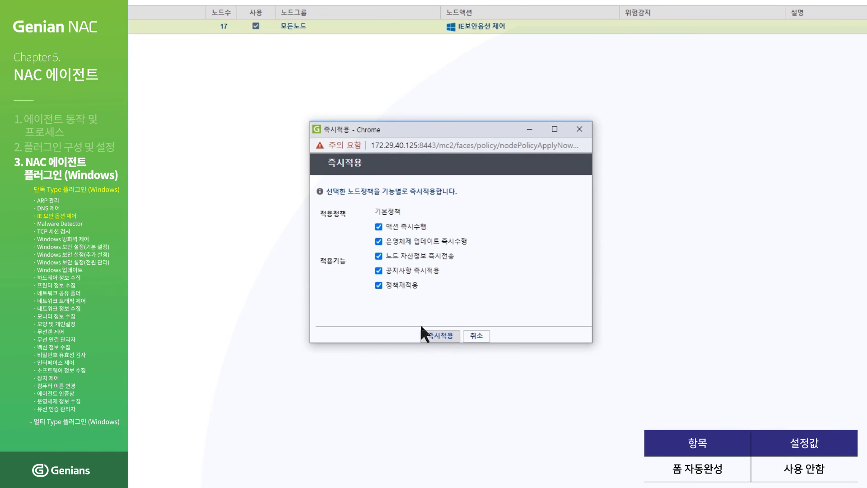
click(436, 336)
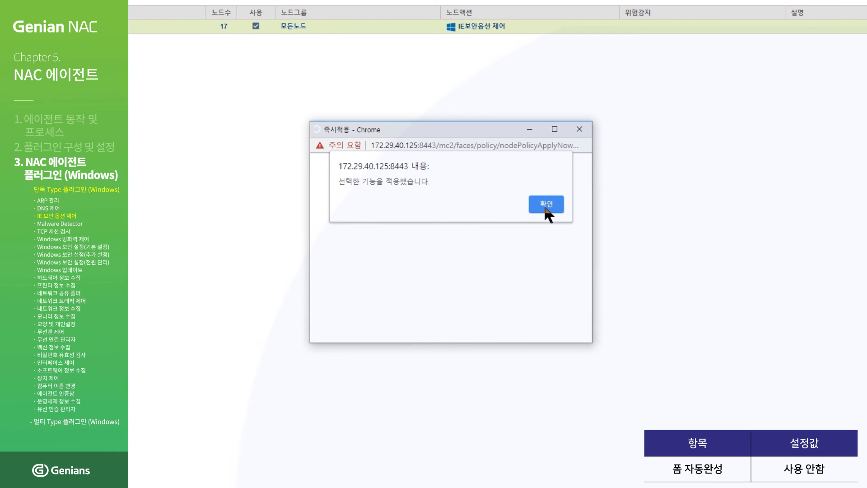
click(545, 204)
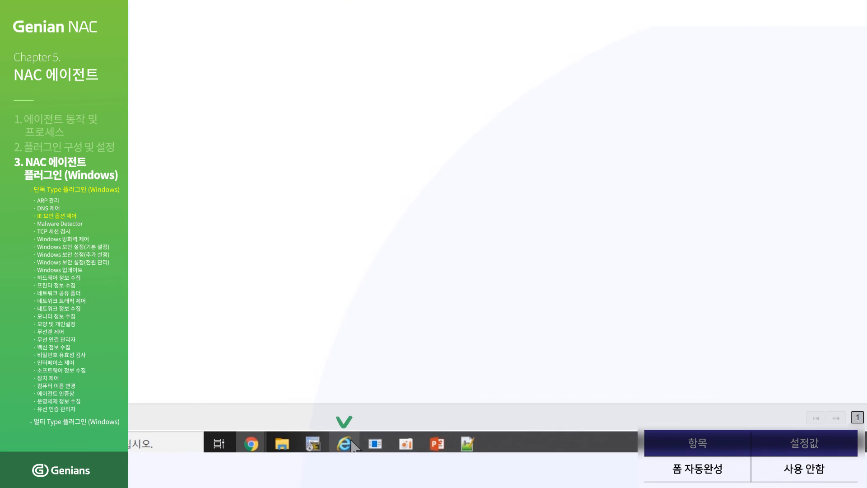
click(352, 443)
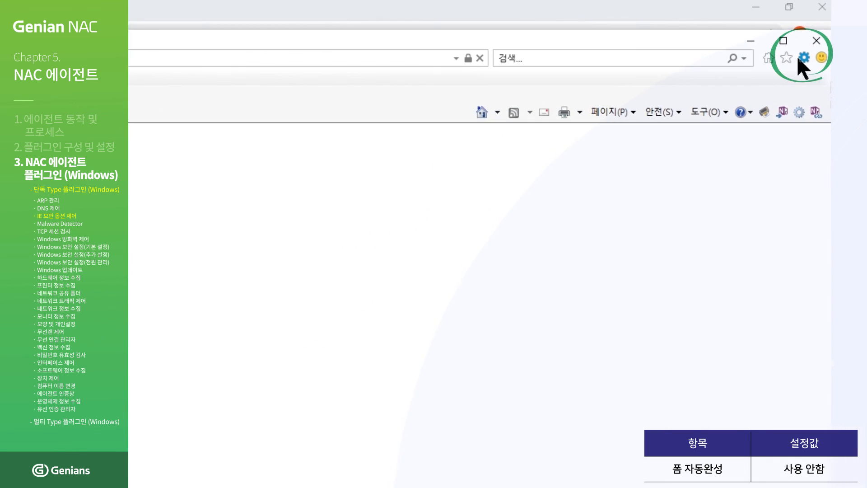
- Check Internet Explorer's AutoComplete settings under the Content (내용) tab of Internet Options
click(798, 57)
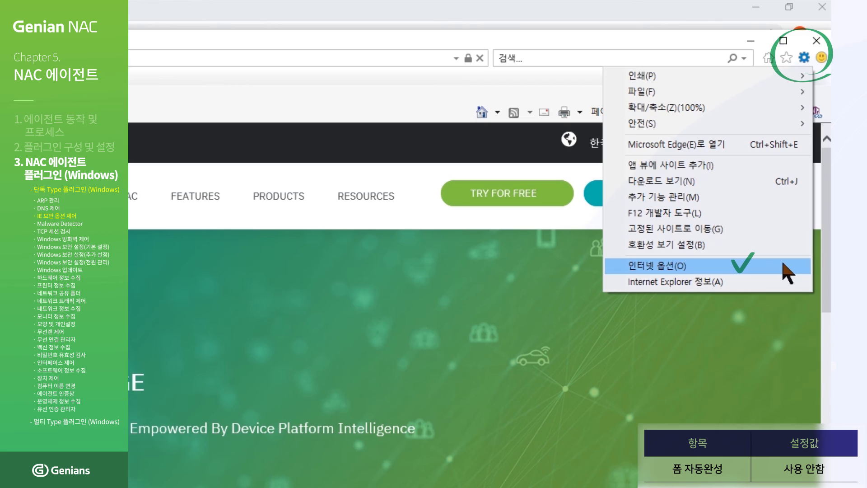
click(789, 269)
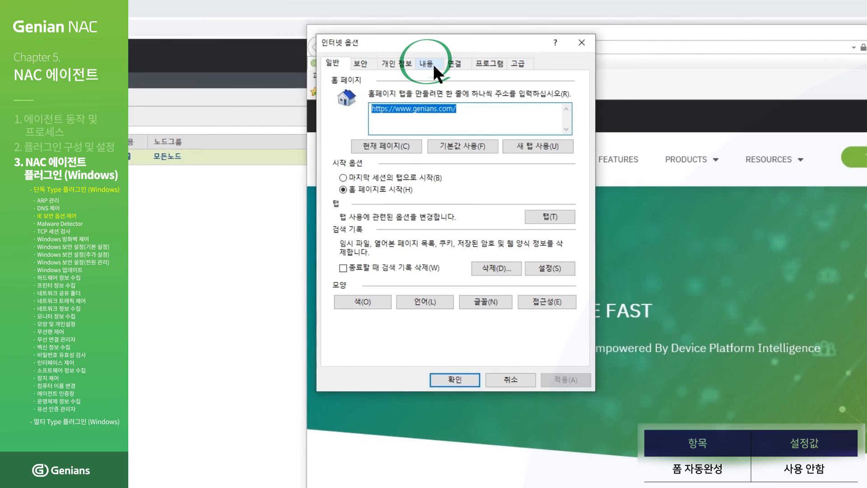
click(433, 63)
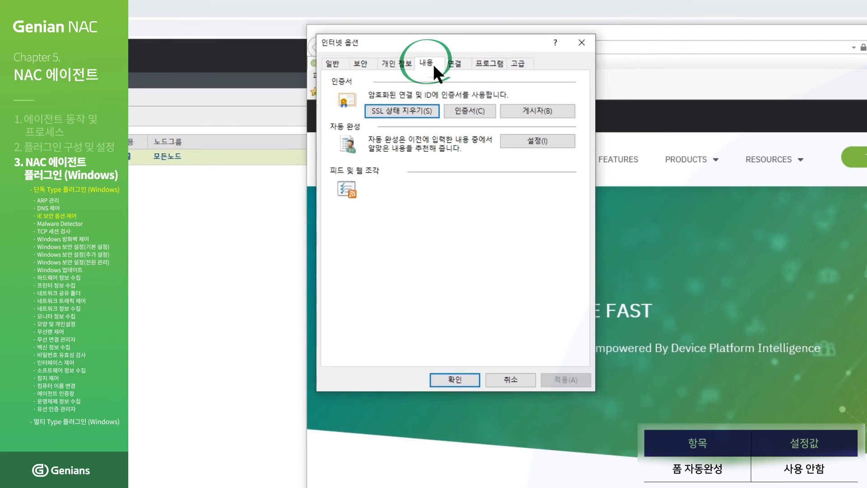
click(539, 141)
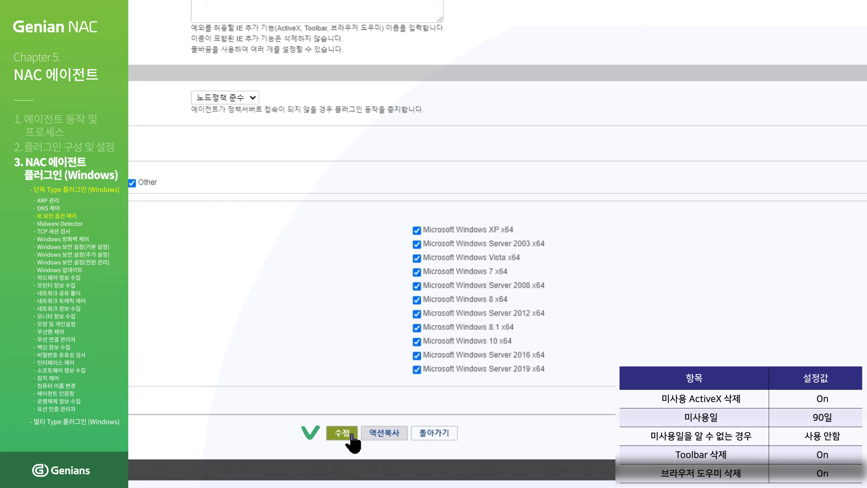
- Save the edited IE security option action and start applying the changed policies
click(352, 436)
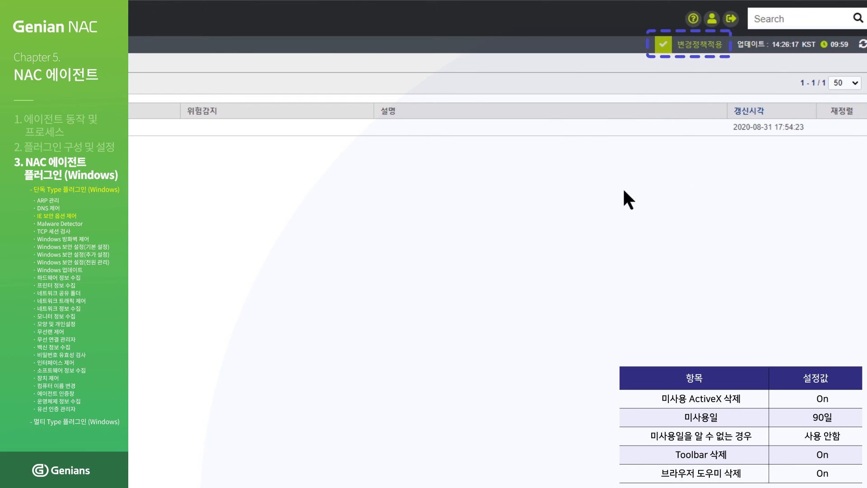
click(686, 53)
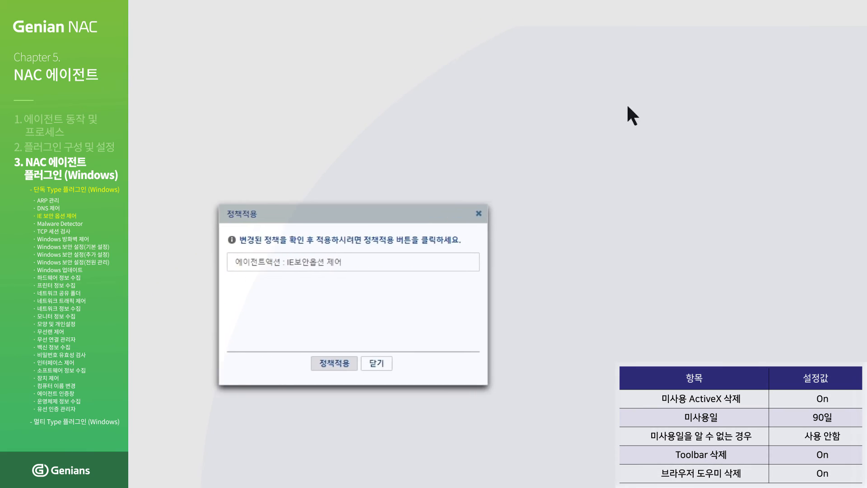
click(425, 300)
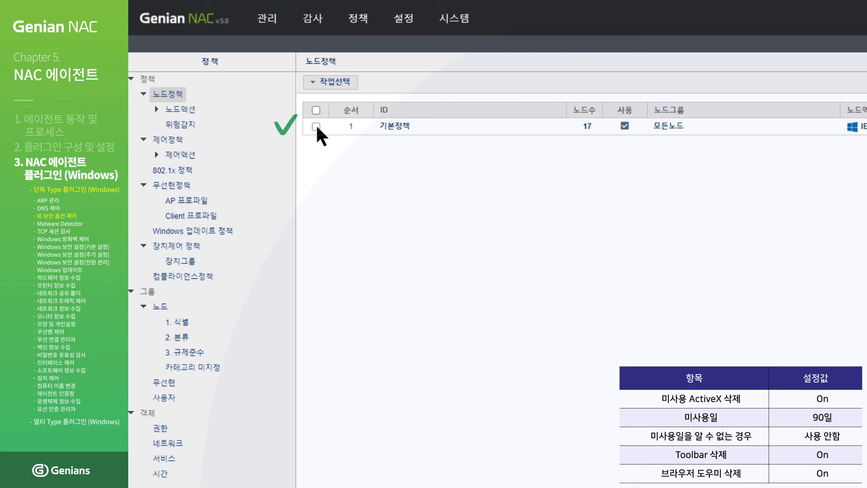
- Apply the 기본정책 node policy immediately (즉시적용) with all functions, then return to Internet Explorer
click(316, 126)
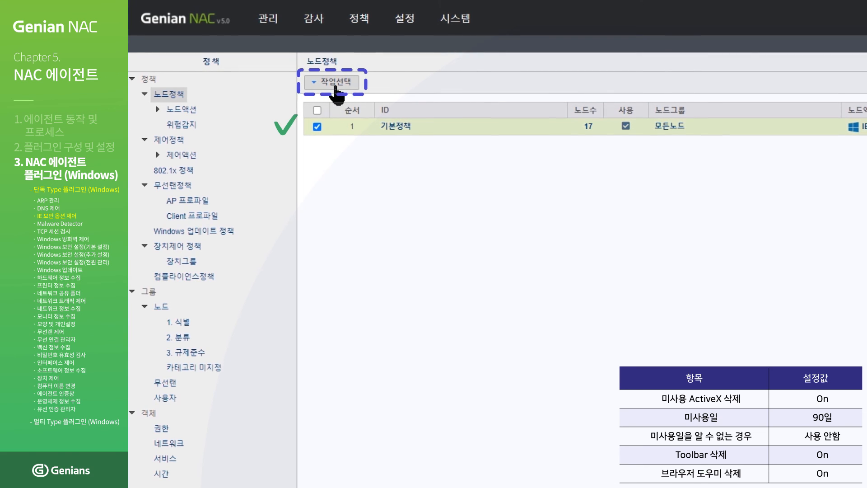
click(336, 88)
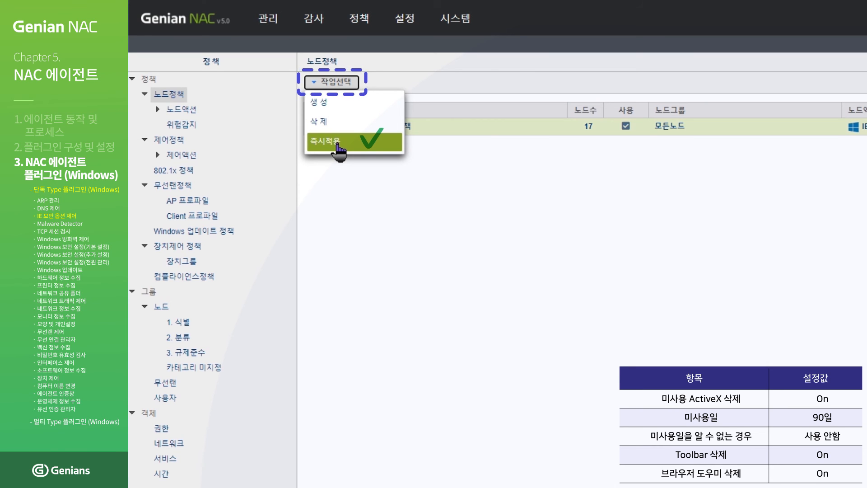
click(337, 144)
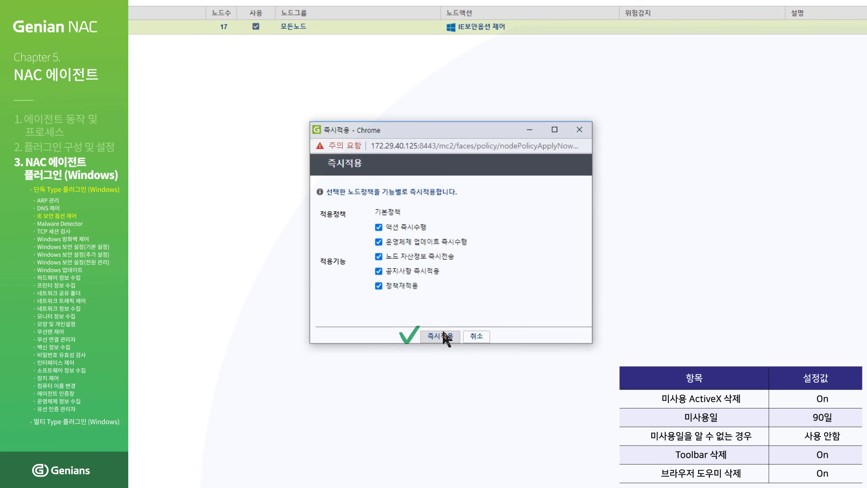
click(445, 337)
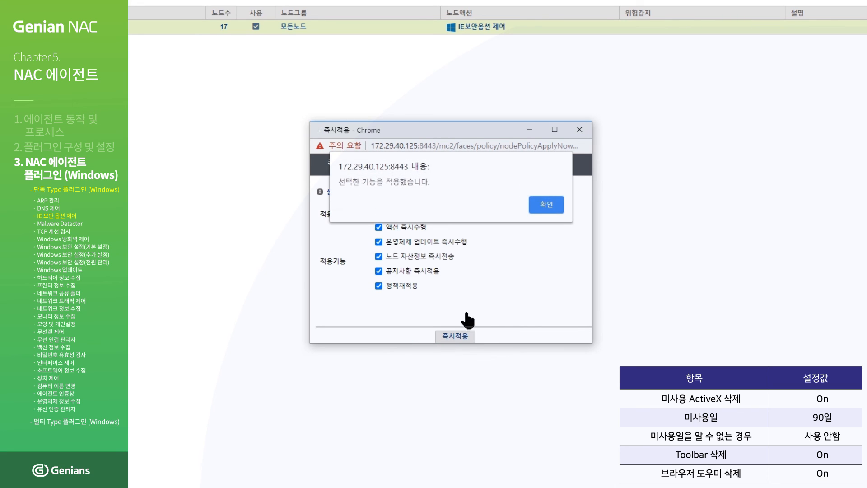
click(554, 206)
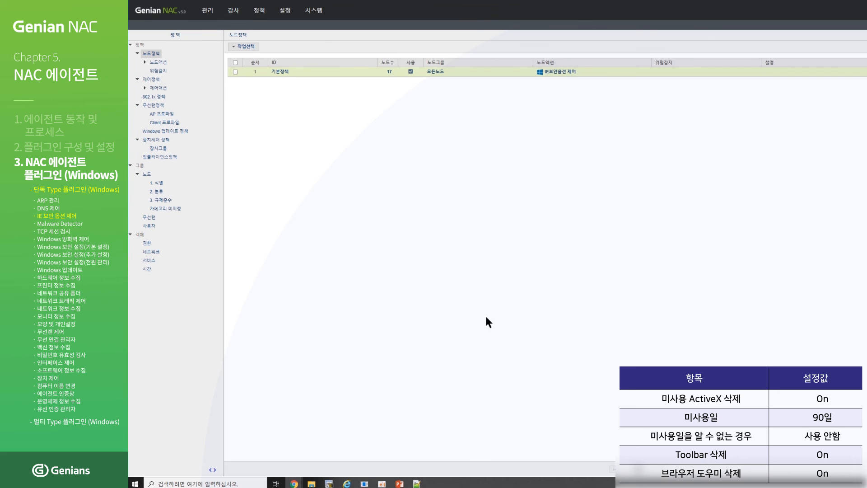
click(347, 483)
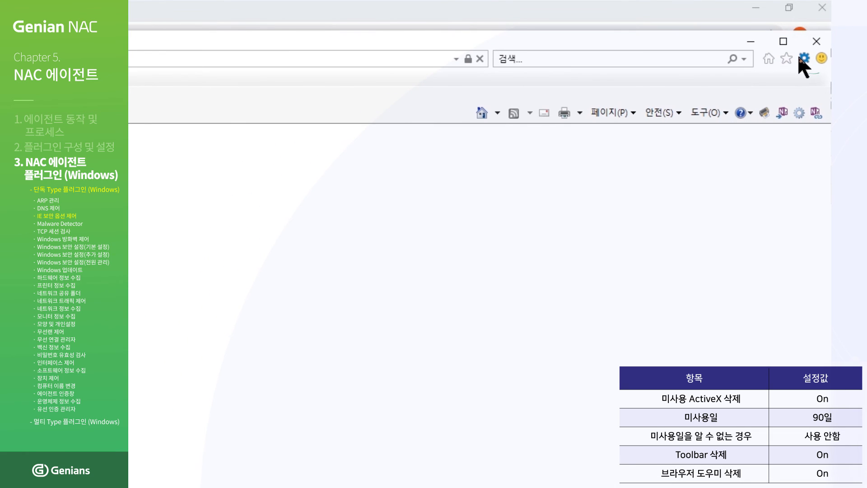
- Open 추가 기능 관리 (Manage Add-ons) from the Programs (프로그램) tab of Internet Options
click(803, 59)
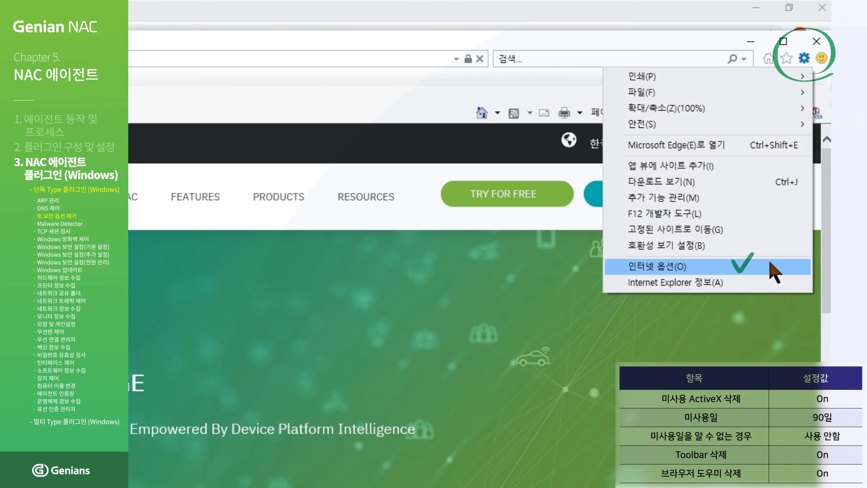
click(770, 265)
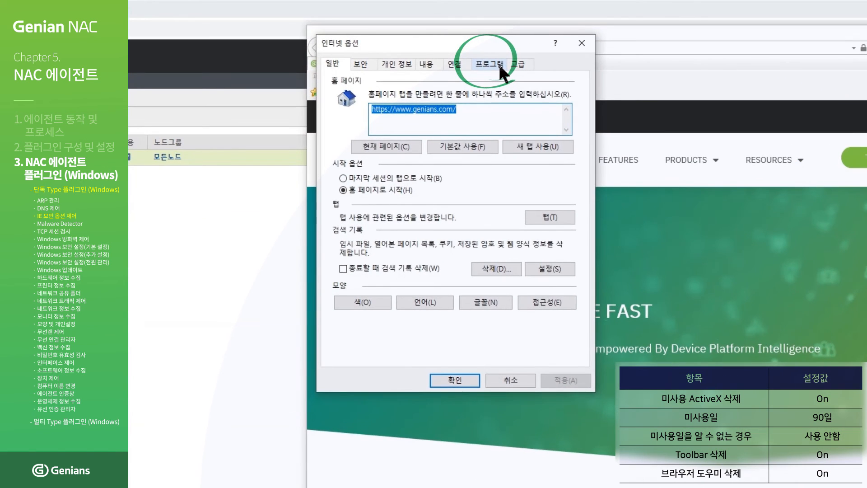
click(498, 64)
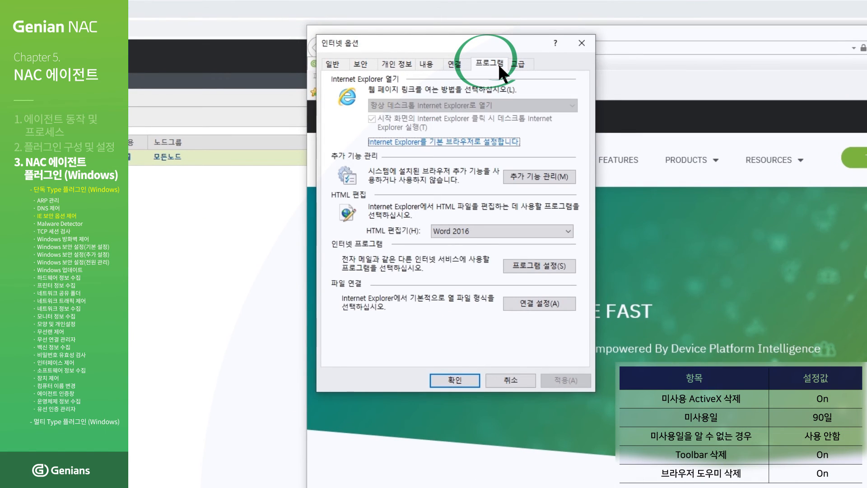
click(541, 175)
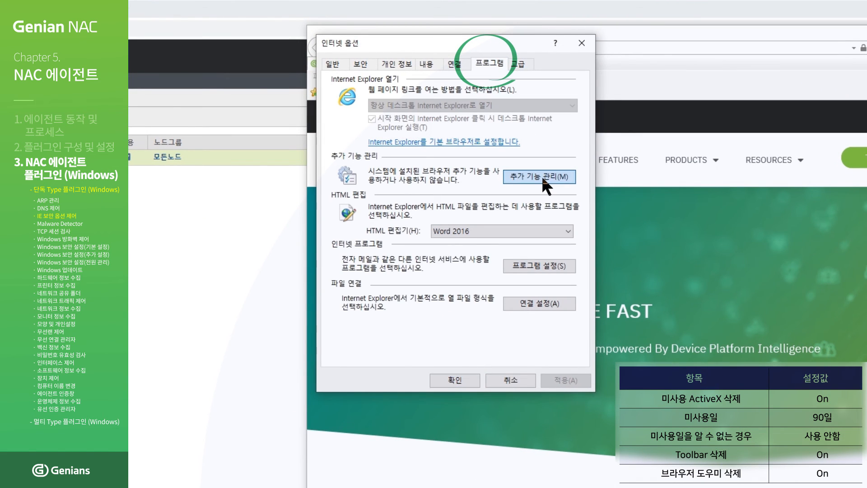
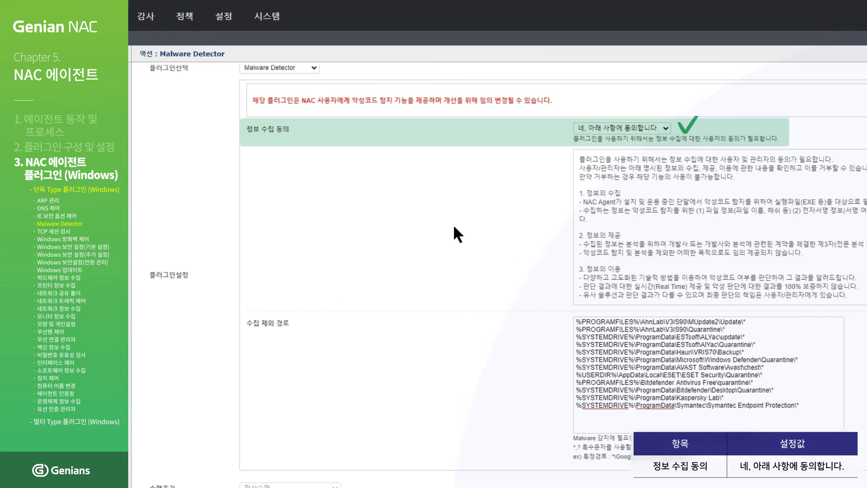
- Save the Malware Detector action and apply the pending 에이전트액션 : Malware Detector change
scroll(454, 227, down, 5)
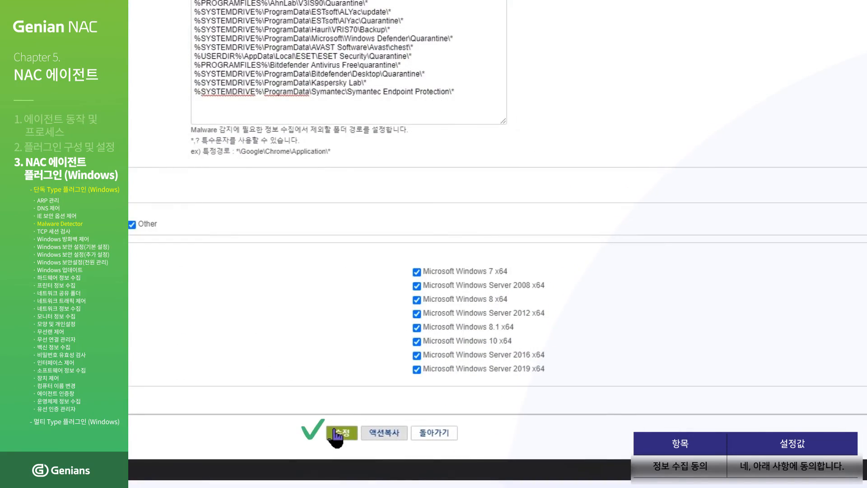
click(340, 433)
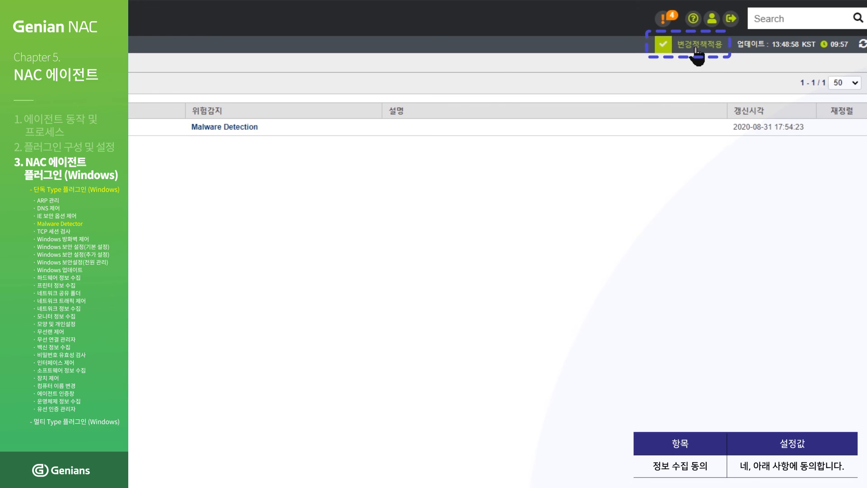
click(696, 53)
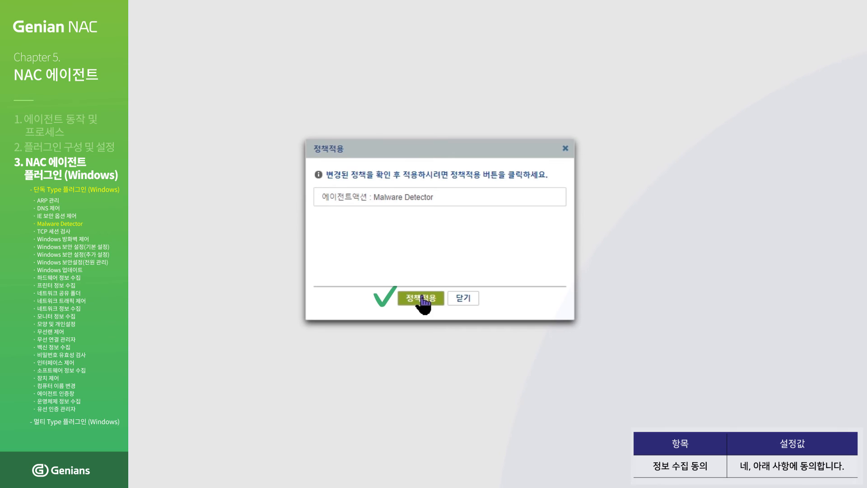
click(423, 298)
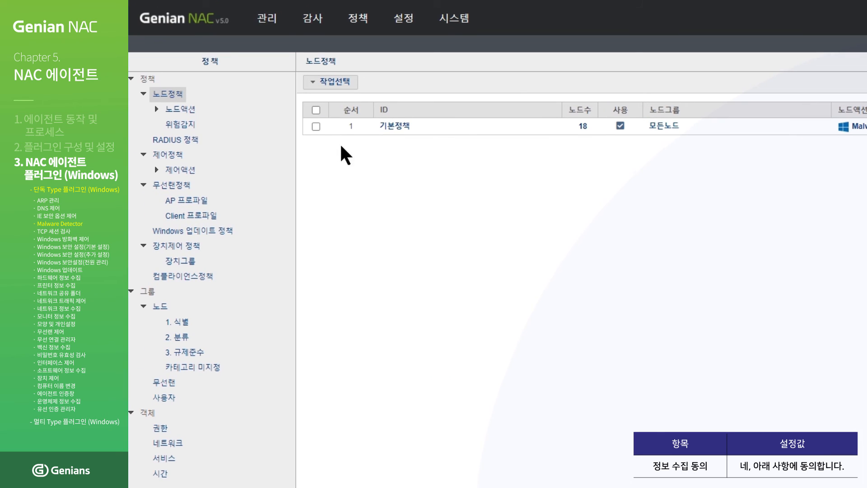
- Immediately apply (즉시적용) the 기본정책 node policy with all functions and confirm
click(316, 128)
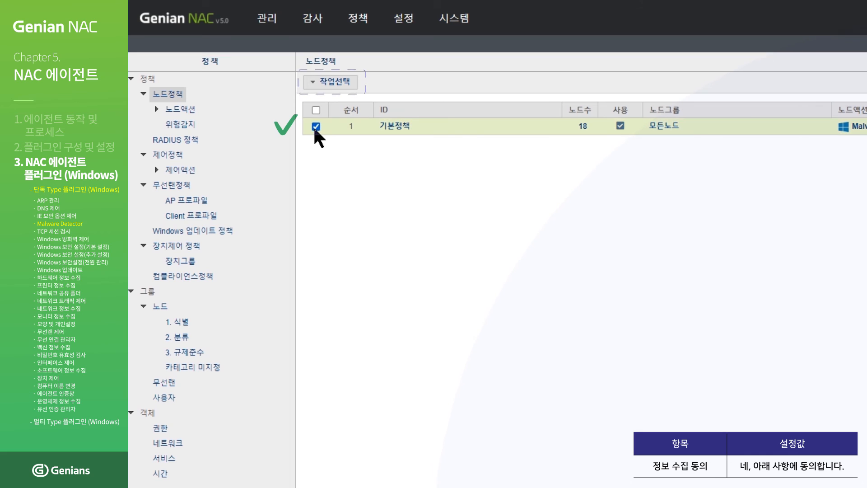
click(336, 84)
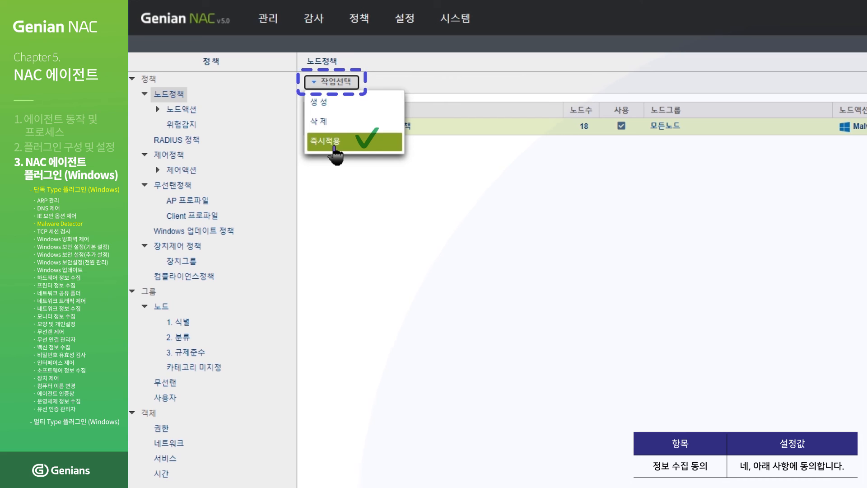
click(334, 148)
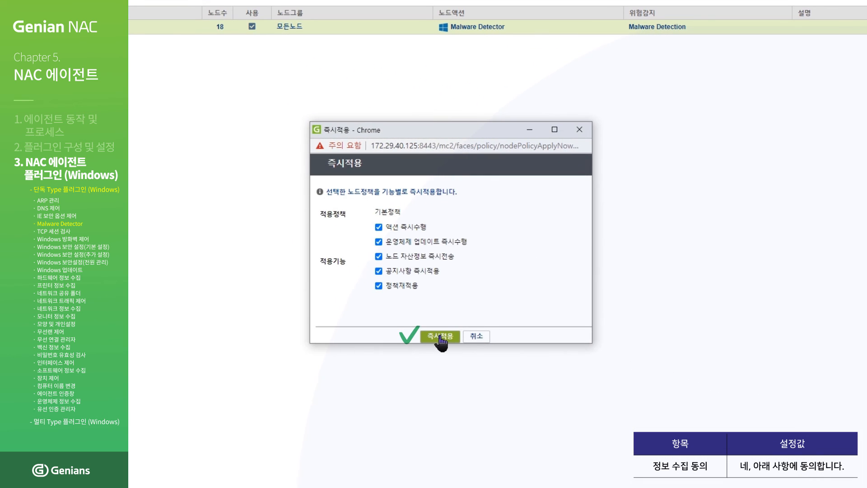
click(441, 337)
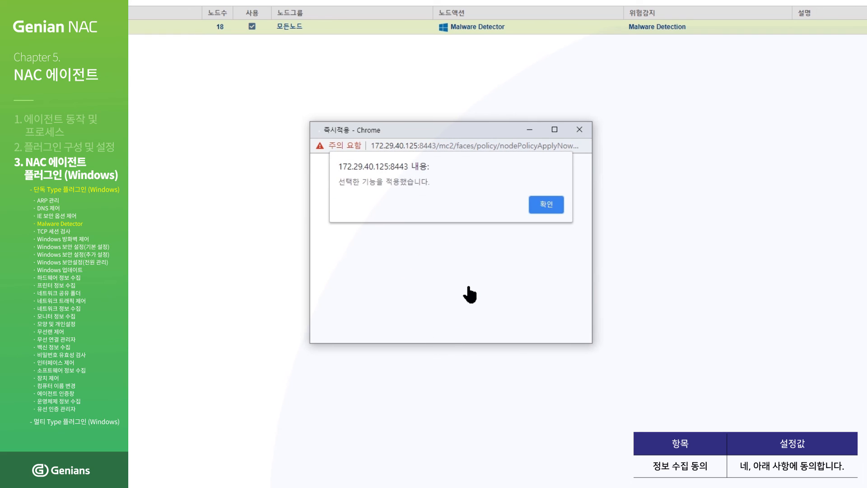
click(544, 205)
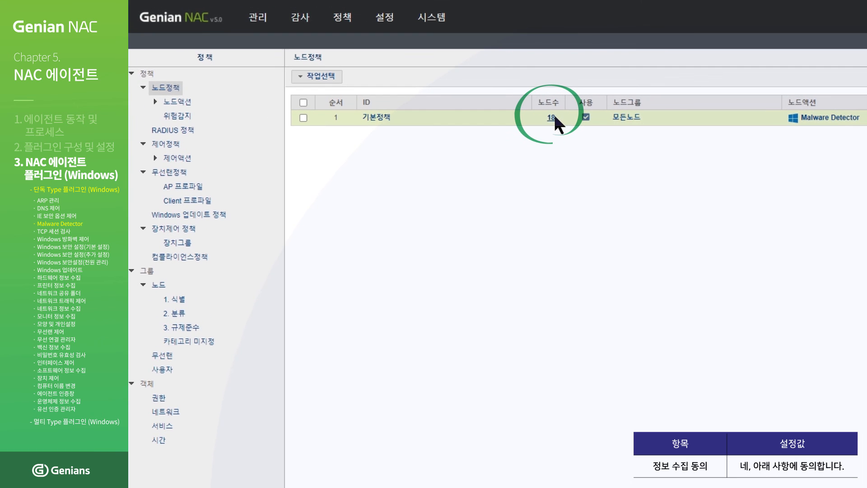
- Open node 172.29.251.39 from the 18 기본정책 nodes and view its Malware tab
click(553, 117)
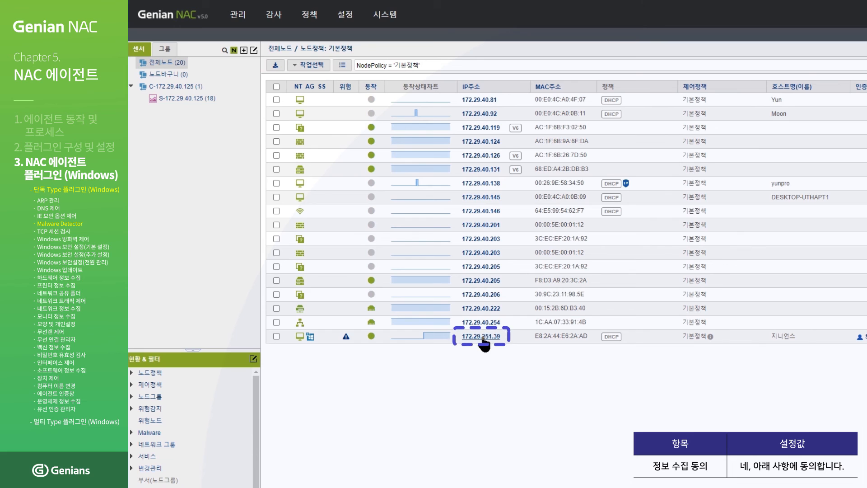
click(482, 338)
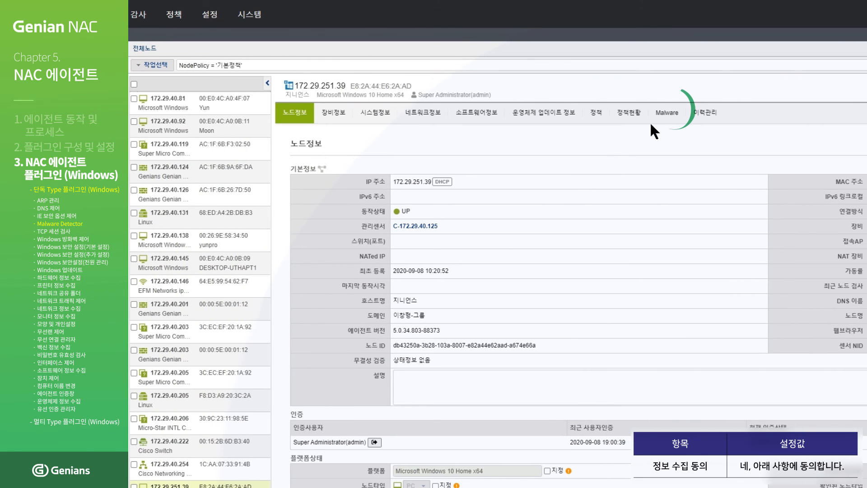
click(661, 119)
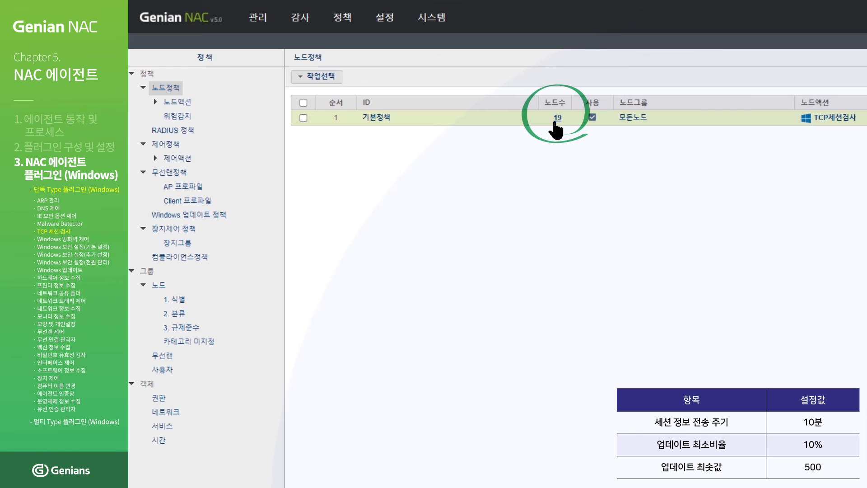
- Open node 172.29.251.39 from the 19 nodes and scroll its 네트워크정보 to the TCP 세션 정보 table
click(555, 120)
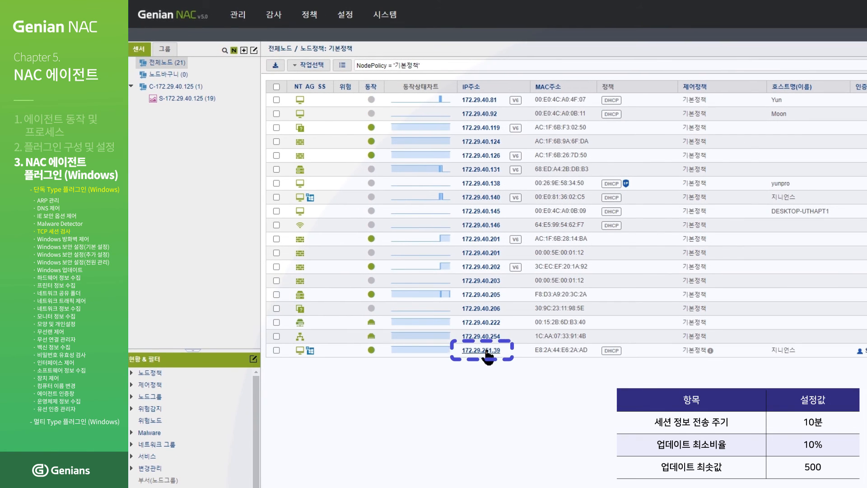
click(487, 354)
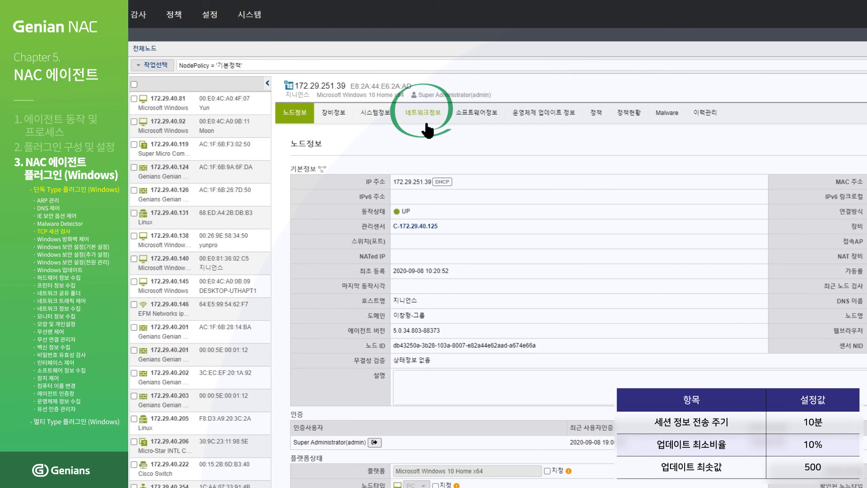
click(426, 127)
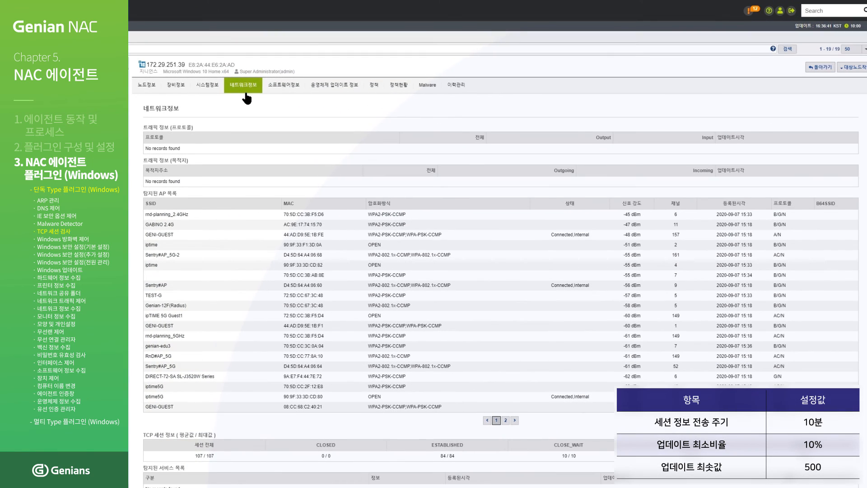
scroll(247, 97, down, 3)
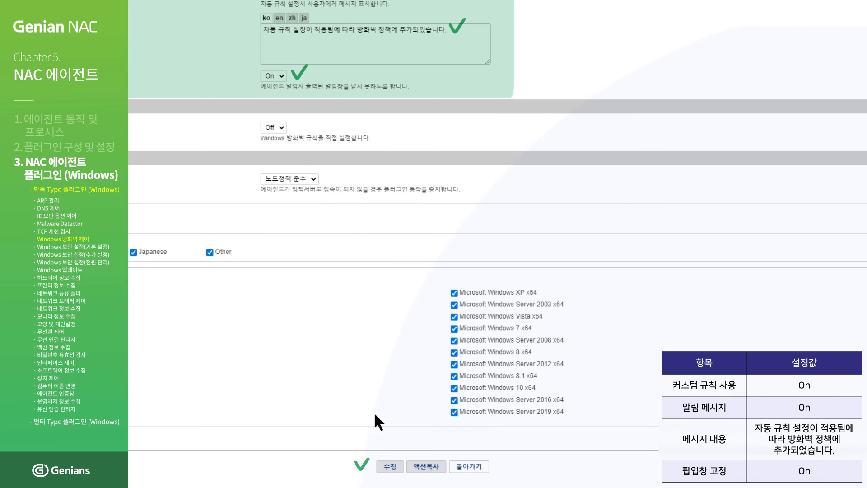
- Save the Windows 방화벽 제어 action with notification message and options set to On
click(391, 466)
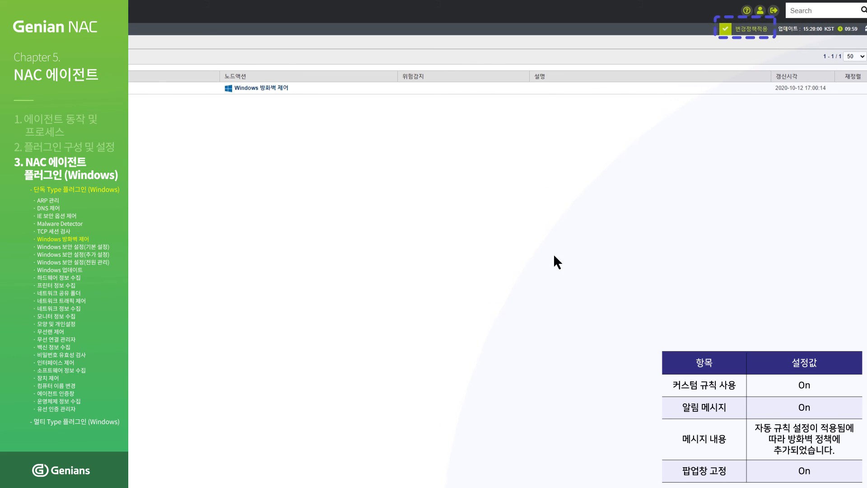
- Apply the pending firewall action change, then immediately apply 기본정책 with all functions
click(737, 28)
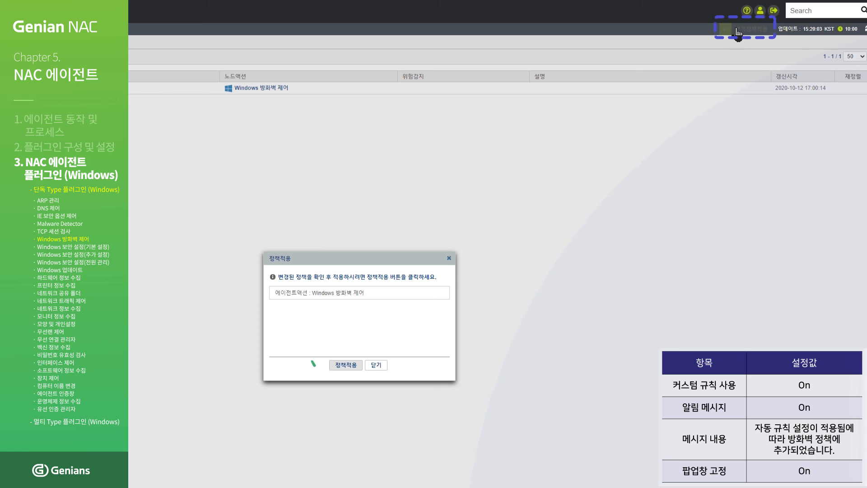
click(346, 364)
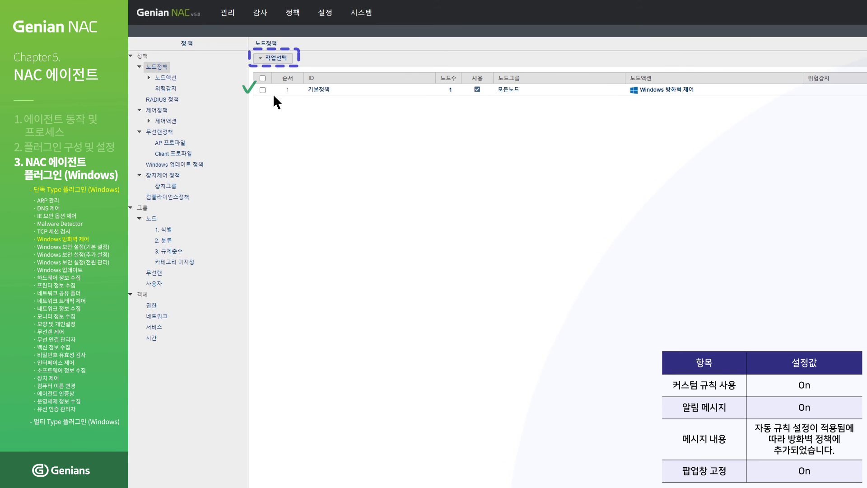
click(263, 90)
click(265, 58)
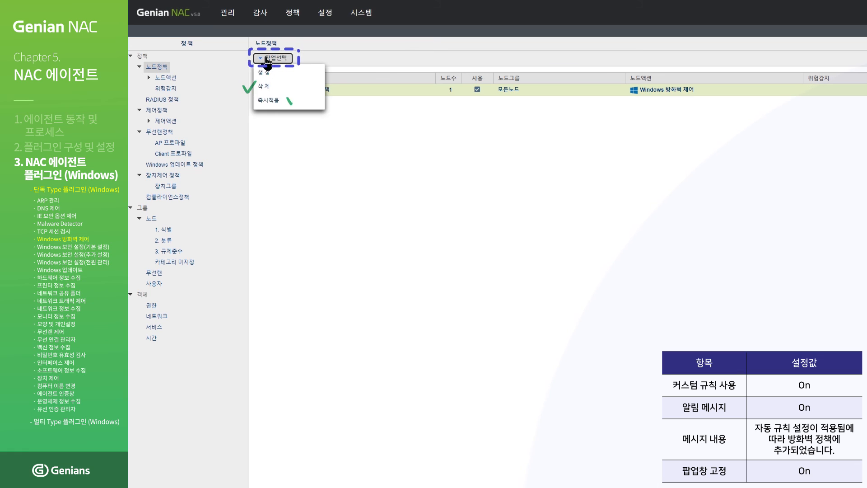
click(270, 101)
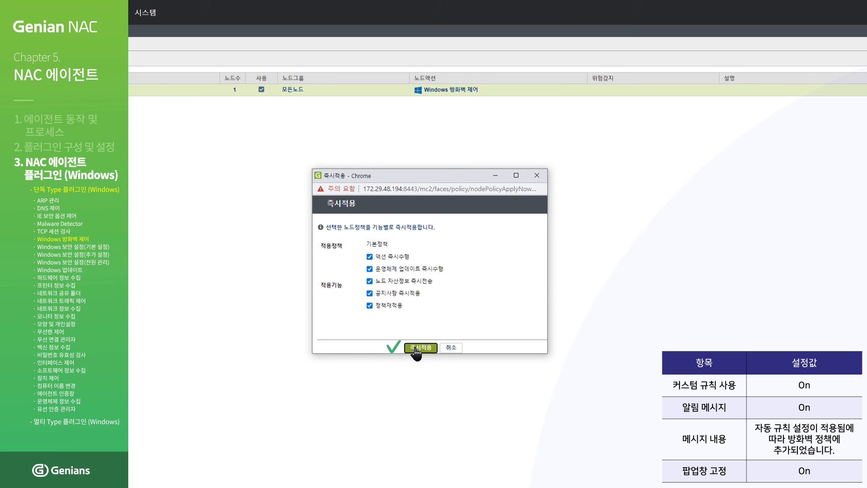
click(416, 349)
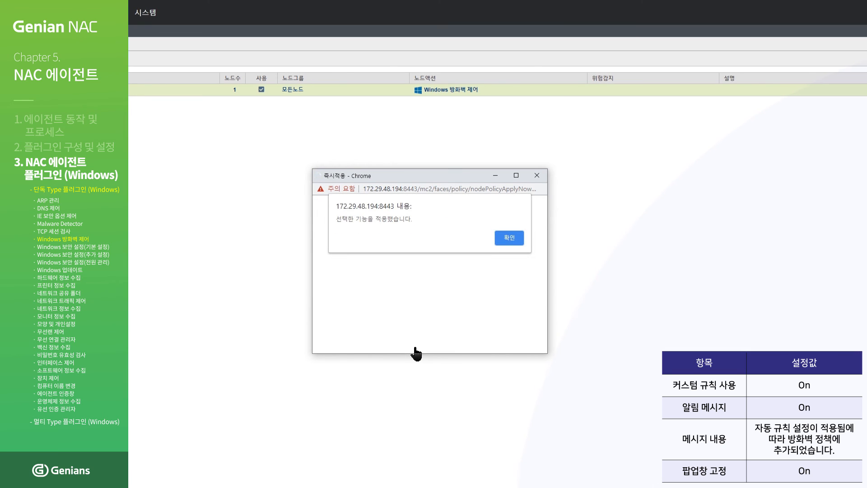
click(508, 240)
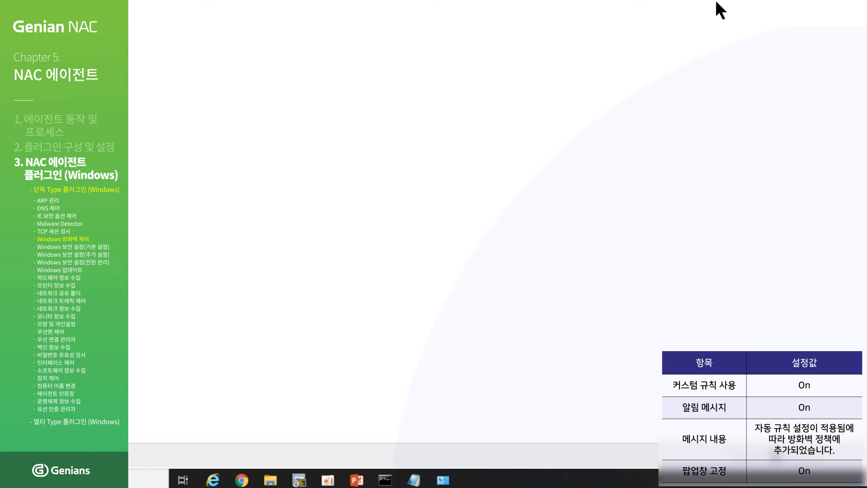
- Show the advanced firewall's outbound rules maximized and select the GenianAutoRule_TCP_537 blocking rule
click(445, 480)
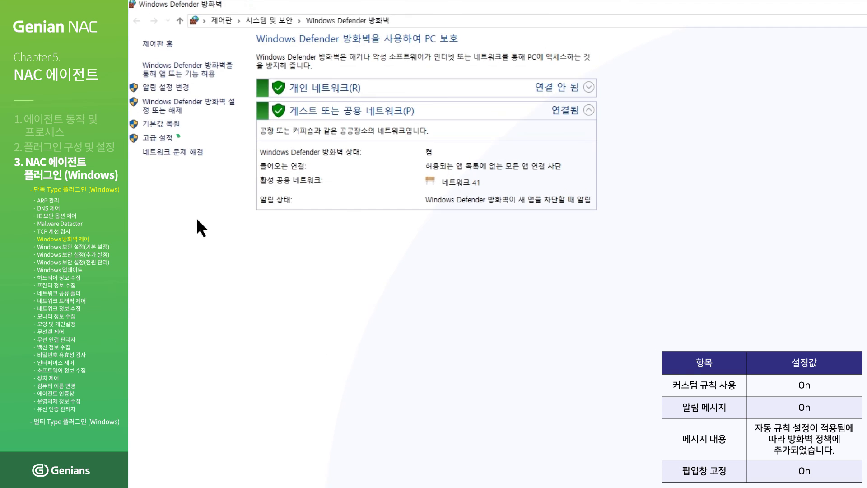
click(145, 141)
click(203, 85)
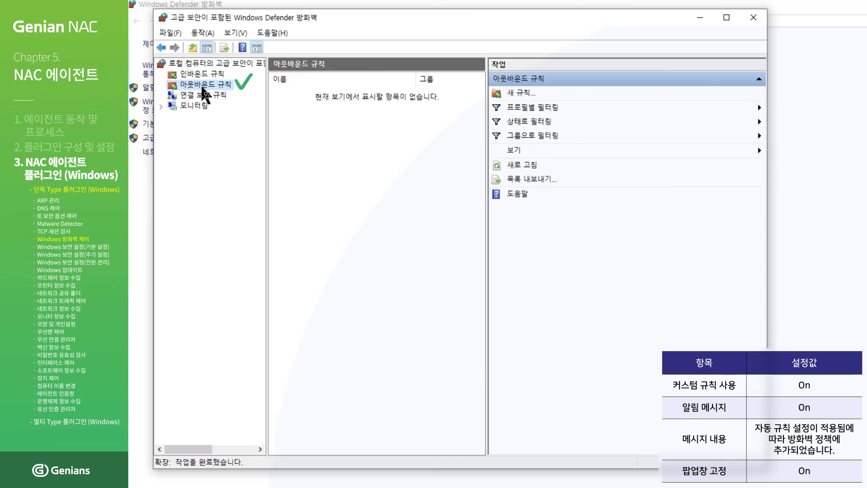
double_click(302, 17)
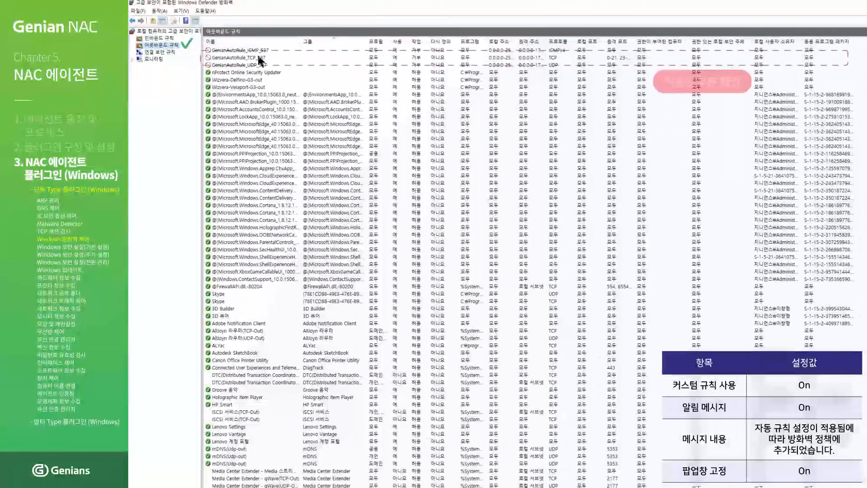
click(261, 58)
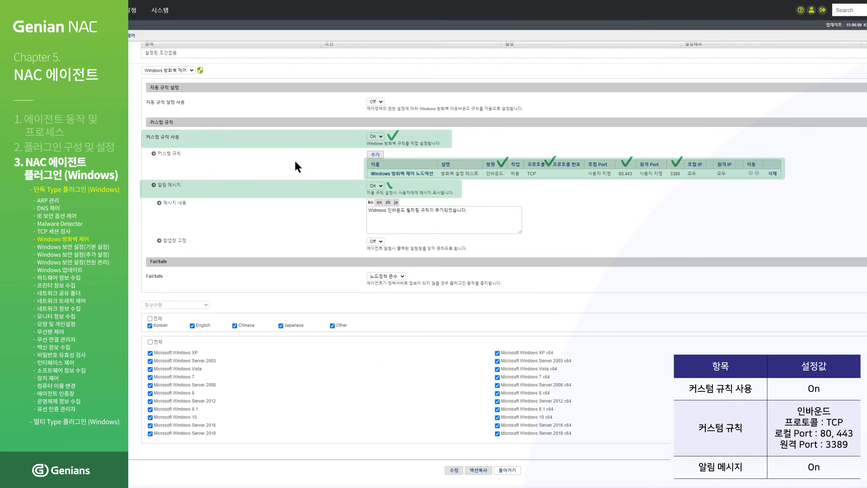
- Save the firewall control action with the custom inbound TCP rule: local 80,443, remote 3389
click(454, 470)
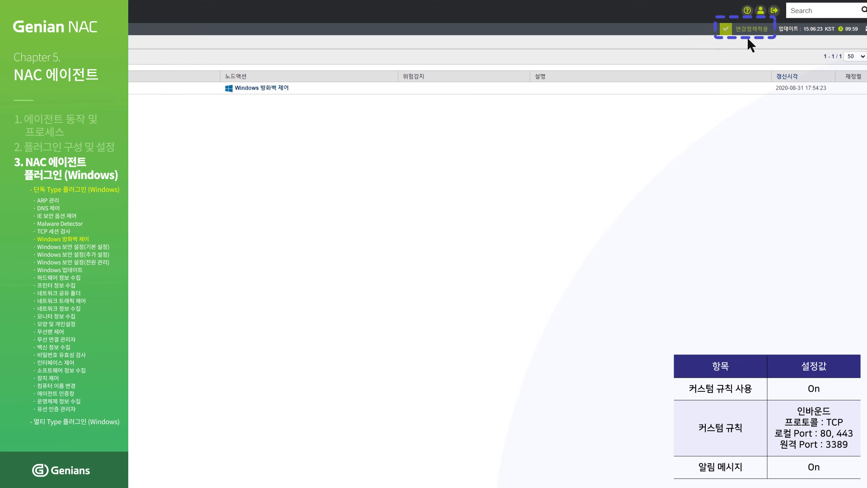
- Apply the changed firewall action policy, then immediately push 기본정책 with all functions
click(751, 29)
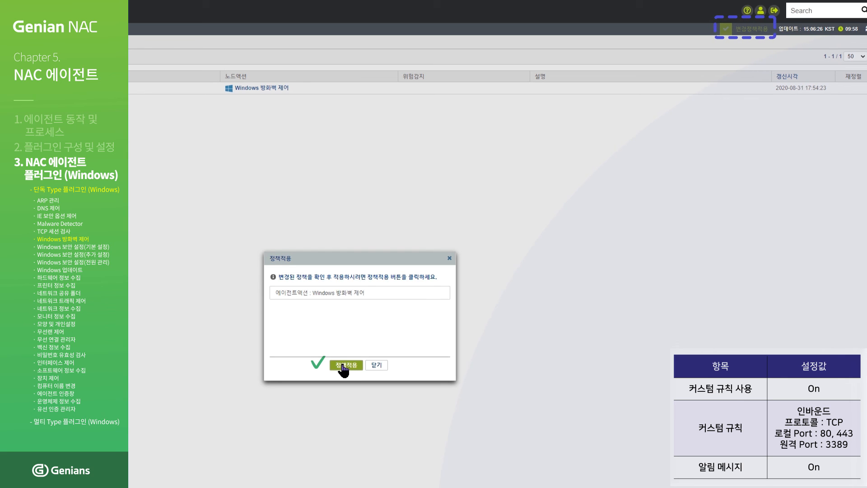
click(343, 366)
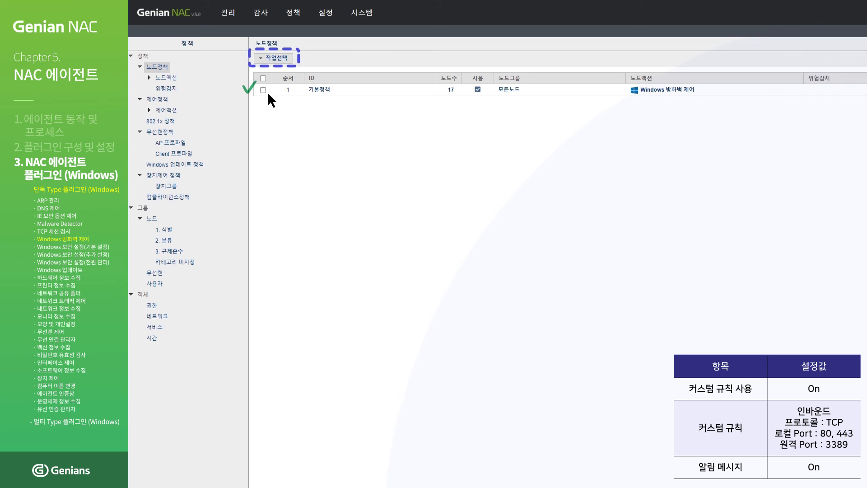
click(263, 90)
click(277, 59)
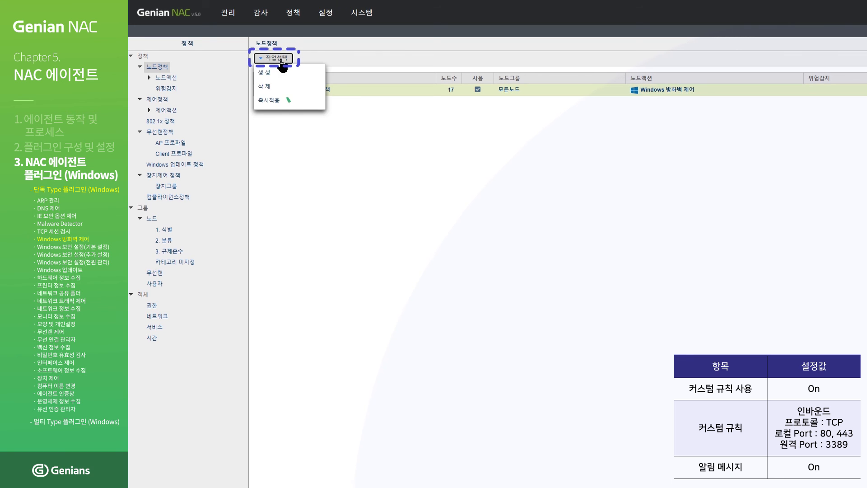
click(280, 101)
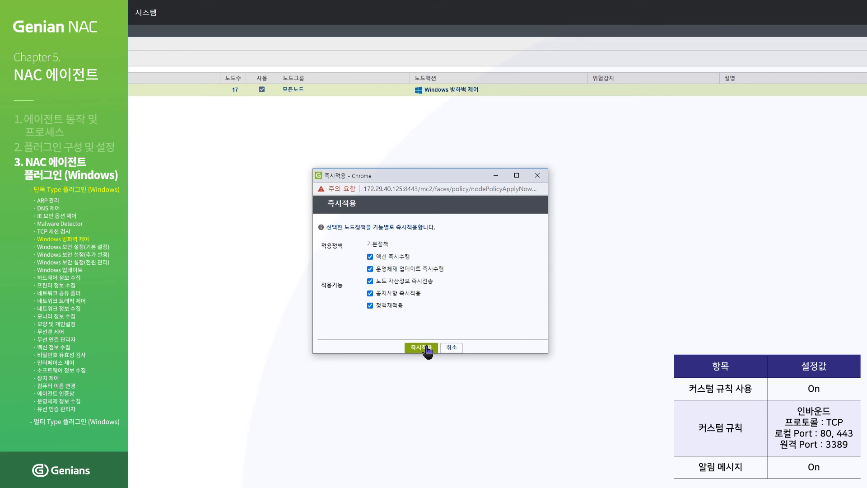
click(427, 350)
click(503, 239)
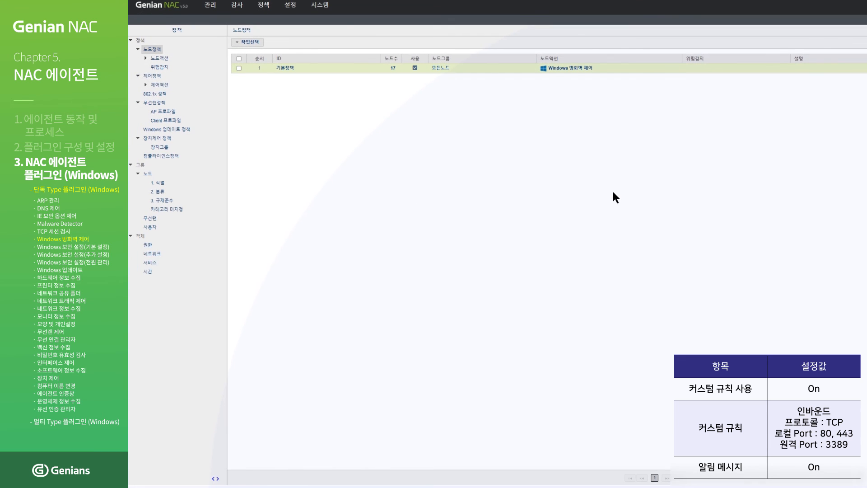
- Launch firewall.cpl from Run and open its enlarged advanced security settings
key(super+r)
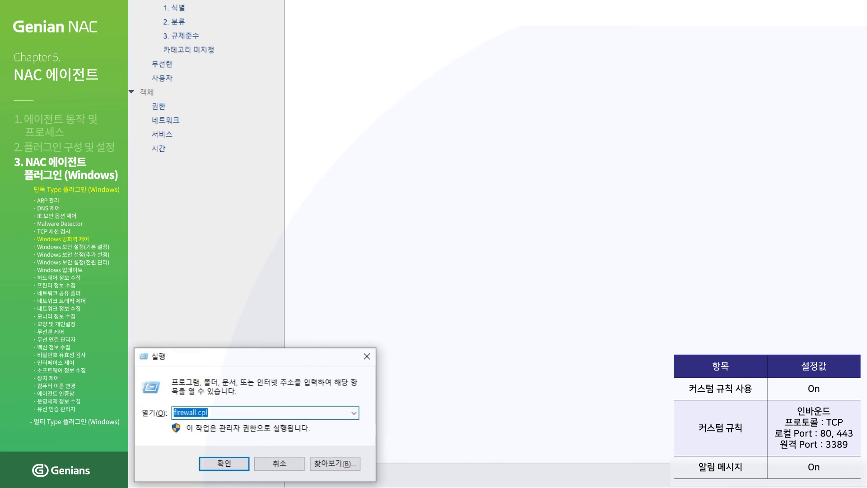
text(firewall.cpl)
key(Return)
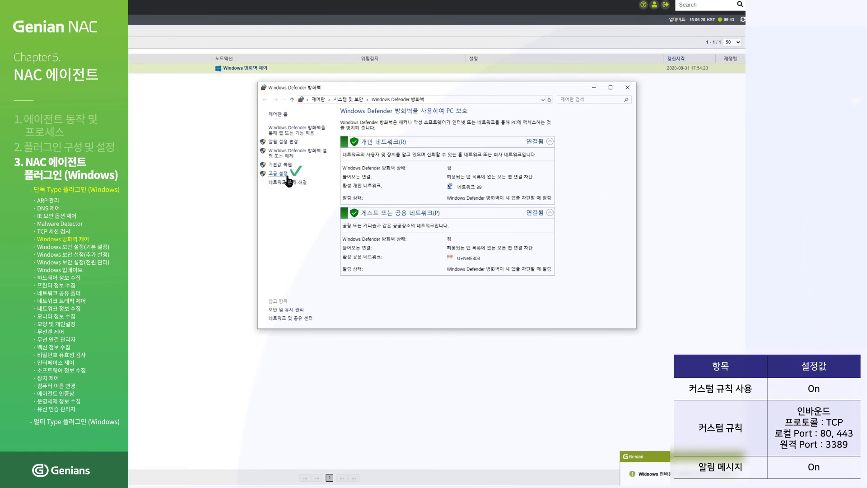
click(287, 176)
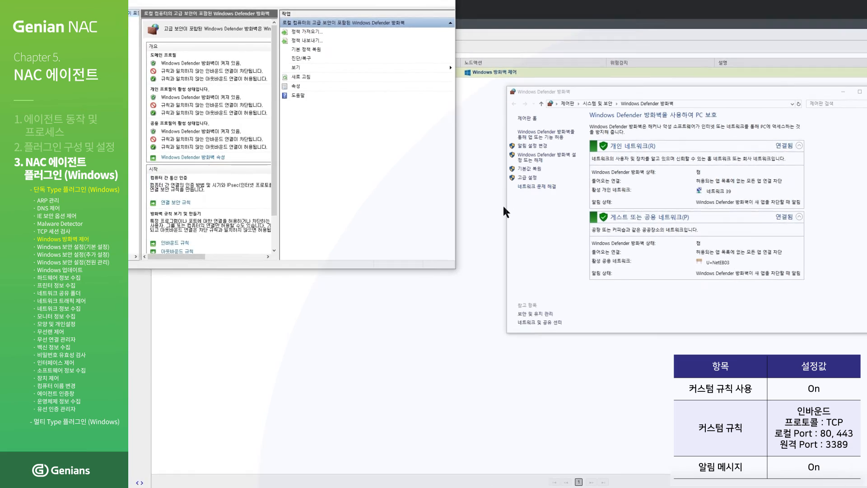
drag(532, 271, 784, 358)
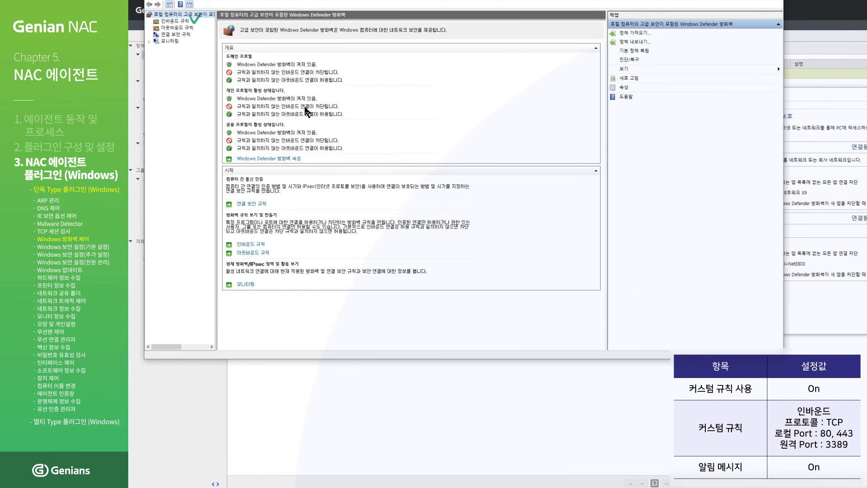
- Show the inbound rules with wider columns and select the Windows 방화벽 제어 노드액션 rule
click(176, 21)
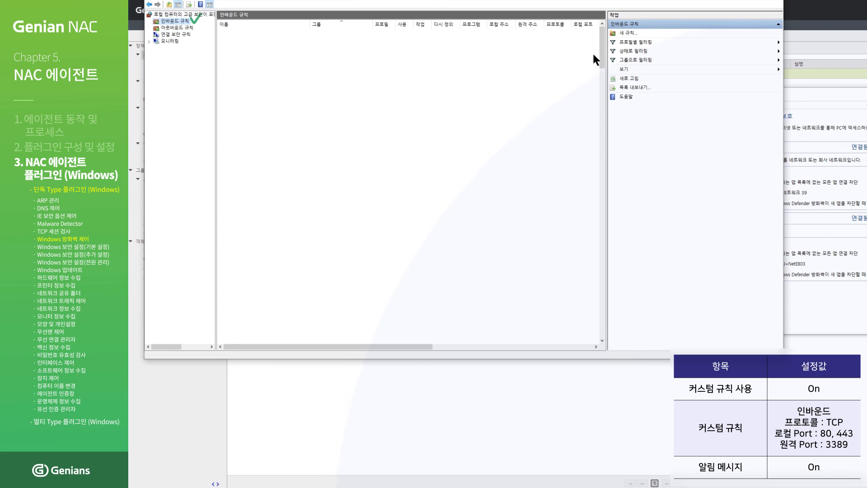
drag(604, 51, 612, 98)
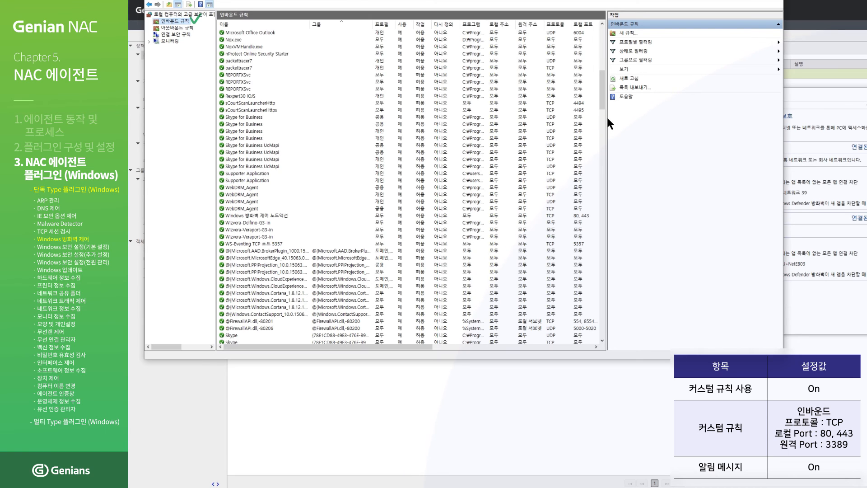
drag(607, 118, 713, 136)
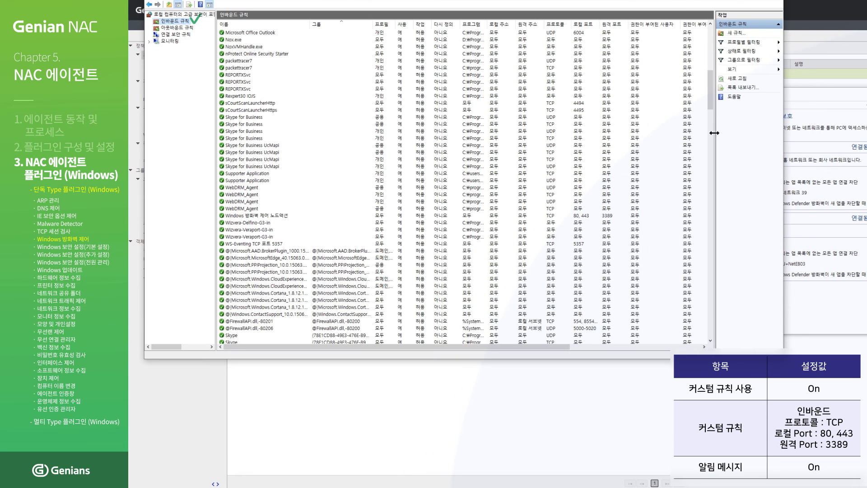
click(586, 216)
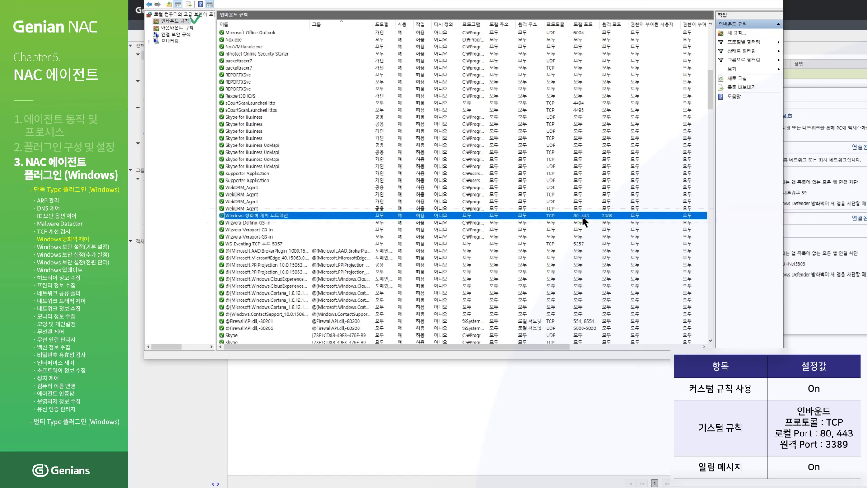
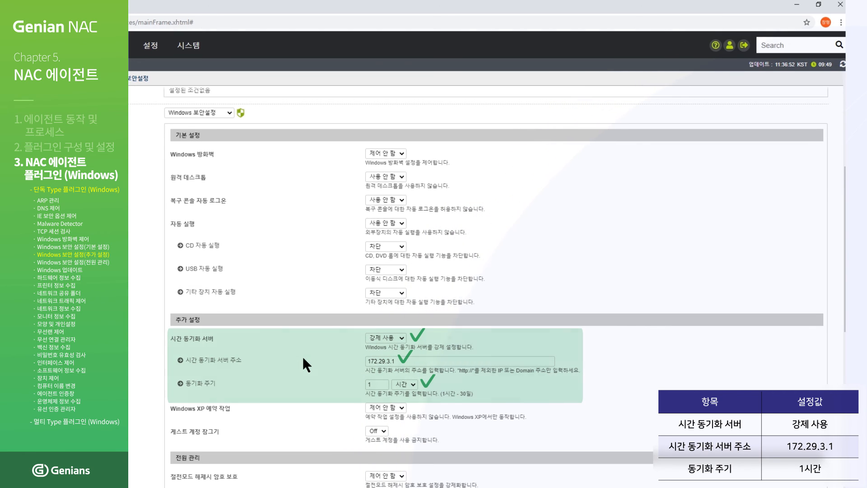
- Save the action's time-sync settings and apply the changed Windows security action policy
scroll(304, 360, down, 3)
scroll(303, 360, down, 5)
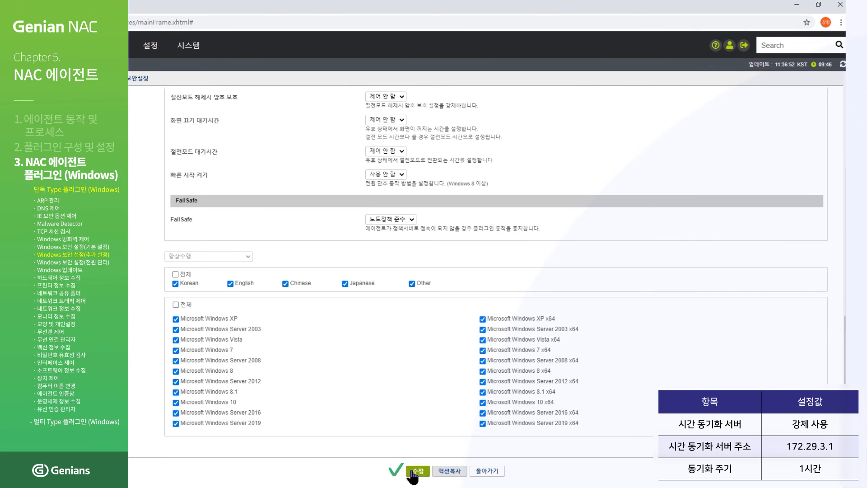
click(414, 472)
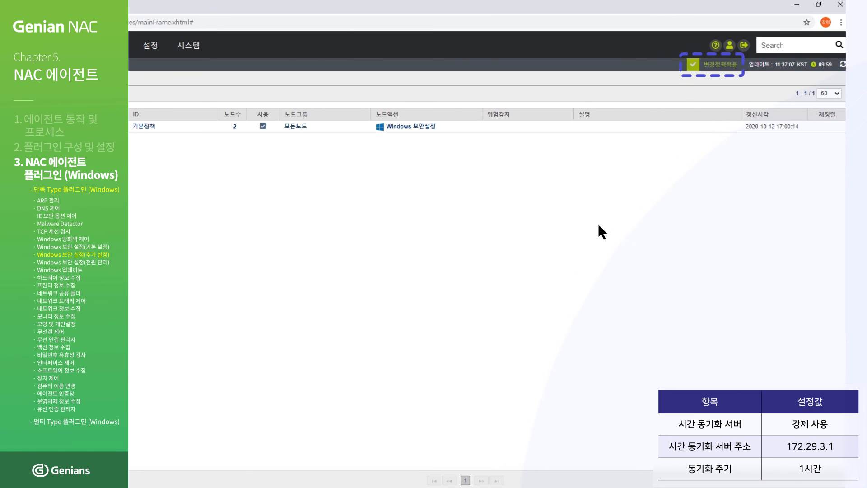
click(694, 64)
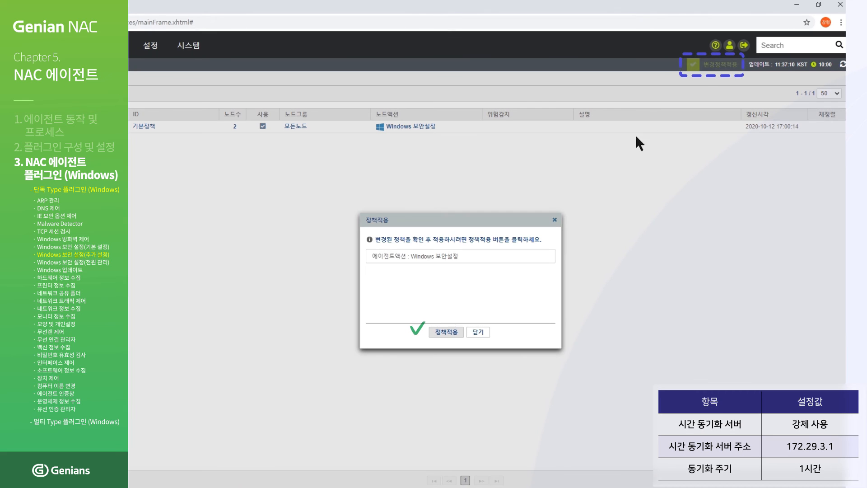
click(445, 332)
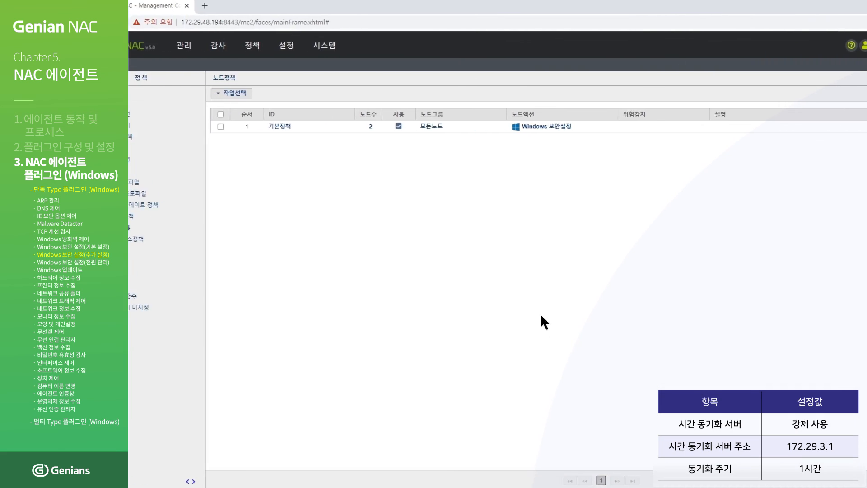
- Push the 기본정책 node policy to clients with 즉시적용 and dismiss the confirmation
click(271, 126)
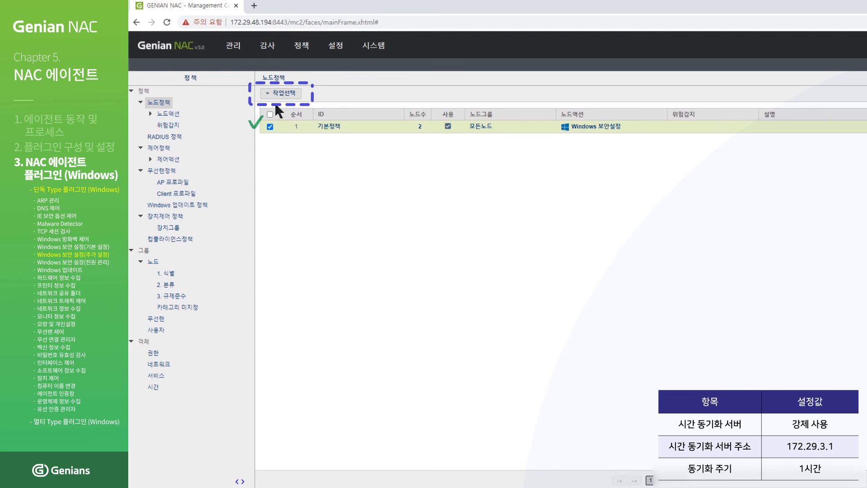
click(278, 95)
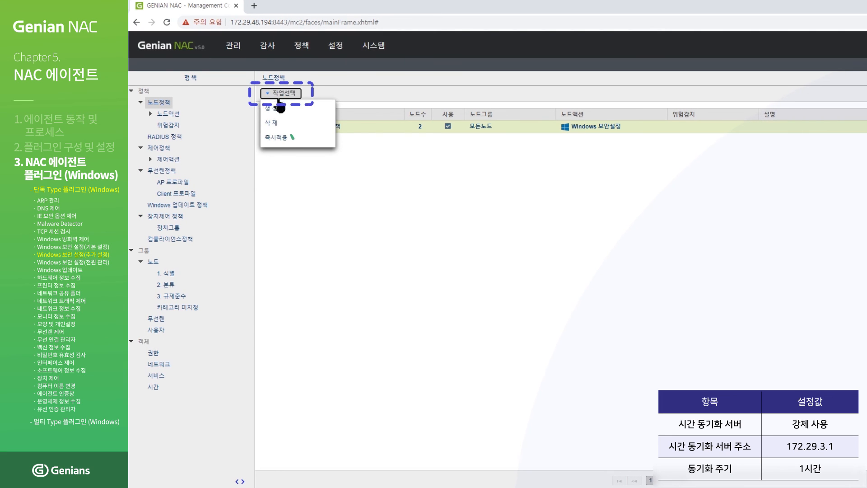
click(280, 139)
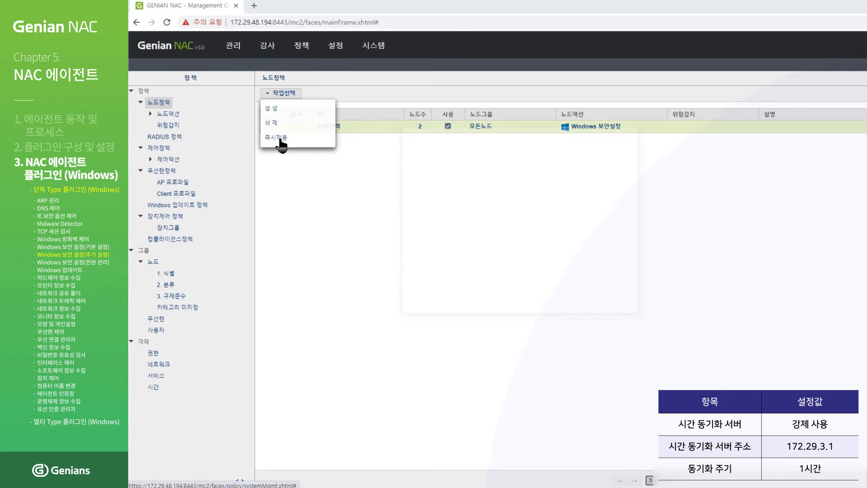
click(508, 313)
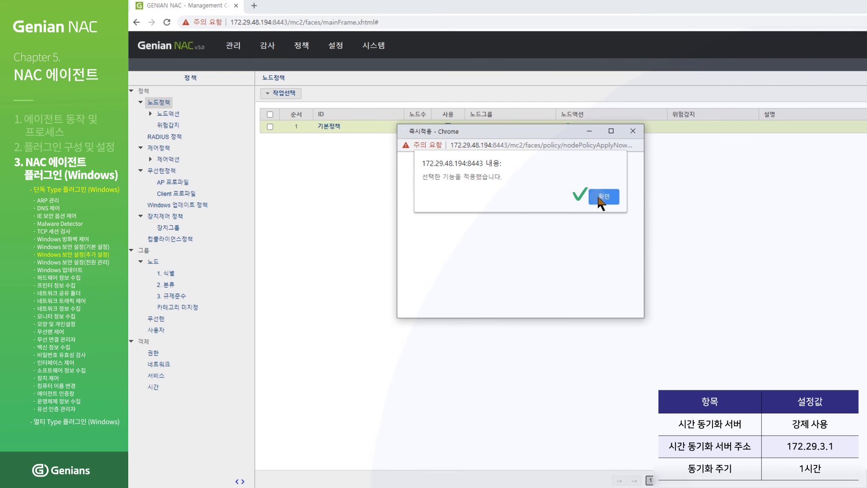
click(601, 198)
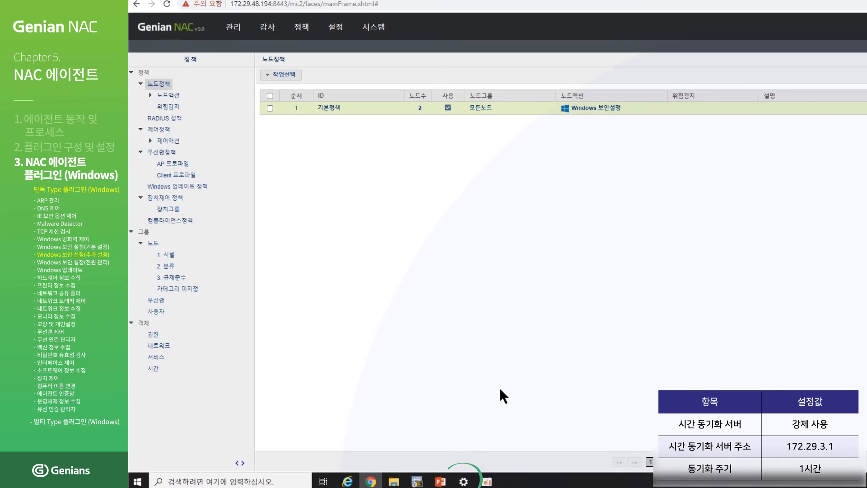
- Check the PC's 인터넷 시간 settings in the classic Date and Time dialog for 172.29.3.1 sync
click(463, 482)
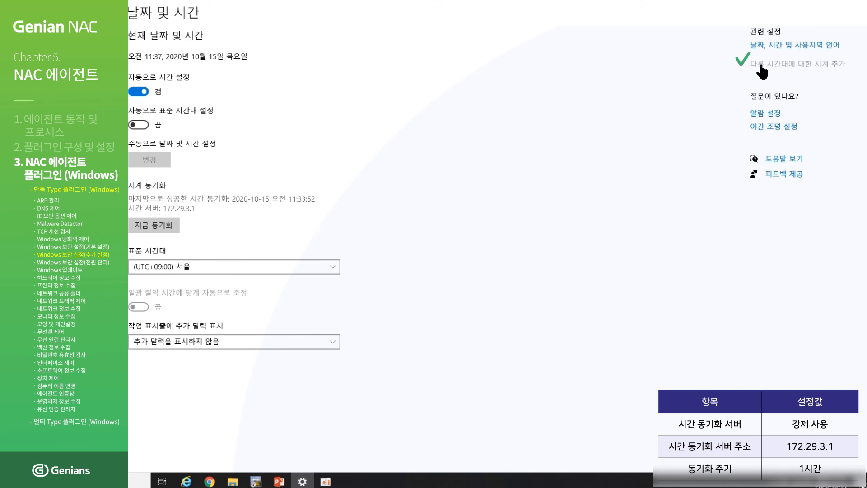
click(763, 67)
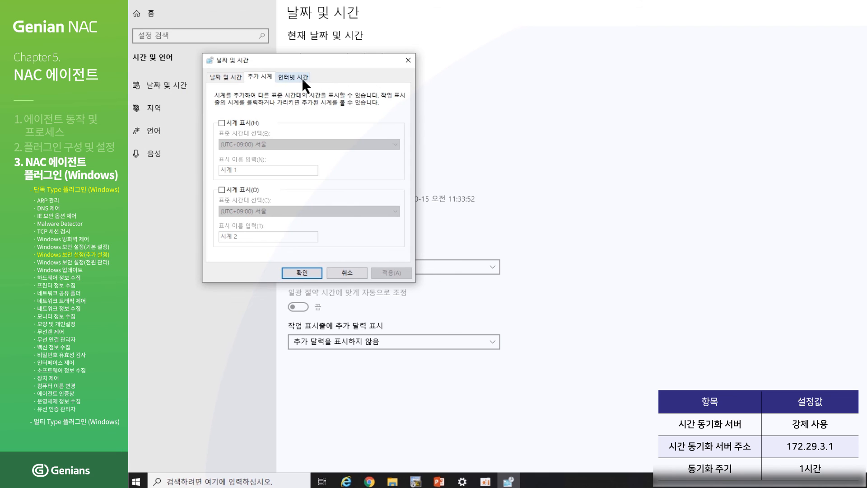
click(302, 78)
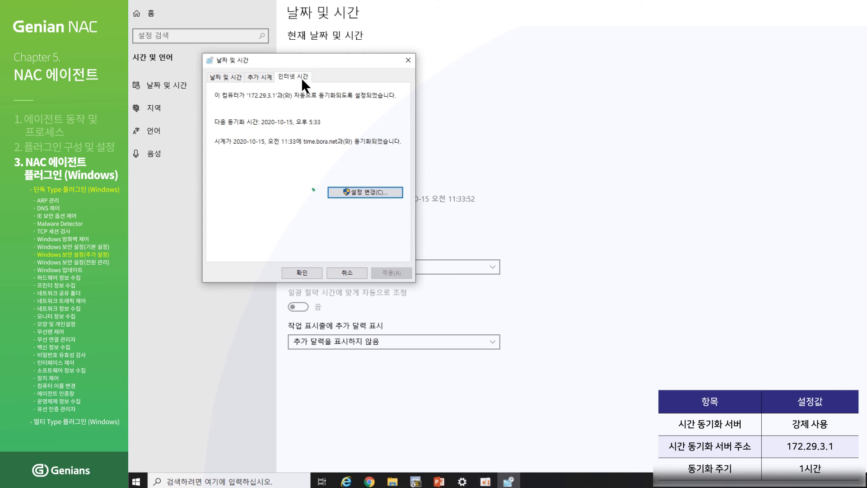
click(366, 192)
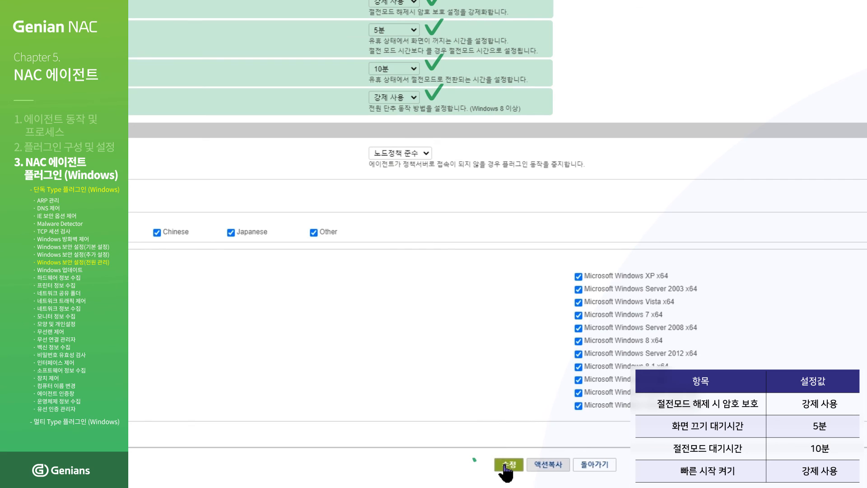
- Save the action's power-management settings and apply the changed security action policy
click(505, 466)
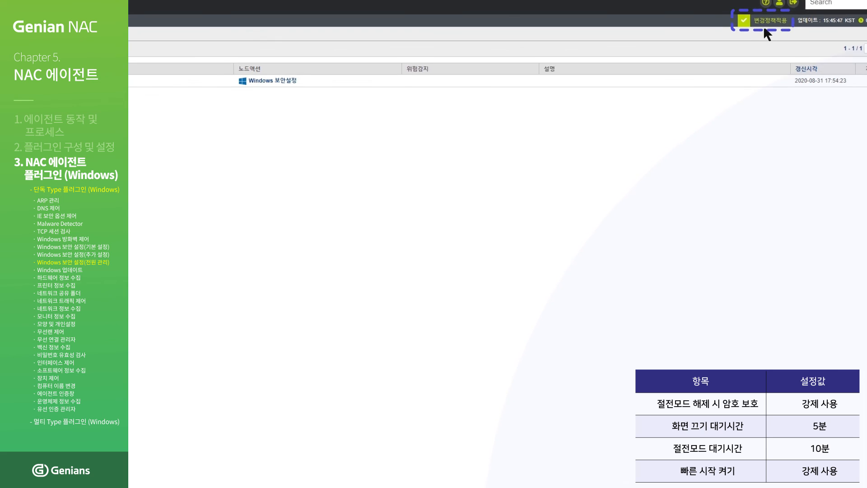
click(756, 28)
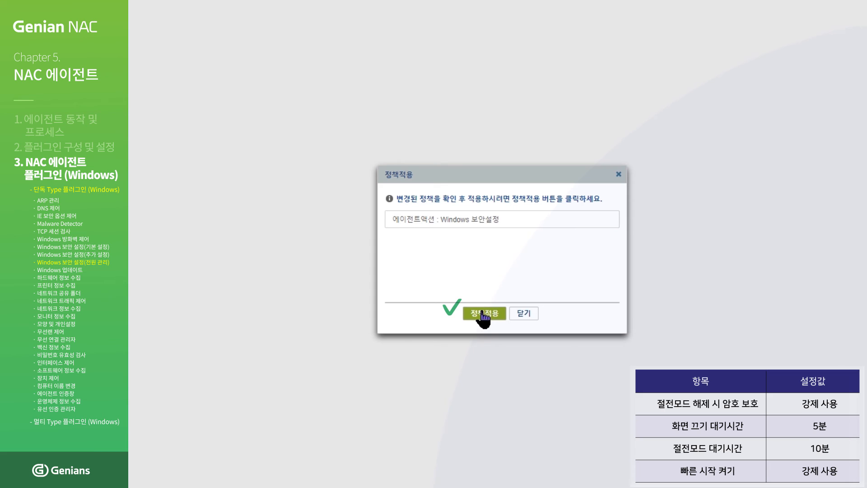
click(483, 314)
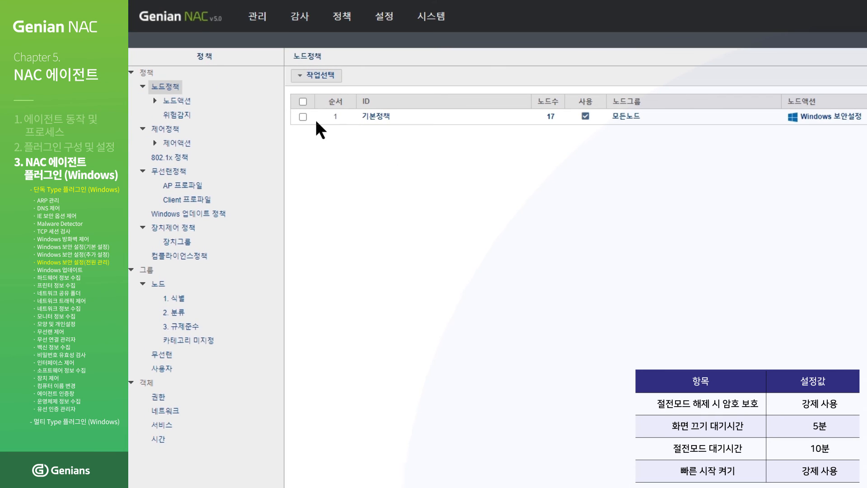
- Push the 기본정책 node policy immediately with 즉시적용 and acknowledge the confirmation
click(304, 116)
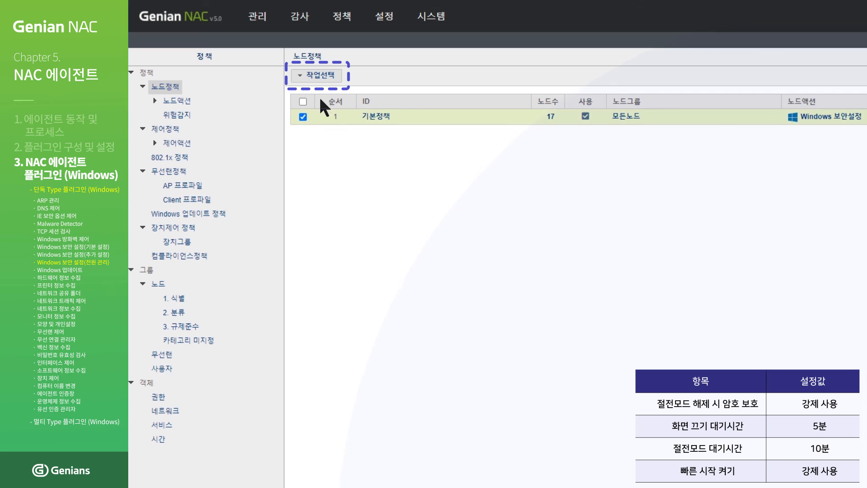
click(336, 82)
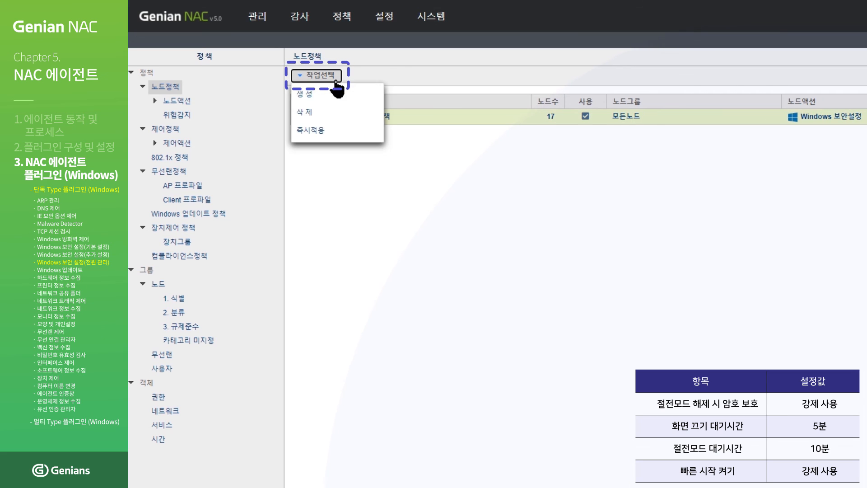
click(337, 131)
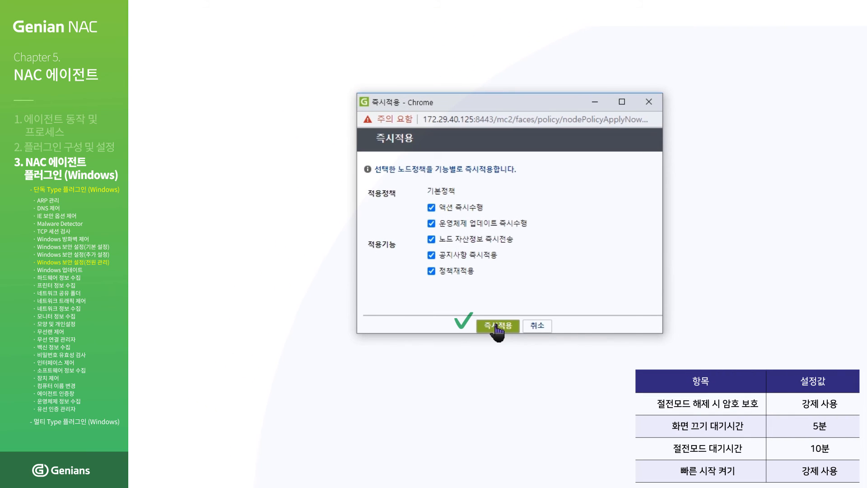
click(496, 327)
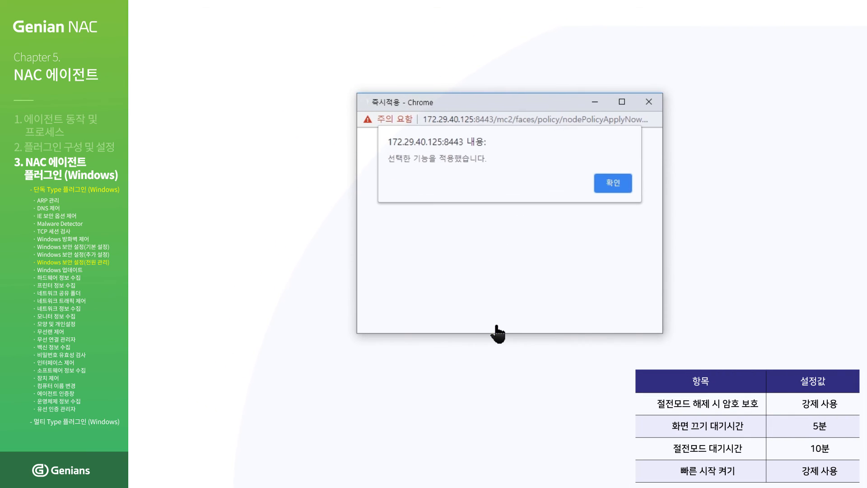
click(620, 185)
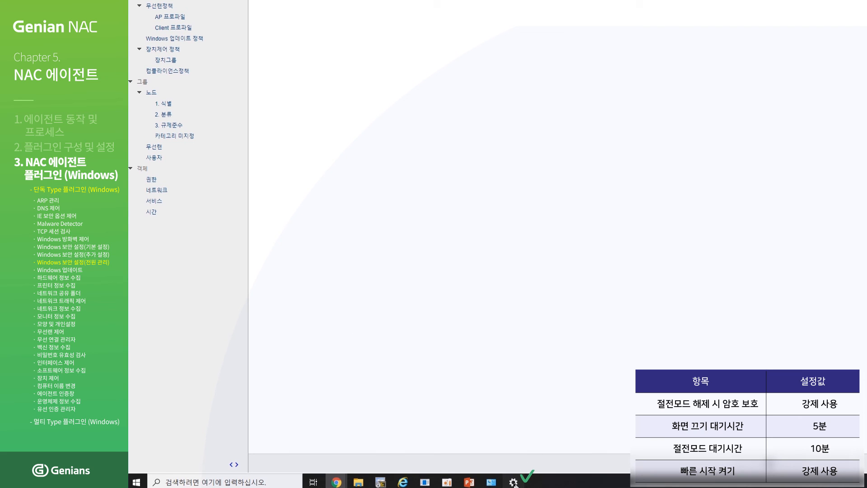
- View the power plan settings showing display off after 5 minutes and sleep after 10 minutes
click(514, 483)
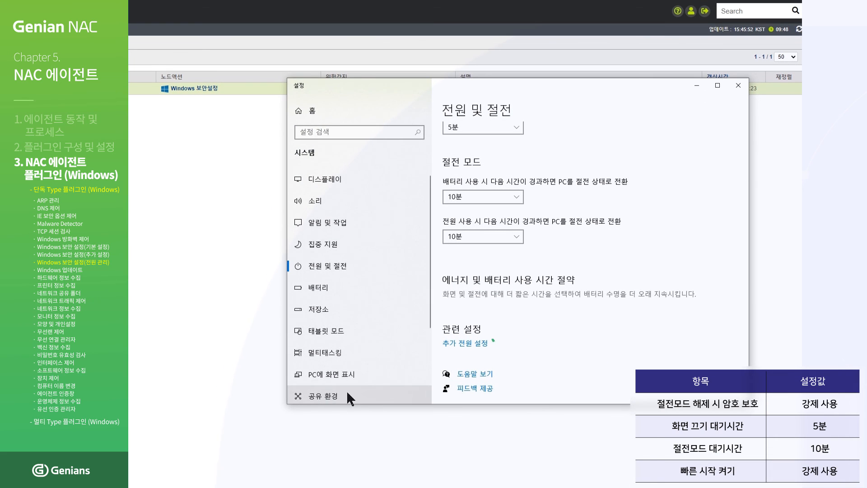
click(461, 346)
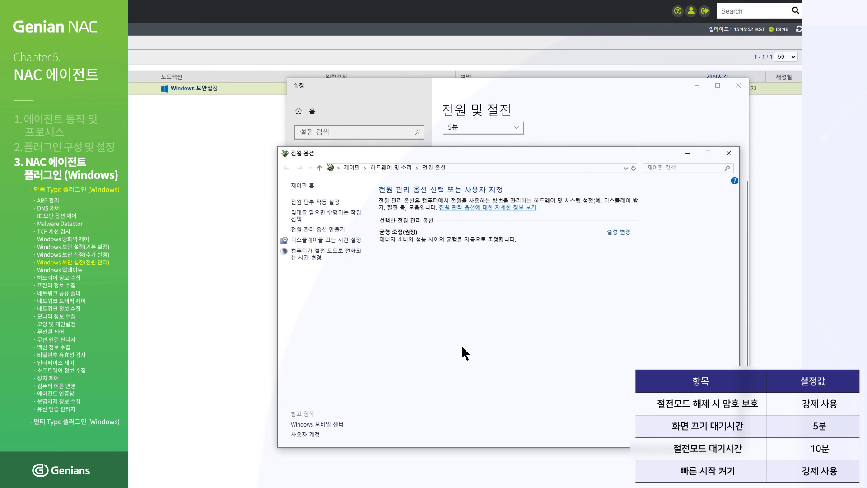
click(314, 260)
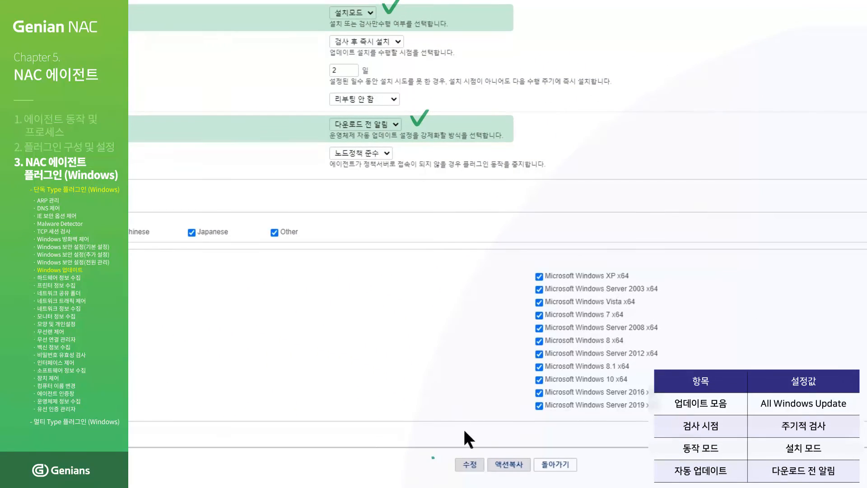
- Save the Windows 업데이트 action settings and apply the changed update action policy
click(478, 465)
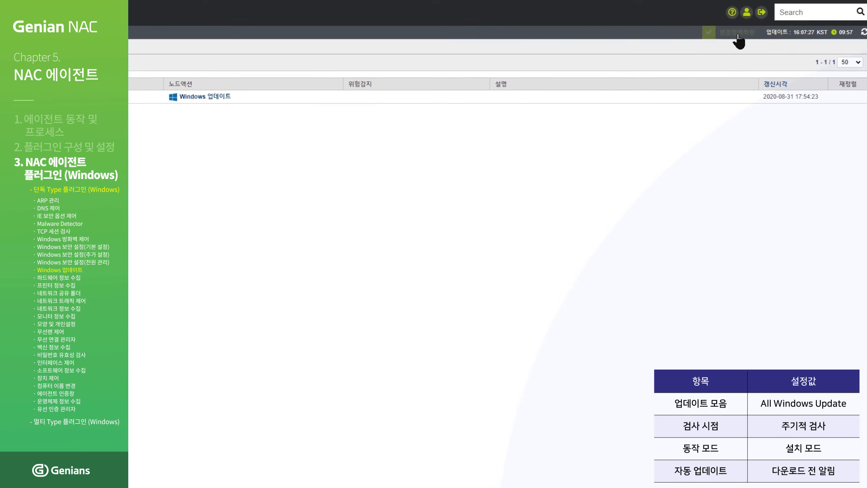
click(736, 33)
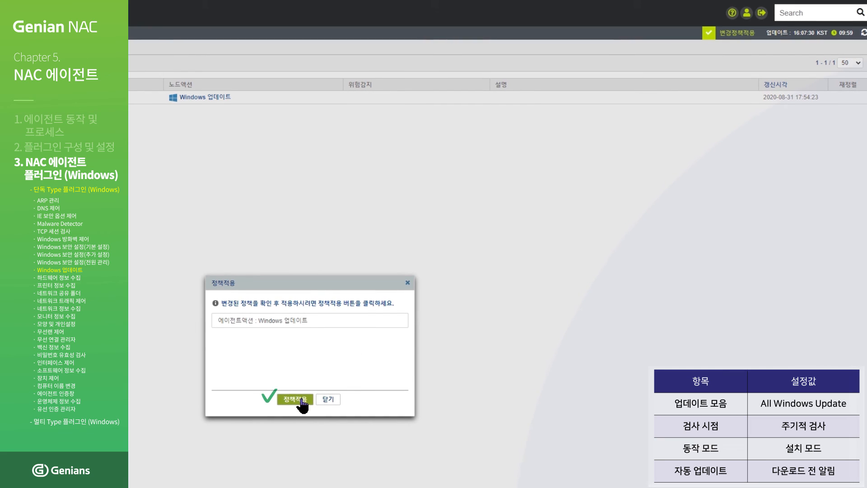
click(300, 400)
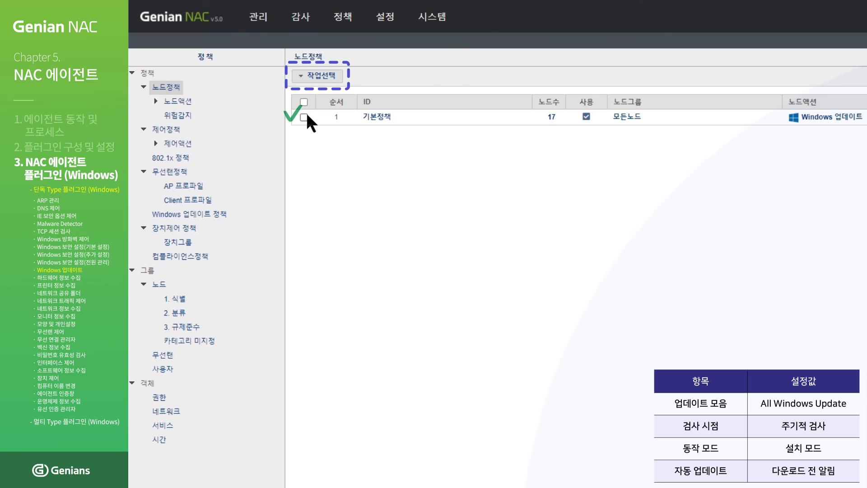
- Push 기본정책 to its nodes immediately, then open its list of 17 nodes
click(304, 117)
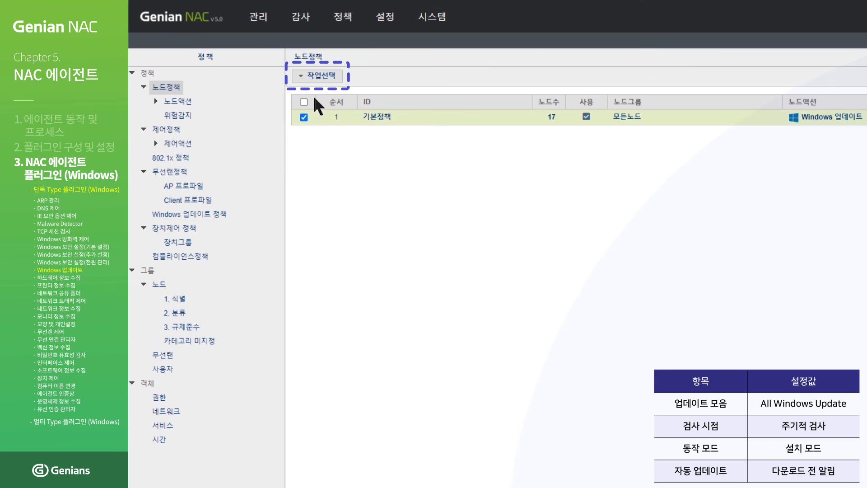
click(327, 81)
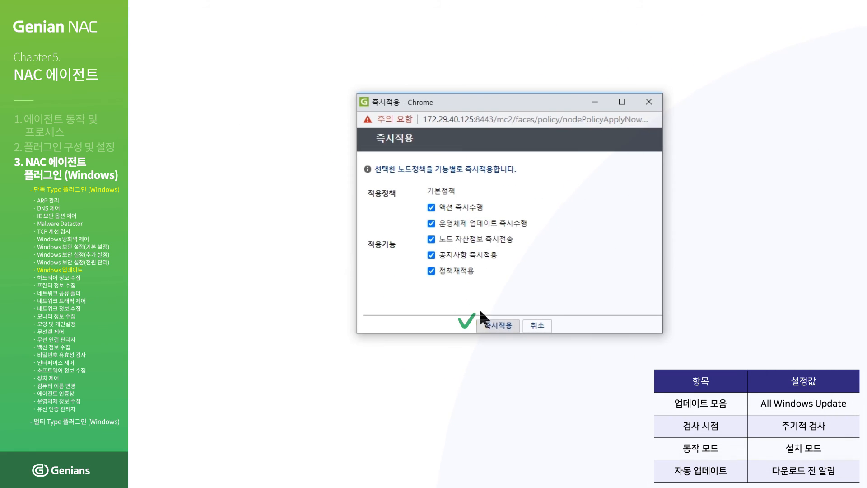
click(501, 325)
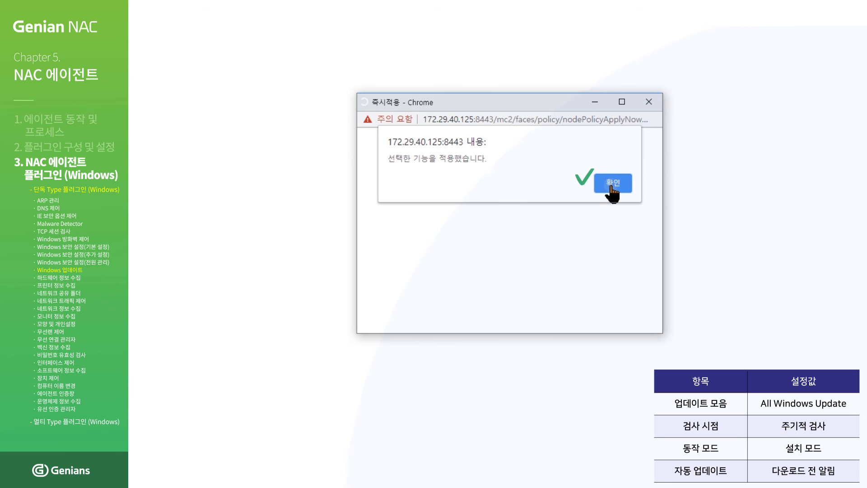
click(612, 185)
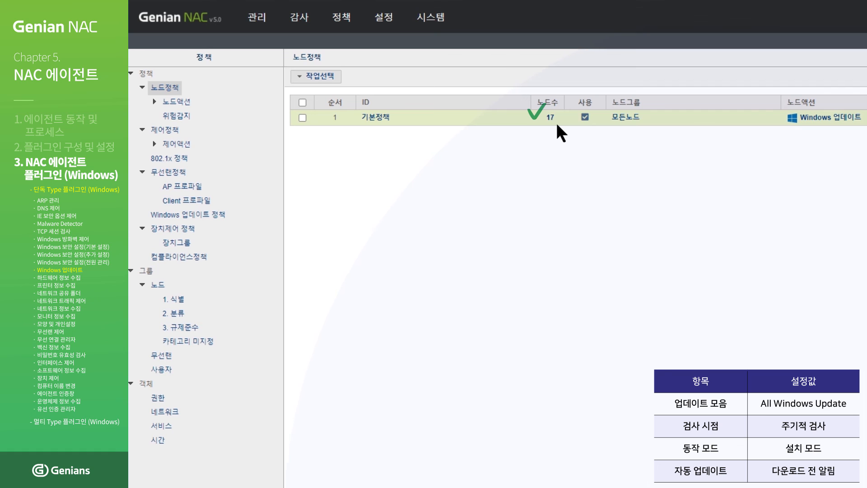
click(556, 123)
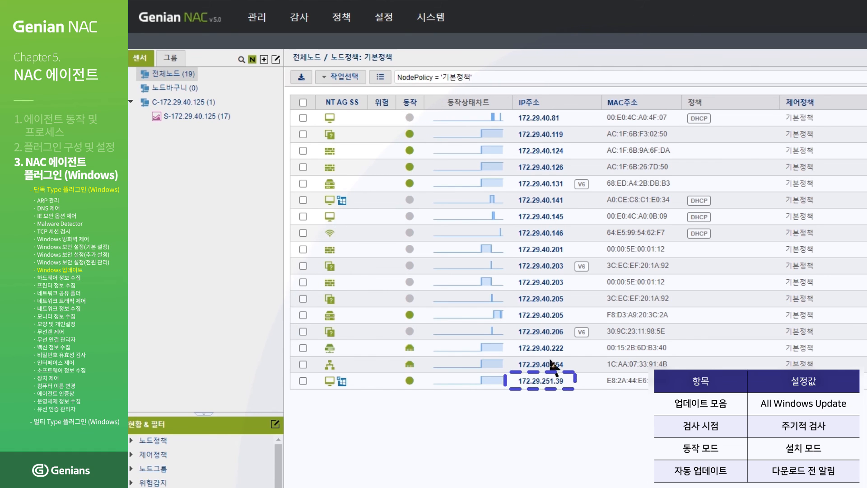
- Open node 172.29.251.39 and show all entries on its 운영체제 업데이트 정보 tab
click(551, 383)
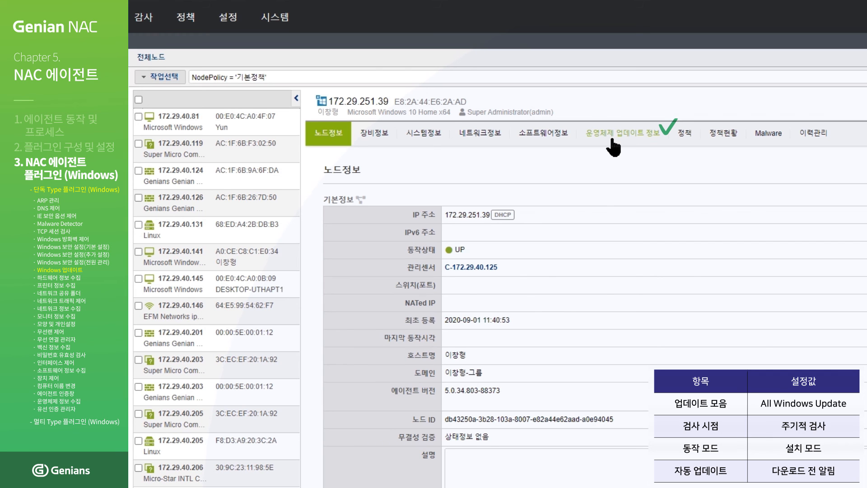
click(612, 141)
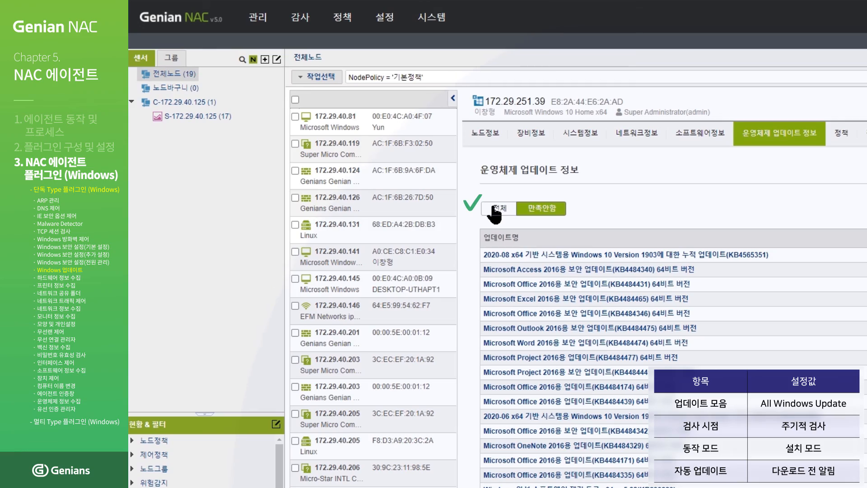
click(494, 209)
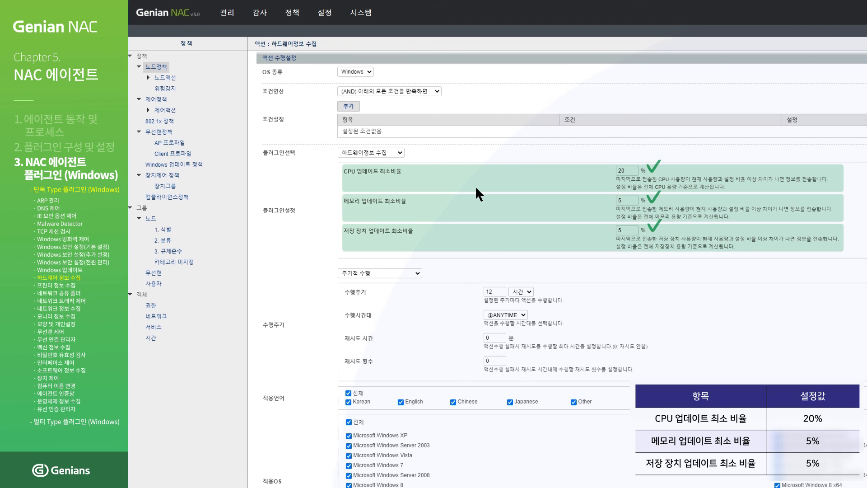
- Save the 하드웨어정보 수집 action with its 20/5/5 thresholds and apply the policy change
scroll(476, 186, down, 4)
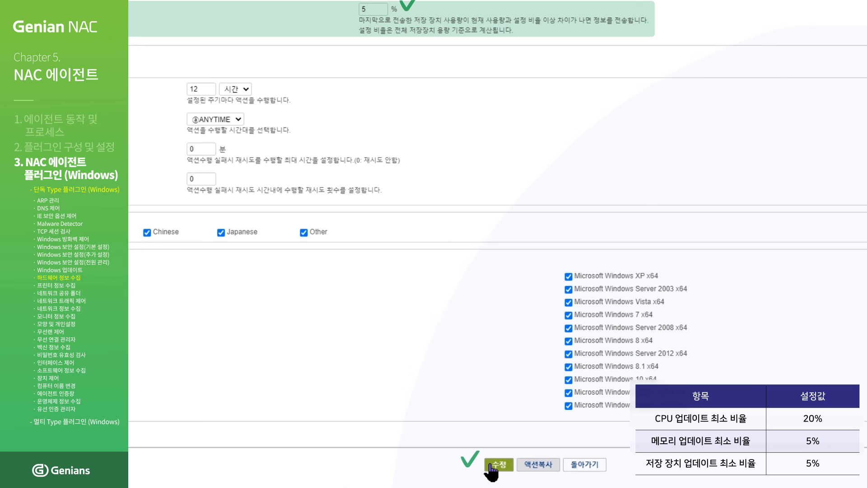
click(491, 466)
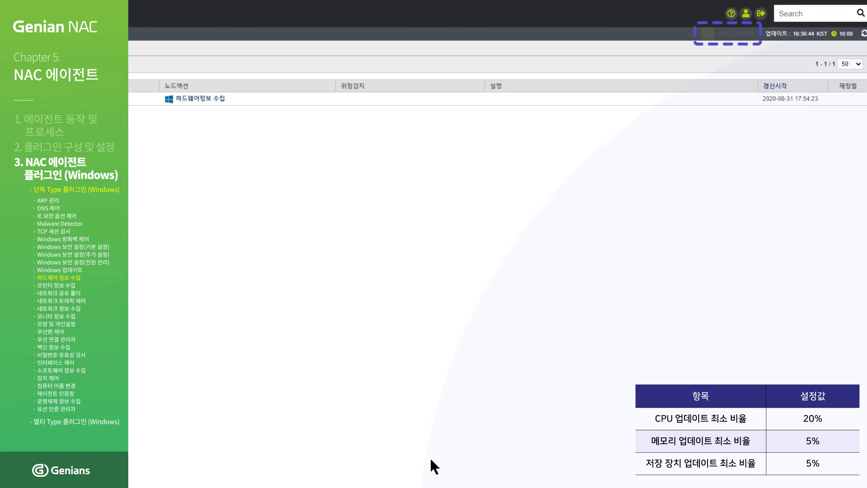
click(745, 36)
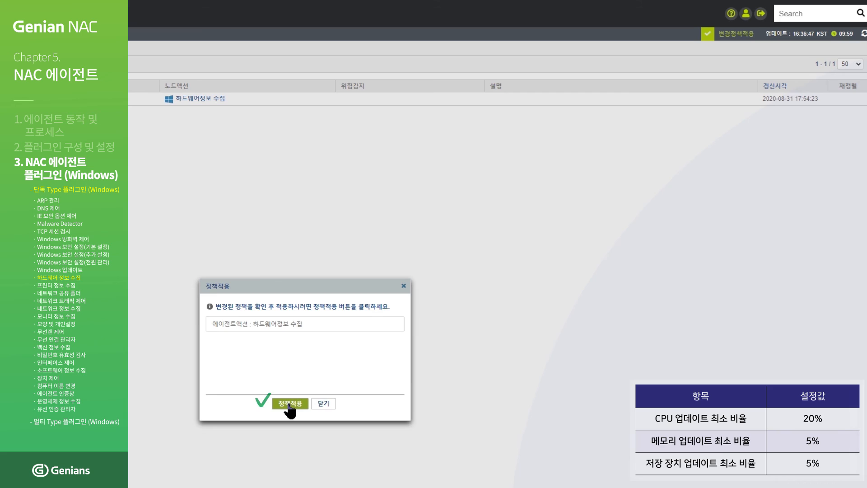
click(289, 404)
- Push the 기본정책 node policy to its nodes with 즉시적용 and acknowledge it
click(231, 114)
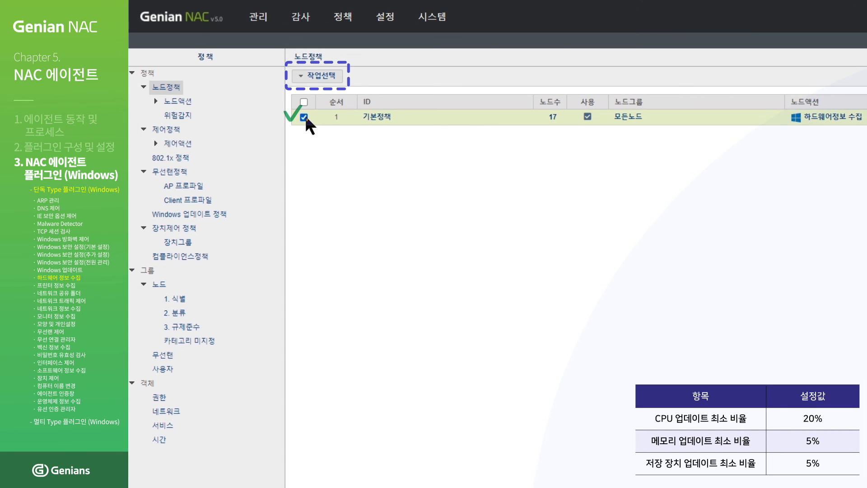
click(321, 76)
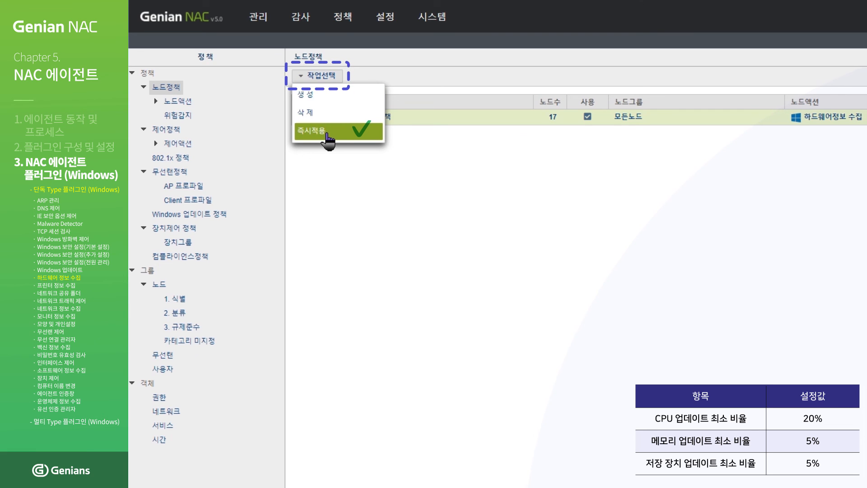
click(327, 132)
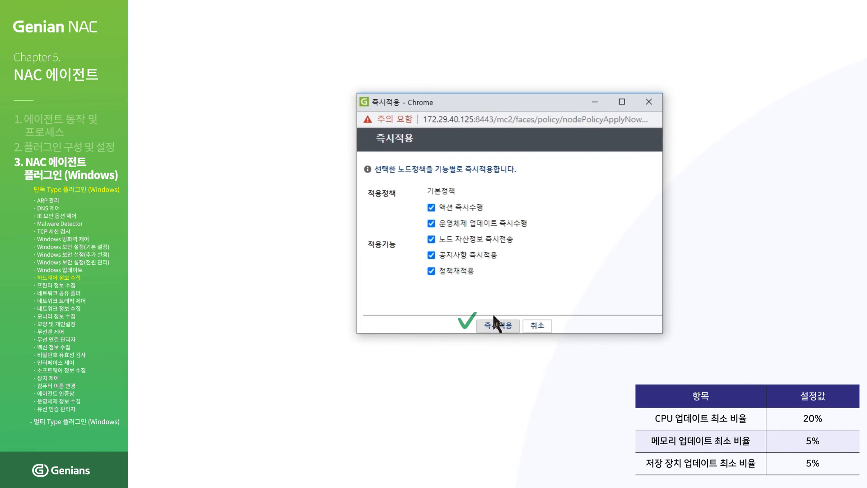
click(502, 325)
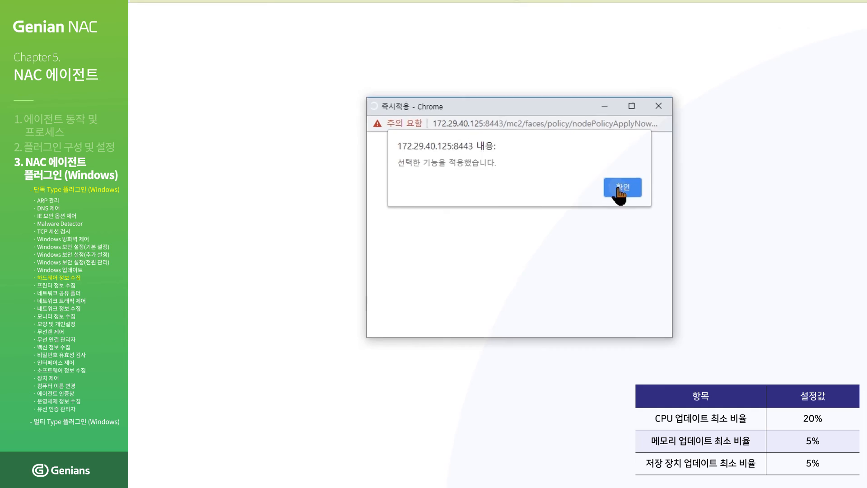
click(613, 183)
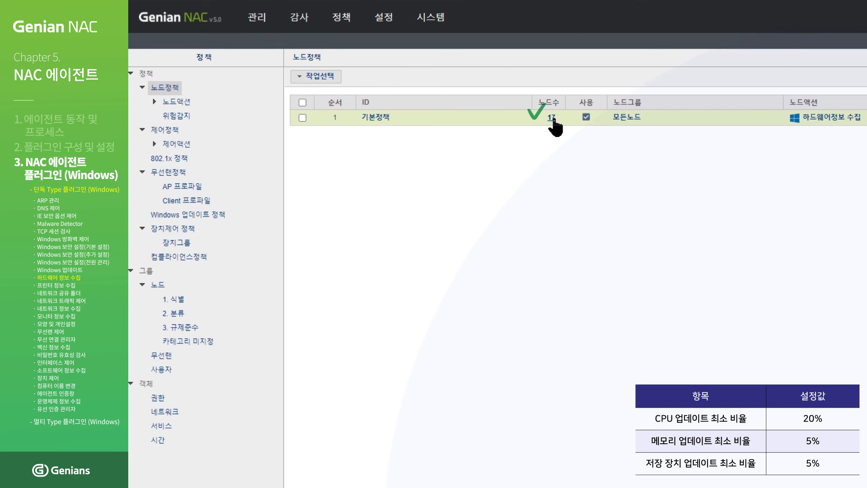
- Open node 172.29.251.39 from the 17-node list and view its 시스템정보 tab
click(553, 120)
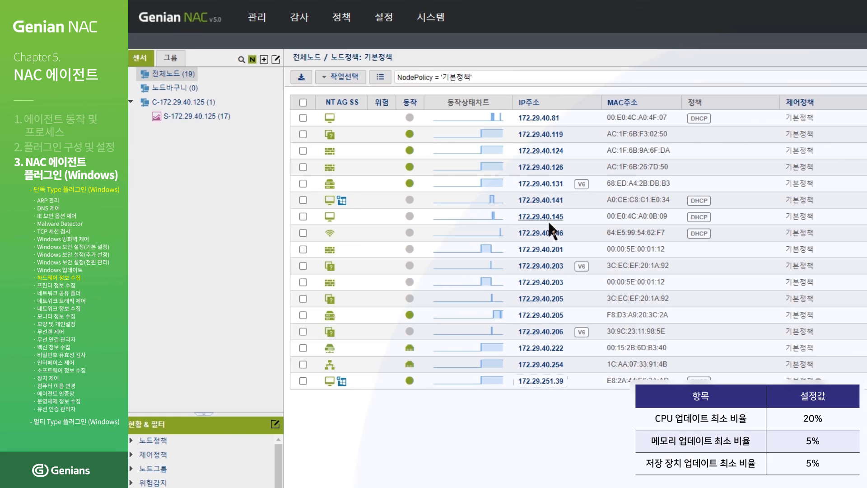
click(542, 382)
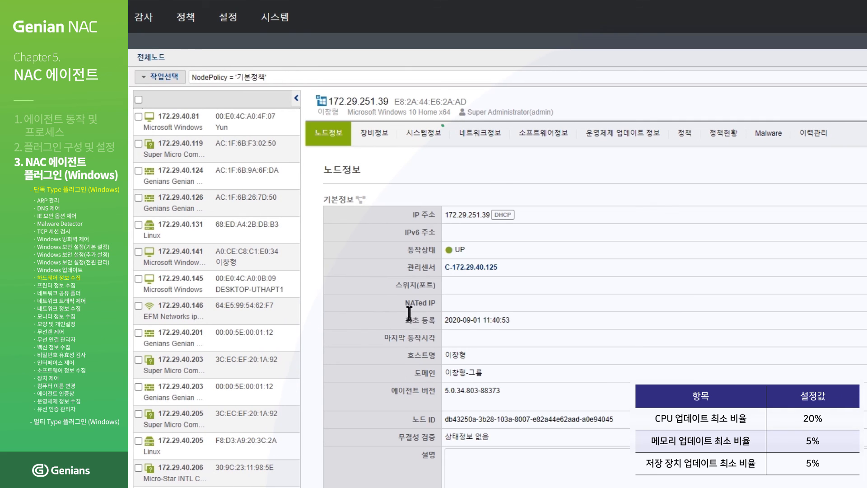
click(434, 144)
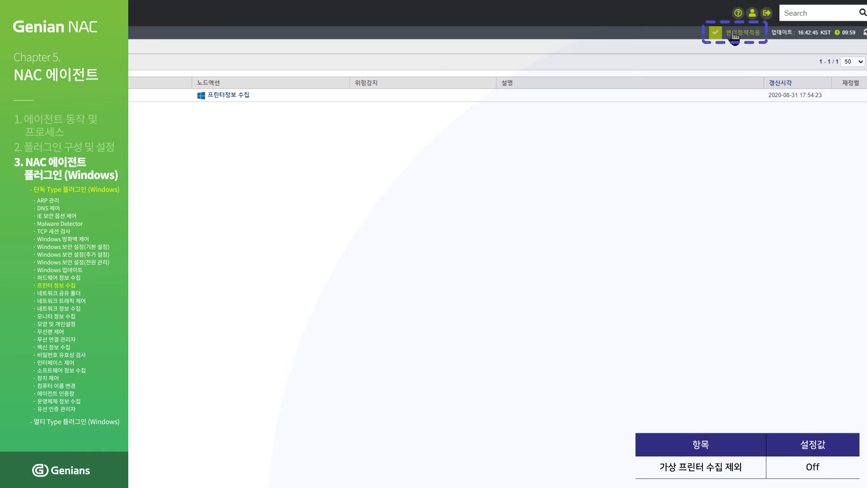
- Apply the 프린터정보 수집 policy change and push 기본정책 to all 17 nodes via 즉시적용
click(734, 34)
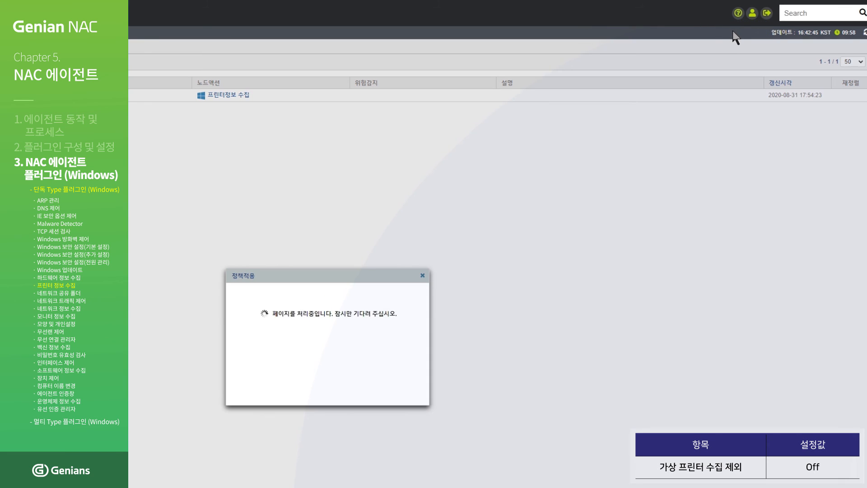
click(323, 391)
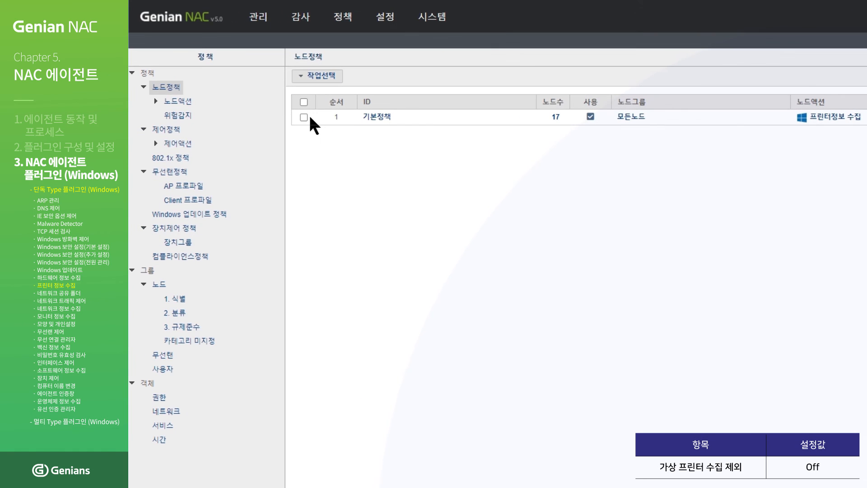
click(305, 117)
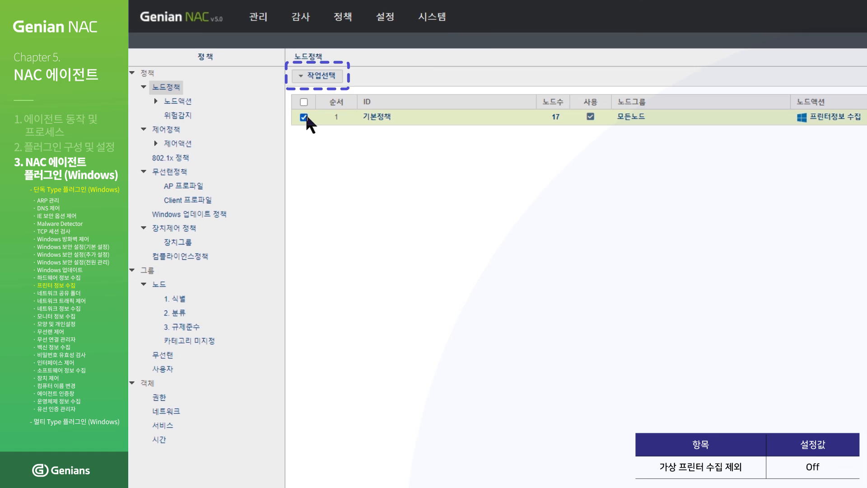
click(328, 77)
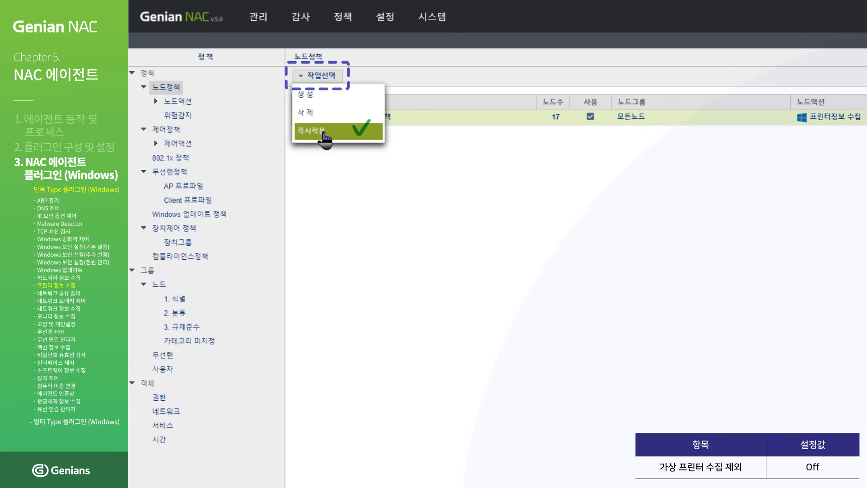
click(323, 134)
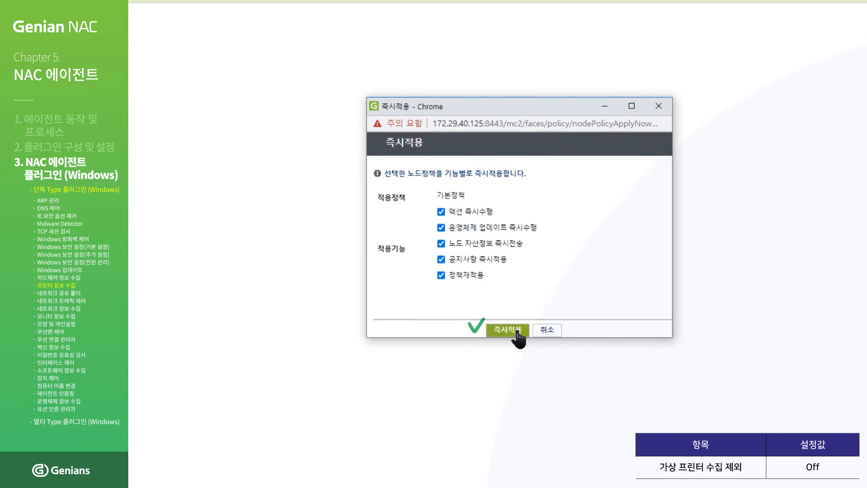
click(508, 330)
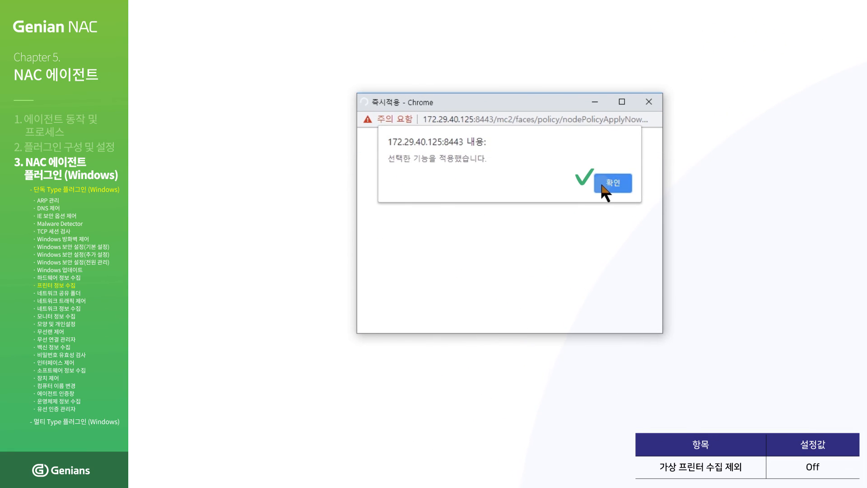
click(603, 186)
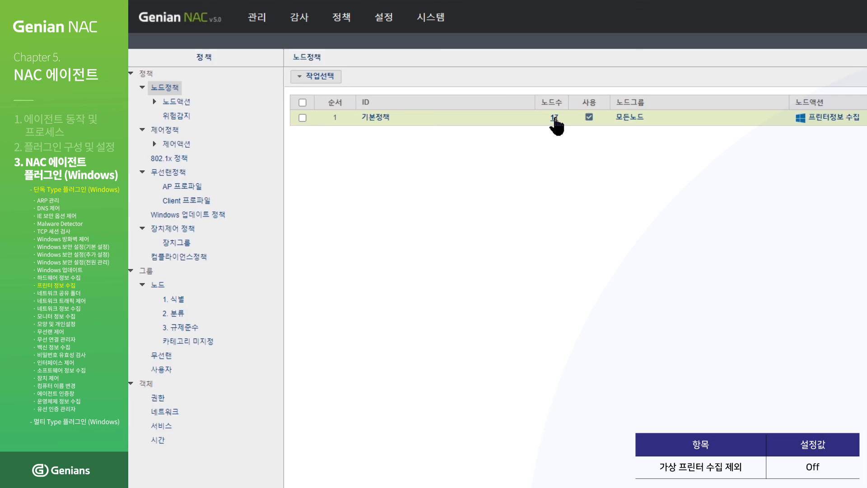
- Open node 172.29.251.39's 시스템정보 and scroll to the 프린터 정보 list showing Canon C5535
click(554, 117)
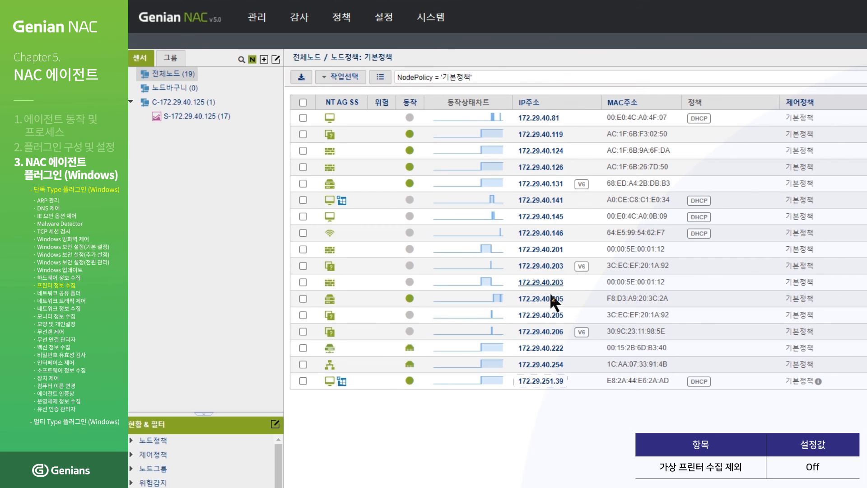
click(541, 380)
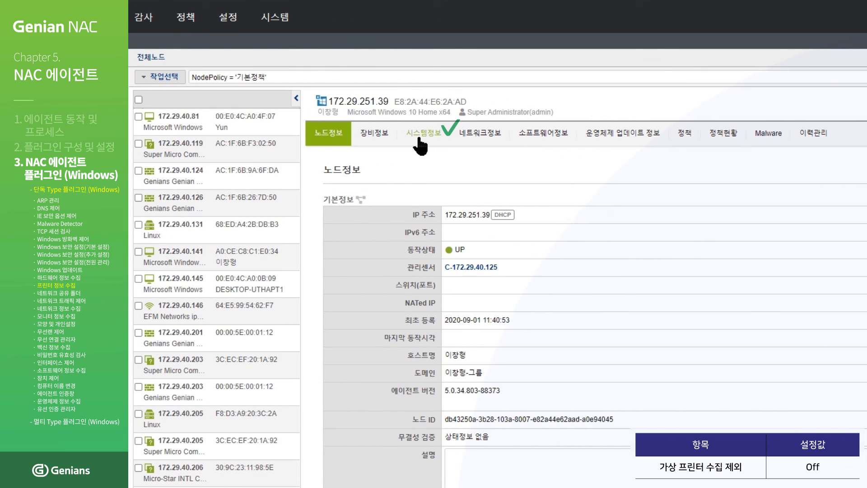
click(419, 137)
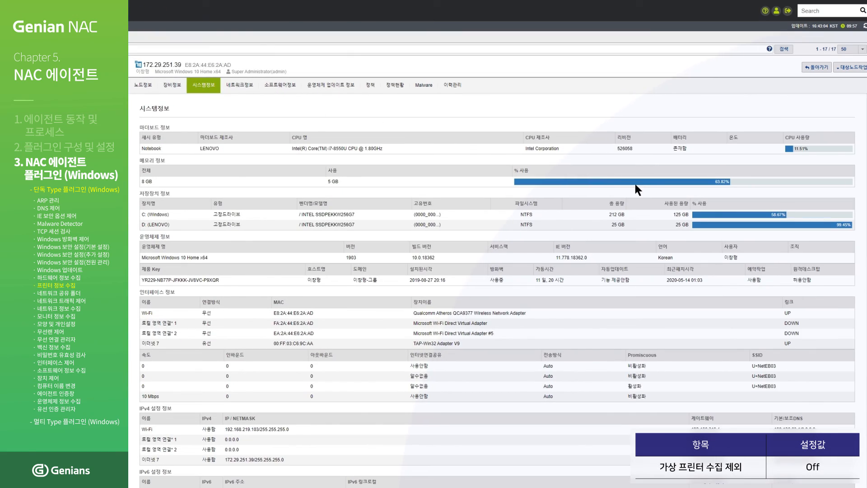
scroll(660, 190, down, 4)
scroll(661, 198, down, 7)
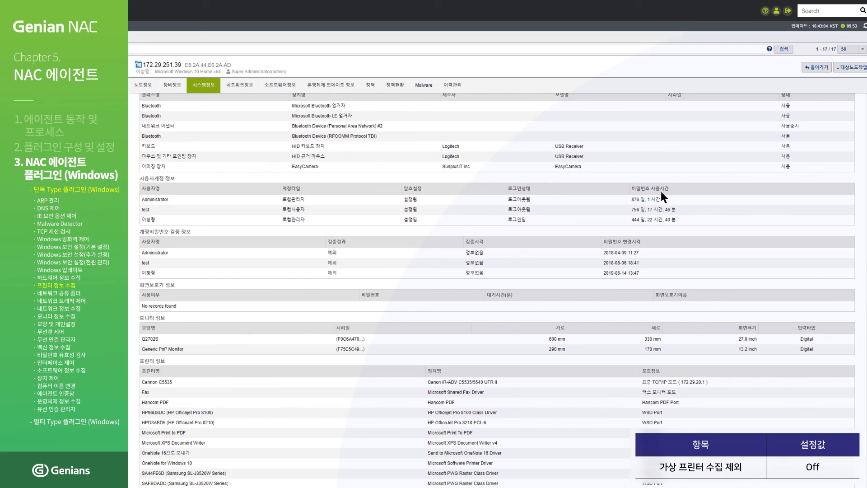
scroll(661, 194, down, 2)
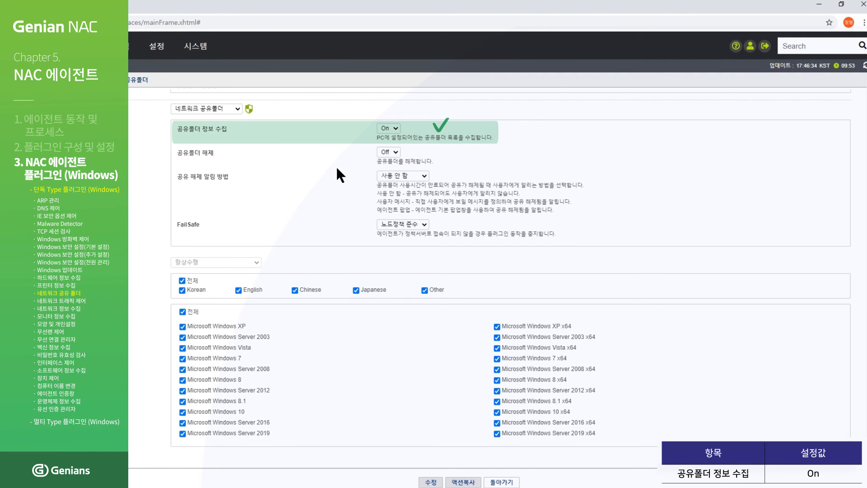
- Save the share-info collection setting, then push 기본정책 with 즉시적용 and acknowledge the confirmation
click(431, 467)
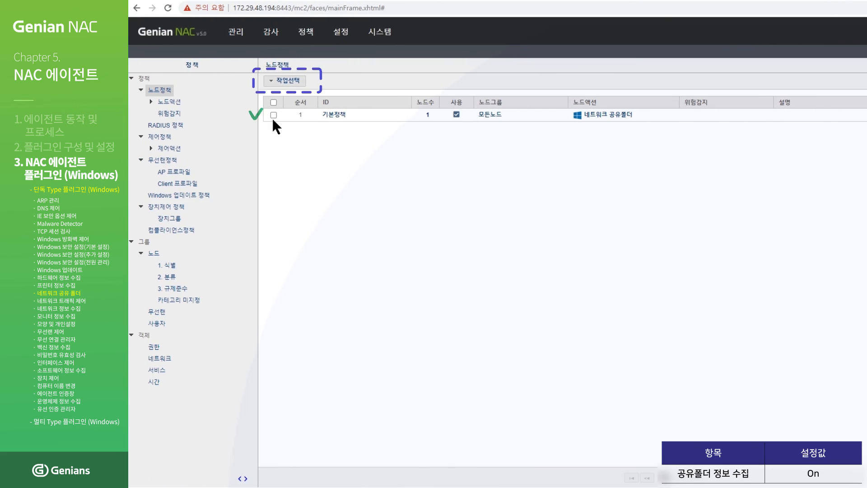
click(273, 115)
click(285, 81)
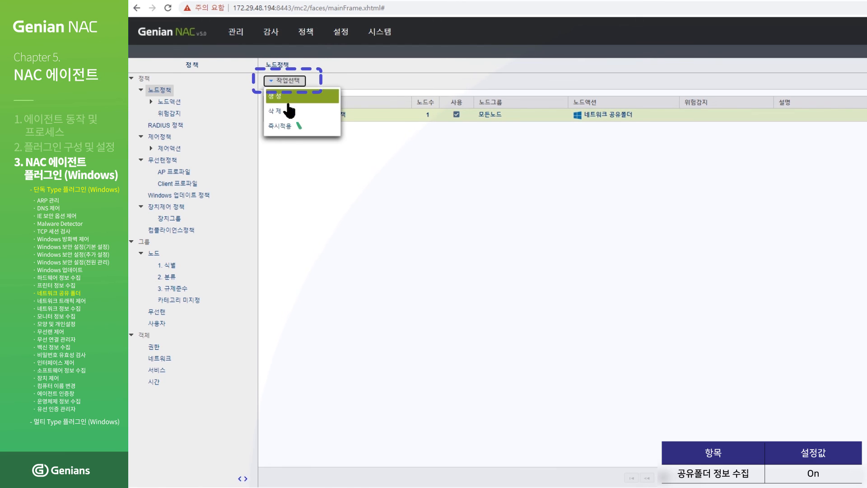
click(290, 128)
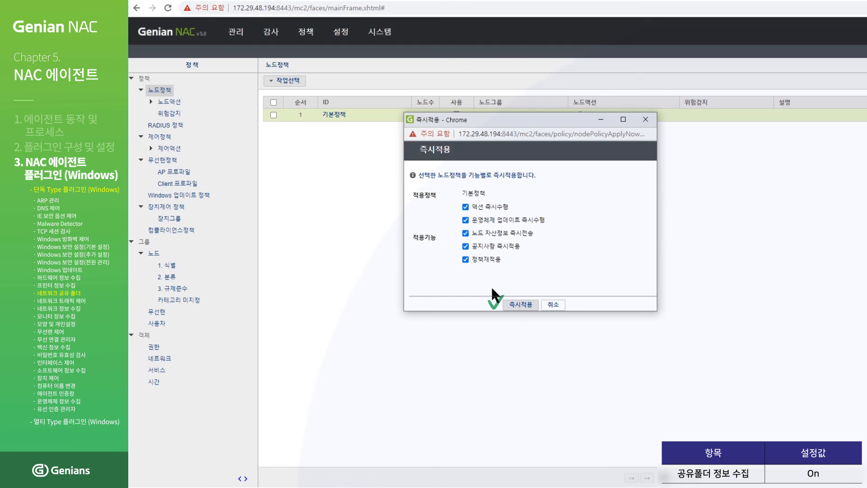
click(516, 306)
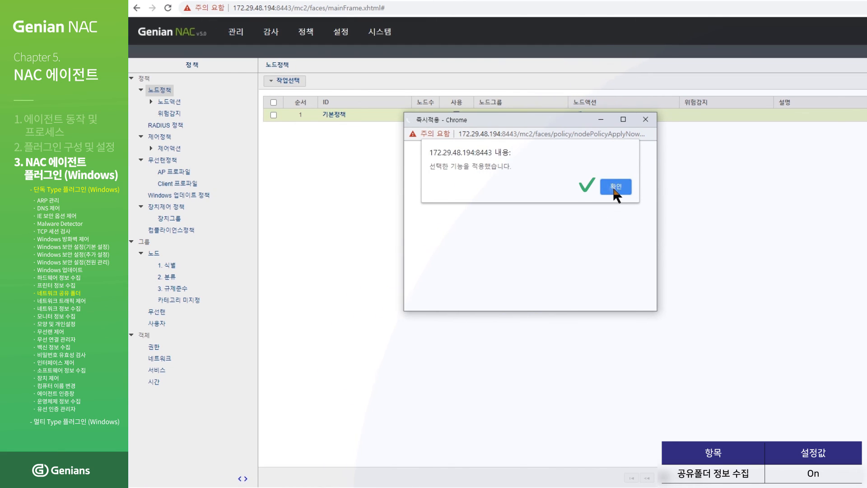
click(614, 189)
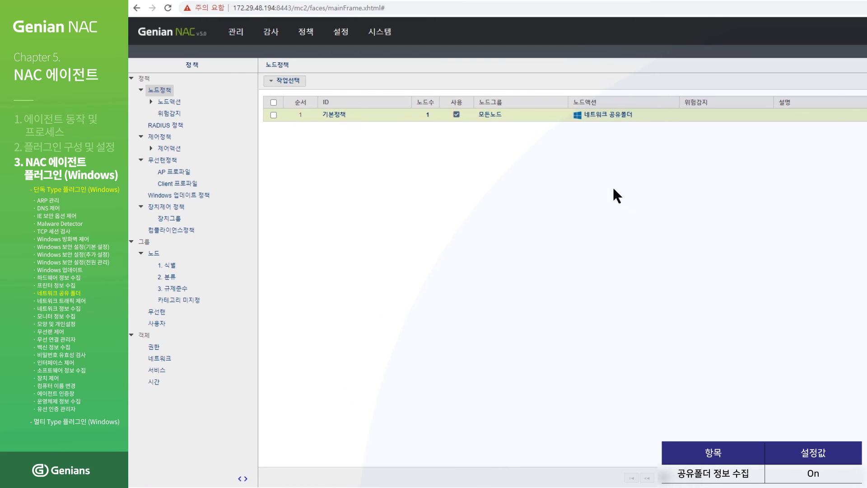
- Open node 172.30.40.209's 시스템정보 from 기본정책's node list and scroll down to its 공유 정보
click(427, 116)
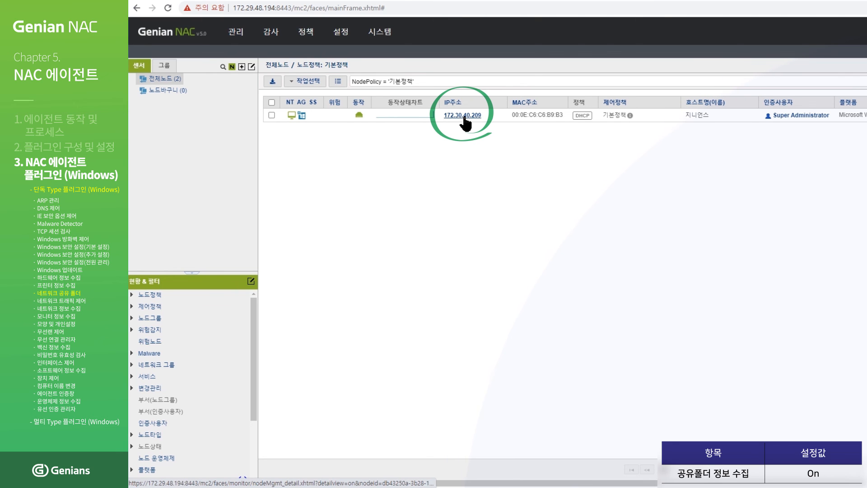
click(464, 117)
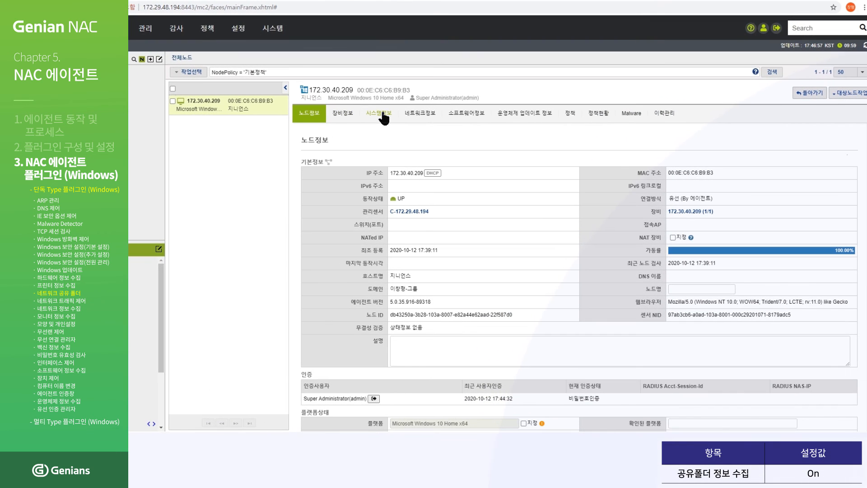
click(384, 114)
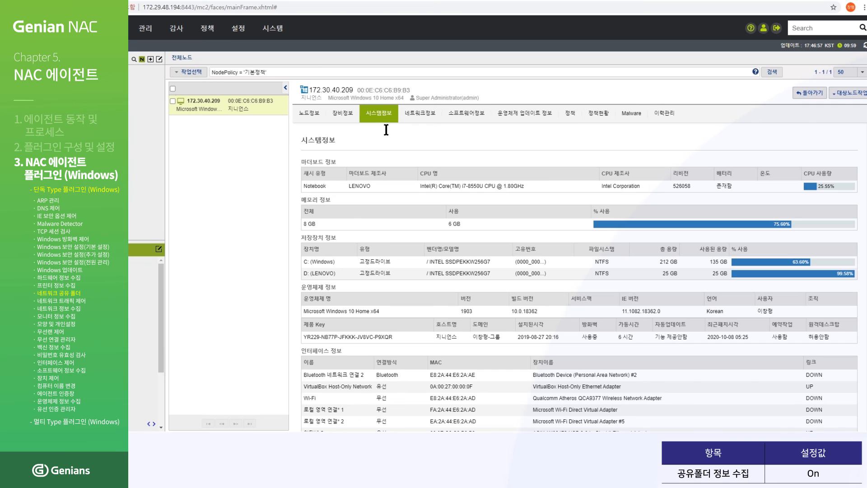
scroll(392, 190, down, 10)
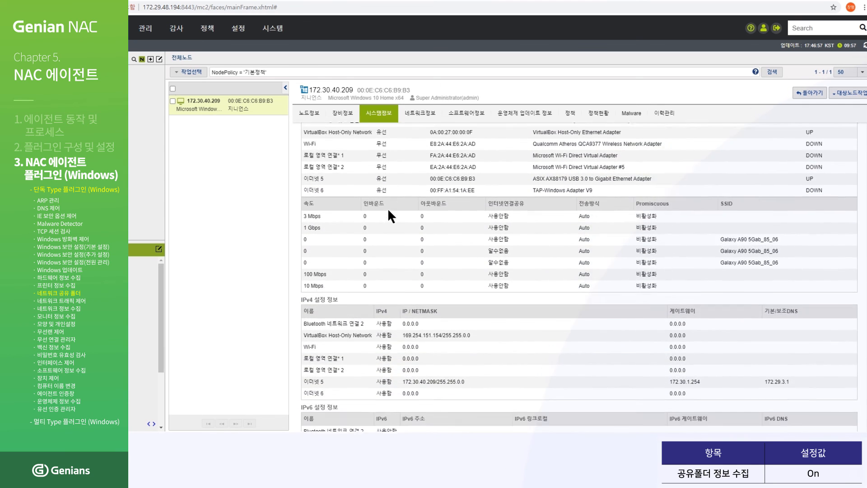
scroll(388, 208, down, 3)
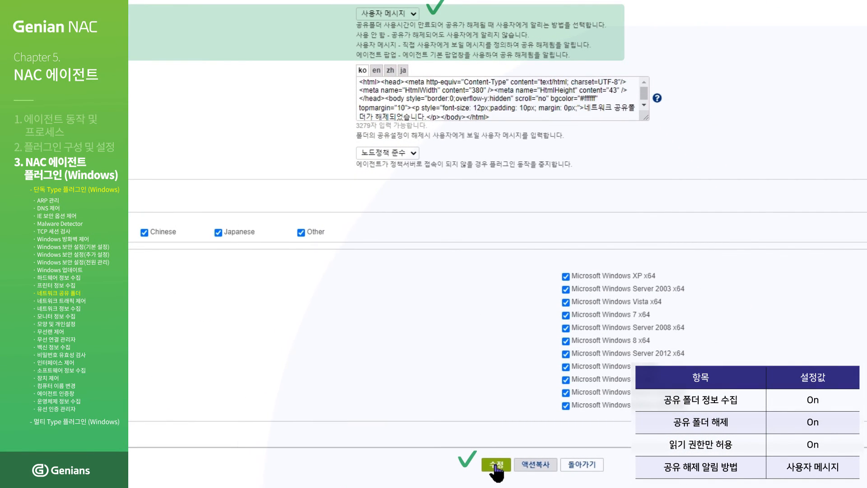
- Save the shared-folder release settings and apply the pending 변경정책 changes
click(497, 466)
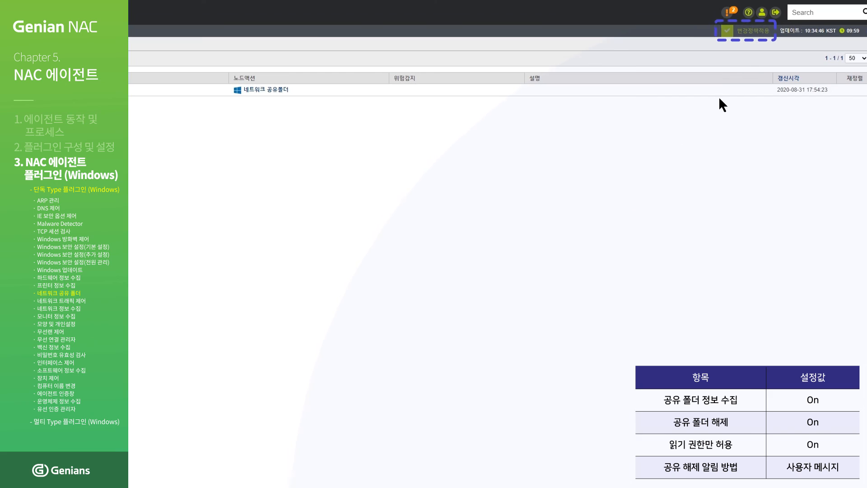
click(767, 35)
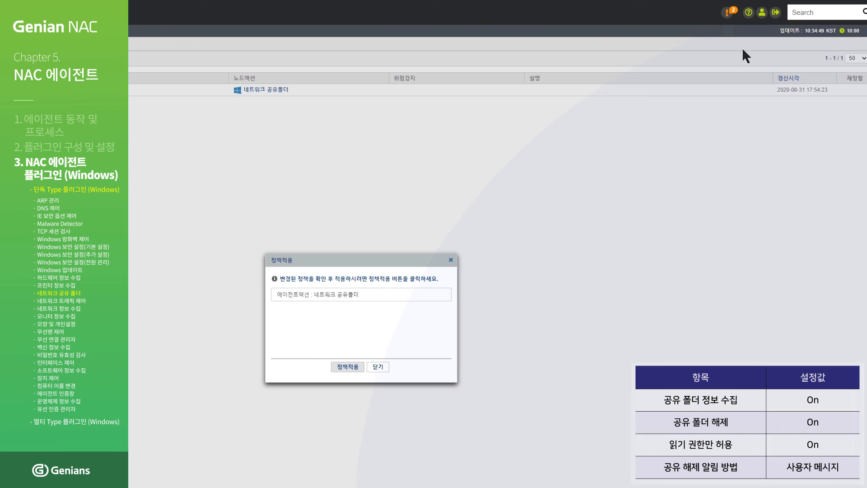
click(356, 367)
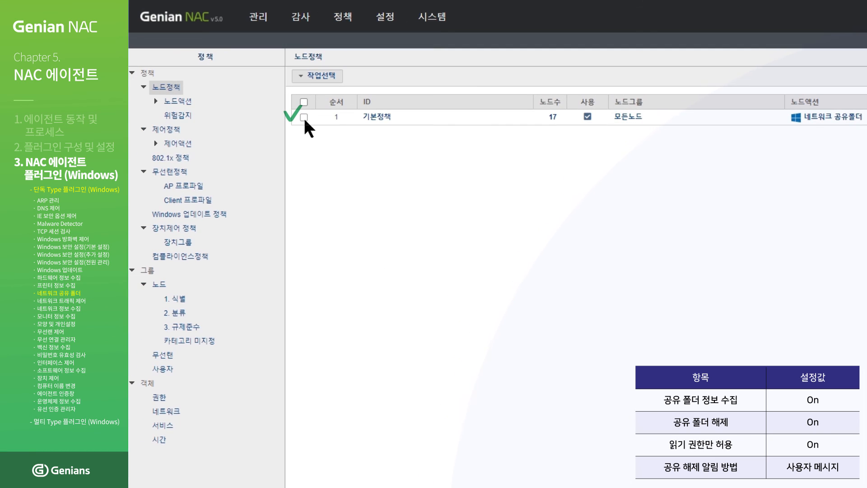
- Push 기본정책 to its nodes with 즉시적용 and dismiss the confirmation
click(305, 118)
click(326, 76)
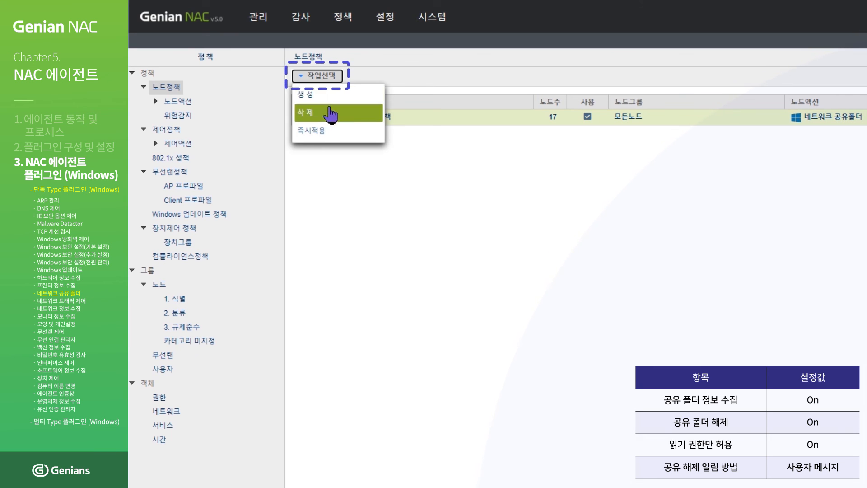
click(333, 134)
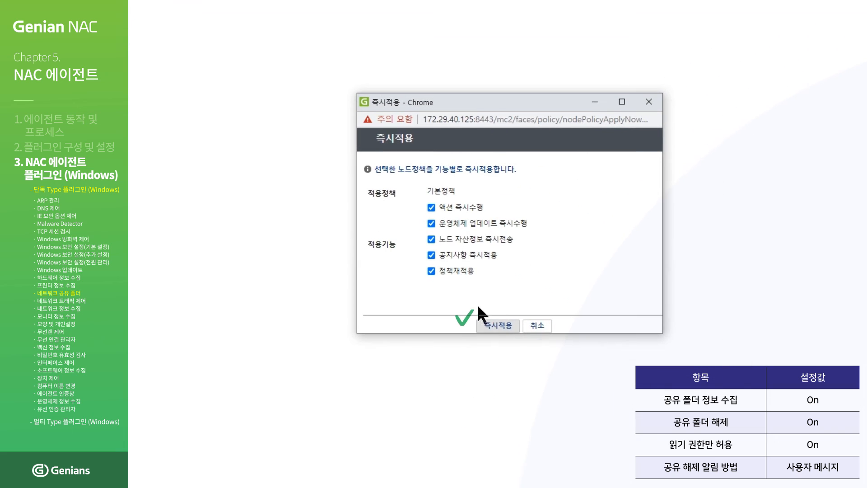
click(495, 325)
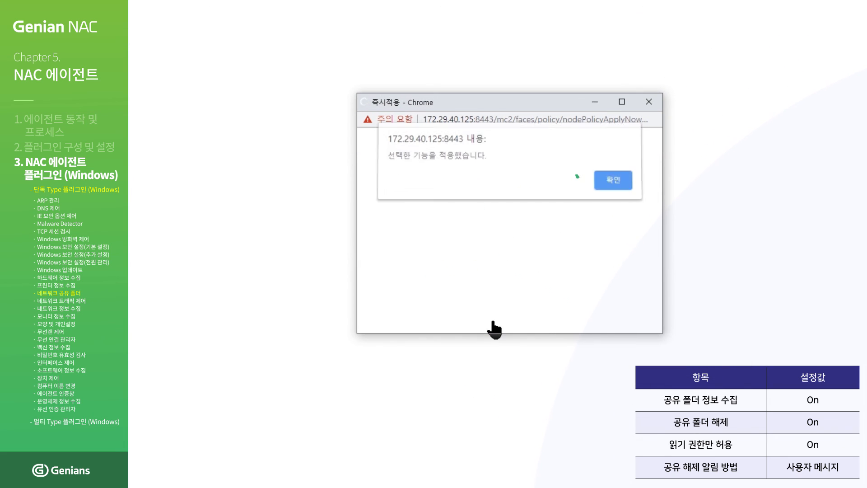
click(599, 186)
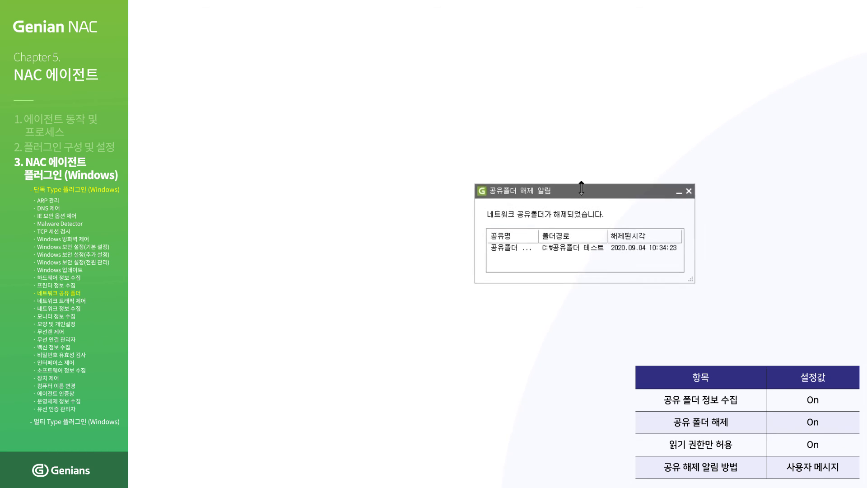
- Open the 속성 of the 공유폴더 테스트 folder in the Windows (C:) window
mouse_move(236, 483)
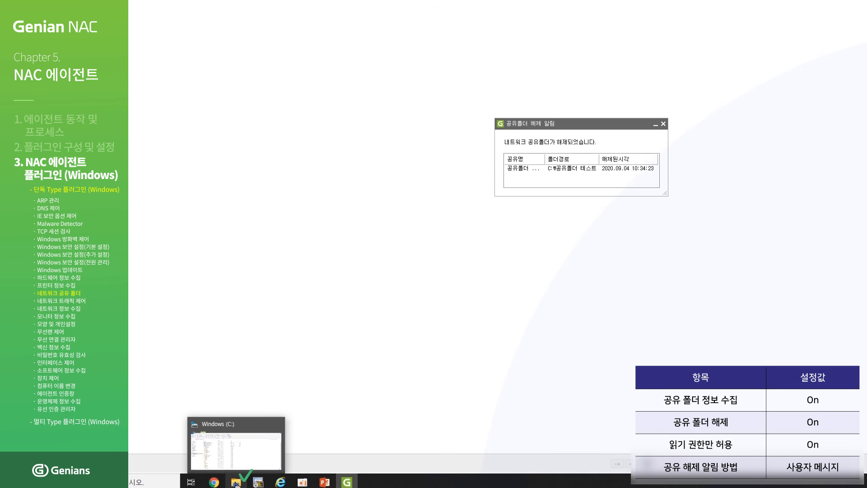
click(235, 483)
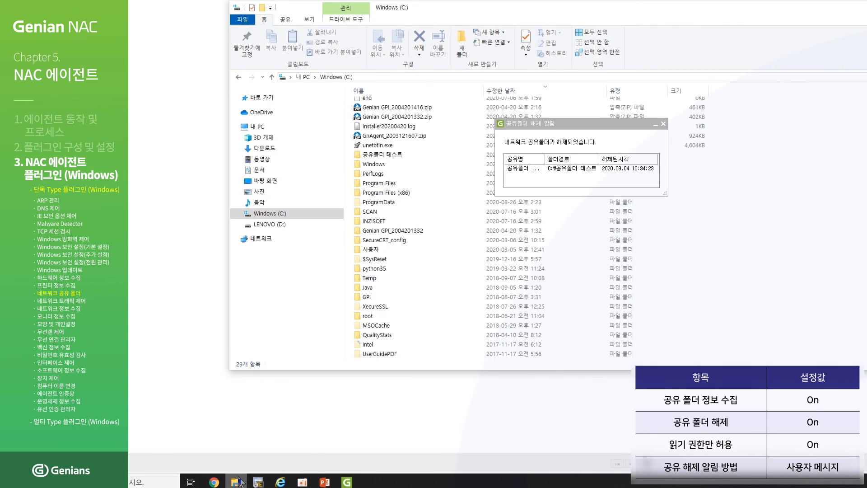
click(411, 163)
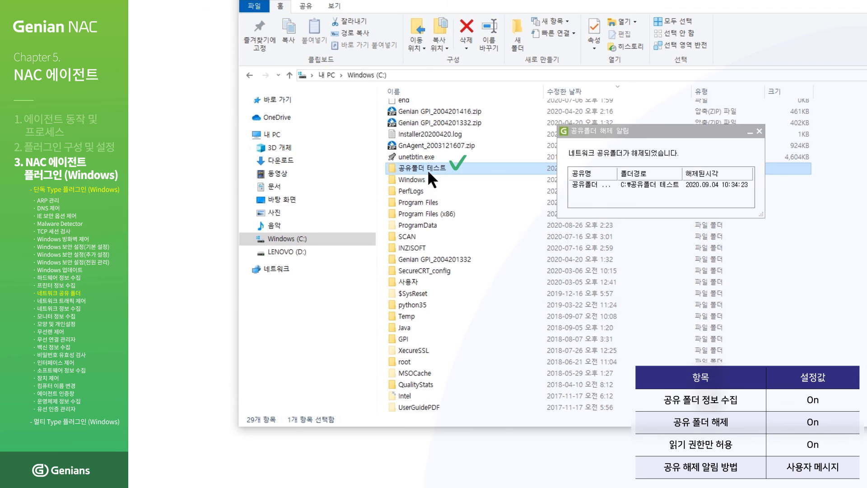
right_click(427, 169)
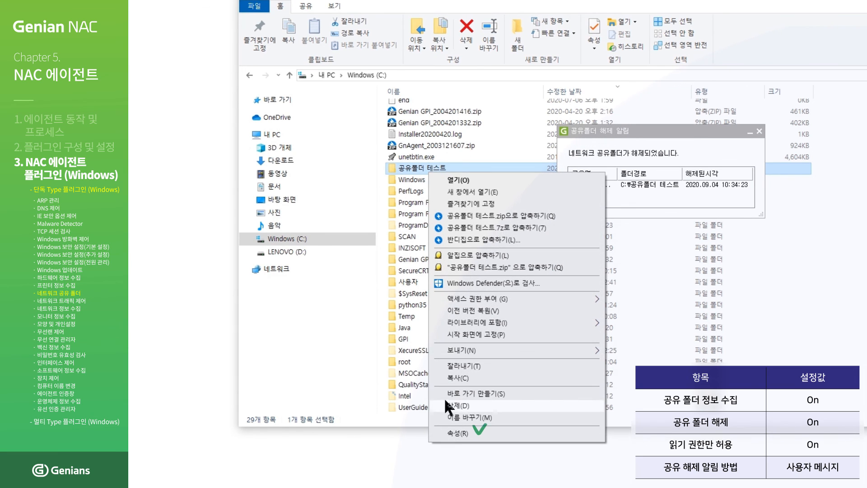
click(450, 433)
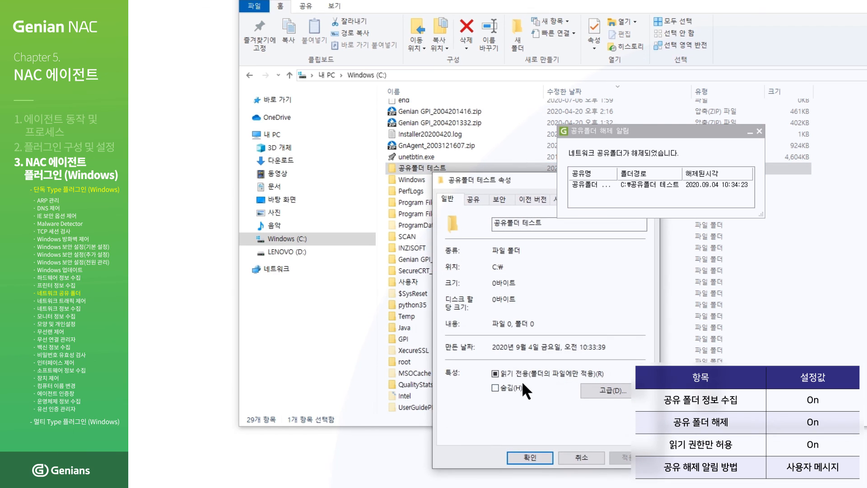
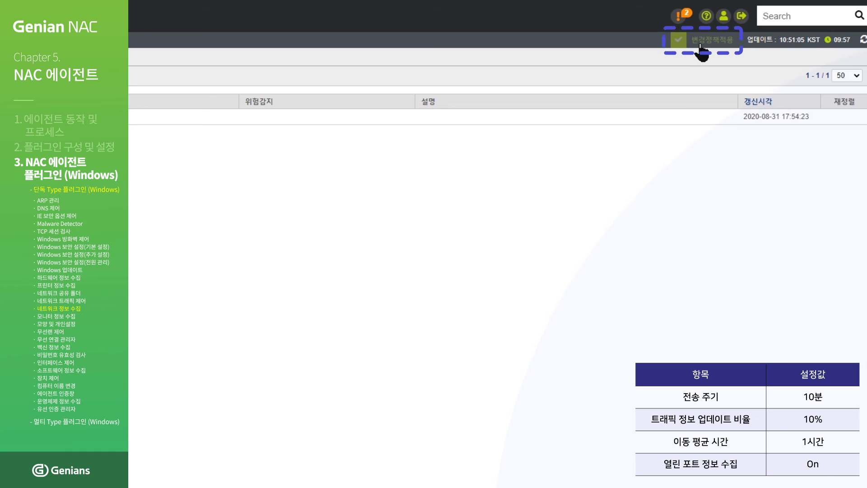
- Apply the pending policy changes, push 기본정책 immediately to its nodes, and list its 17 nodes
click(701, 49)
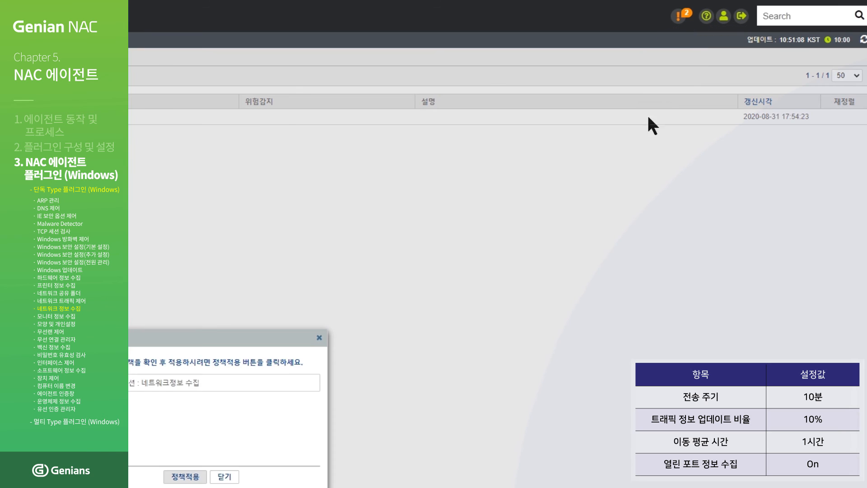
click(379, 431)
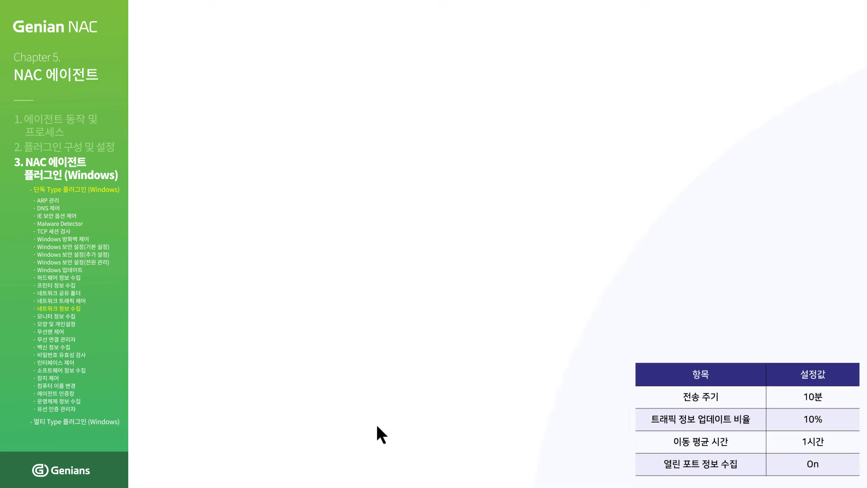
click(304, 115)
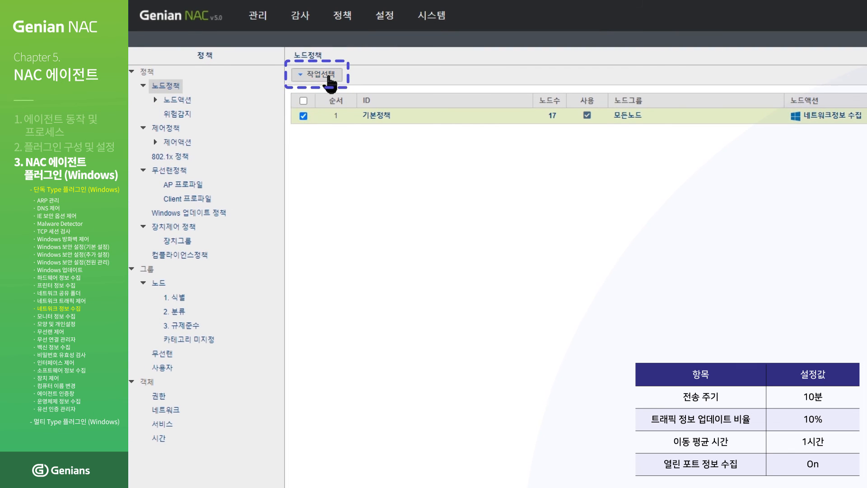
click(329, 76)
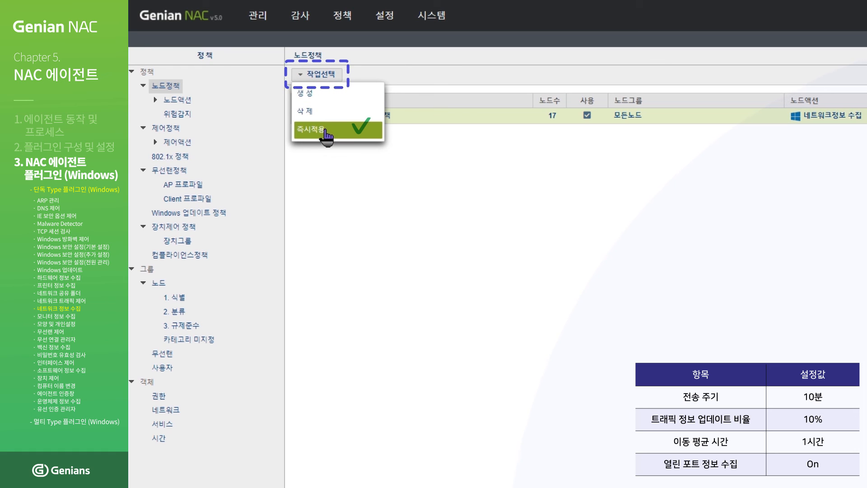
click(327, 132)
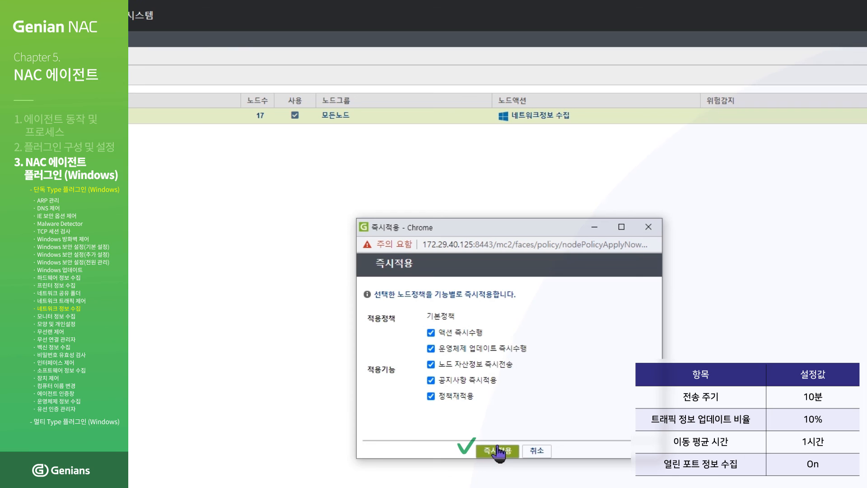
click(498, 451)
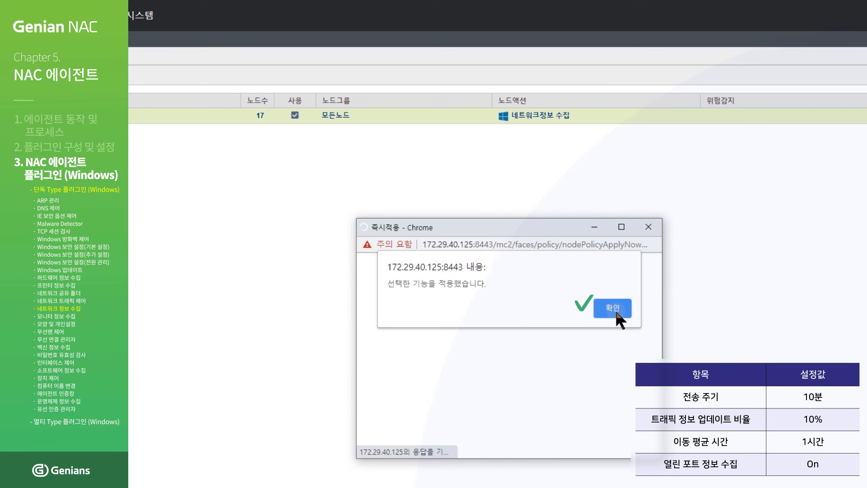
click(614, 309)
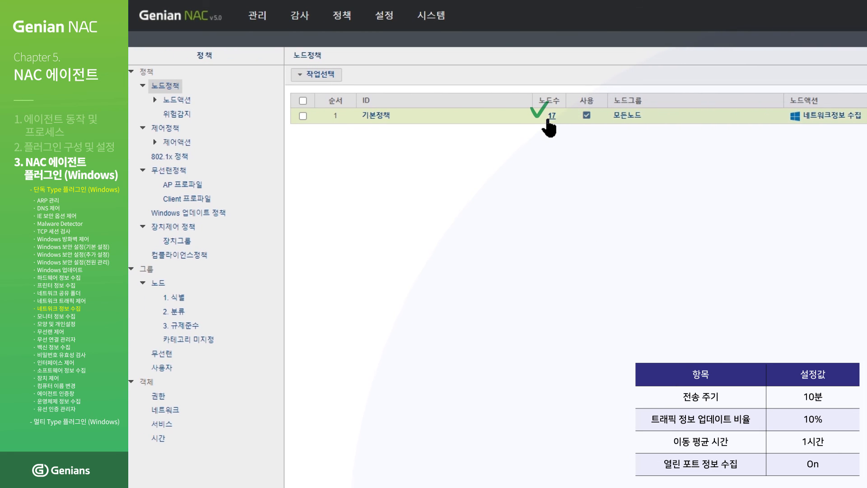
click(551, 117)
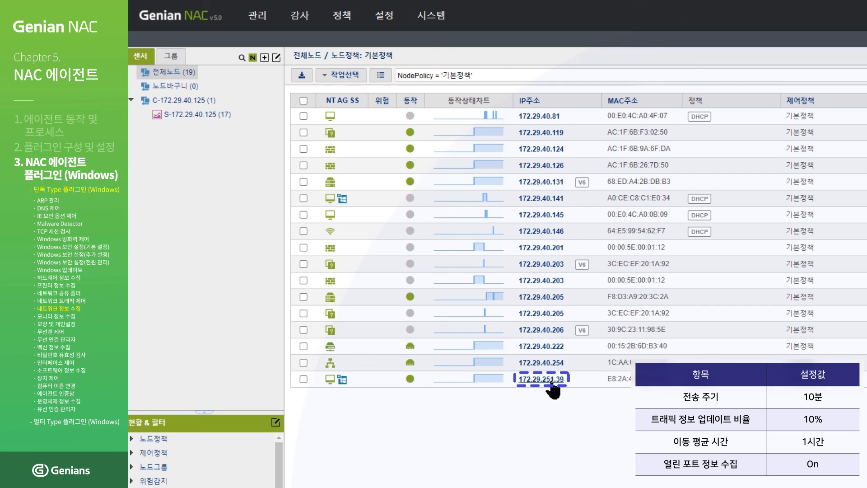
- Open node 172.29.251.39's details and view its 네트워크정보 tab
click(551, 379)
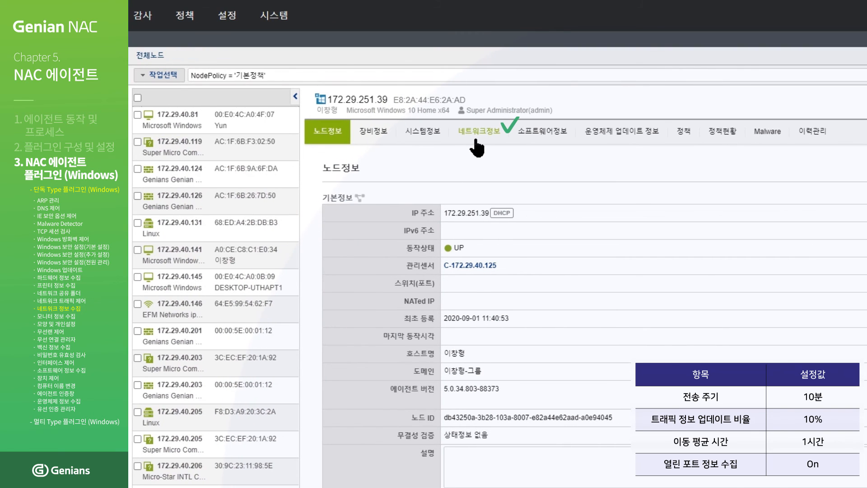
click(476, 140)
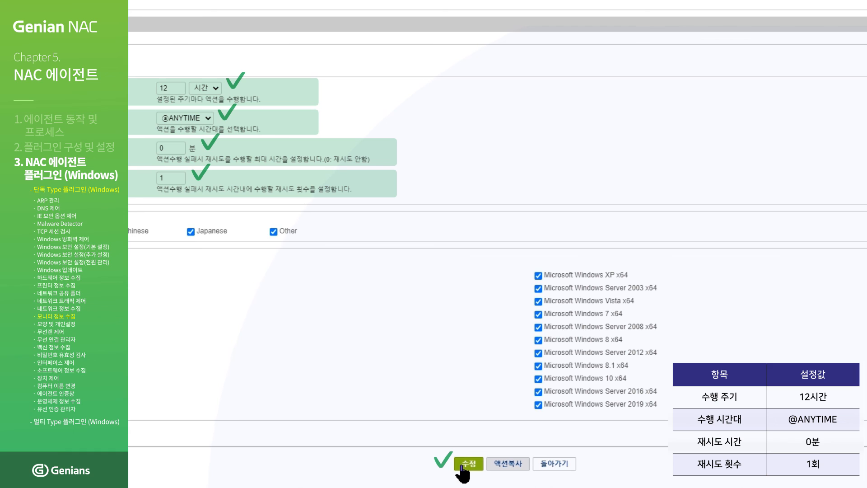
- Save the monitor action, push 기본정책 immediately again, and list its 17 nodes
click(462, 470)
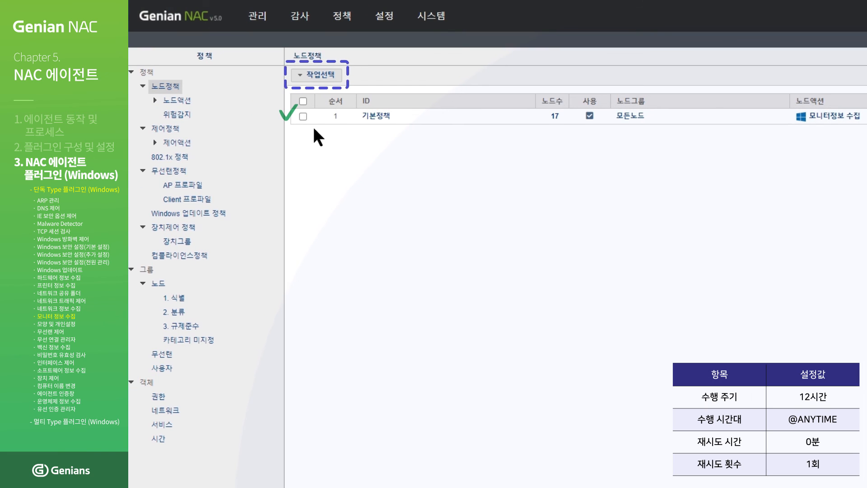
click(303, 116)
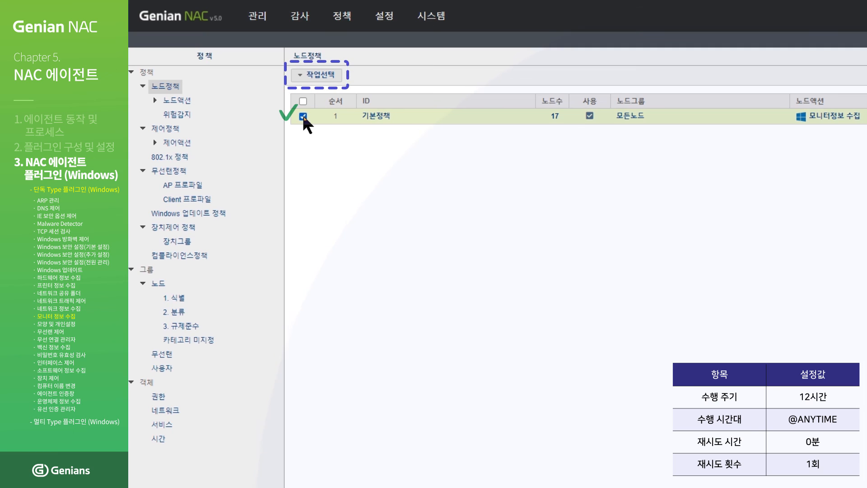
click(320, 75)
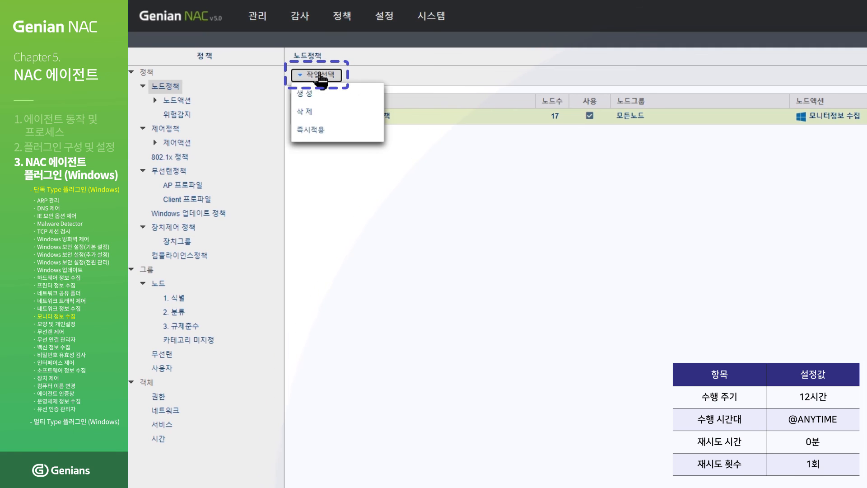
click(316, 131)
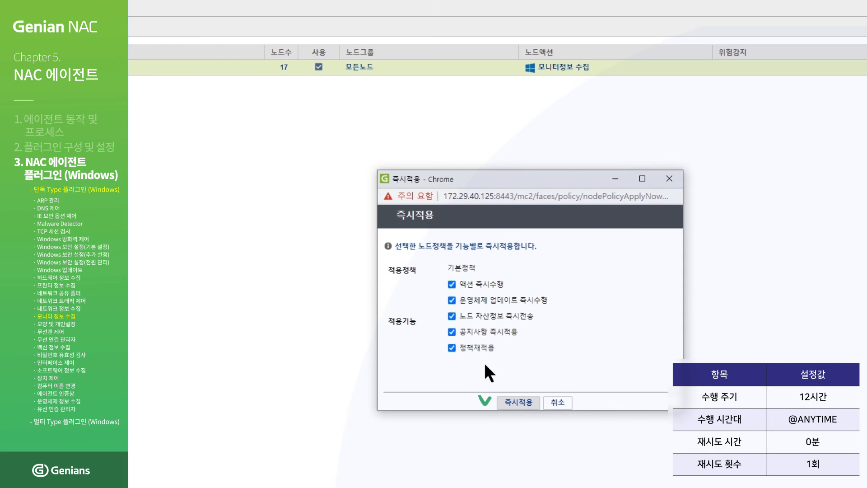
click(519, 404)
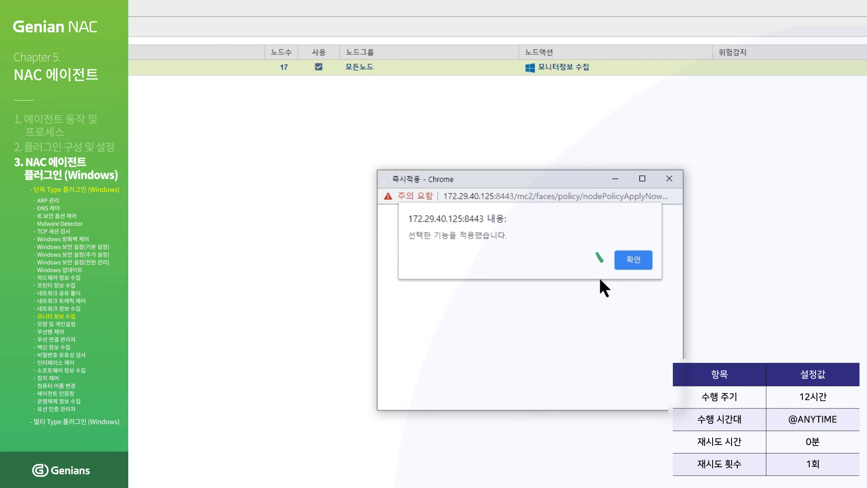
click(628, 260)
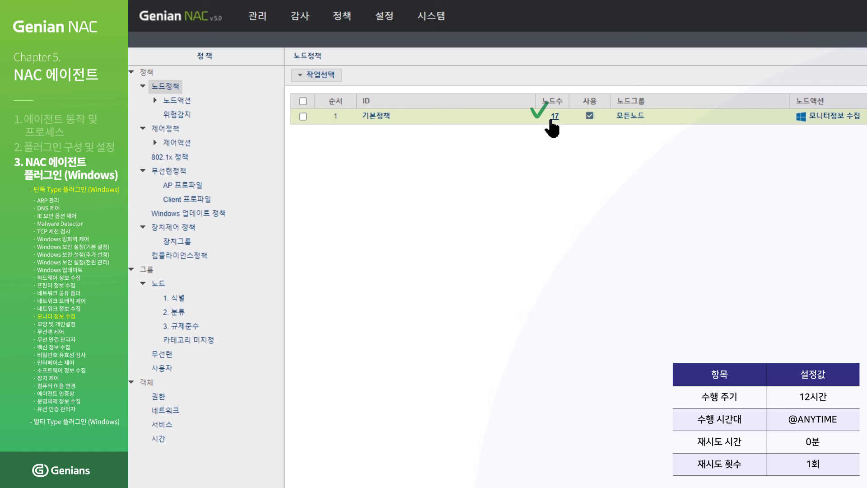
click(553, 118)
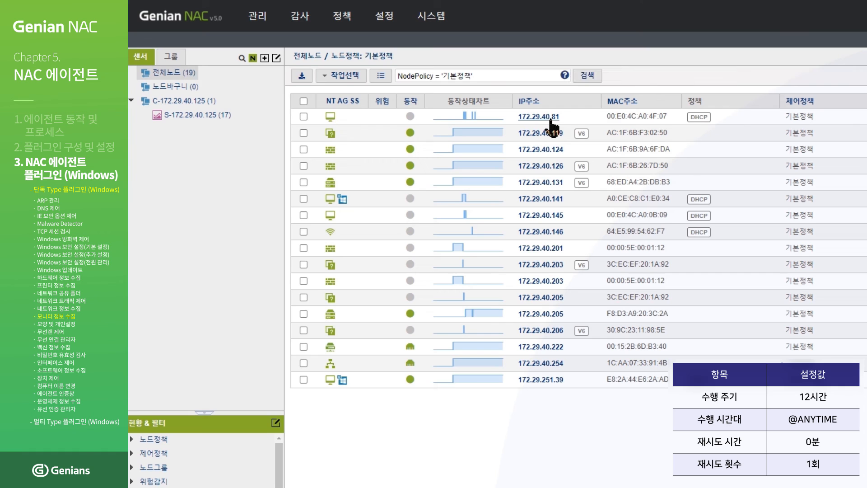
- Open node 172.29.251.39 and scroll through its 시스템정보 tab
click(545, 380)
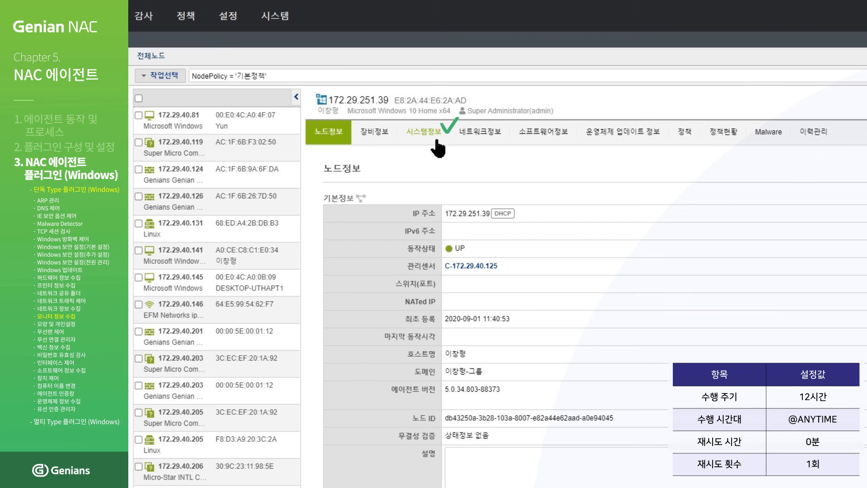
click(437, 140)
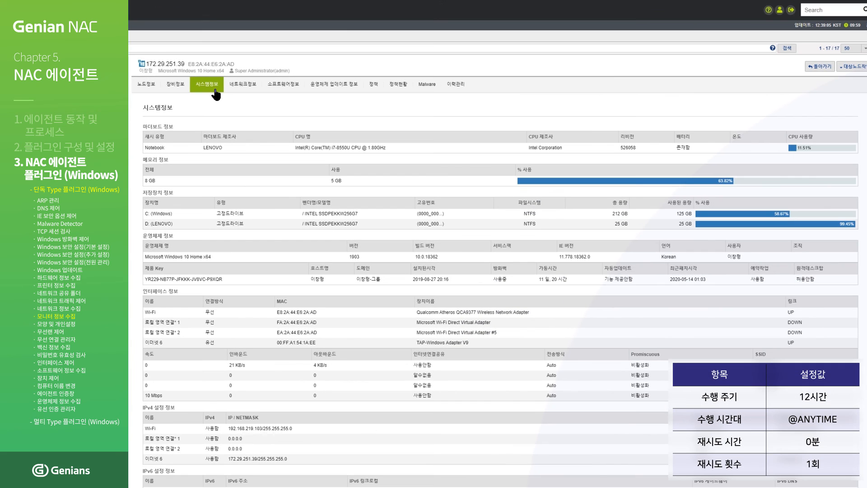
scroll(484, 246, down, 5)
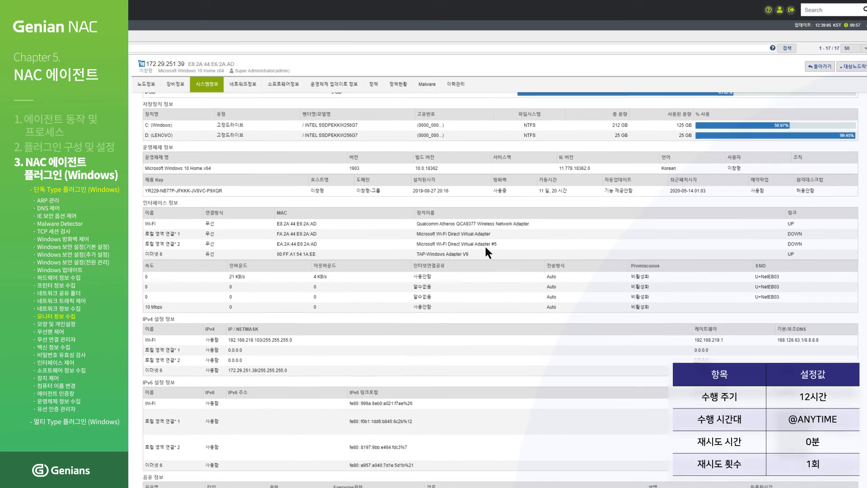
scroll(486, 248, down, 7)
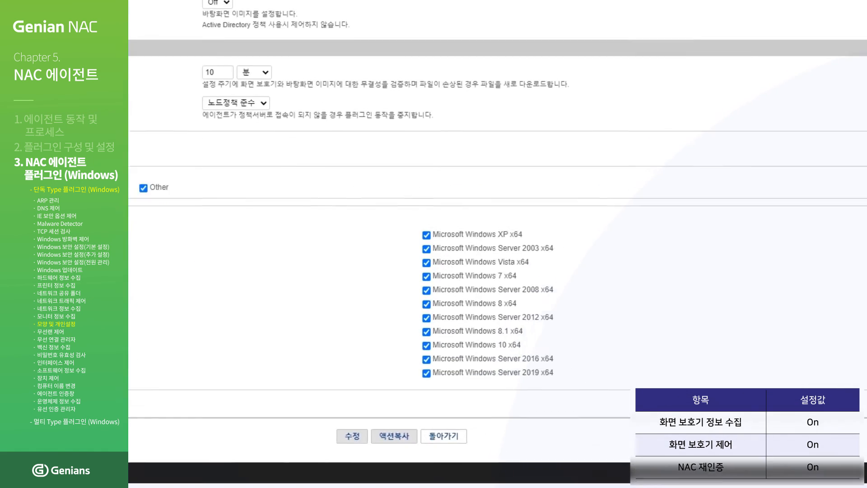
- Save the 모양 및 개인설정 settings and apply the pending policy changes
click(343, 433)
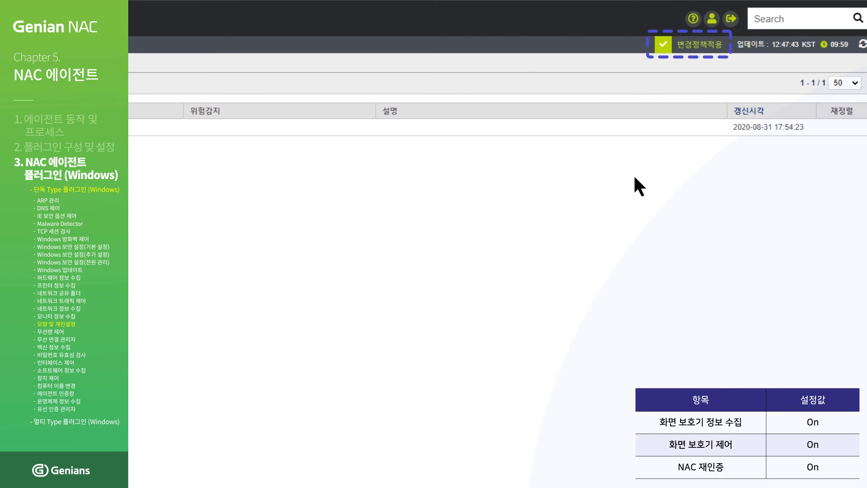
click(698, 45)
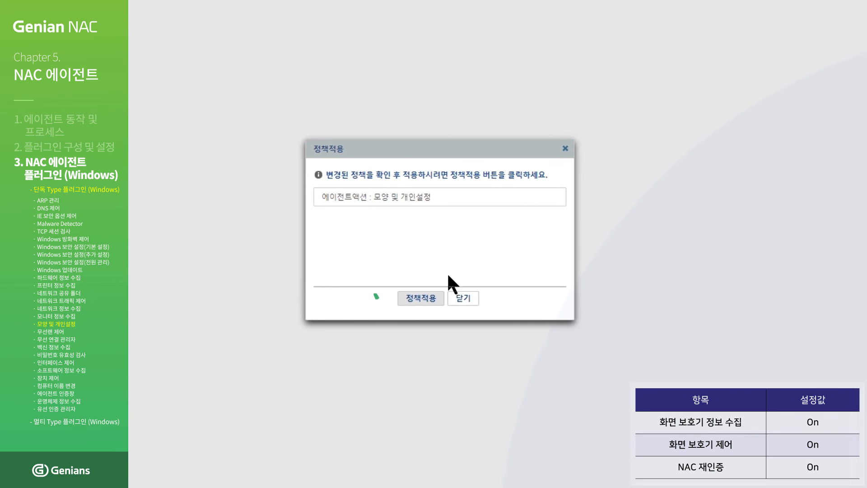
click(419, 299)
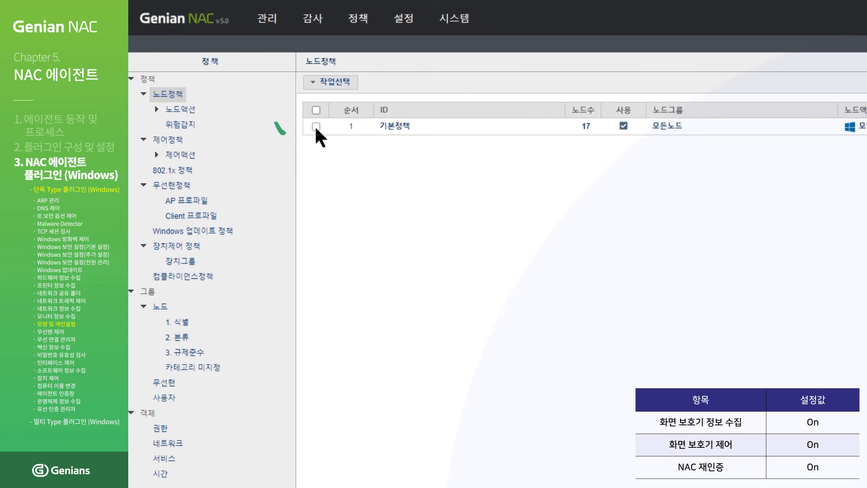
- Push 기본정책 immediately to its nodes with all five options checked
click(316, 126)
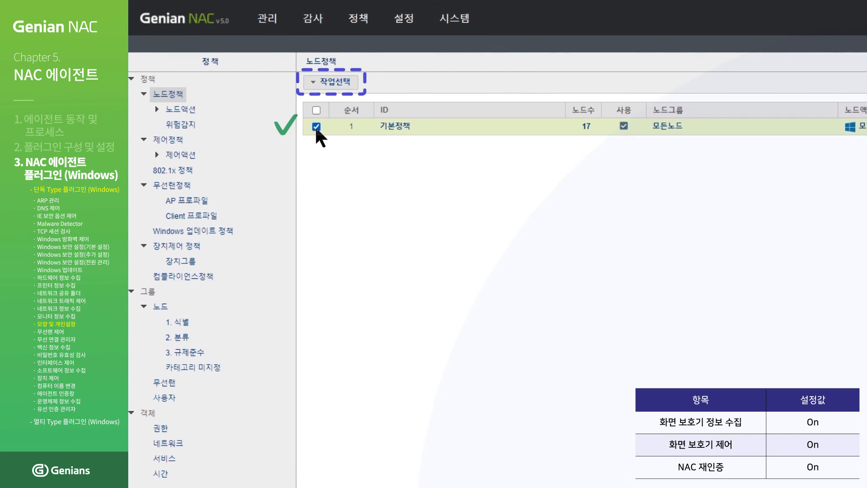
click(342, 83)
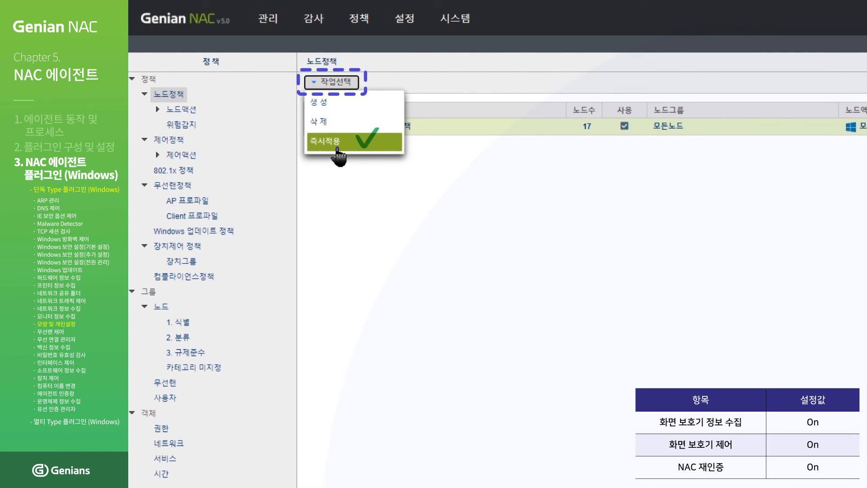
click(337, 149)
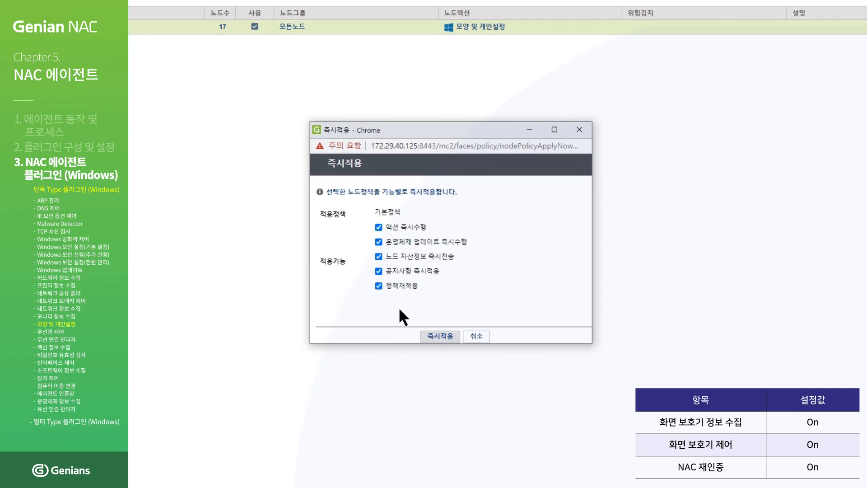
click(437, 338)
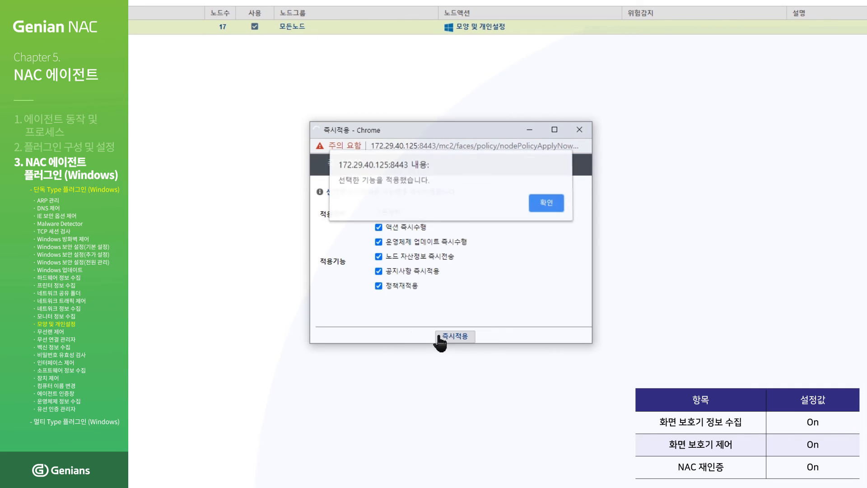
click(545, 204)
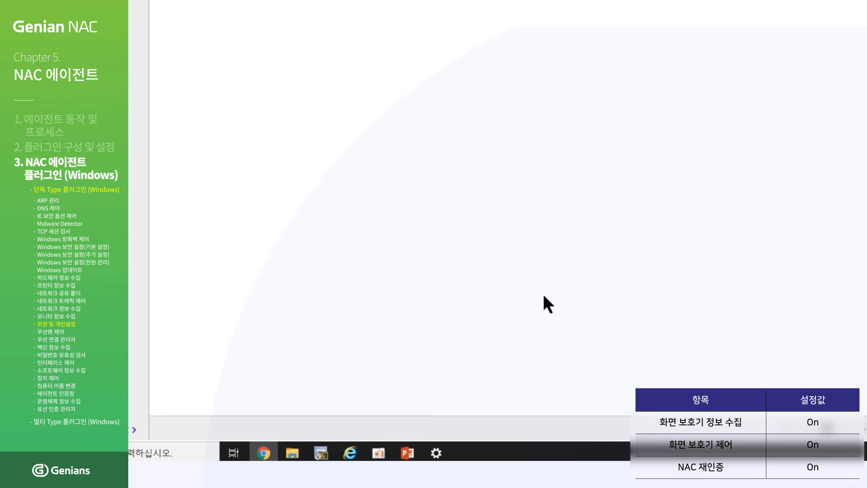
- In Windows Settings, check the lock screen page and its screen saver settings
click(441, 452)
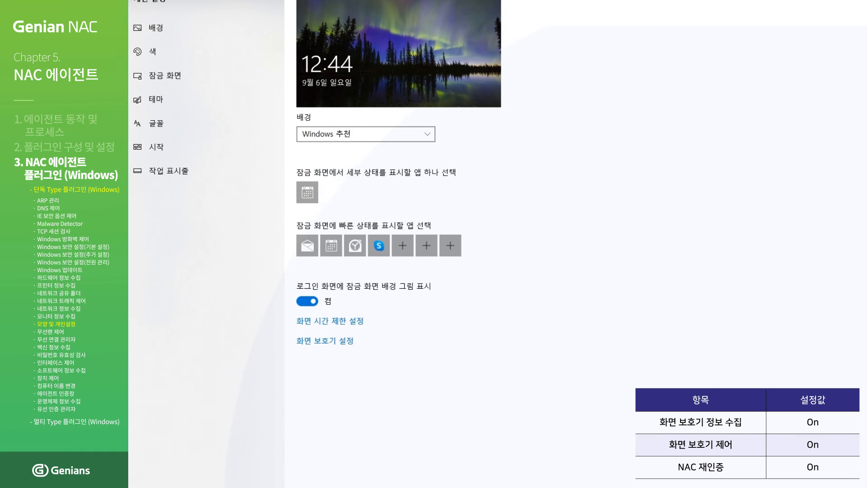
click(338, 289)
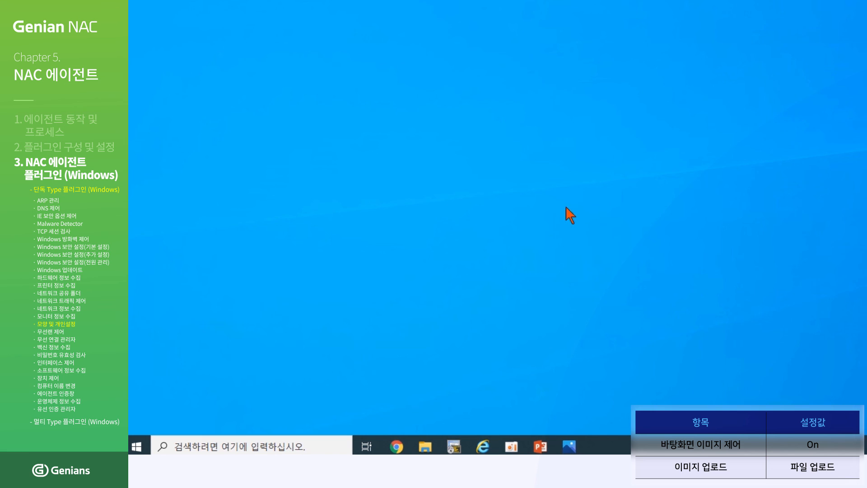
- Back in Genian NAC, save the wallpaper plugin settings and apply the changed policy
click(396, 447)
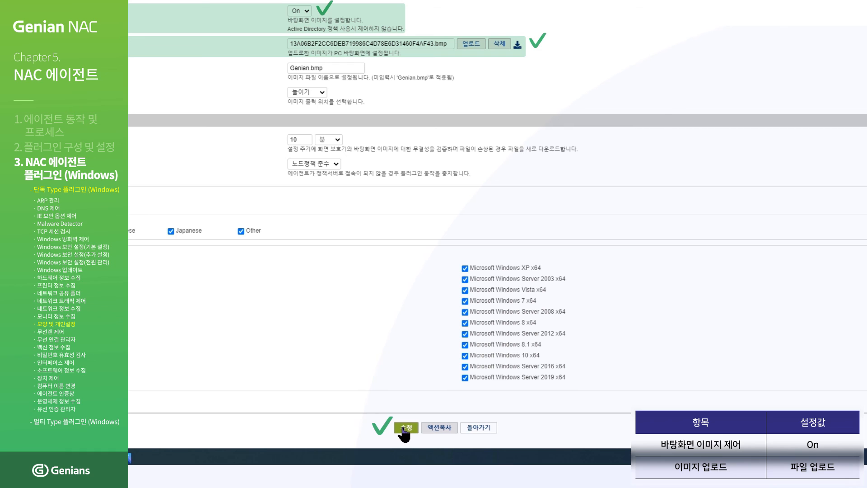
click(406, 429)
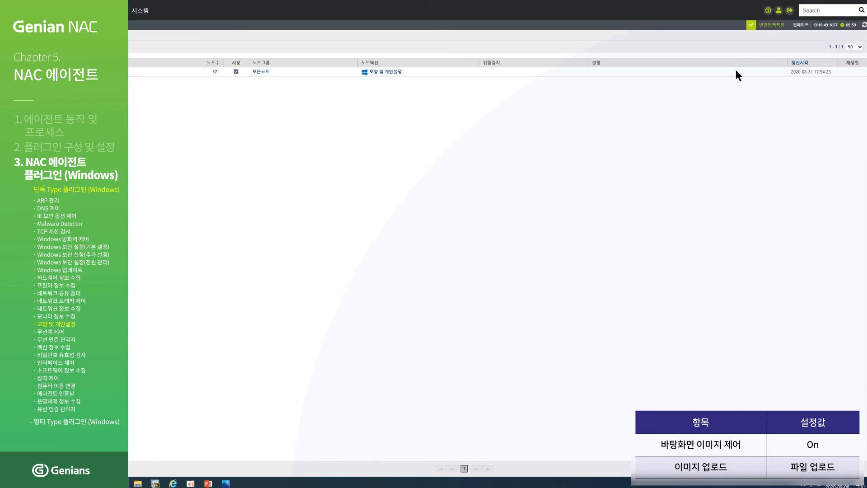
click(709, 40)
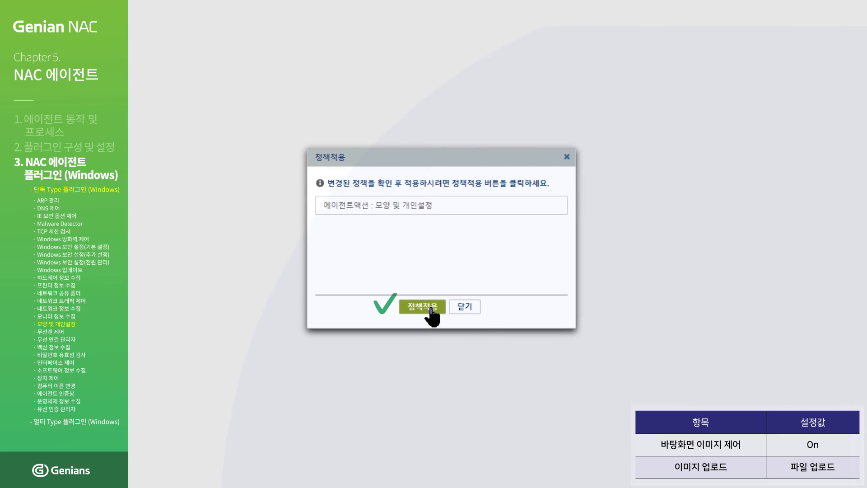
click(431, 309)
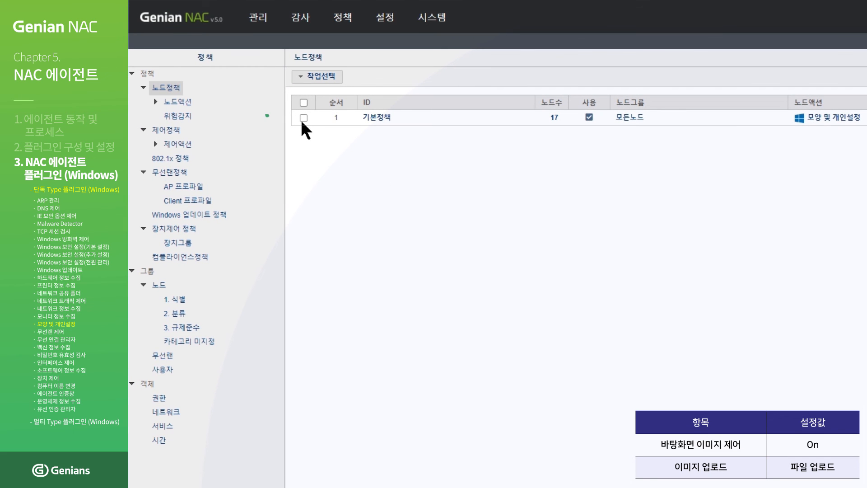
- Push the ticked 기본정책 with 즉시적용 and acknowledge the applied alert
click(302, 120)
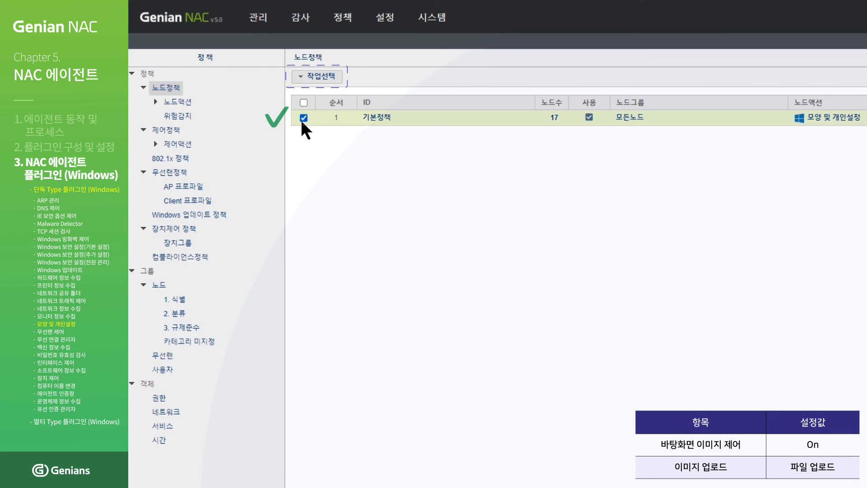
click(330, 80)
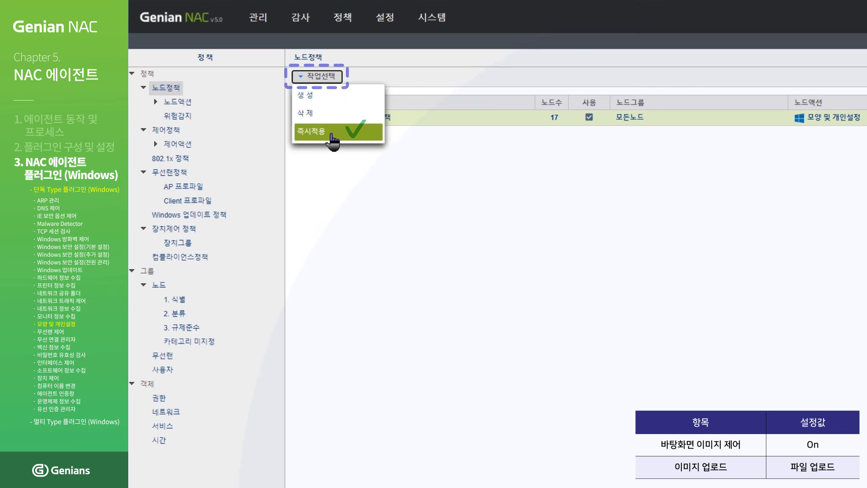
click(334, 141)
click(463, 358)
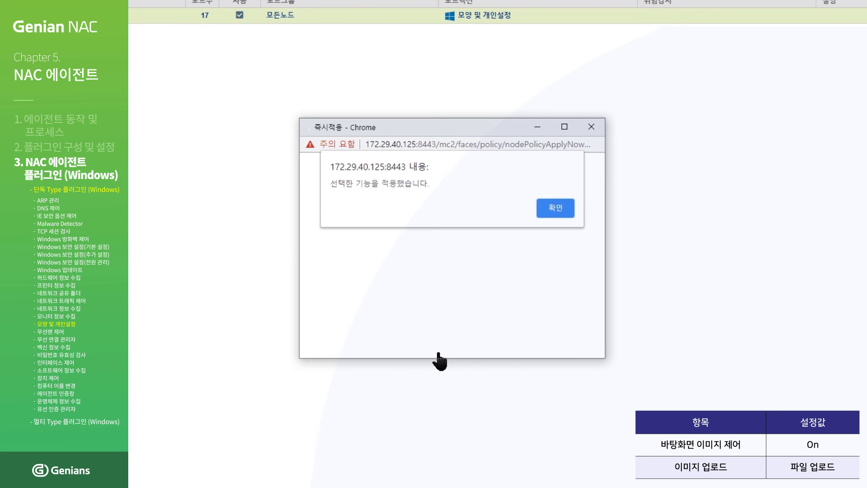
click(551, 210)
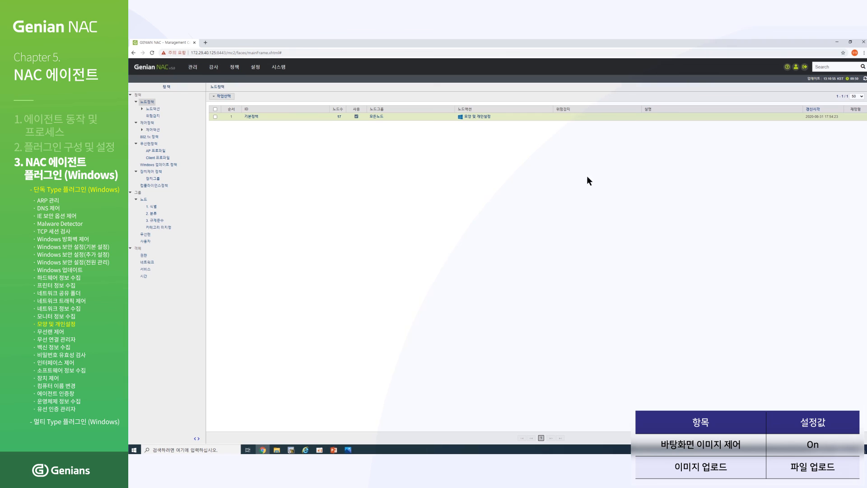
- Check the desktop, then save the wallpaper plugin with a 1-minute 무결성 검사 주기
click(835, 42)
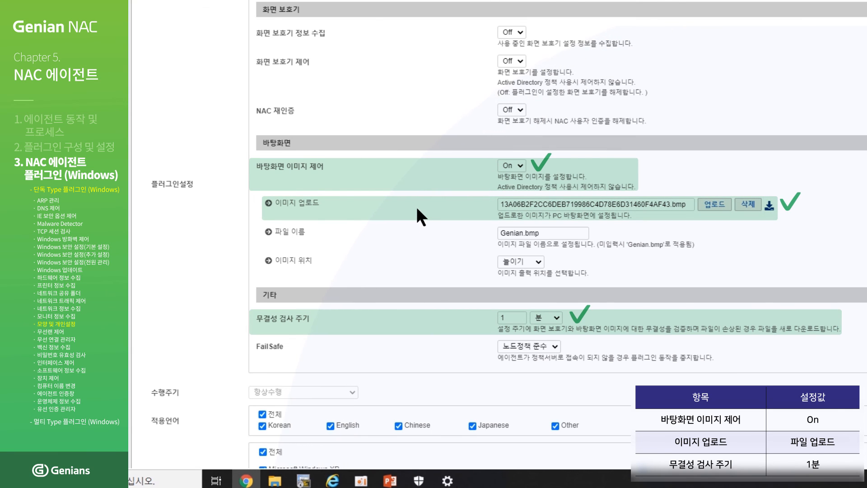
scroll(354, 194, down, 5)
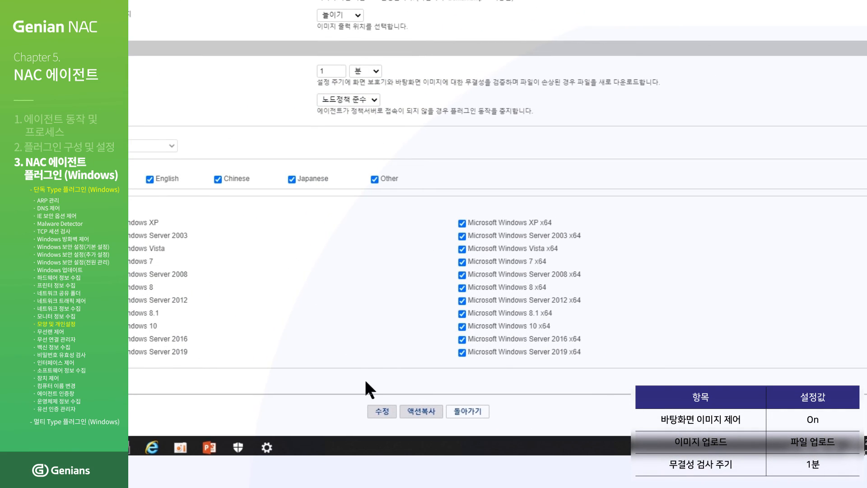
click(380, 411)
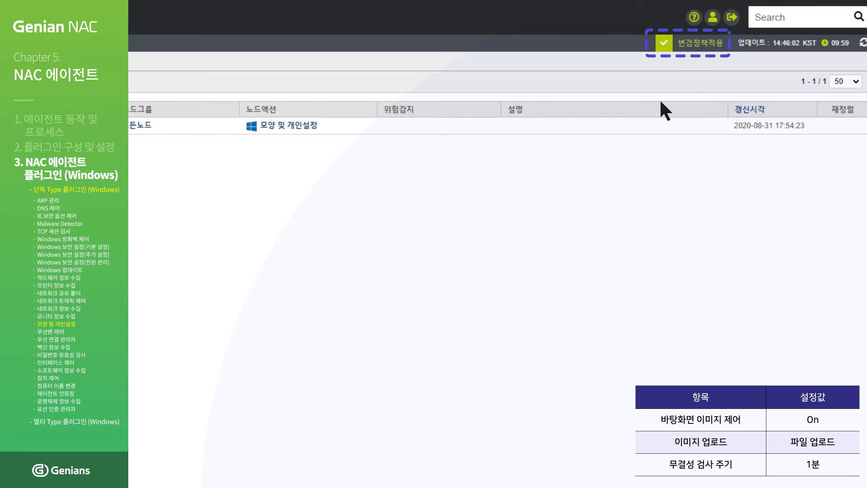
- Apply changes, push 기본정책 immediately, then switch the Windows desktop background to blue
click(698, 43)
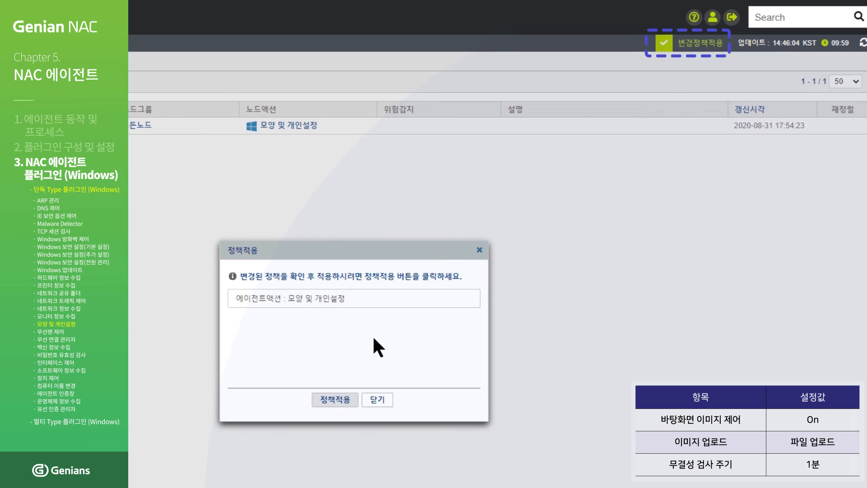
click(335, 400)
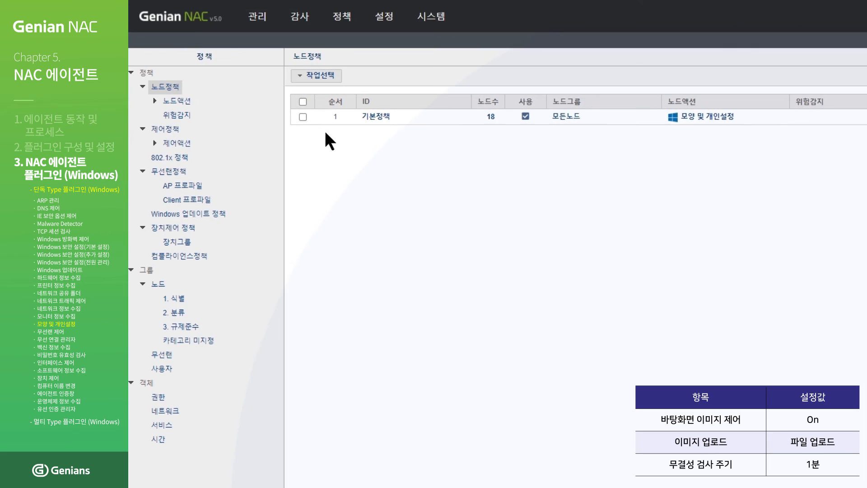
click(302, 116)
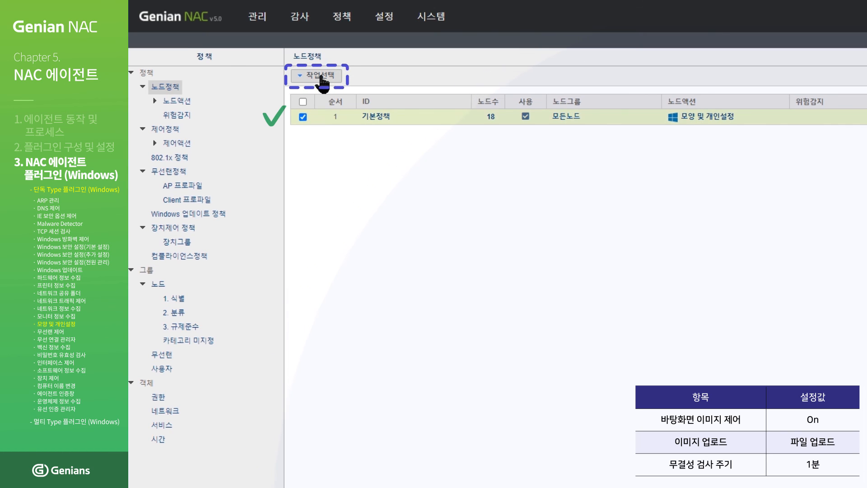
click(320, 76)
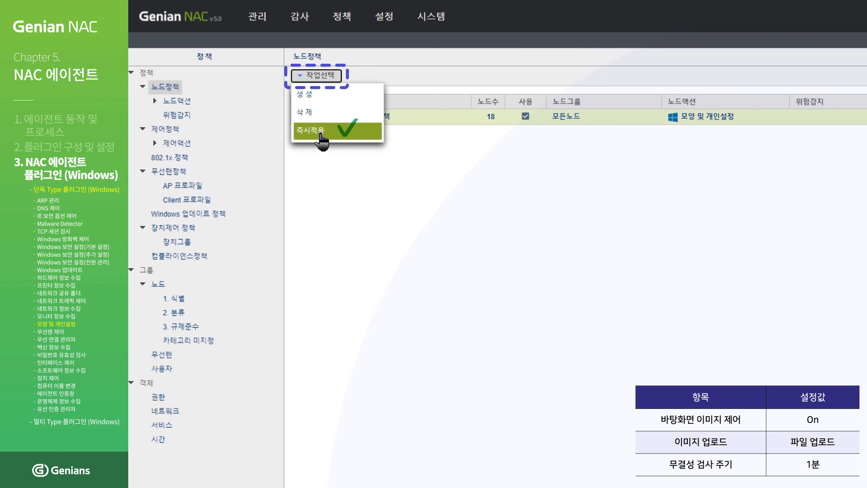
click(321, 136)
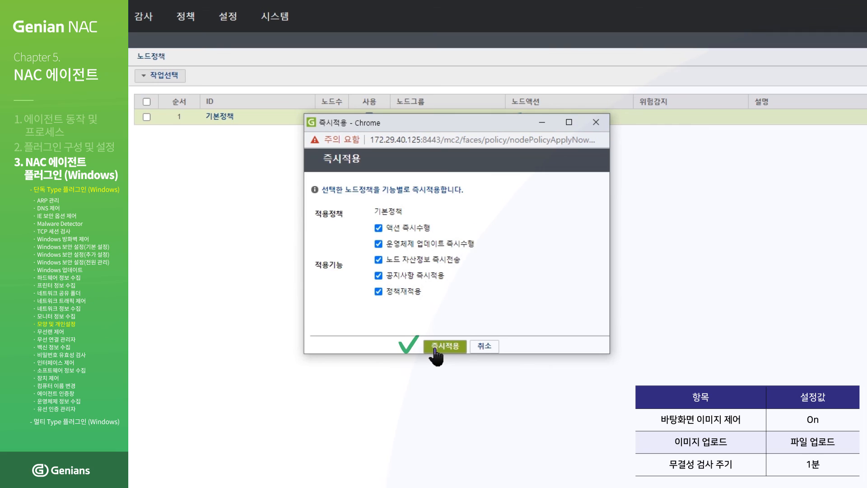
click(434, 347)
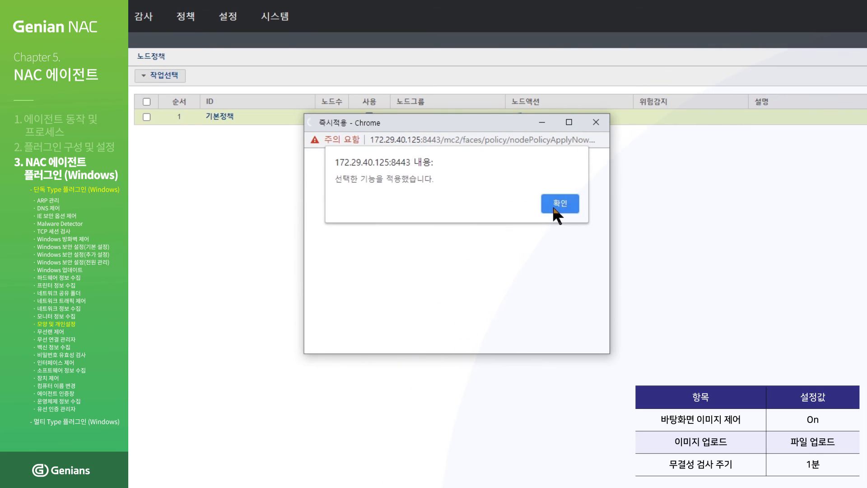
click(560, 203)
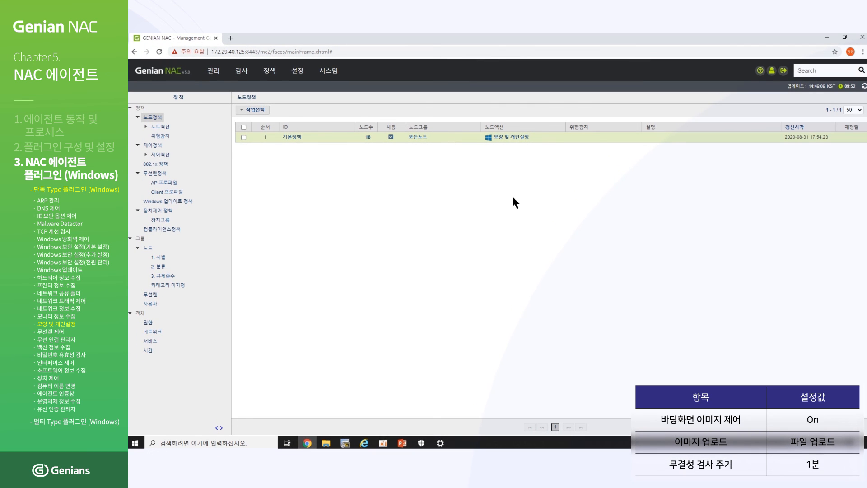
click(825, 37)
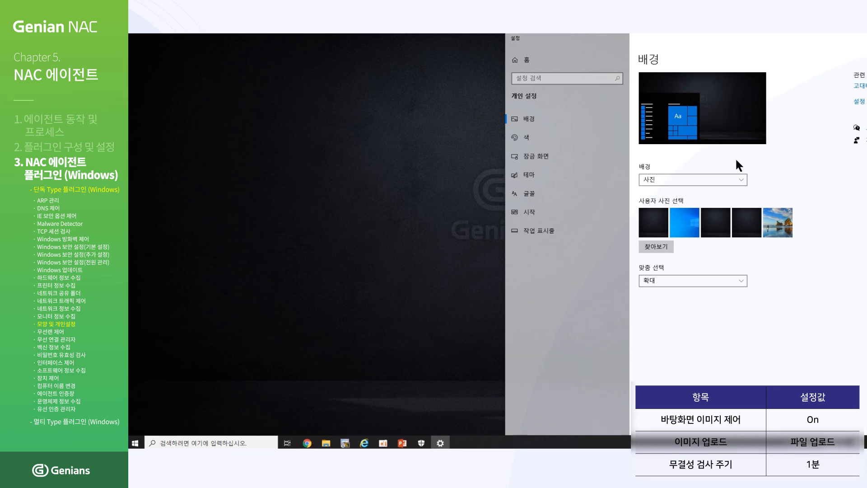
click(685, 224)
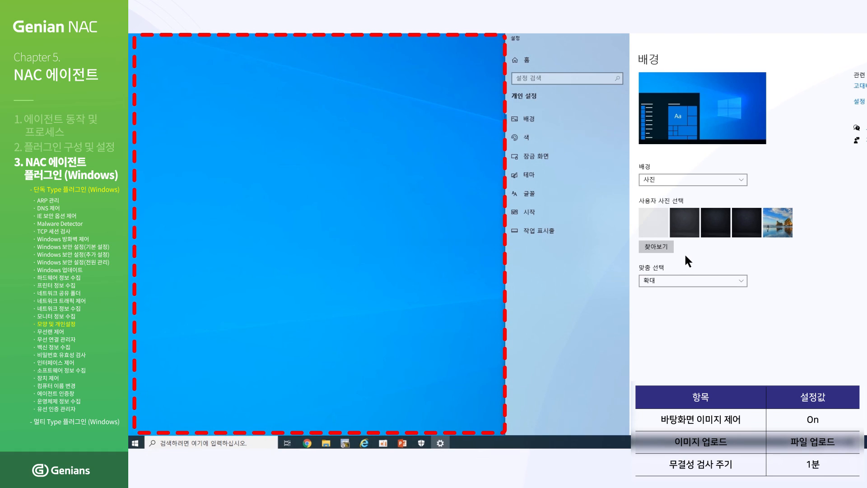
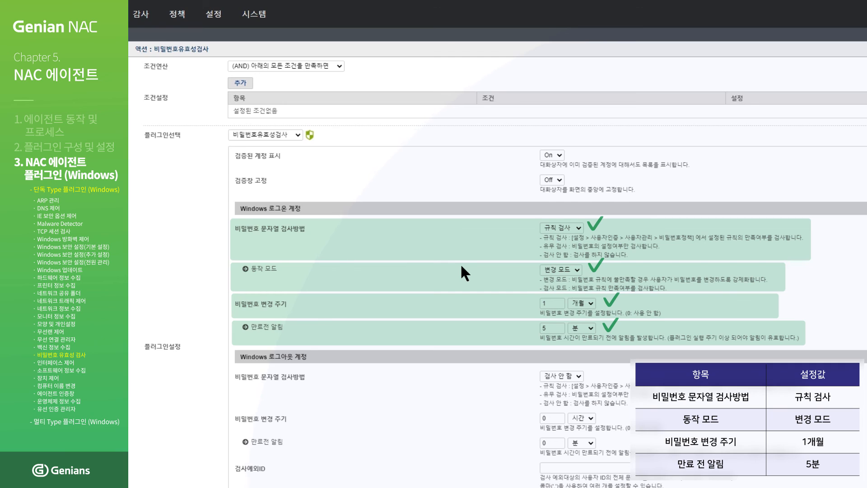
- Save the password check action with 수정 and apply the changed policy
scroll(461, 266, down, 5)
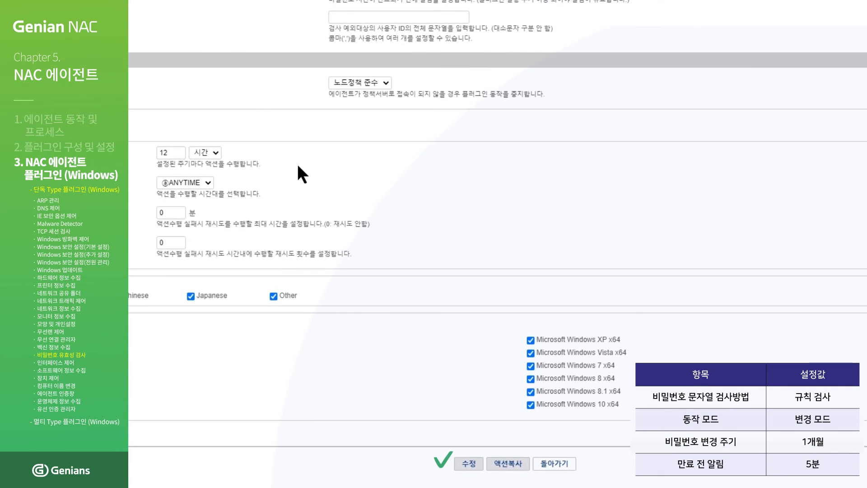
click(468, 464)
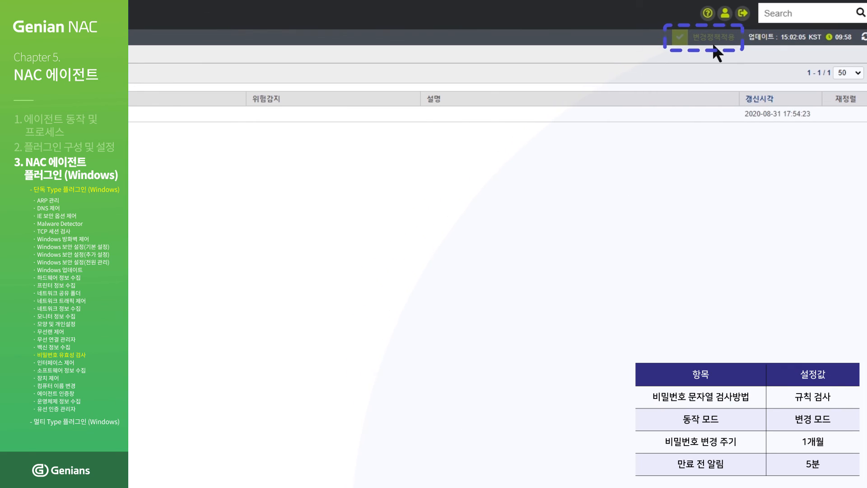
click(713, 44)
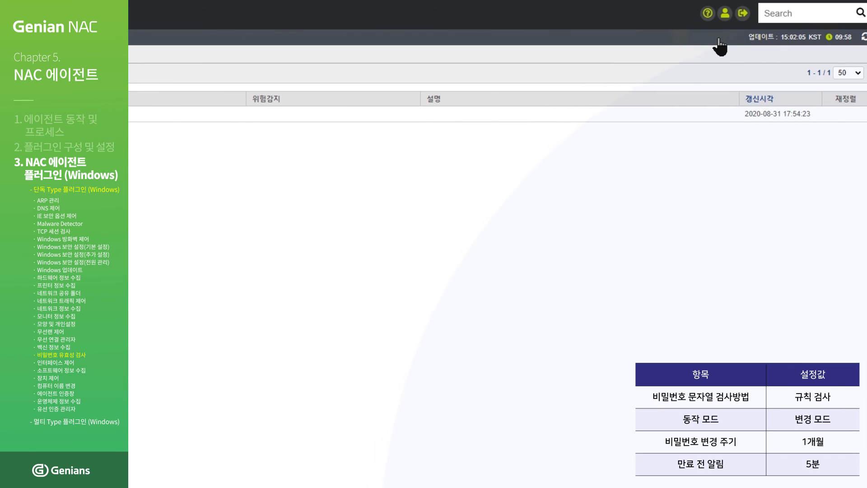
click(347, 427)
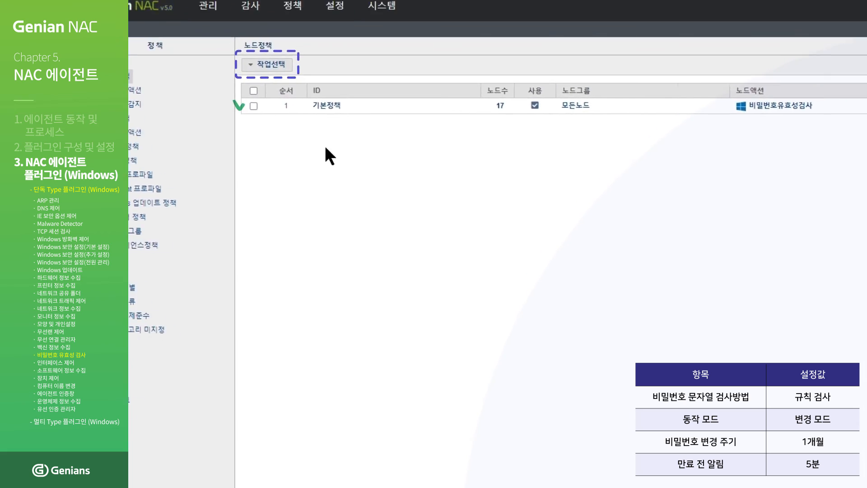
- Push the 기본정책 node policy with 즉시적용 and acknowledge the confirmation
click(305, 116)
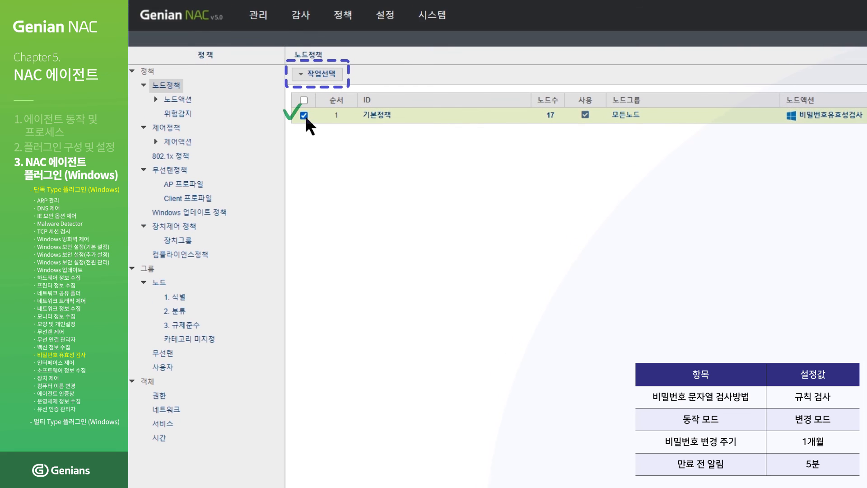
click(322, 74)
click(331, 133)
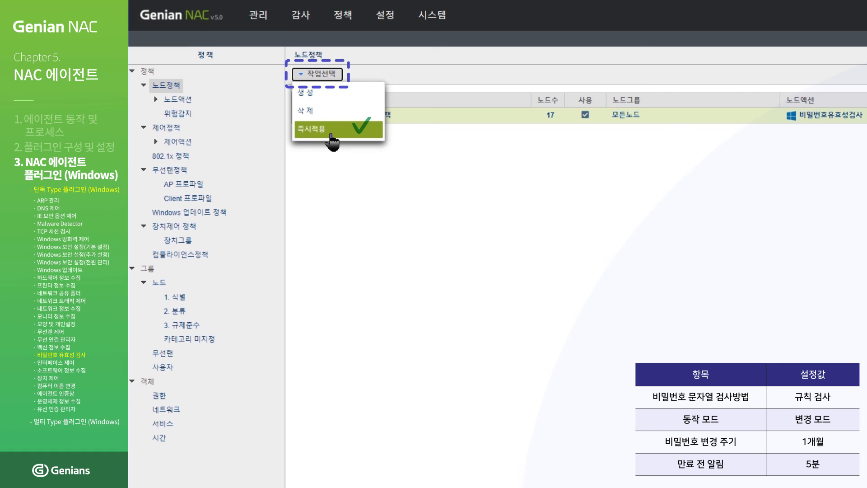
click(331, 134)
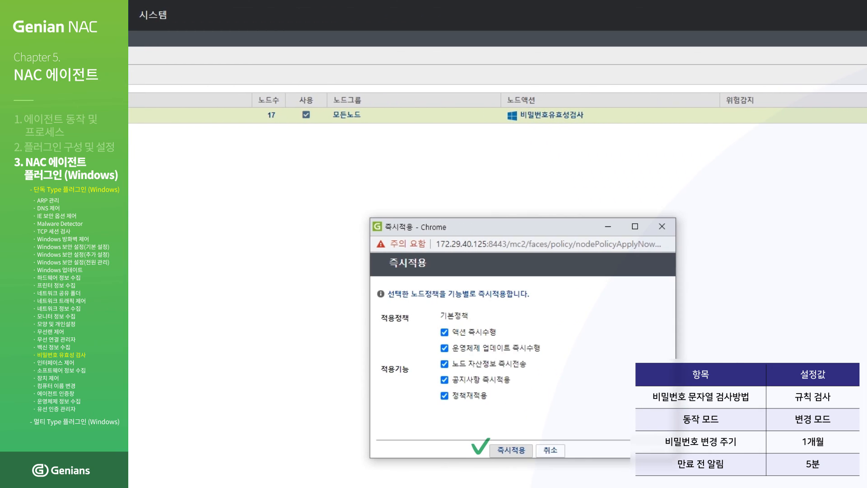
click(501, 450)
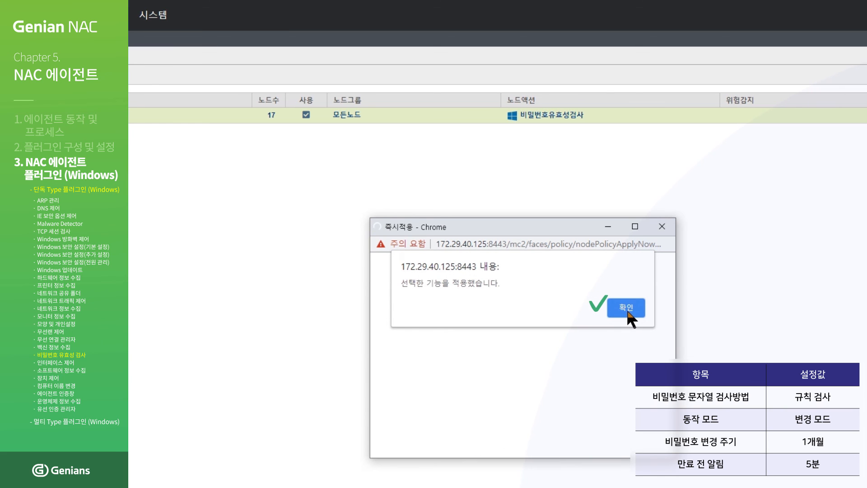
click(627, 309)
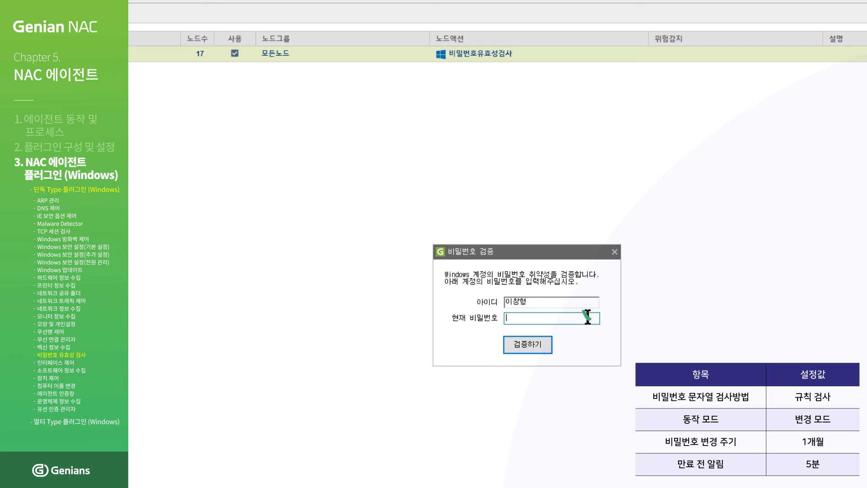
- Verify the current account password, then enter and confirm a new password and submit the change
text(***********)
click(541, 345)
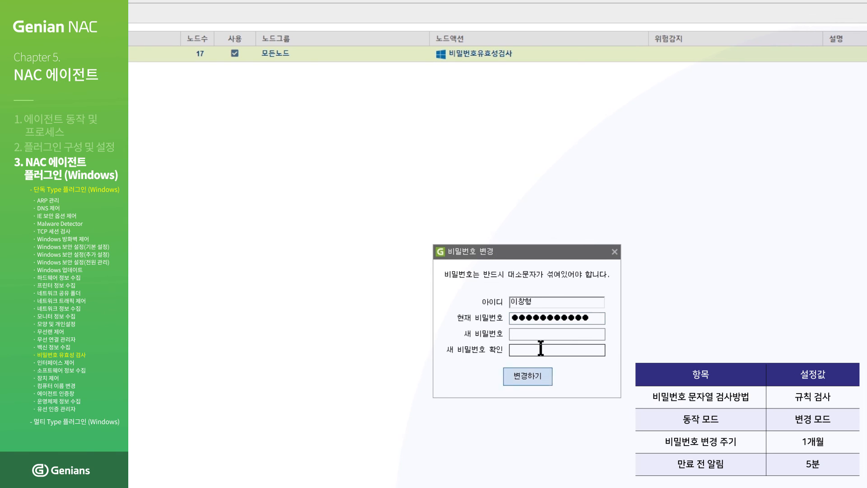
click(595, 335)
text(************)
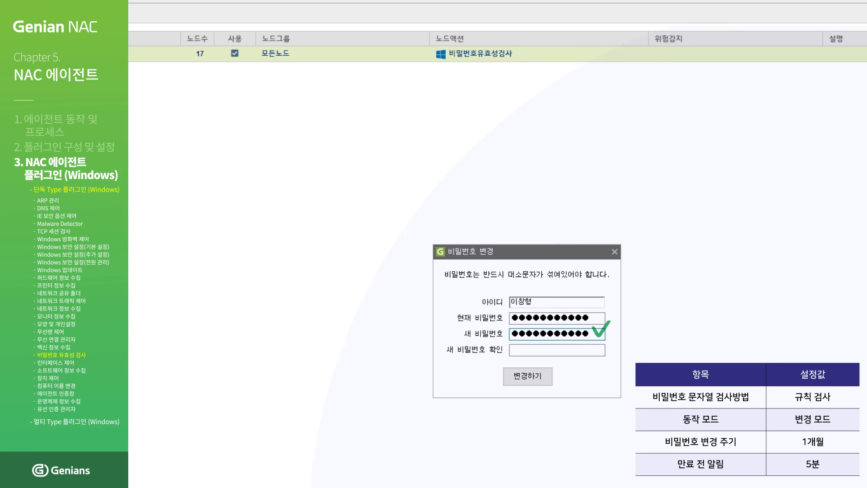
click(597, 349)
text(************)
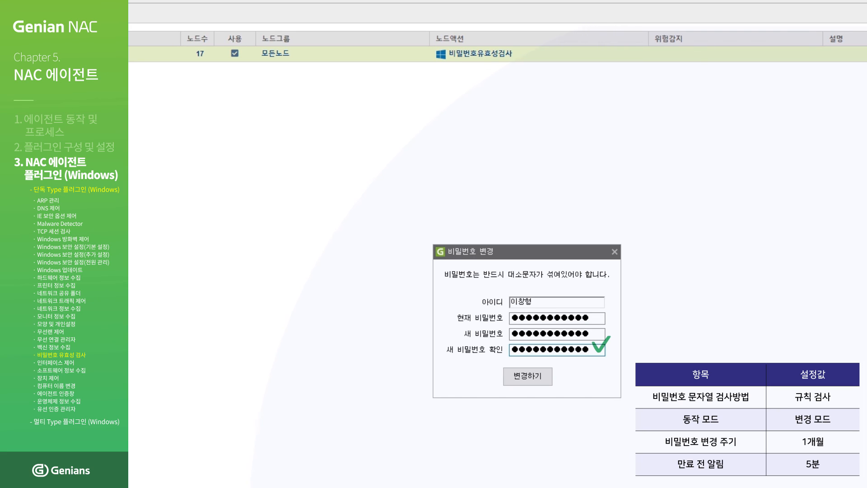
click(525, 373)
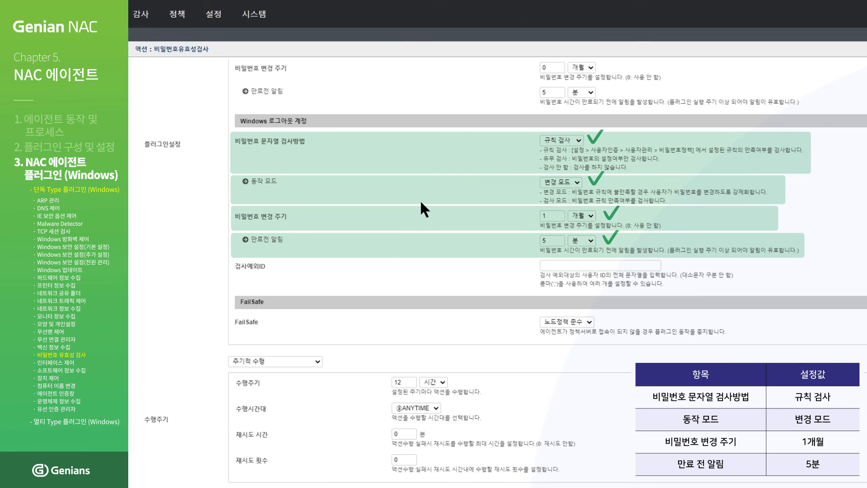
- Save the logged-out account settings and apply the pending policy change
scroll(420, 200, down, 5)
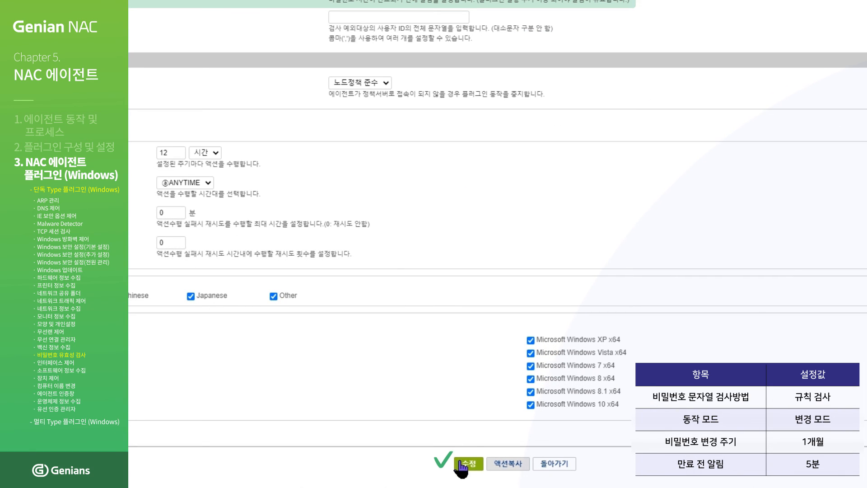
click(461, 464)
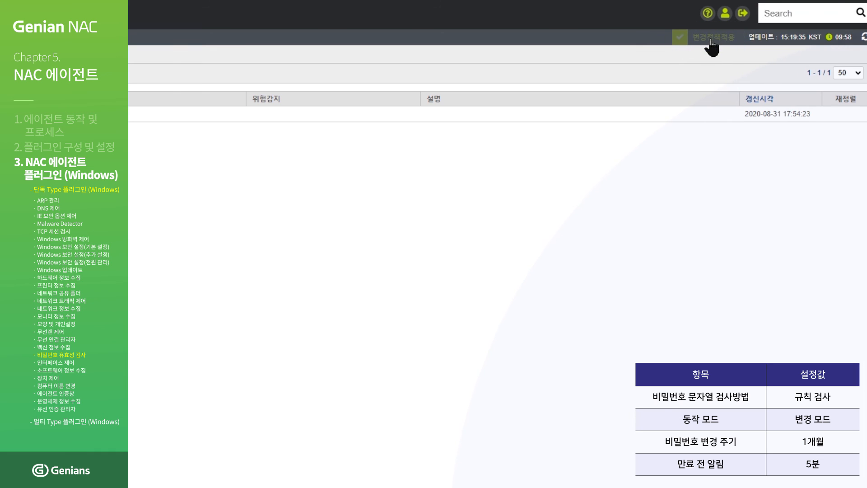
click(709, 43)
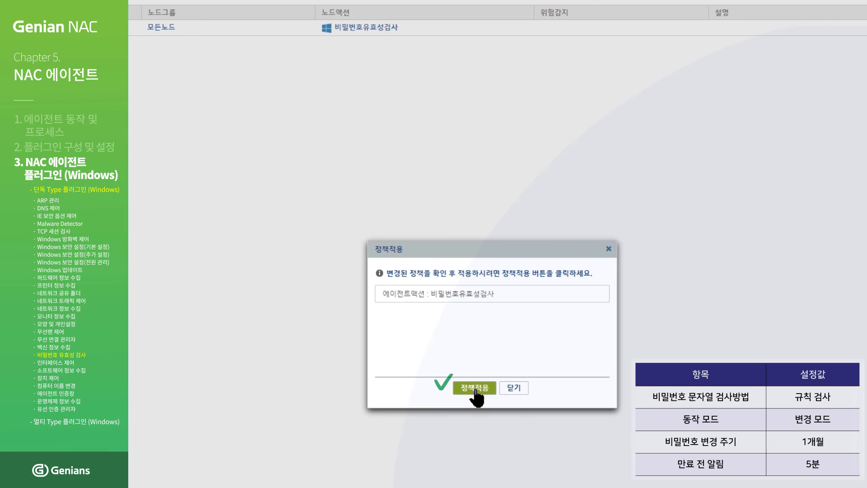
click(475, 390)
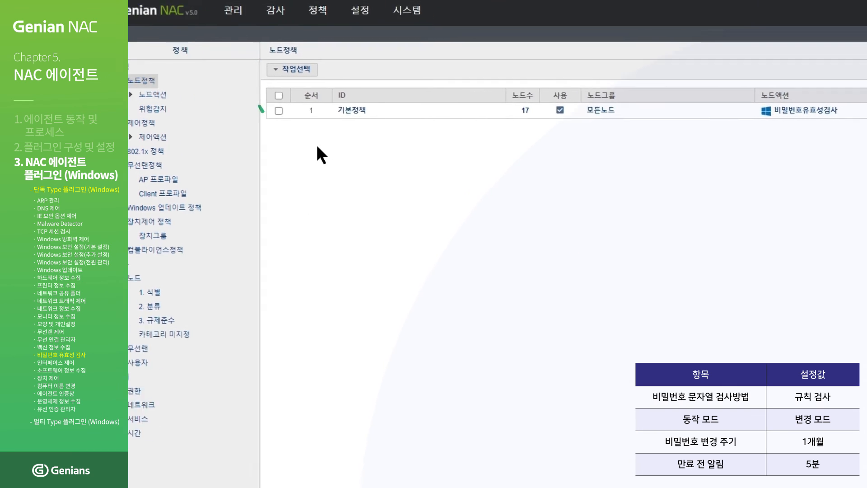
- Push 기본정책 to agents immediately via 즉시적용 and close the confirmation
click(266, 108)
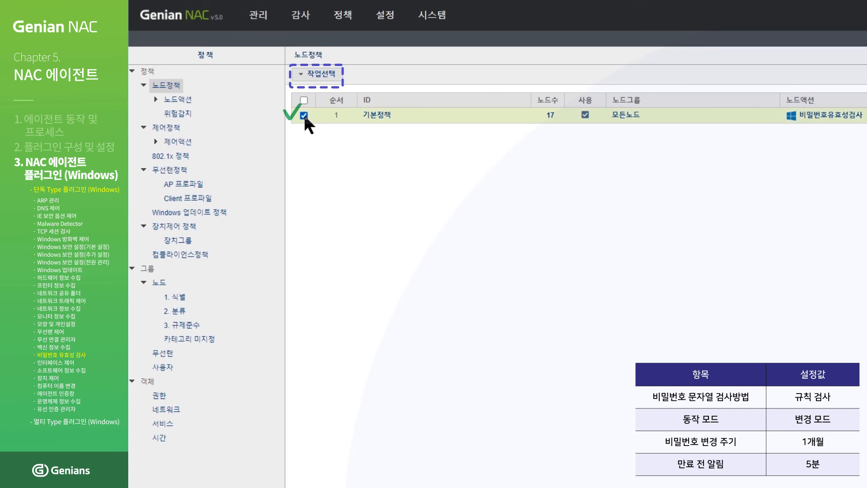
click(319, 74)
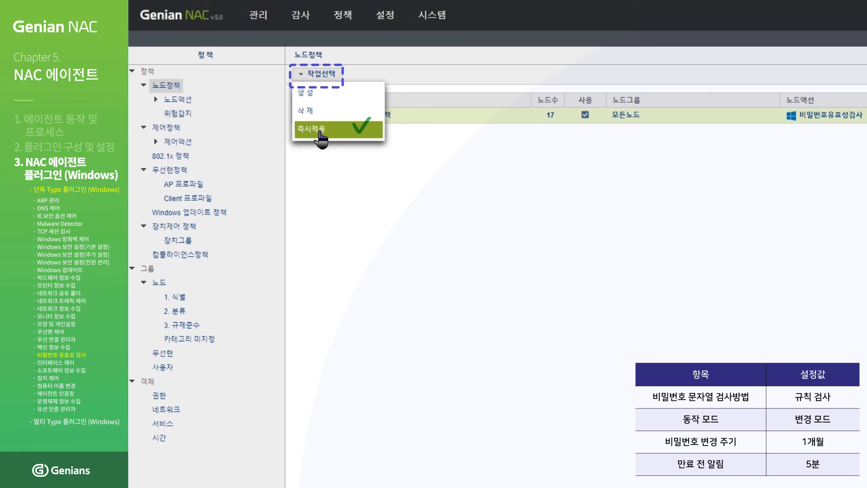
click(320, 130)
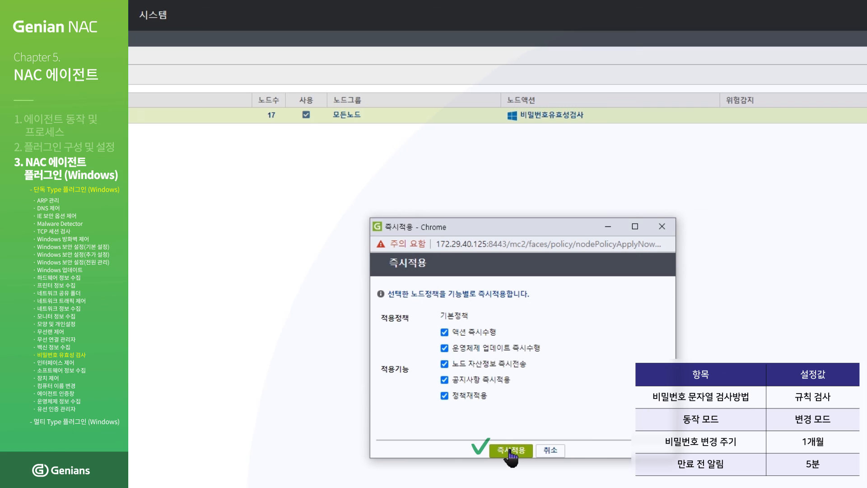
click(511, 451)
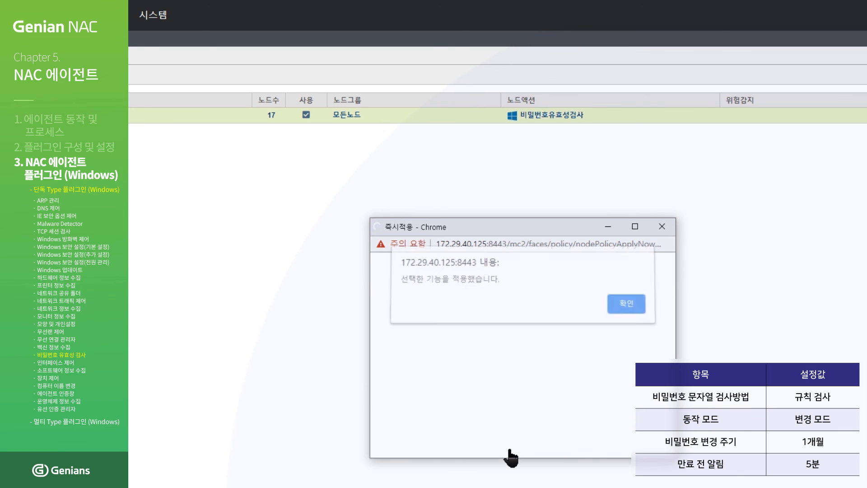
click(632, 308)
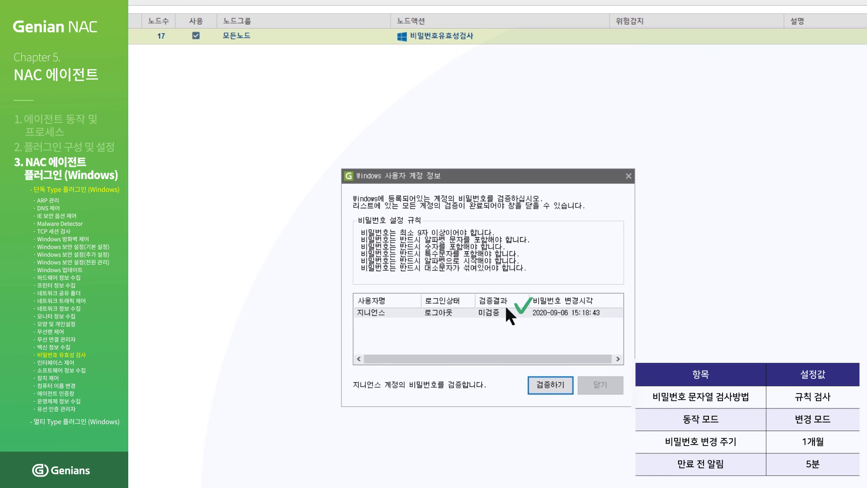
- Verify the unverified Windows account's current password and change it to a new, confirmed password
click(506, 308)
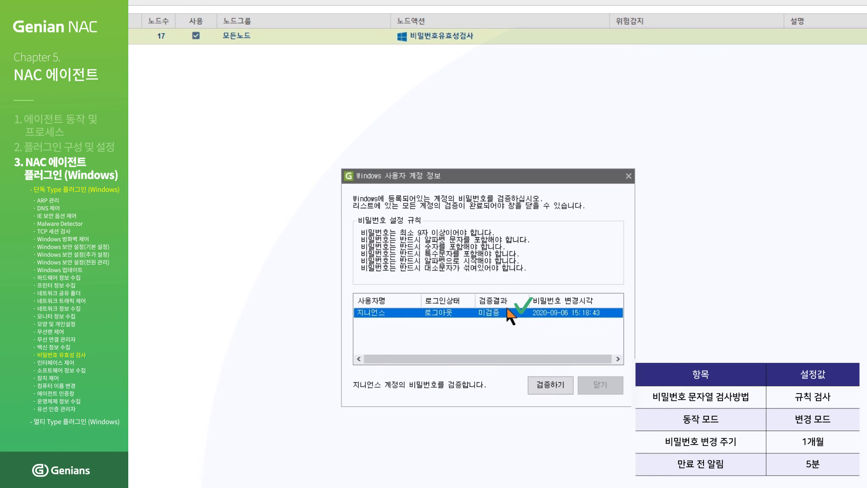
click(545, 385)
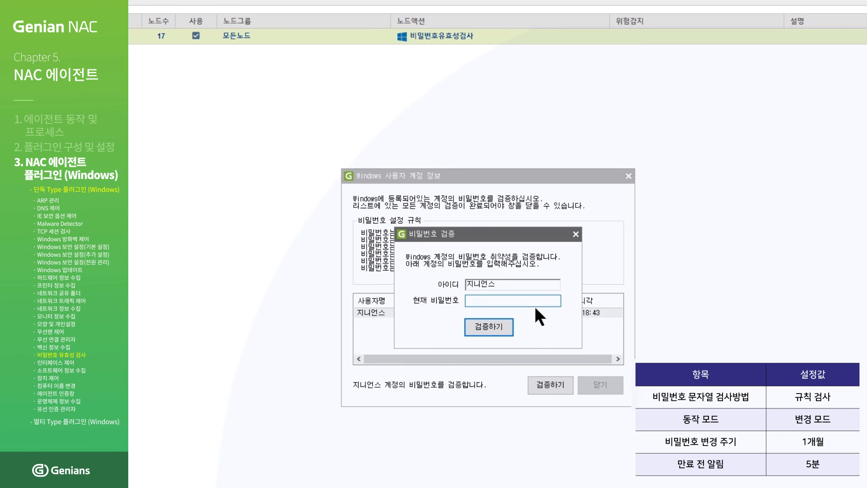
text(12345678901)
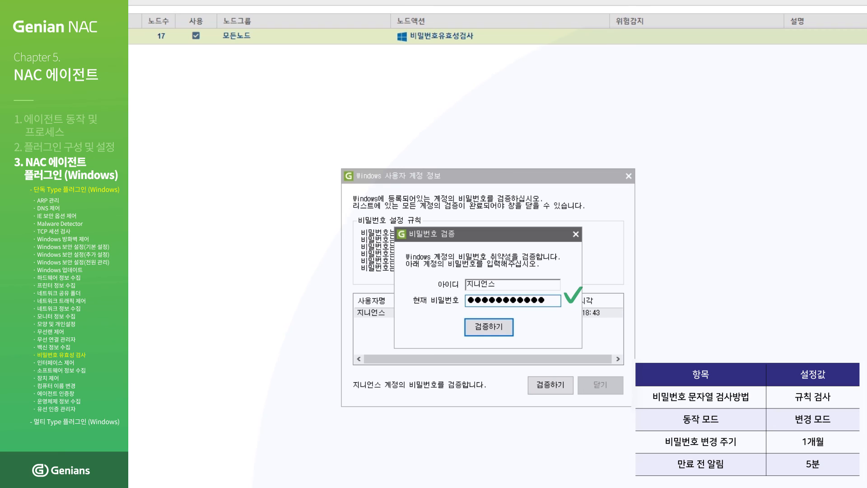
click(493, 326)
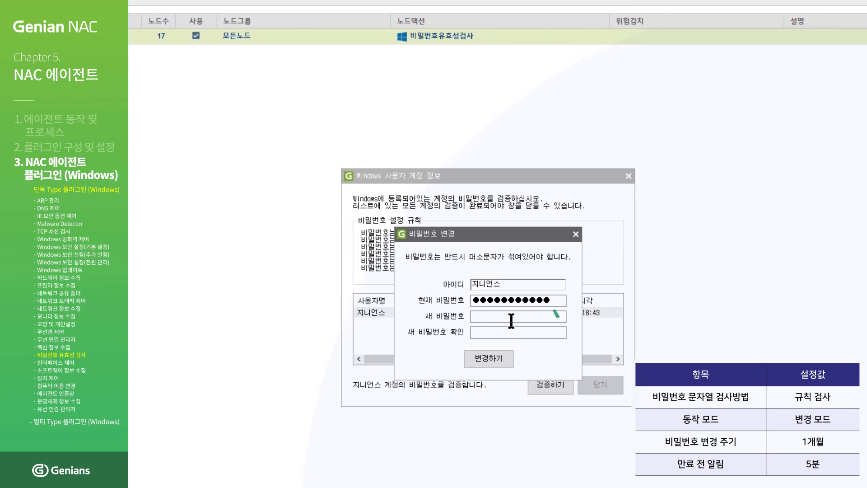
click(548, 318)
text(abcdefgh123)
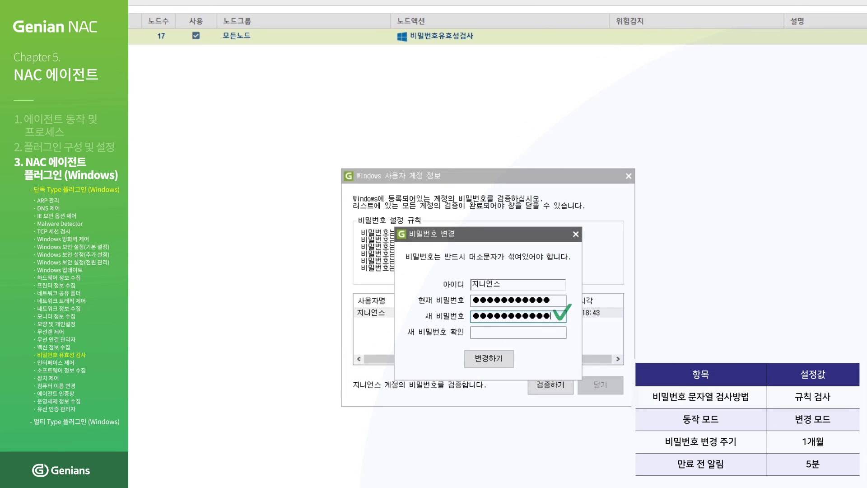
click(551, 331)
text(a)
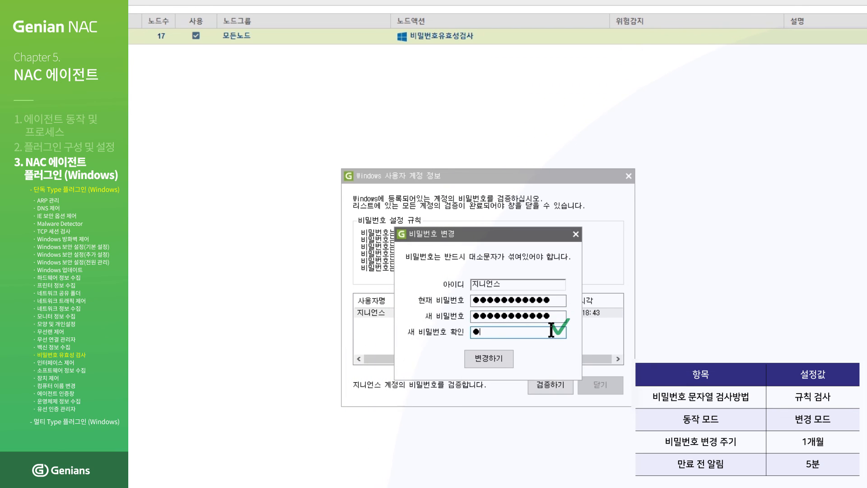
text(bcdefgh123)
click(492, 357)
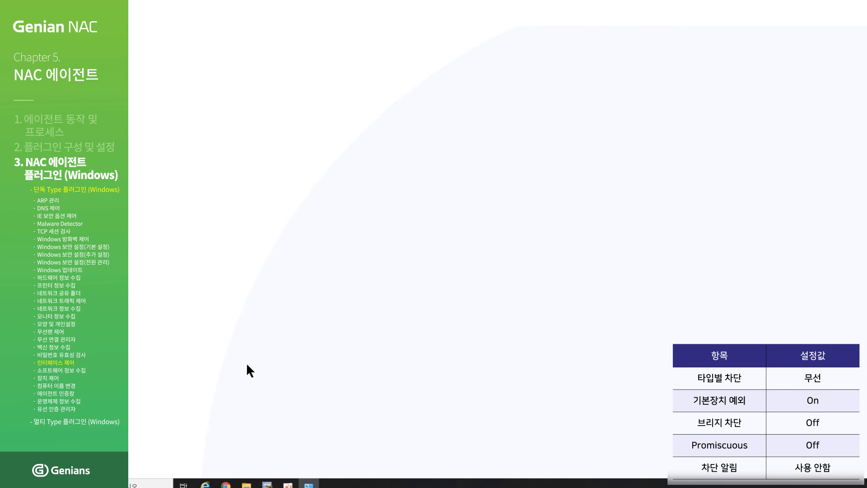
- Save the 인터페이스 제어 action settings and apply the changed policy
click(225, 481)
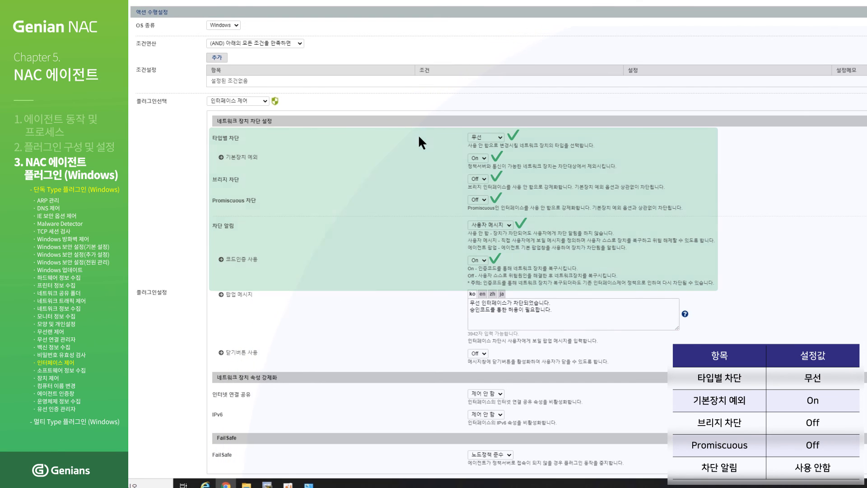
scroll(418, 135, down, 4)
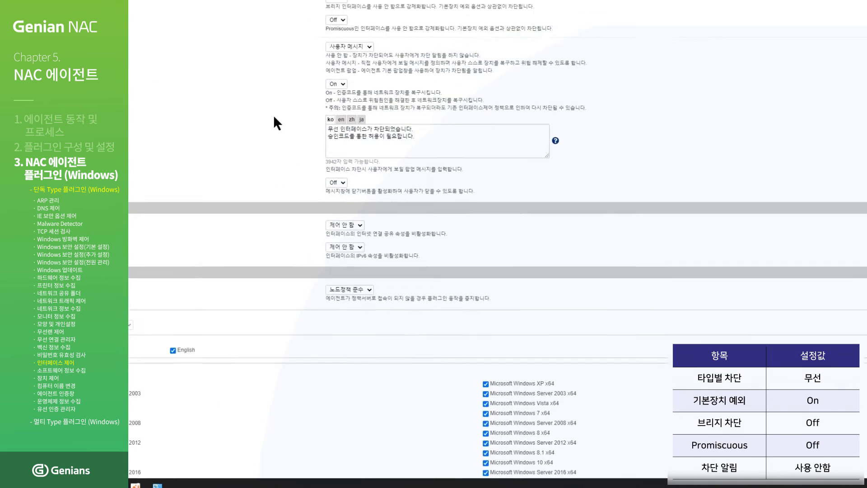
scroll(274, 117, down, 3)
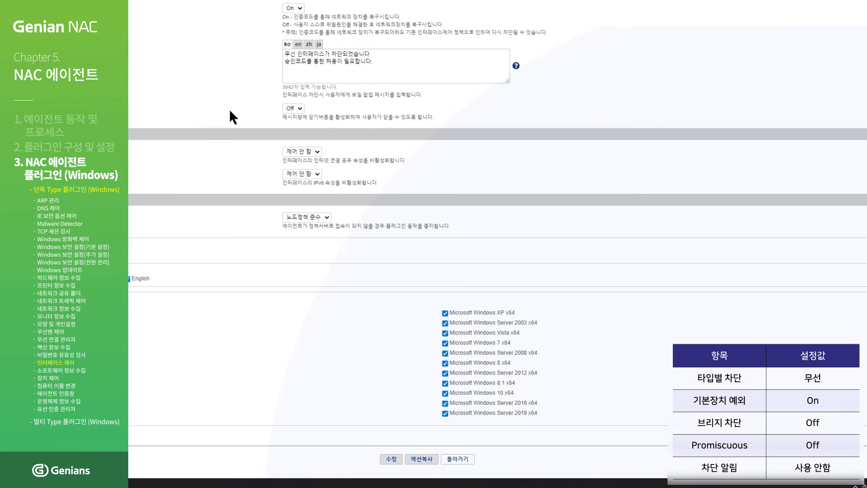
click(392, 459)
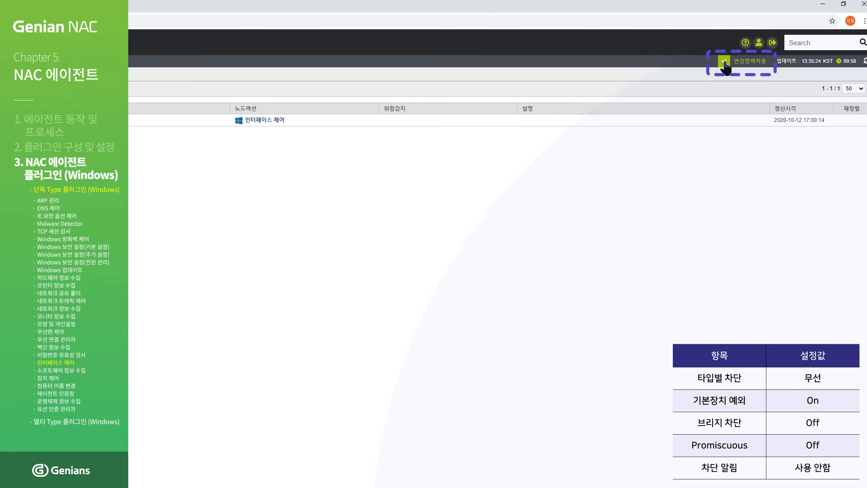
click(725, 62)
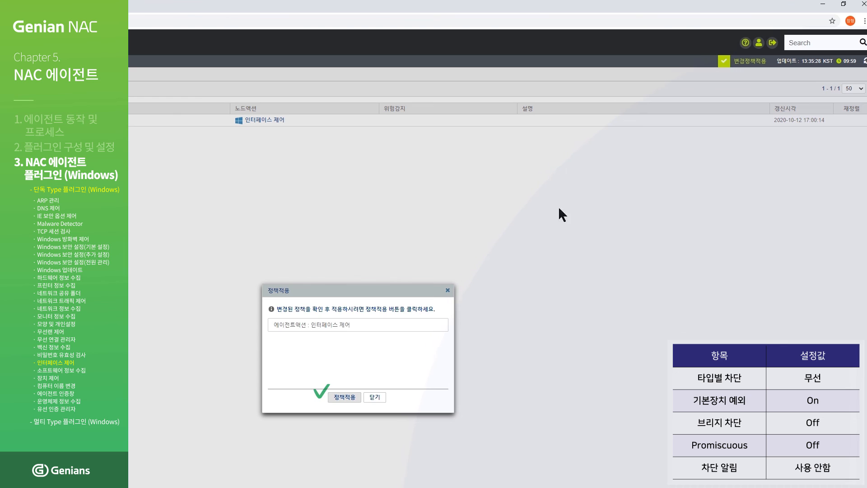
click(352, 396)
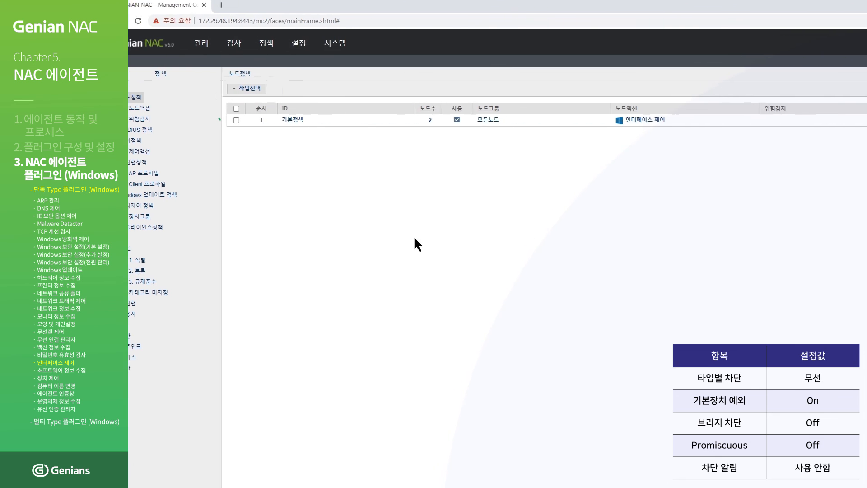
- Push 기본정책 immediately with 즉시적용 and dismiss the confirmation
click(237, 120)
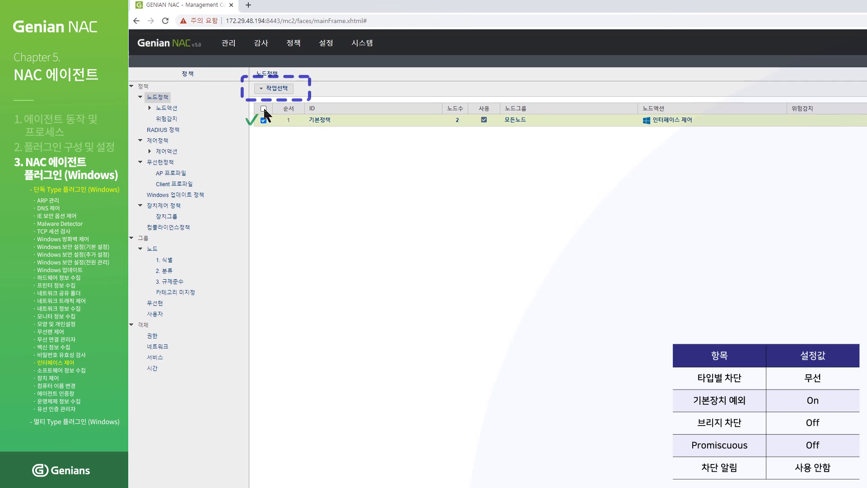
click(274, 88)
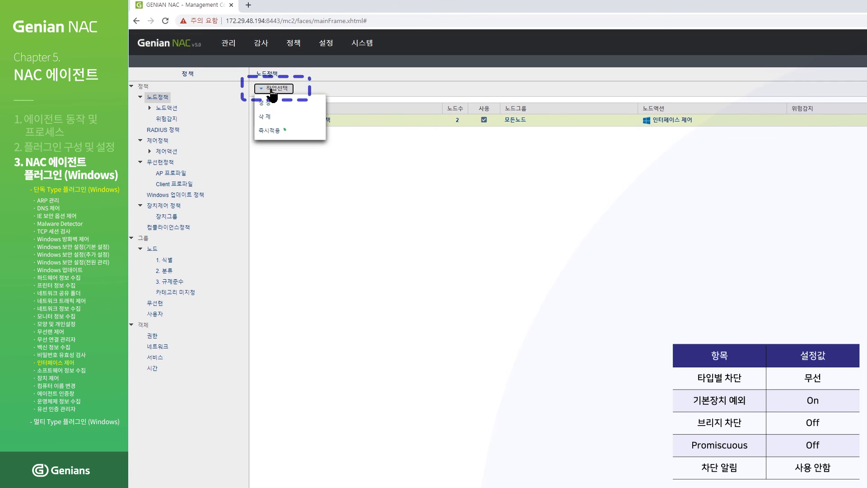
click(271, 131)
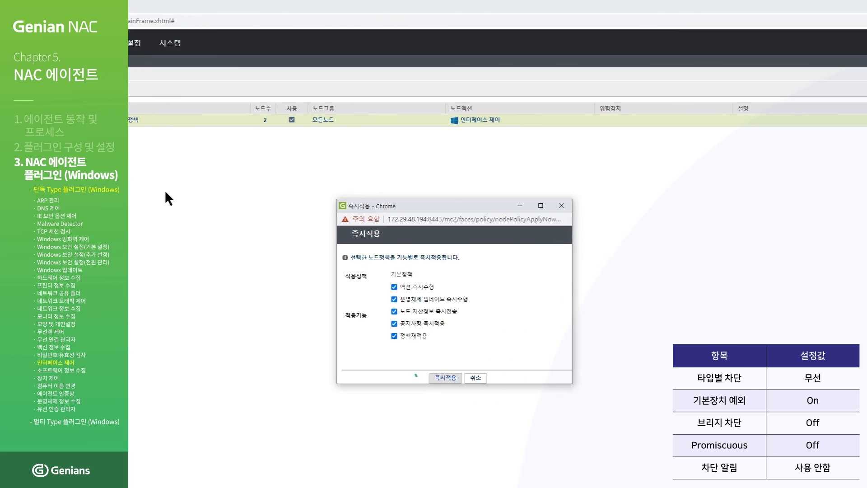
click(420, 378)
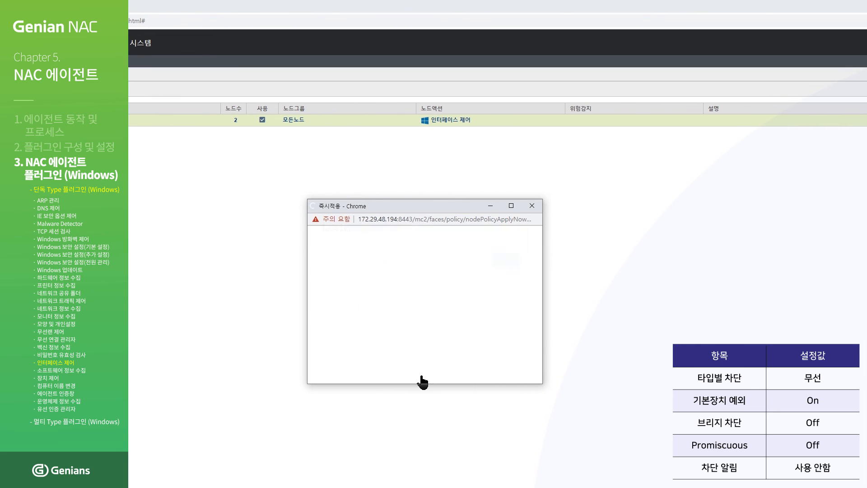
click(504, 269)
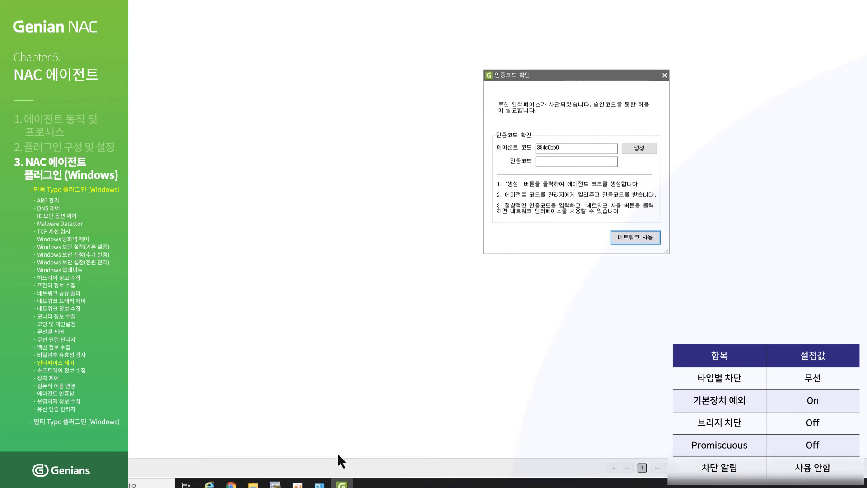
click(323, 481)
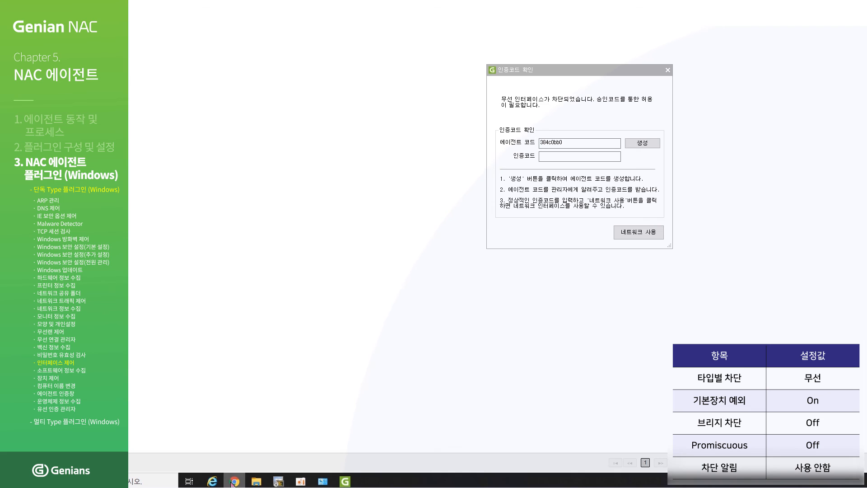
- Delete the 인터페이스 제어 action from 기본정책, save the policy, and apply the change
click(233, 481)
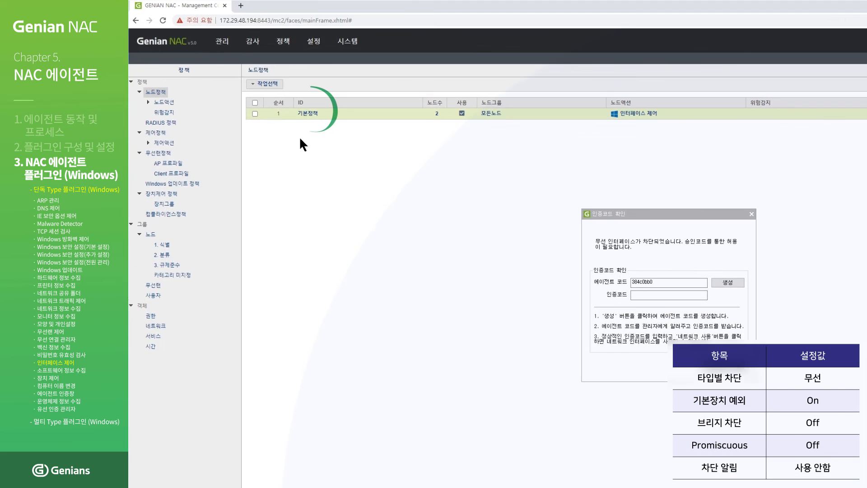
click(301, 115)
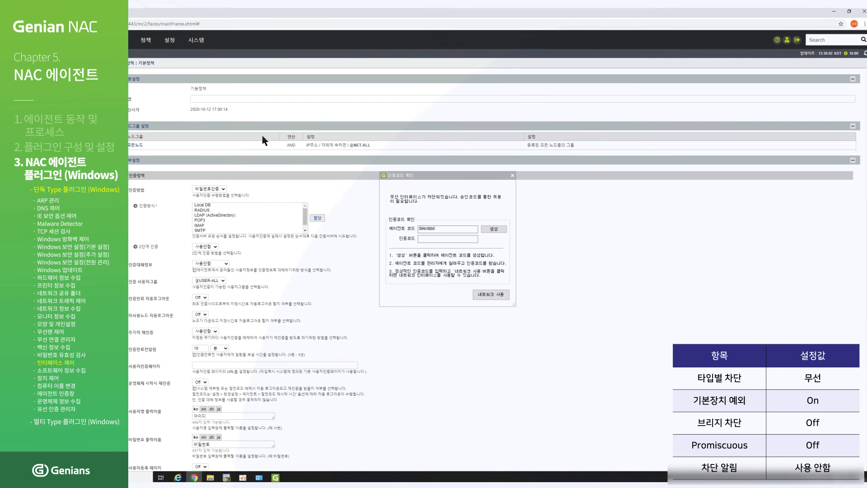
drag(395, 172, 611, 174)
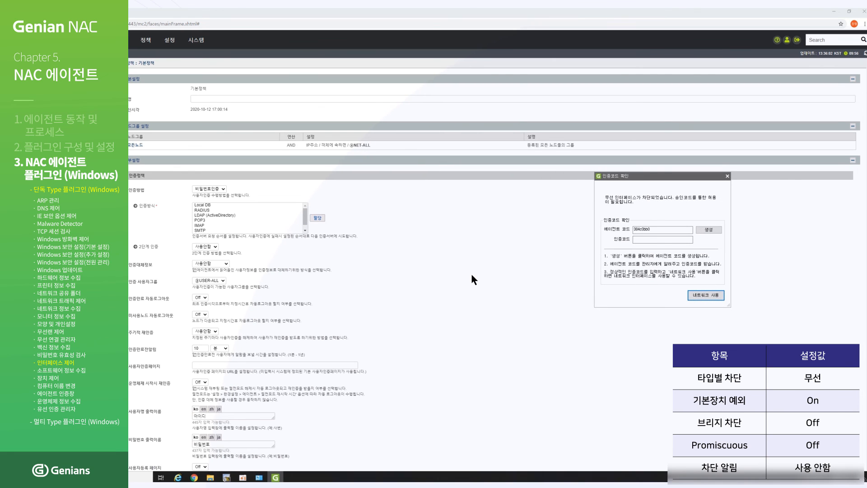
scroll(472, 277, down, 7)
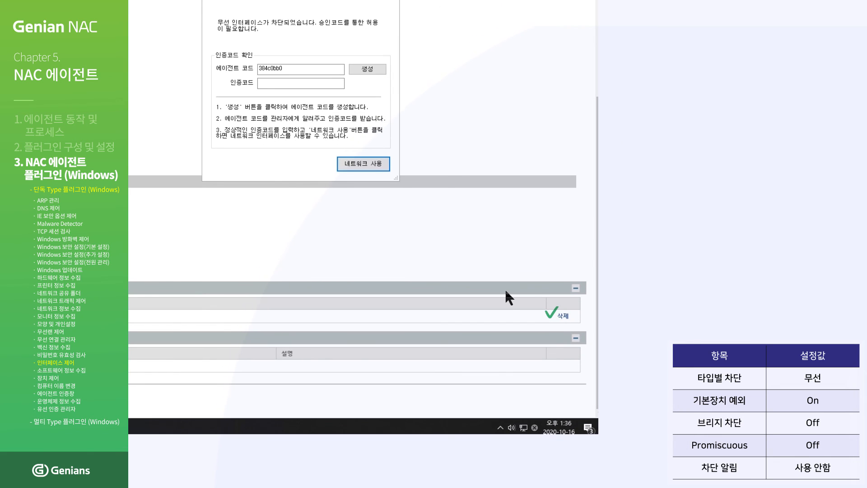
click(563, 316)
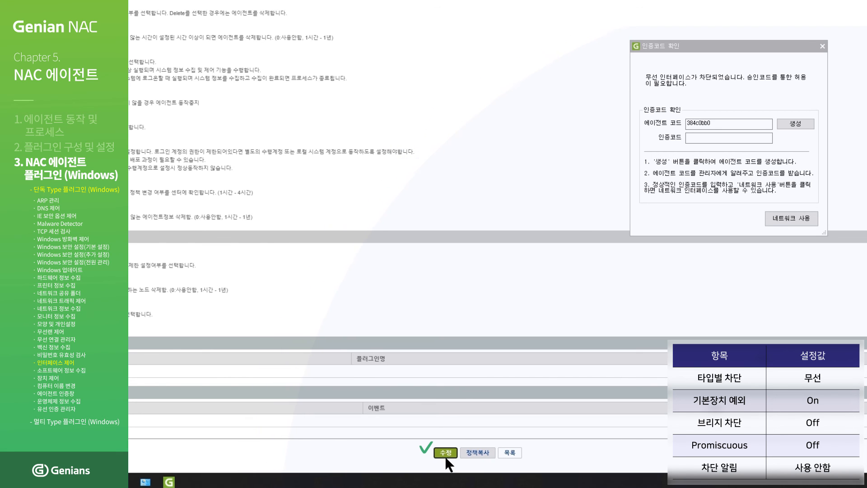
click(445, 453)
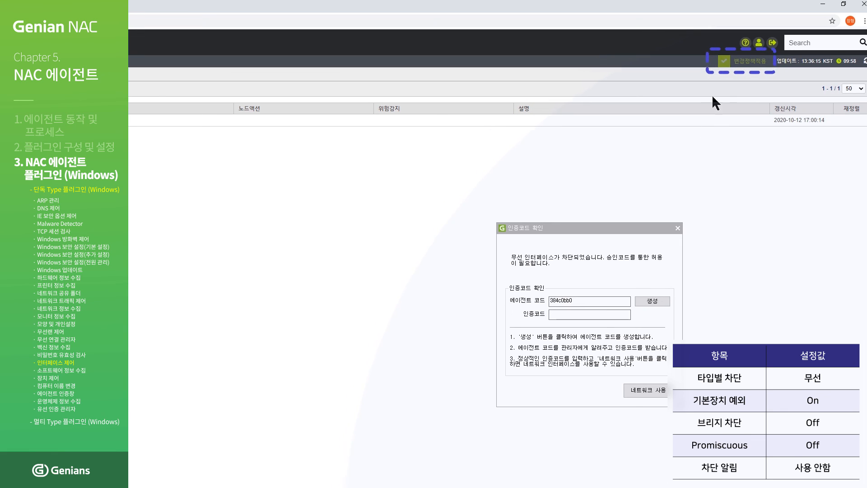
click(728, 61)
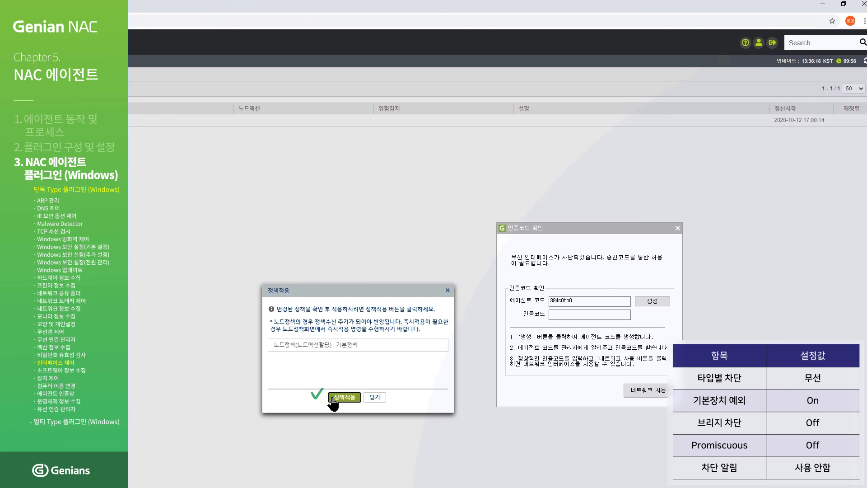
click(333, 400)
drag(526, 227, 414, 185)
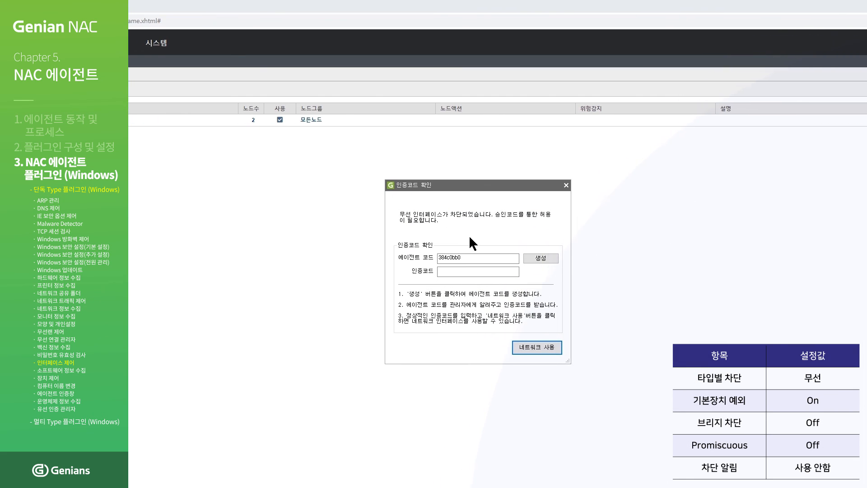
- Copy the 에이전트 코드 into 에이전트 인증코드 발급 and issue an authentication code
double_click(445, 258)
right_click(447, 256)
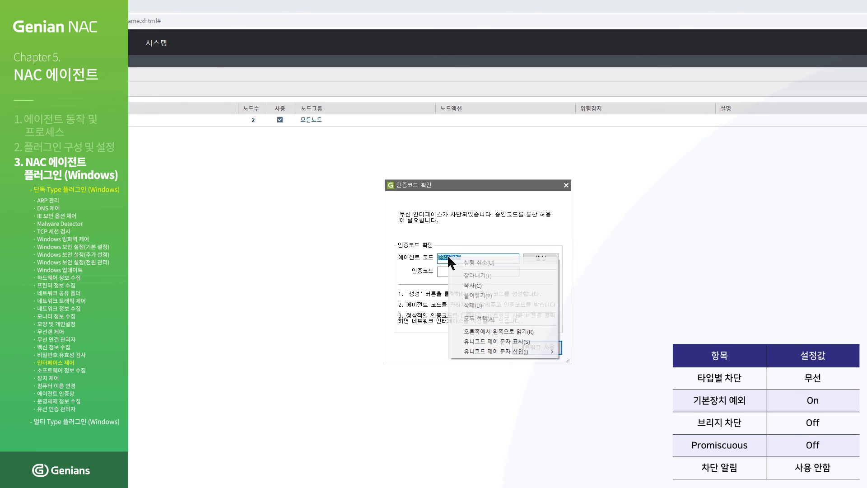
click(474, 286)
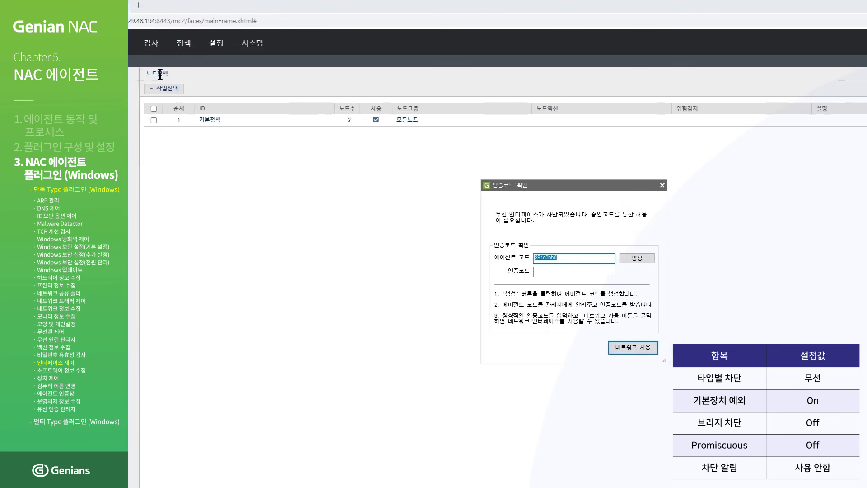
mouse_move(225, 48)
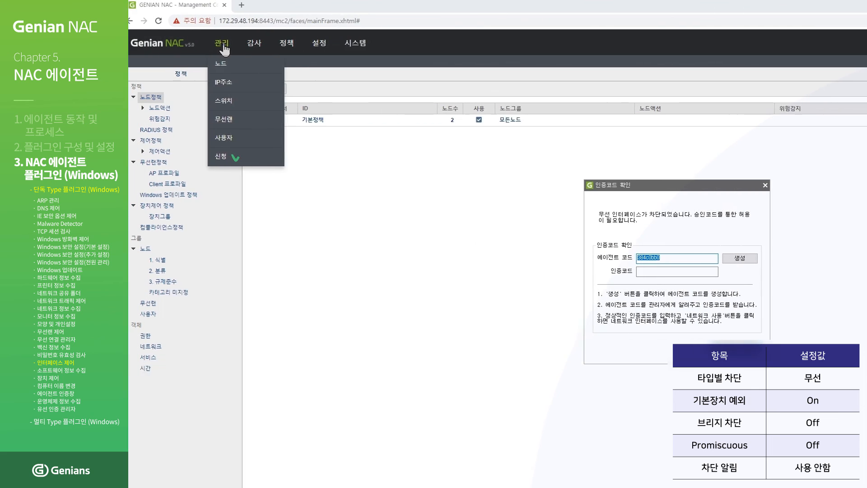
click(231, 157)
click(185, 271)
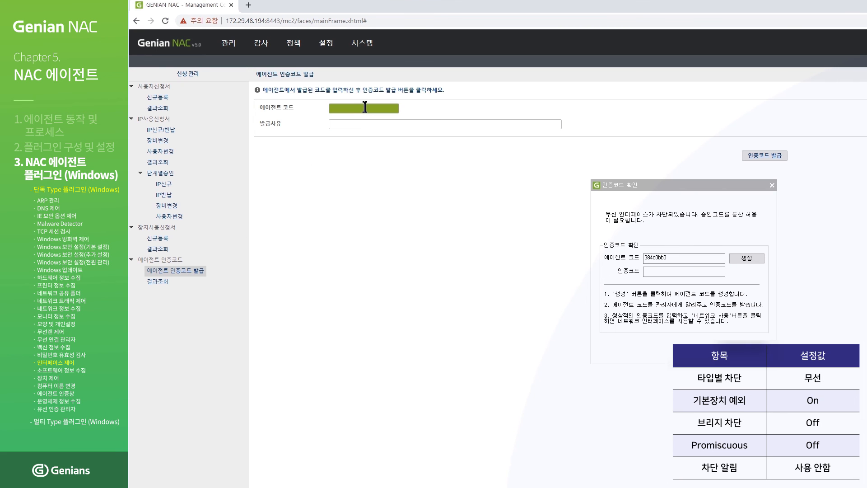
click(365, 107)
right_click(365, 107)
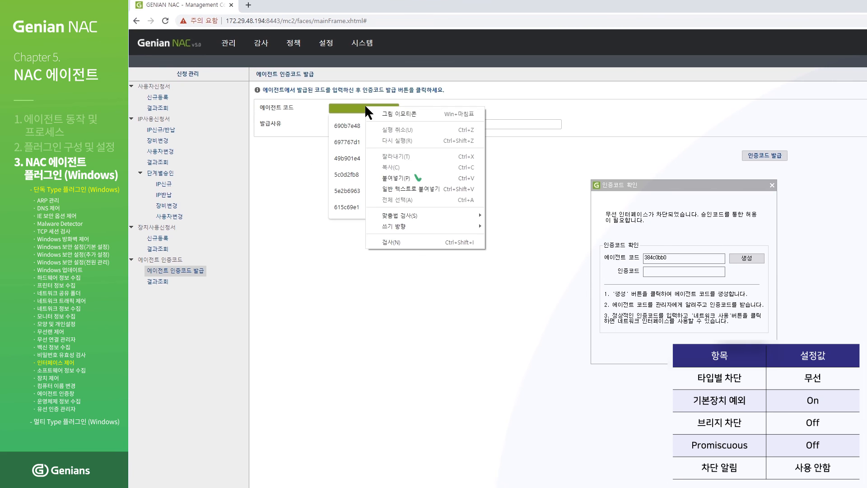
click(397, 178)
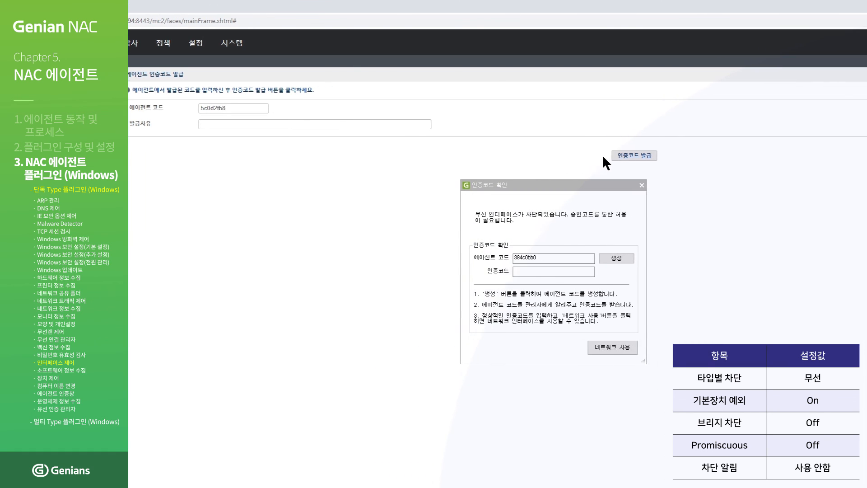
click(626, 157)
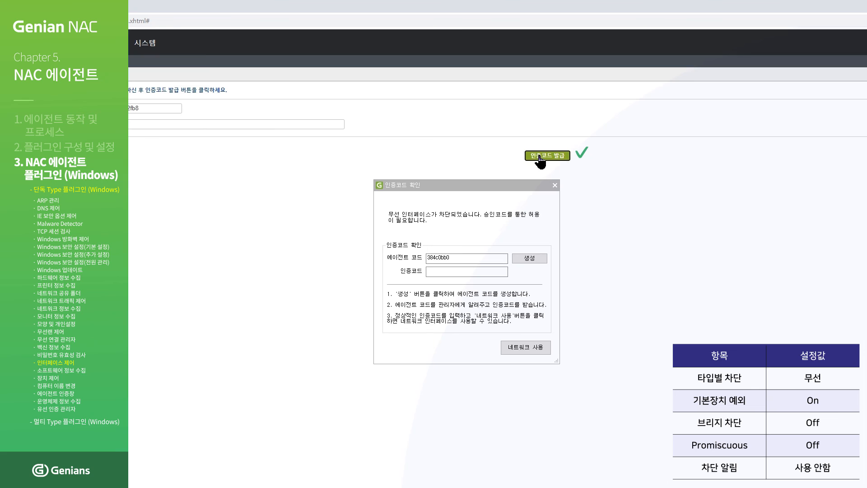
- Paste the issued code into the agent's 인증코드 field and request 네트워크 사용
drag(554, 150, 603, 149)
right_click(598, 151)
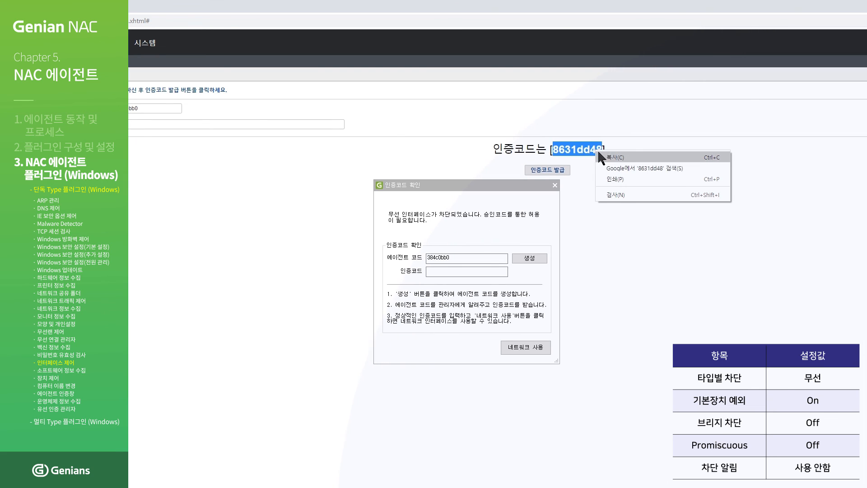
click(604, 154)
right_click(466, 271)
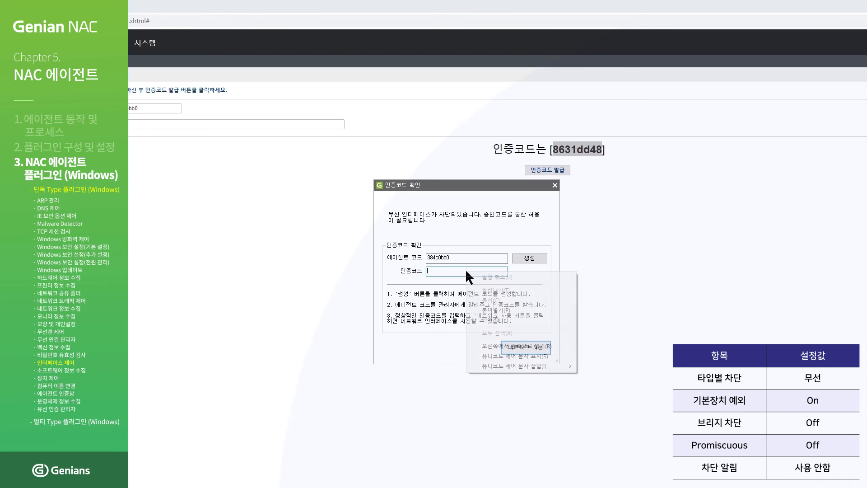
click(484, 311)
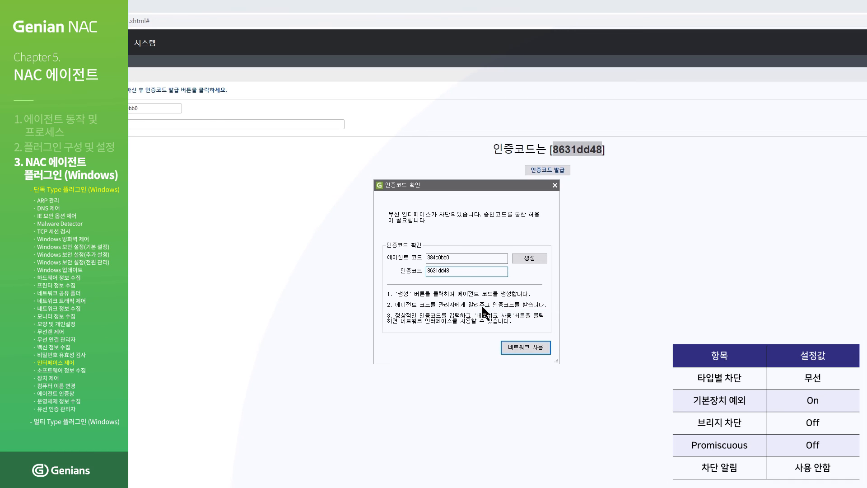
click(532, 348)
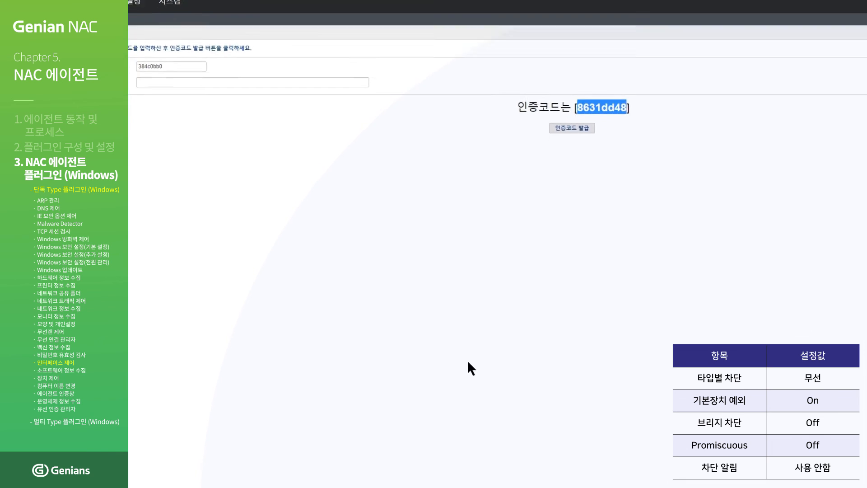
click(324, 481)
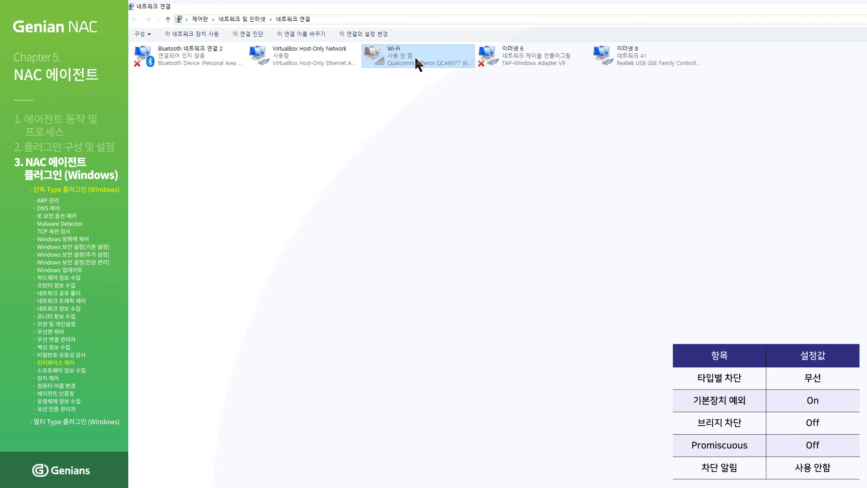
- Enable the disabled Wi-Fi adapter with 사용 and dismiss the failure message
right_click(414, 56)
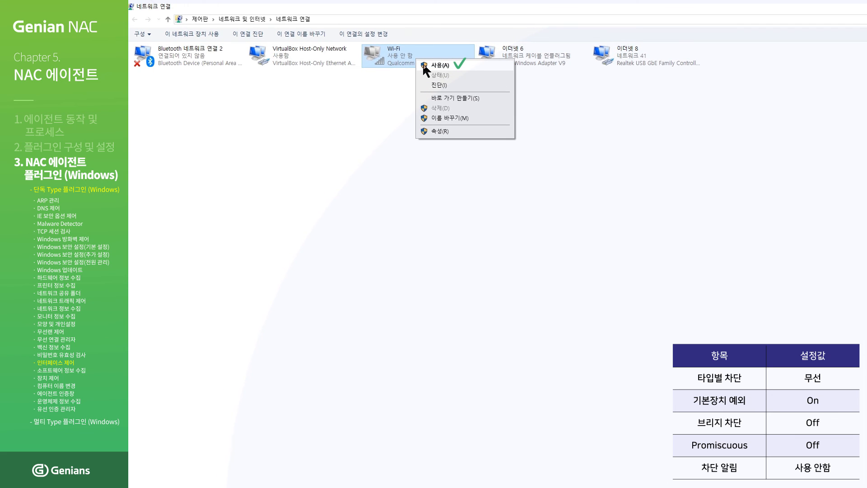
click(424, 65)
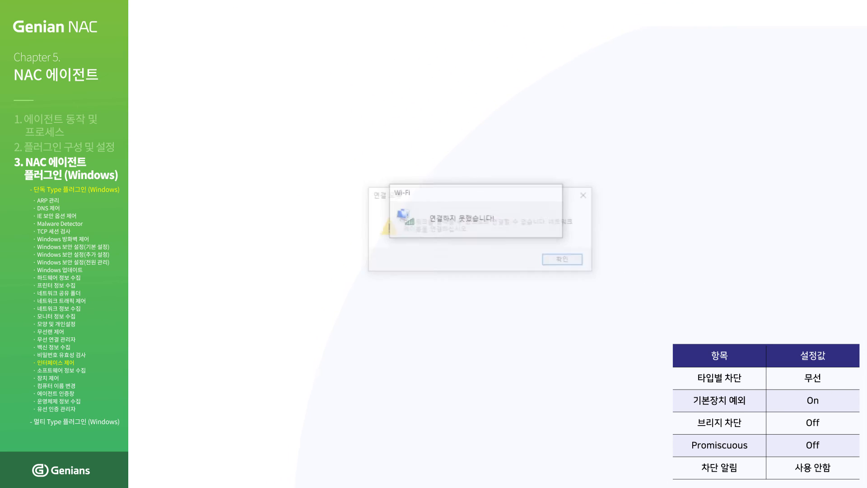
click(564, 260)
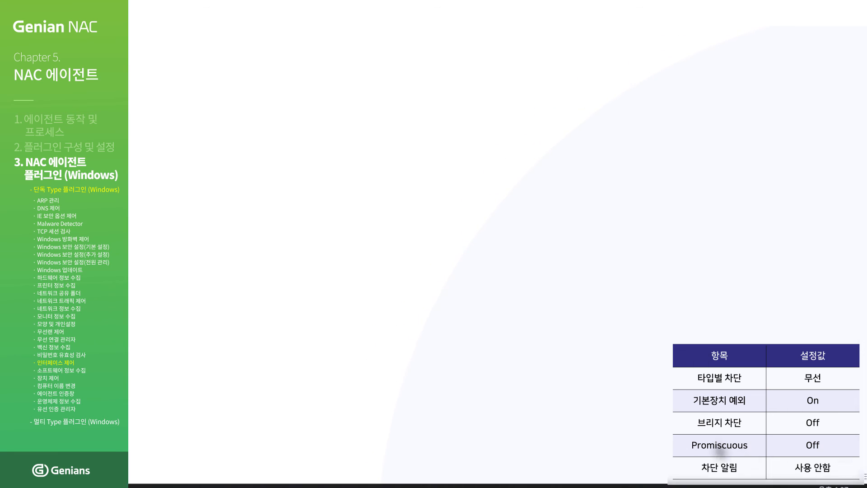
- Connect to the GENI-GUEST wireless network from the tray network list
click(511, 381)
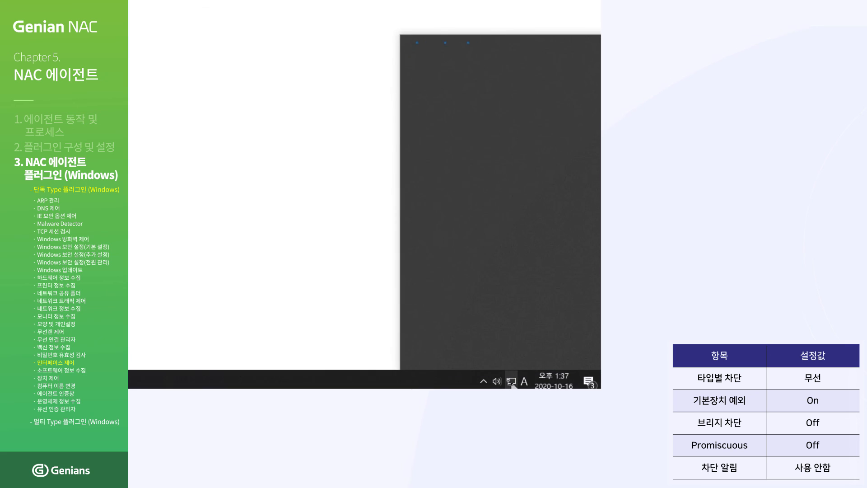
click(503, 111)
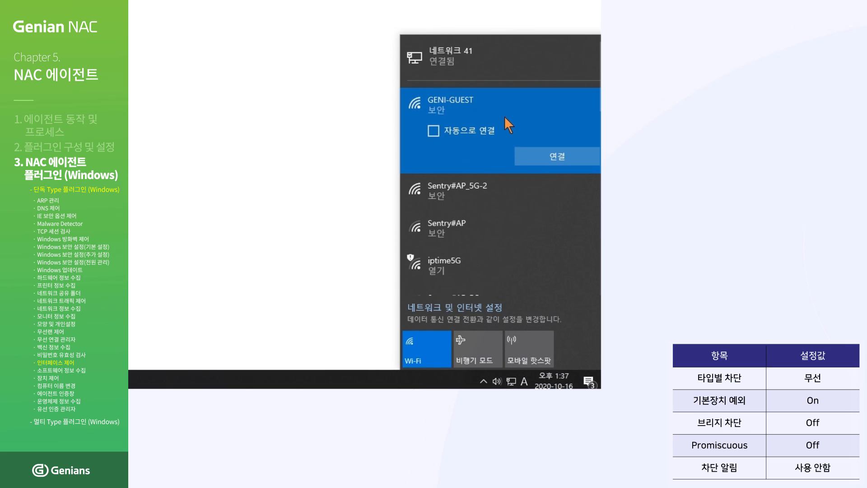
click(543, 156)
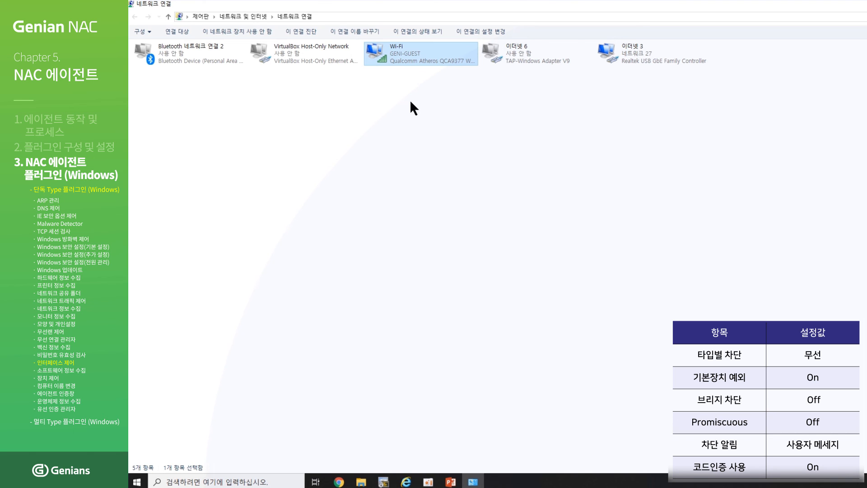
- Save the Interface Control plugin settings with code authentication and apply the changed policy
click(340, 482)
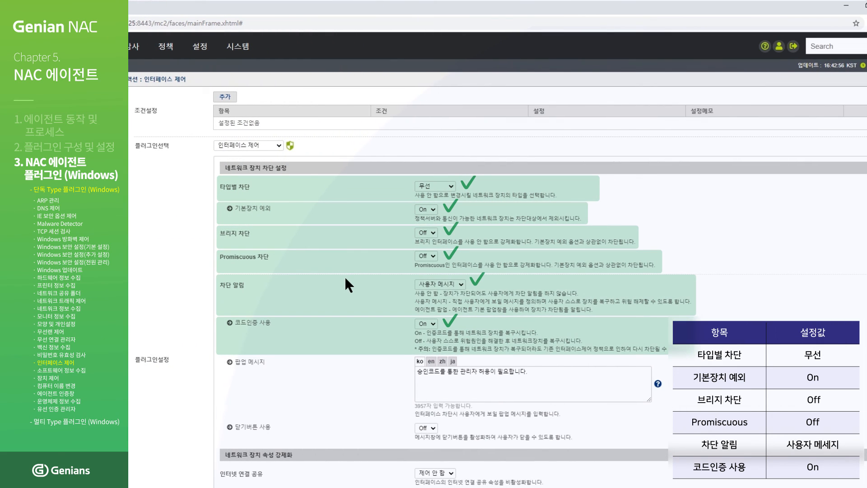
scroll(346, 276, down, 7)
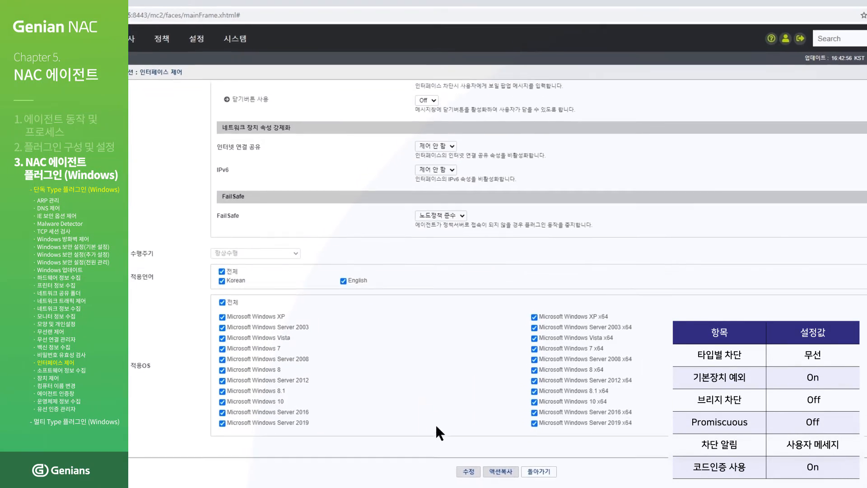
click(473, 470)
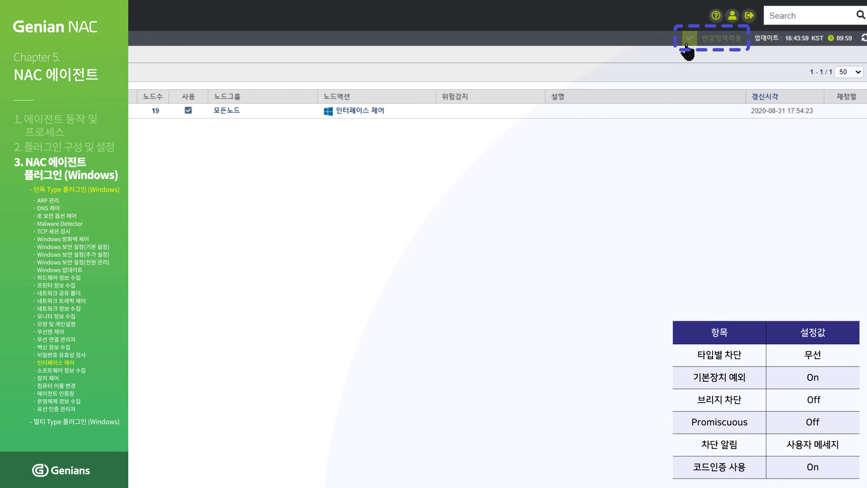
click(687, 43)
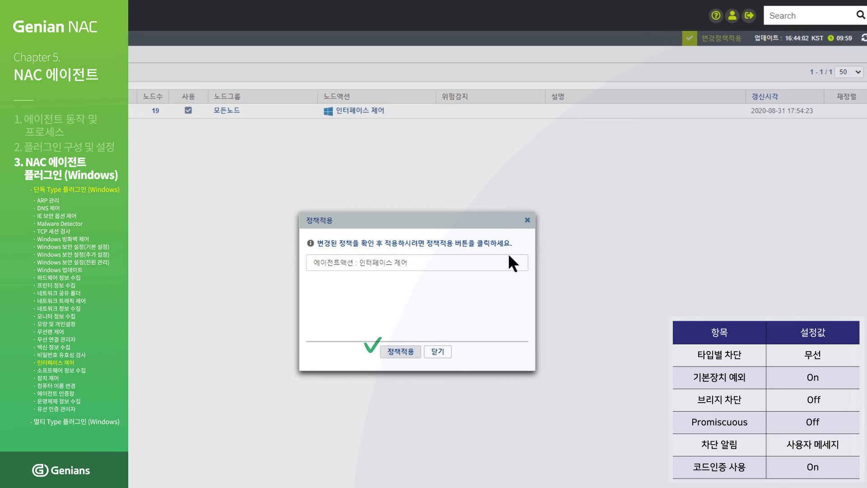
click(413, 360)
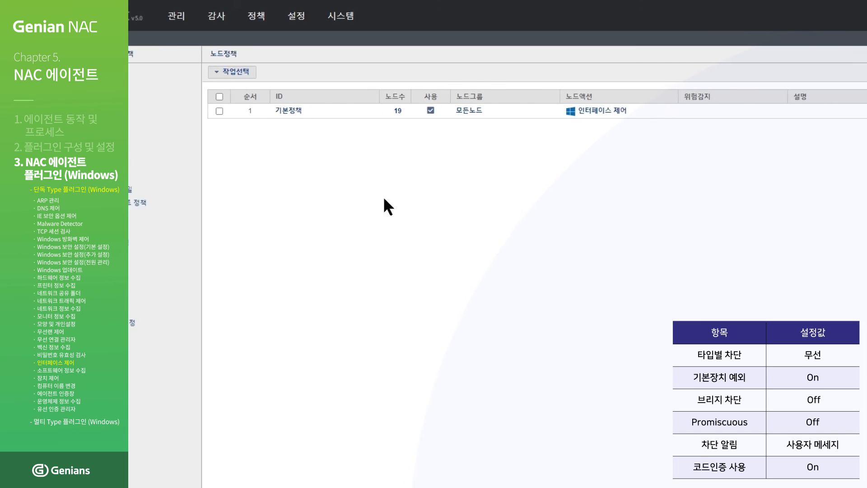
- Push 기본정책 to agents immediately using 작업선택 > 즉시적용
click(294, 111)
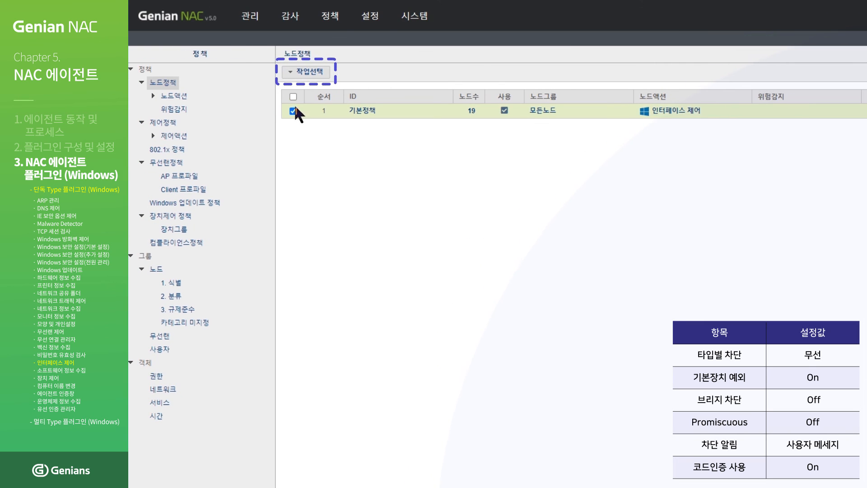
click(310, 72)
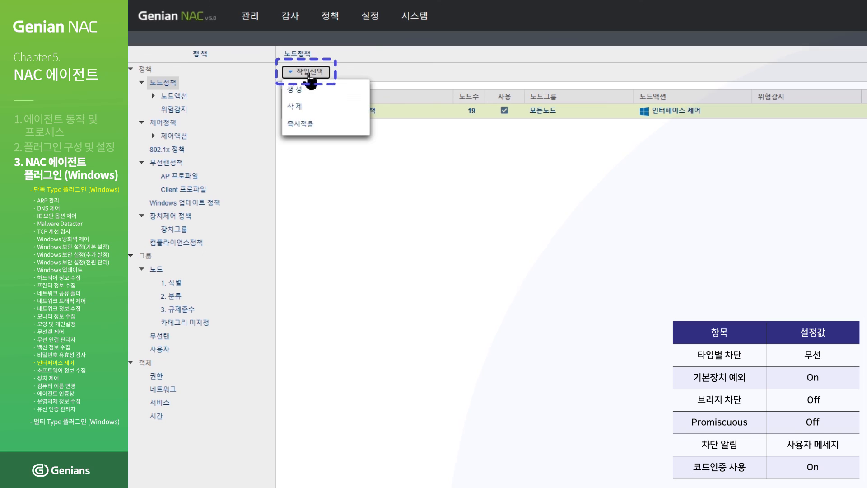
click(311, 128)
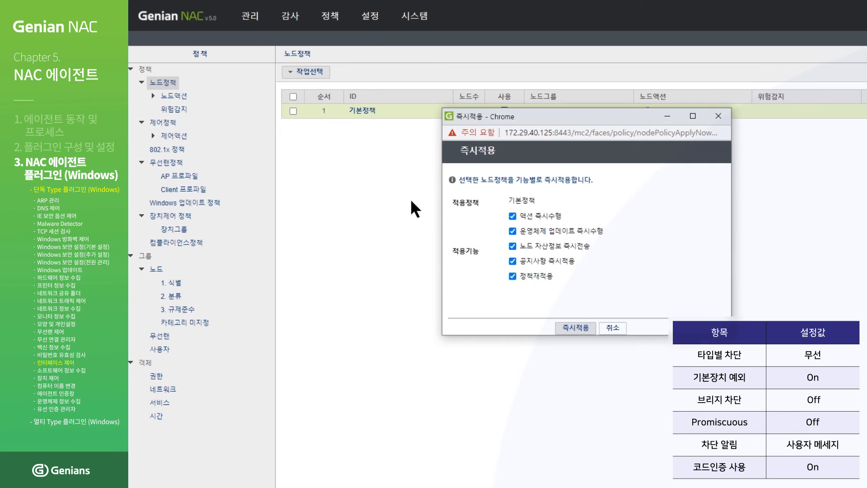
click(580, 328)
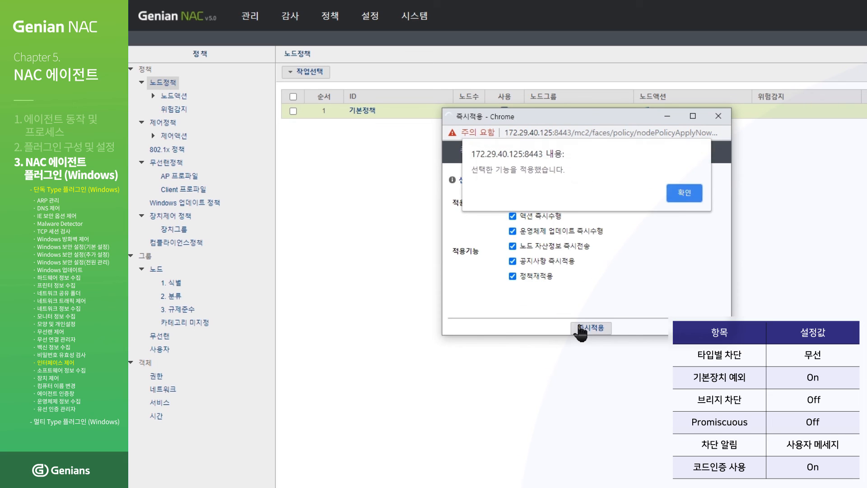
- Dismiss the alert, copy the 에이전트 코드, and open the 에이전트 인증코드 발급 form
click(674, 193)
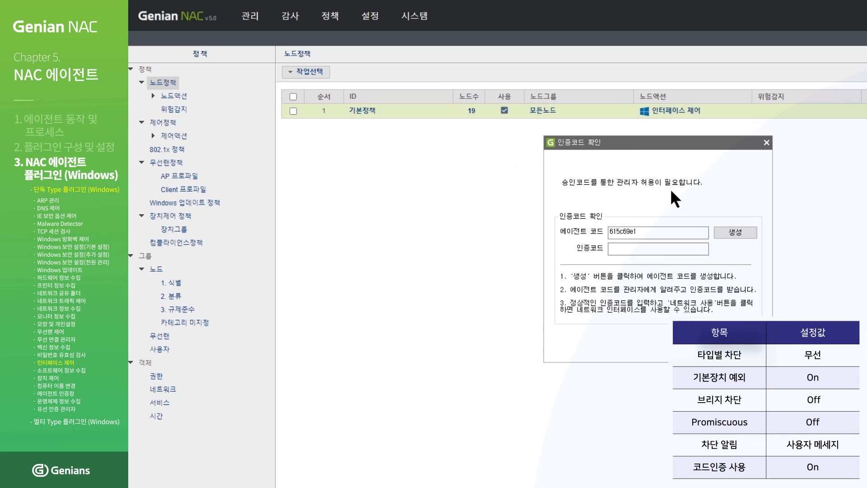
drag(521, 231, 456, 230)
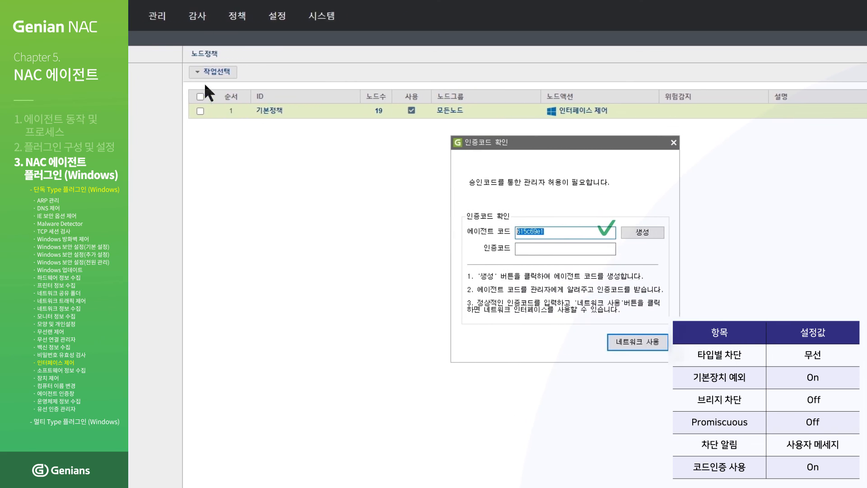
mouse_move(227, 27)
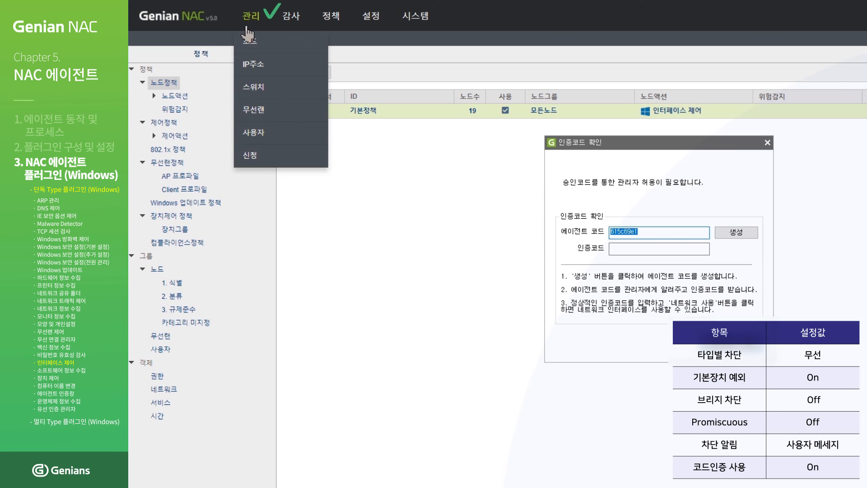
click(249, 156)
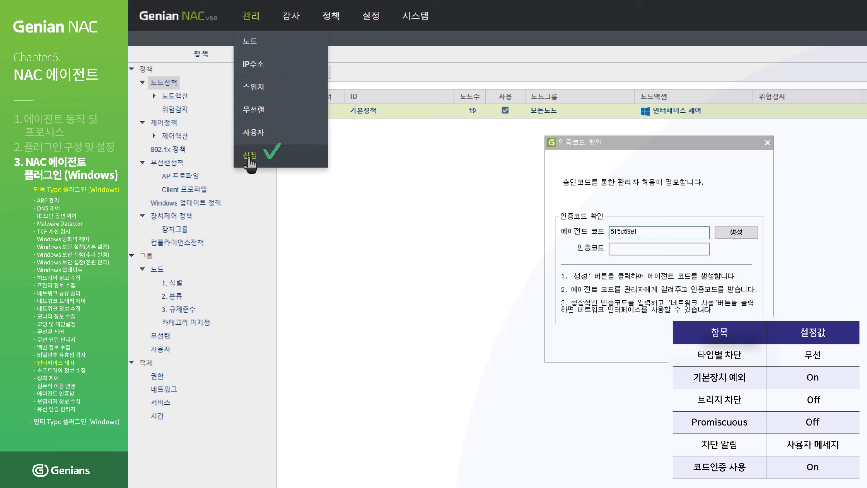
click(200, 301)
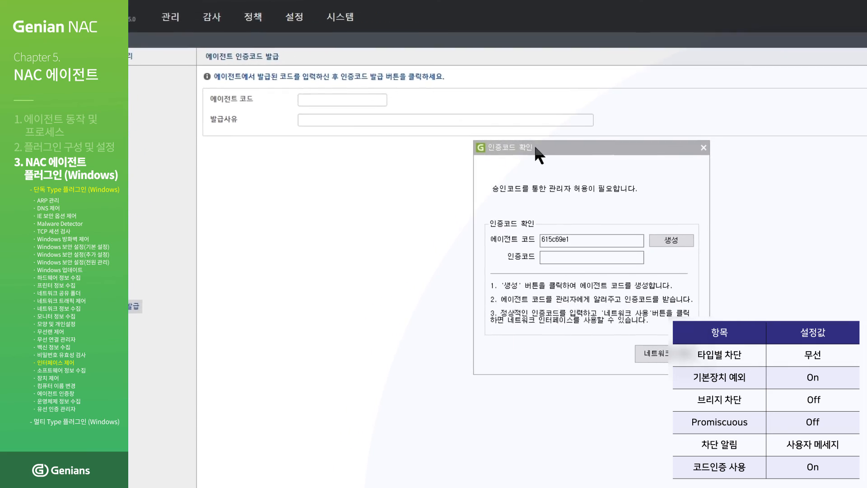
drag(604, 143, 739, 145)
key(ctrl+c)
drag(628, 161, 810, 175)
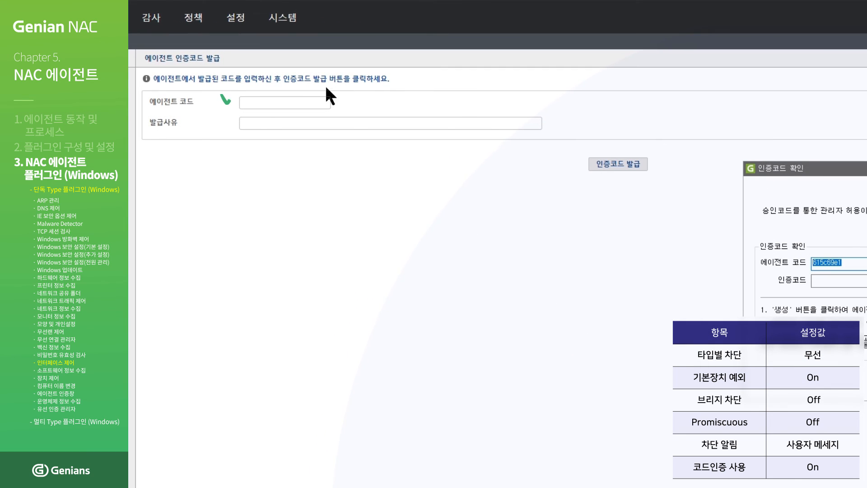
- Paste the agent code into 에이전트 코드 and issue an authorization code for it
click(311, 100)
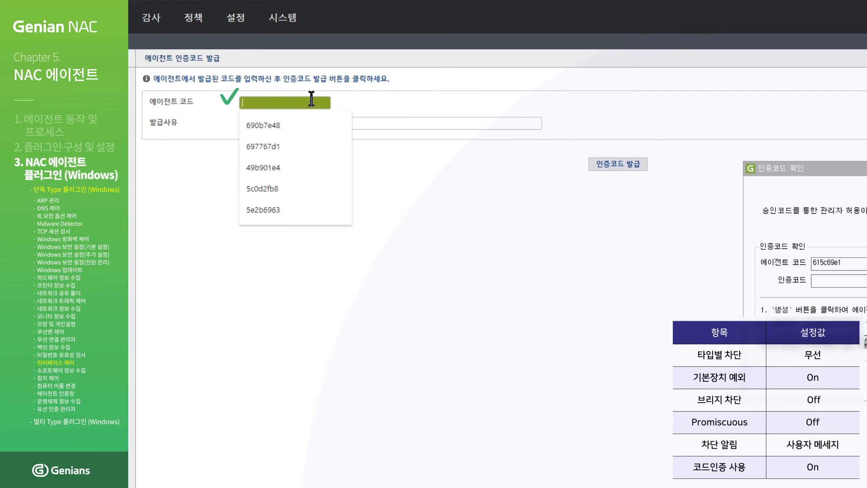
key(ctrl+v)
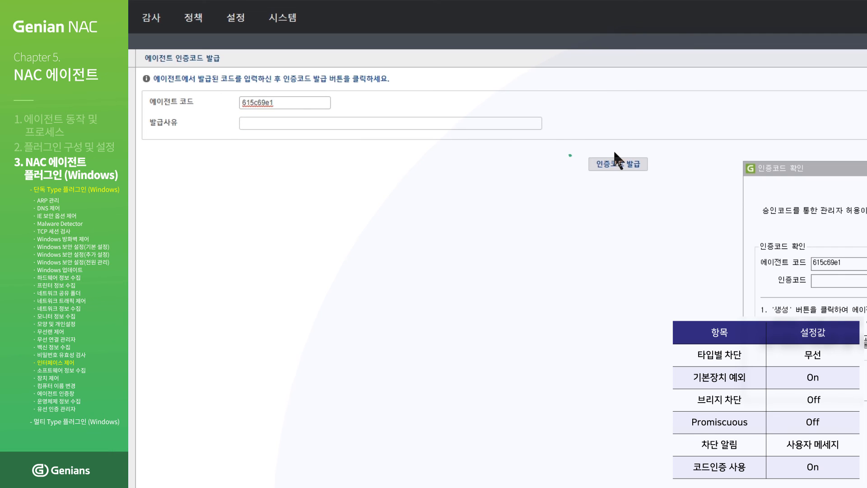
click(628, 164)
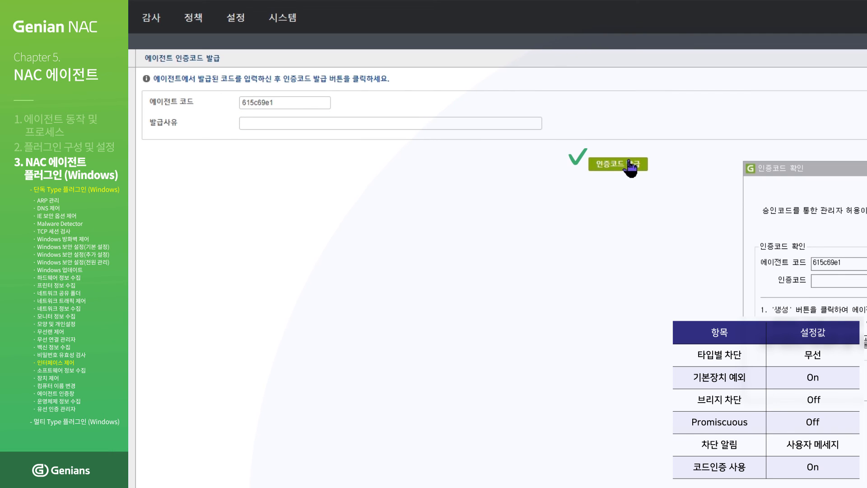
- Copy the issued code into the agent prompt's 인증코드 field and request 네트워크 사용
drag(626, 155, 687, 156)
key(ctrl+c)
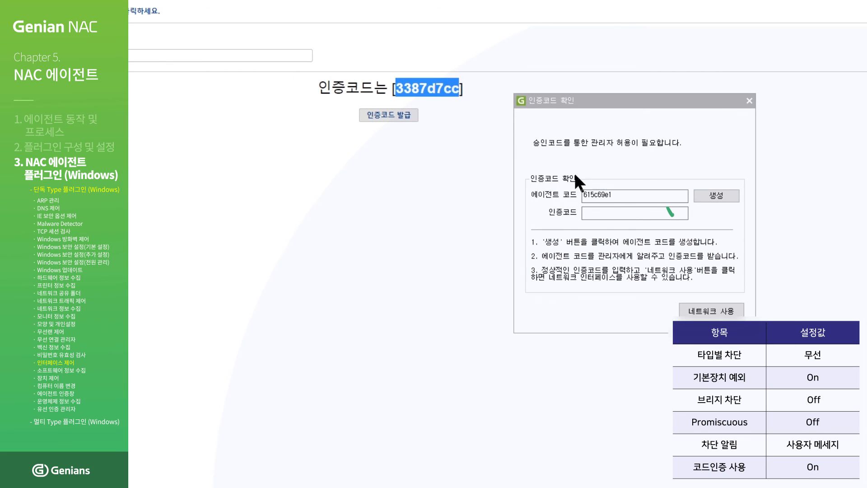
click(637, 210)
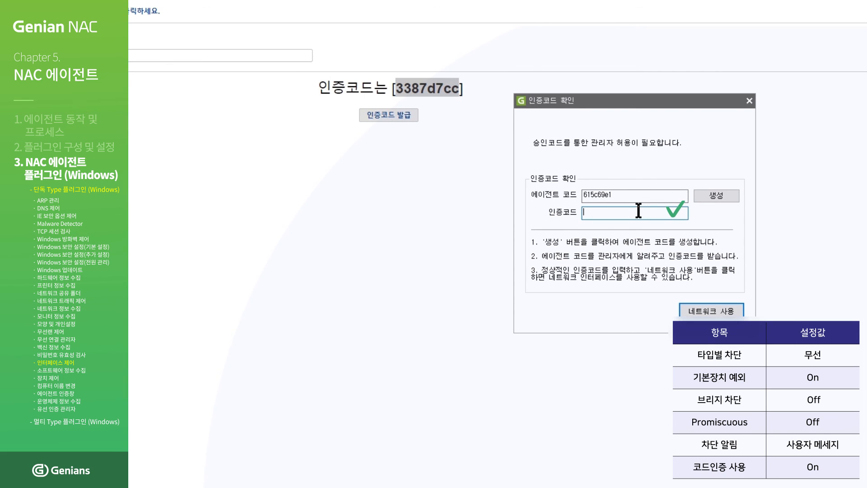
key(ctrl+v)
click(721, 312)
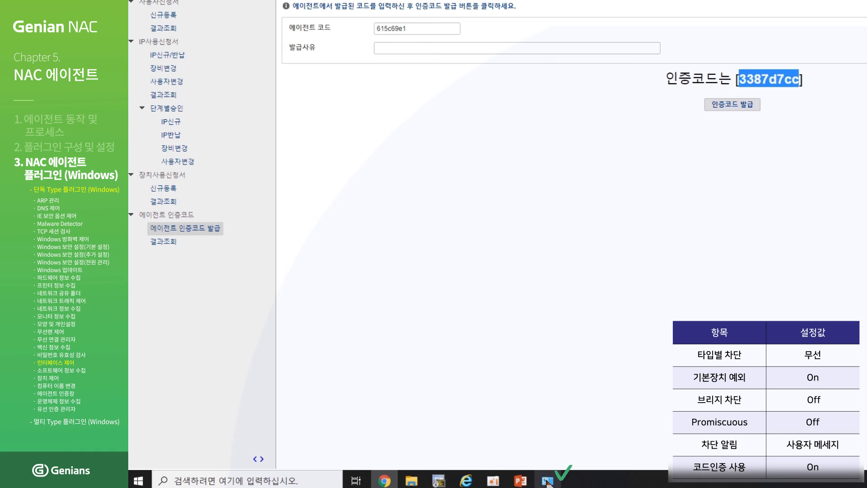
- Connect the Wi-Fi adapter to the GENI-GUEST wireless network from the tray network list
click(547, 482)
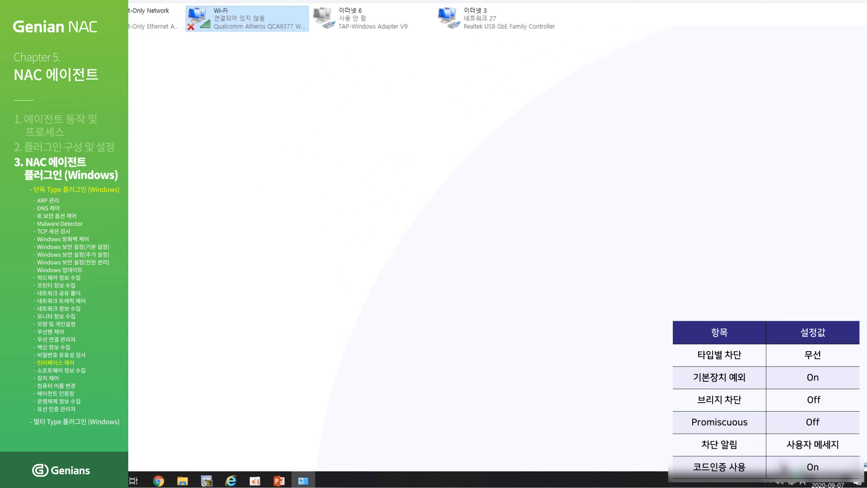
click(797, 482)
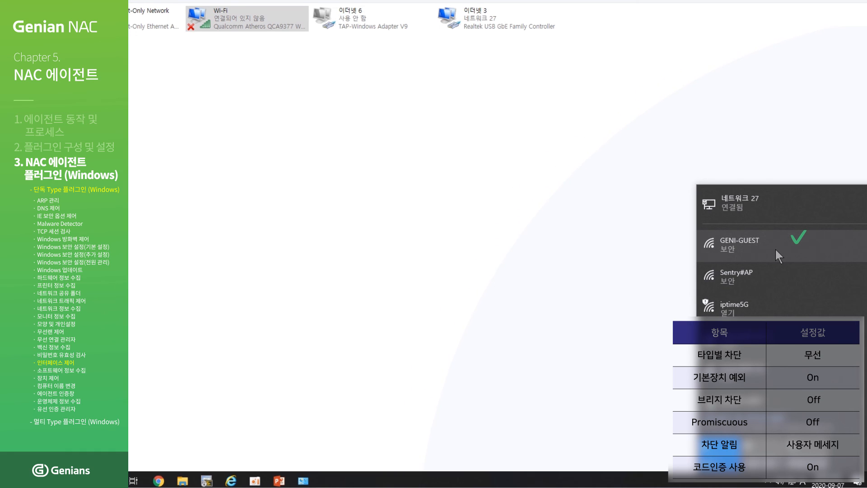
click(776, 249)
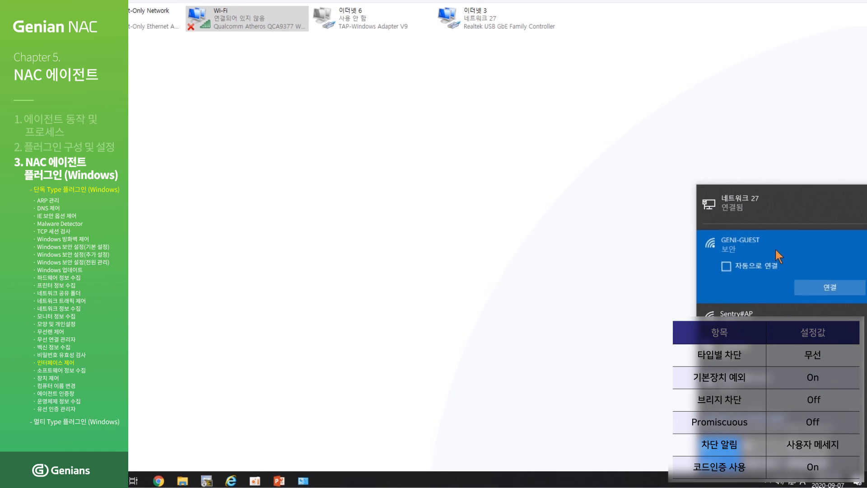
click(835, 290)
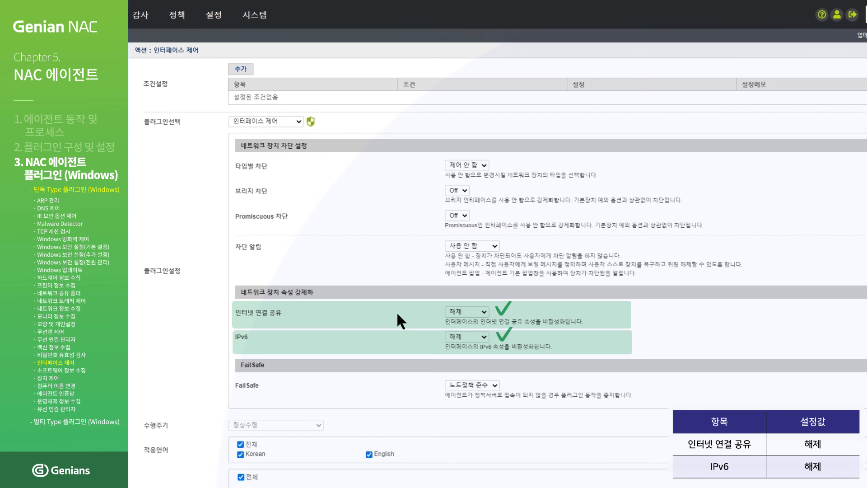
- Save the interface-control action that sets 인터넷 연결 공유 and IPv6 to 해제
scroll(397, 314, down, 4)
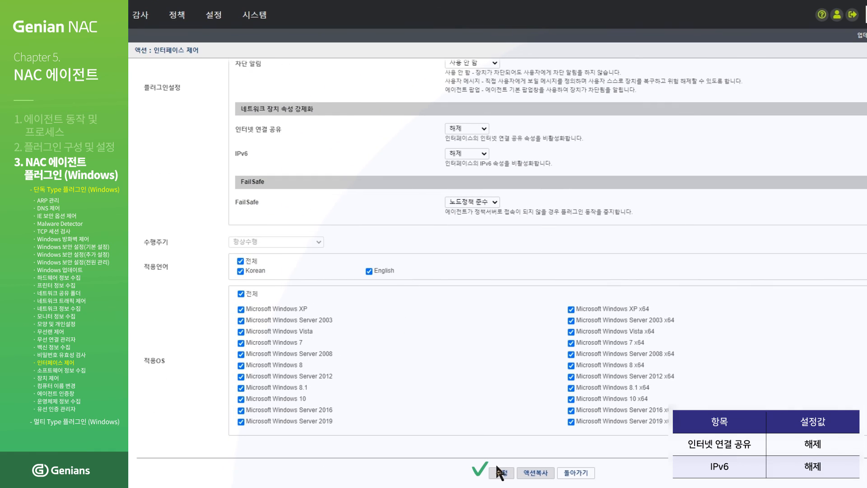
click(501, 473)
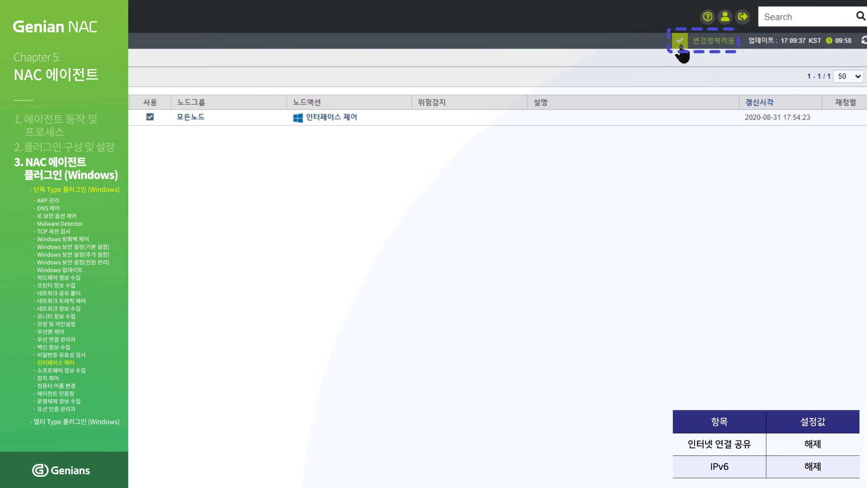
click(681, 43)
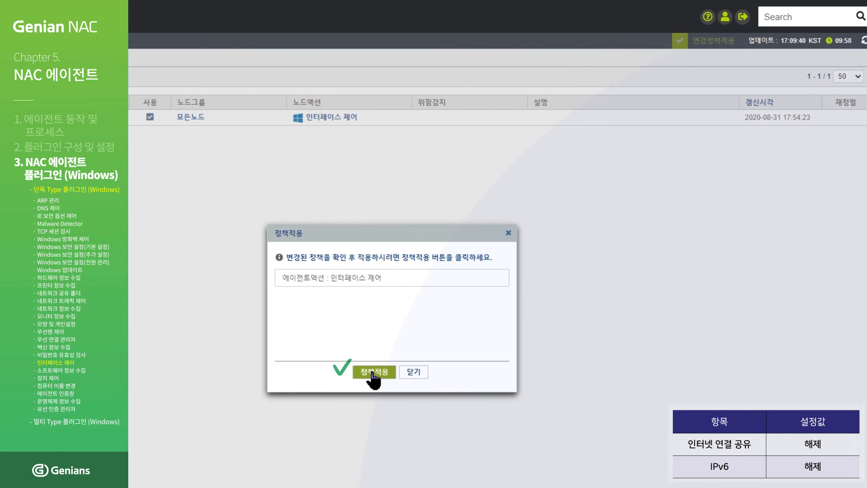
- Apply the 기본정책 node policy to agents with 즉시적용 and confirm it
click(373, 375)
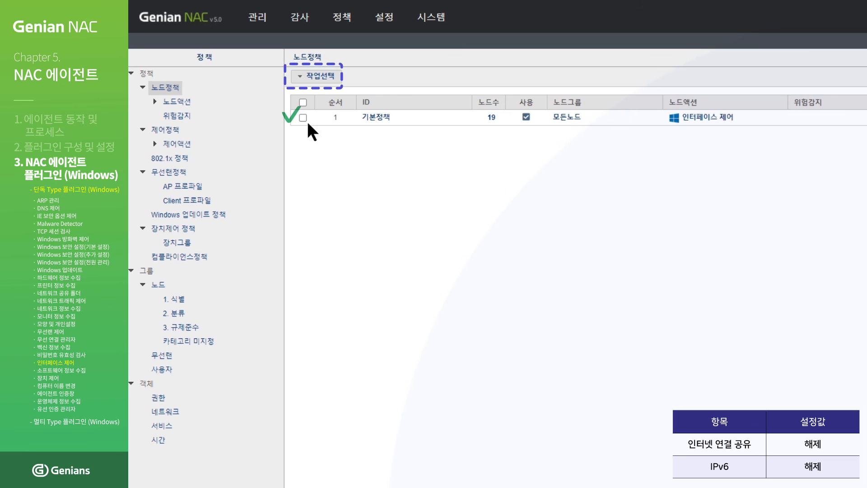
click(303, 117)
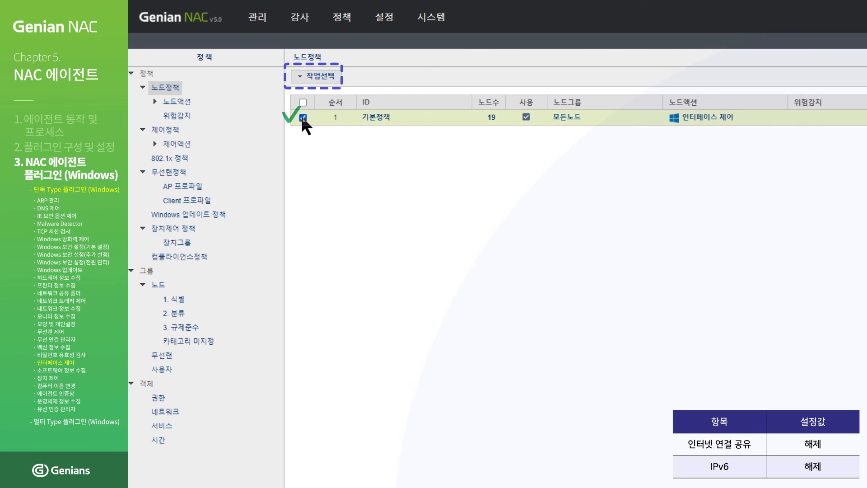
click(319, 80)
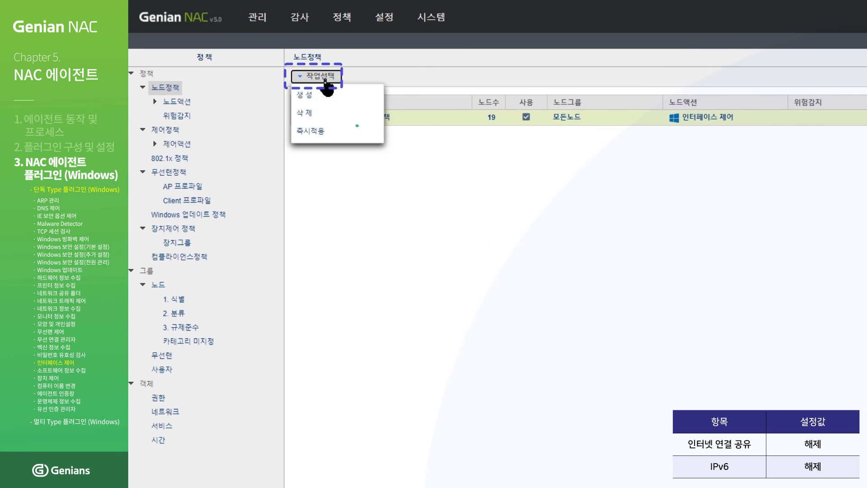
click(330, 136)
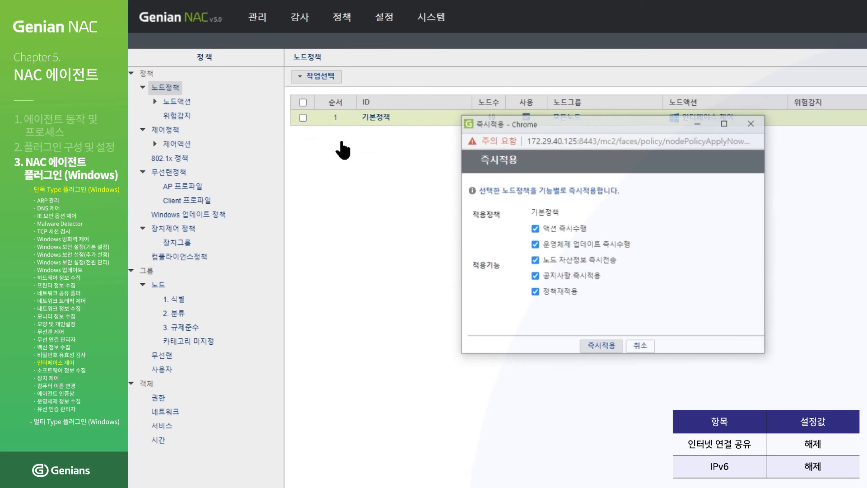
click(607, 347)
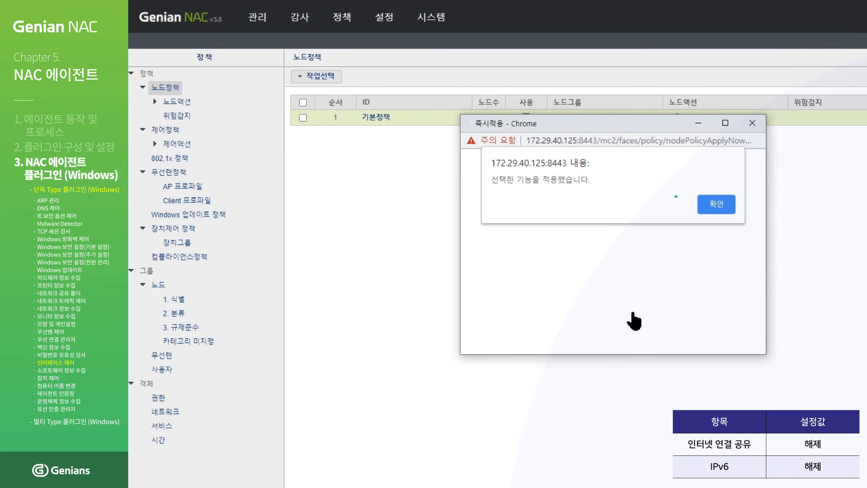
click(721, 206)
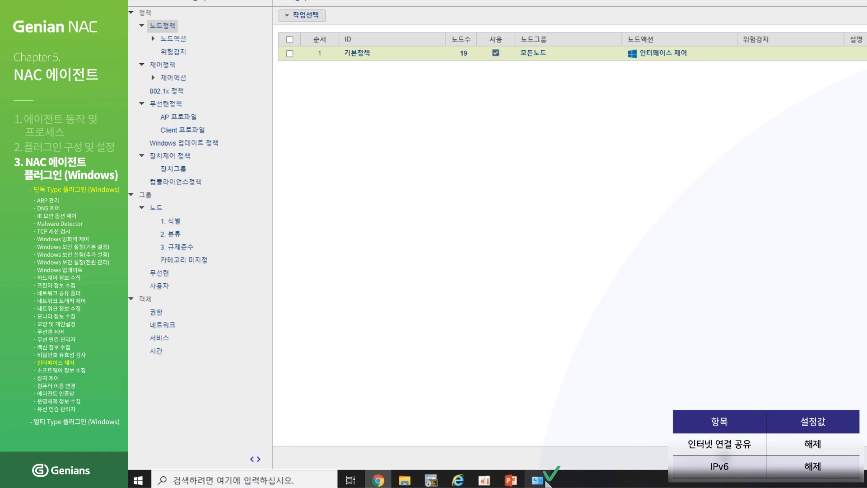
- Check in 이더넷 3's properties that IPv6 is unticked and internet connection sharing is off
click(542, 480)
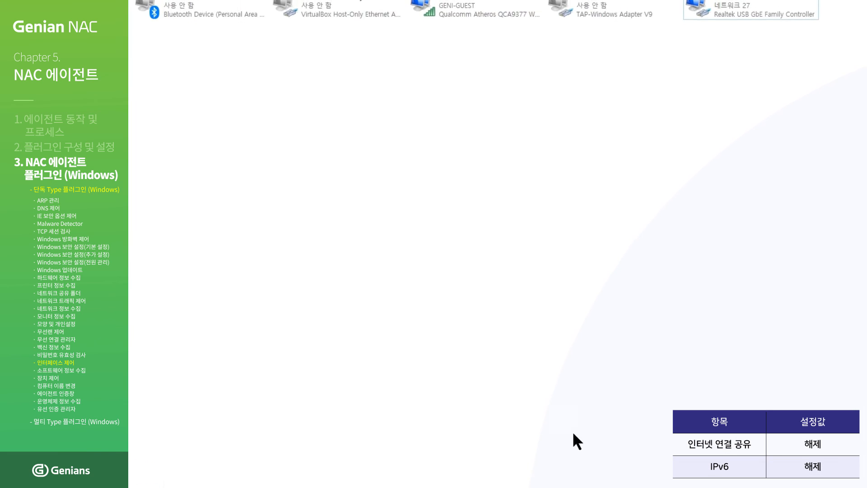
click(742, 69)
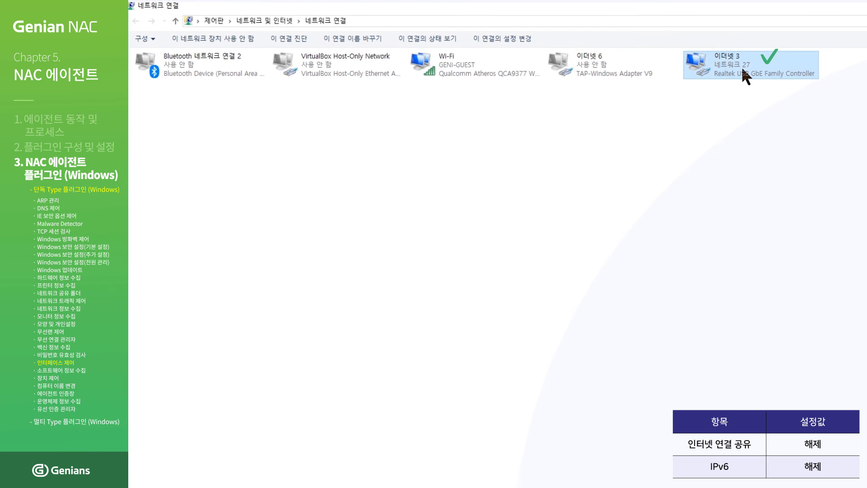
right_click(743, 69)
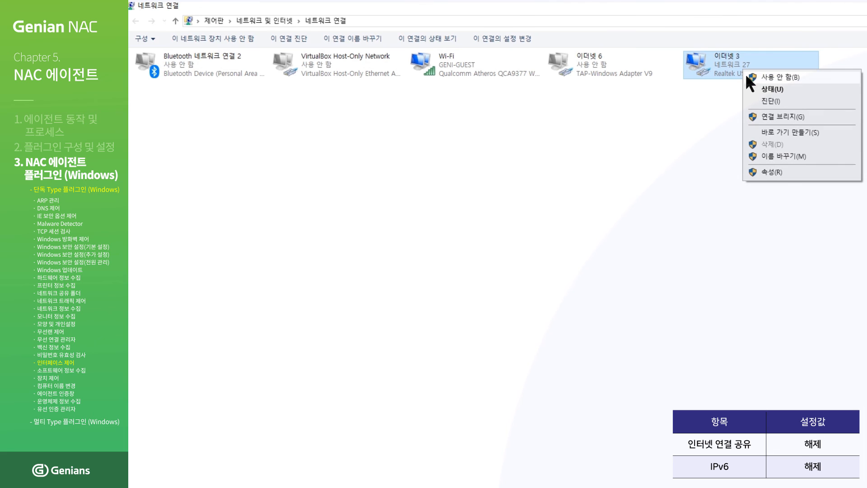
click(780, 172)
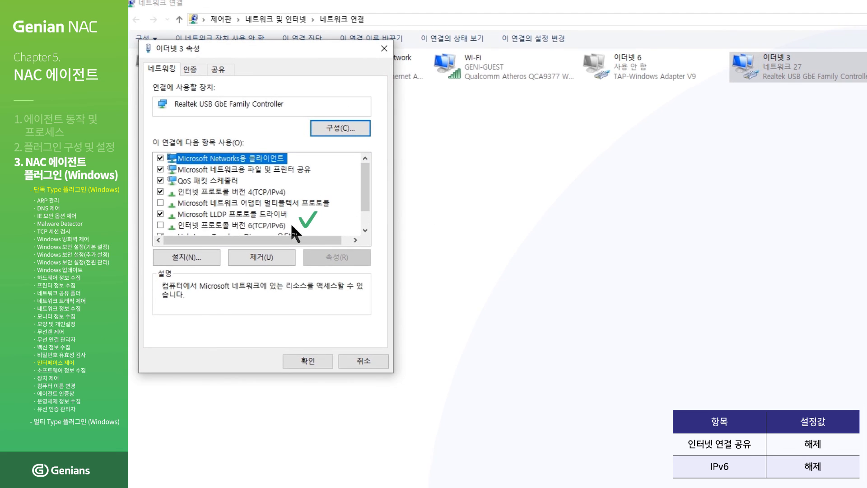
click(288, 226)
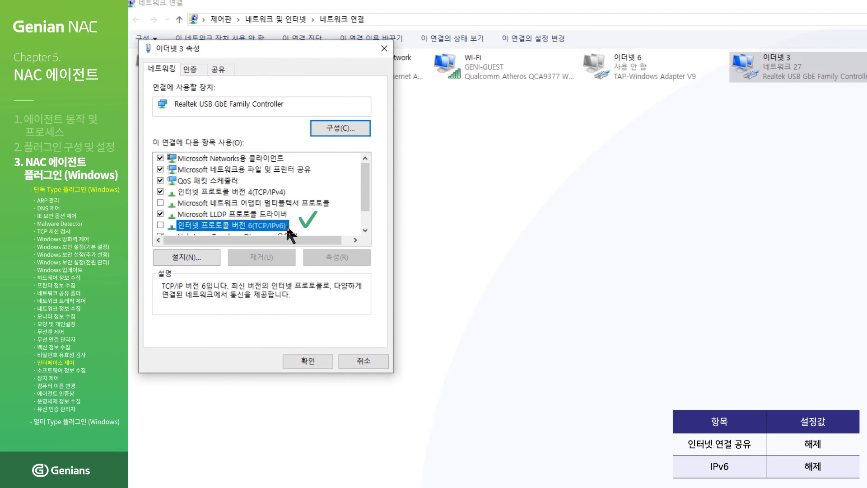
click(219, 69)
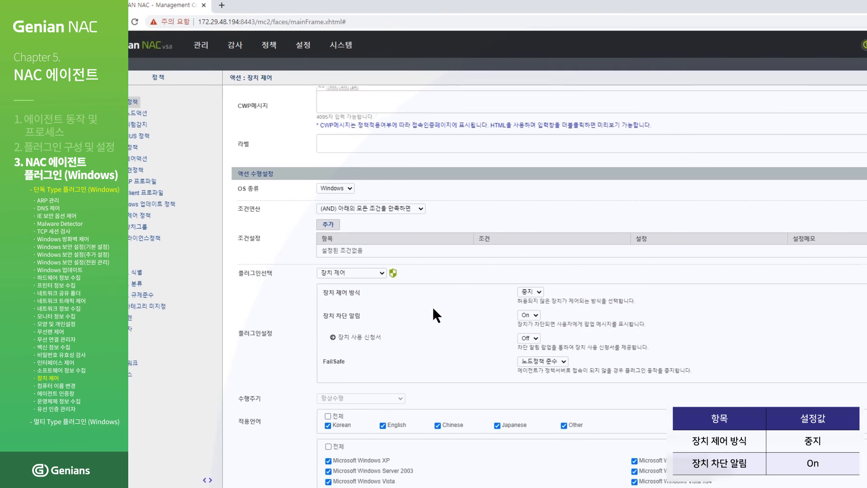
- Save the device-control action settings with 수정
scroll(465, 307, down, 3)
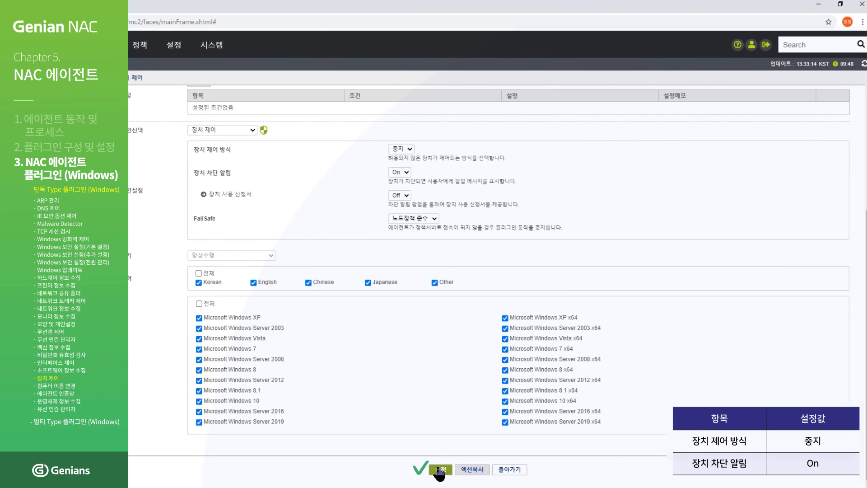
click(441, 470)
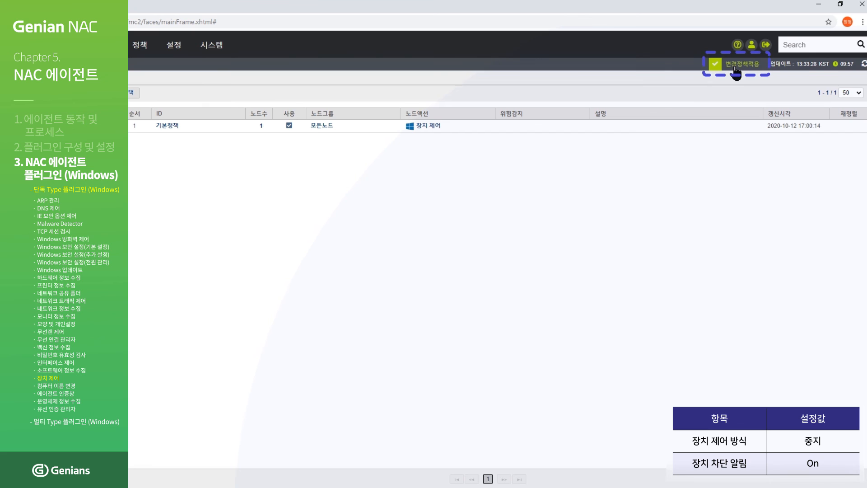
click(736, 68)
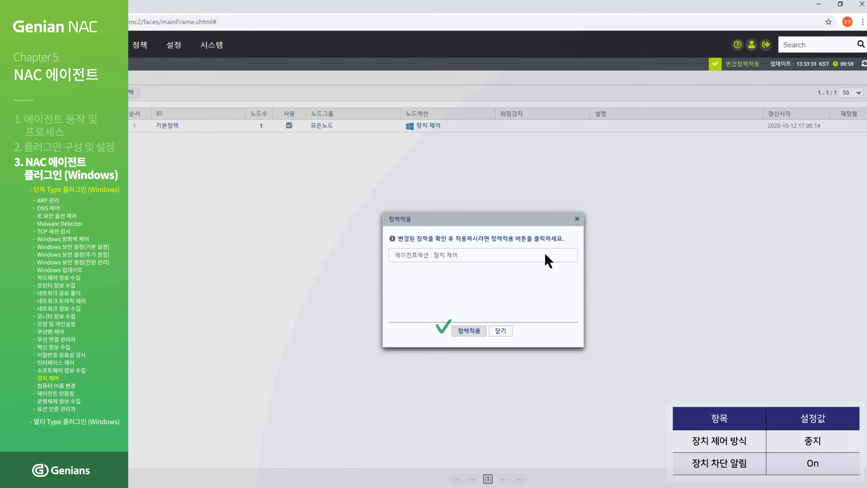
- Push the 기본정책 node policy to agents with 즉시적용 and confirm it
click(465, 332)
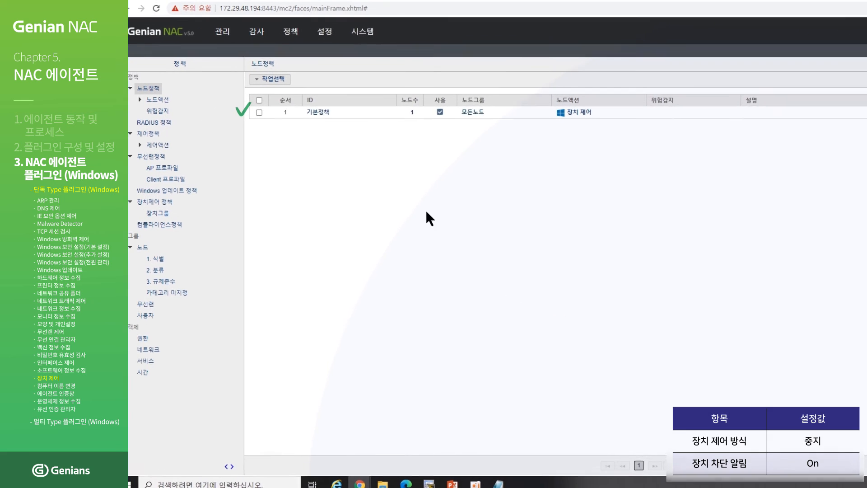
click(271, 112)
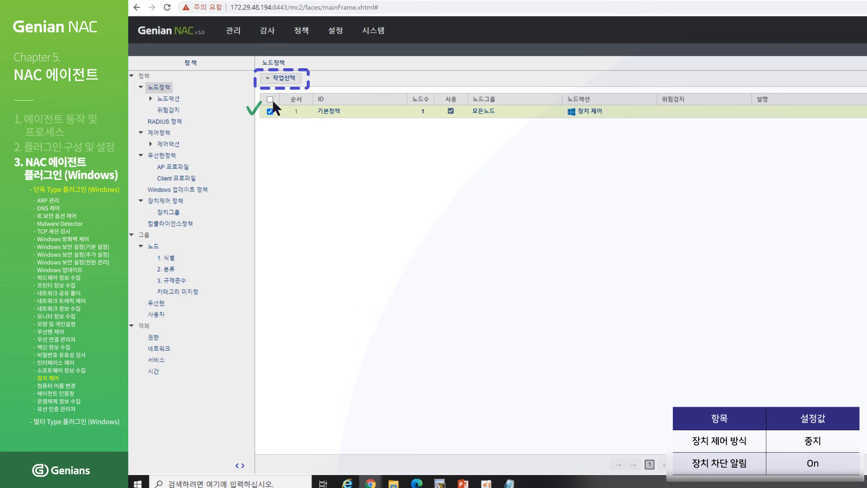
click(286, 82)
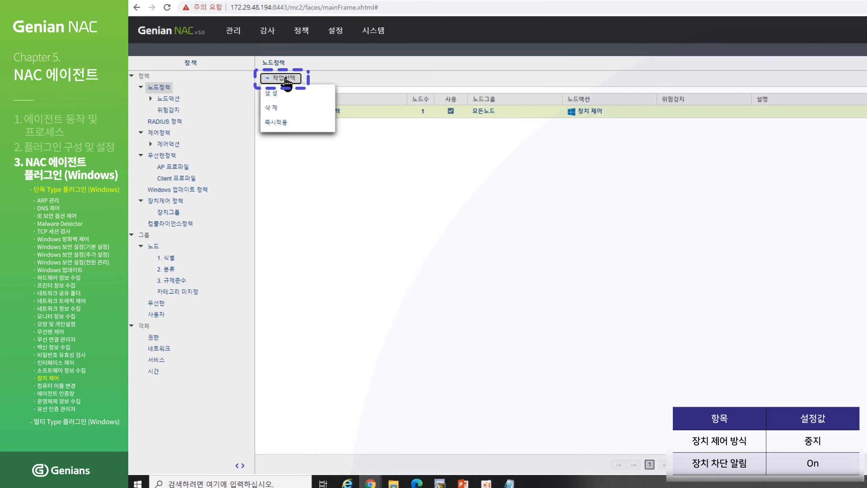
click(284, 125)
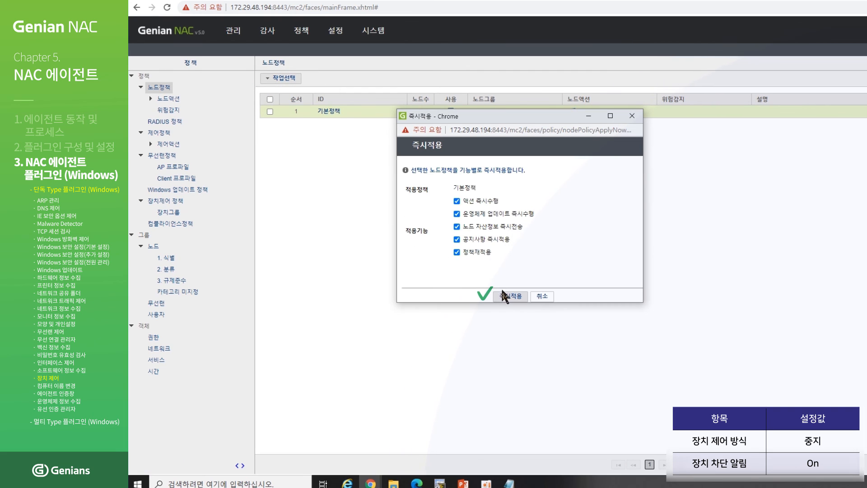
click(511, 297)
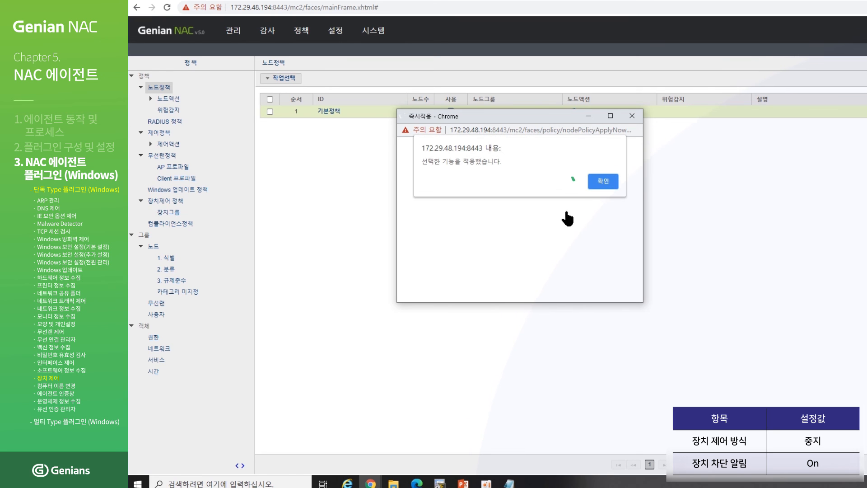
click(593, 184)
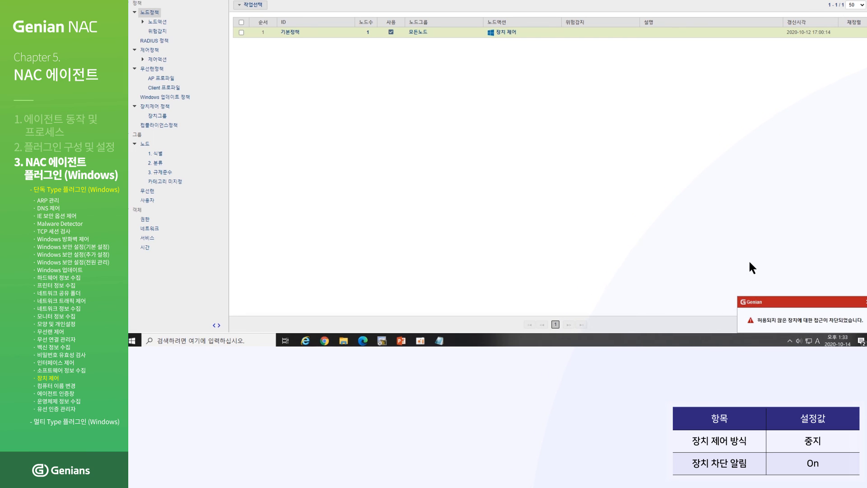
- Launch Device Manager via devmgmt.msc and select USB 대용량 저장 장치 under 범용 직렬 버스 컨트롤러
key(super+r)
text(devmgmt.msc)
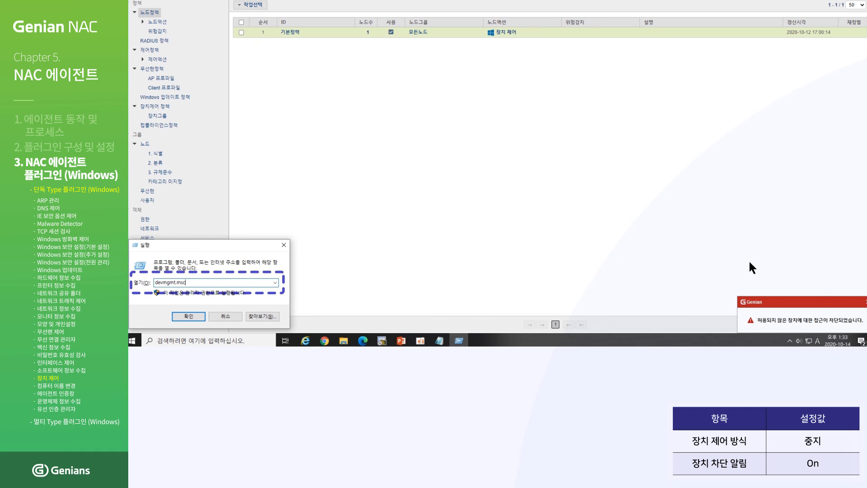
key(Return)
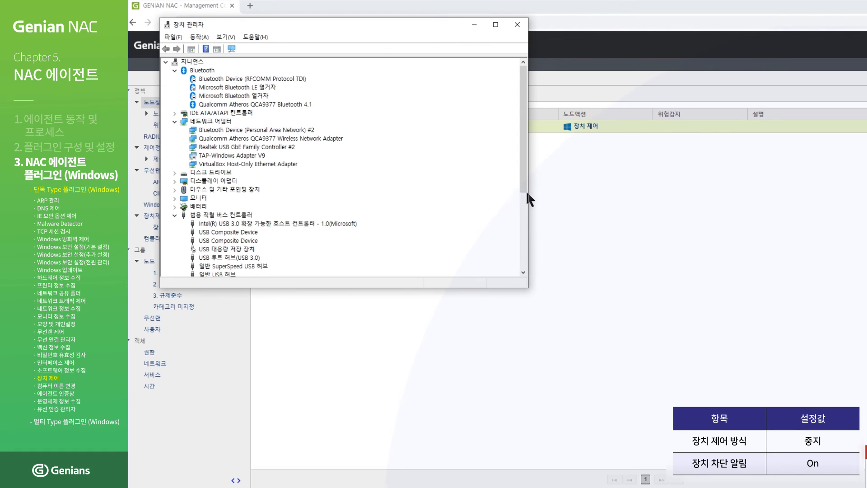
drag(523, 187, 523, 218)
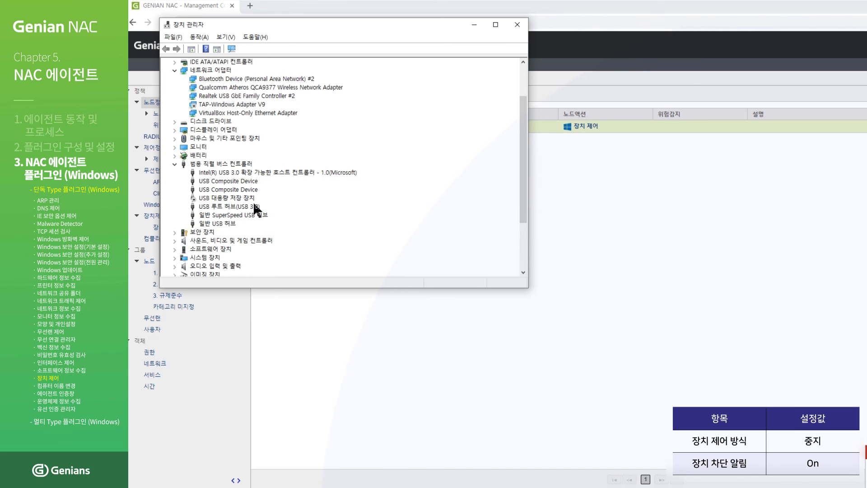
click(210, 199)
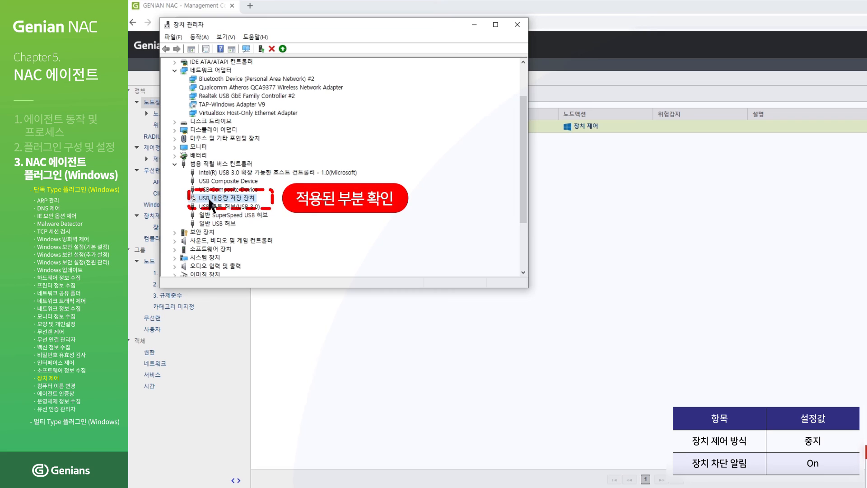
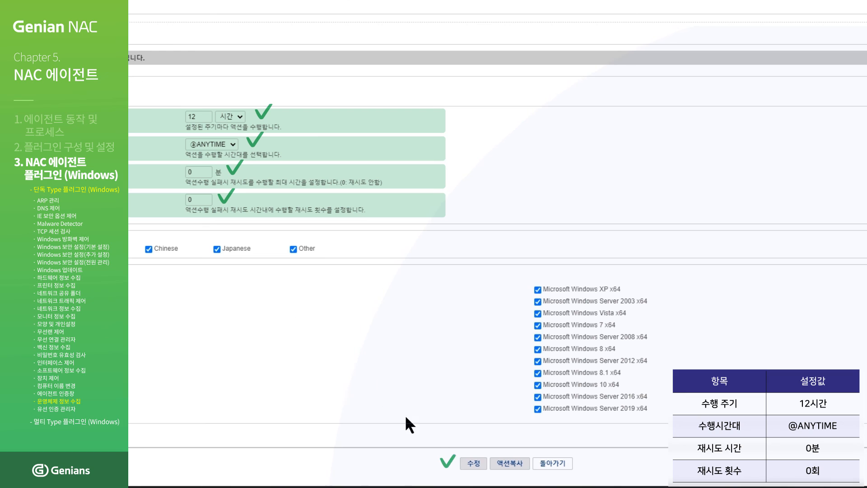
click(467, 465)
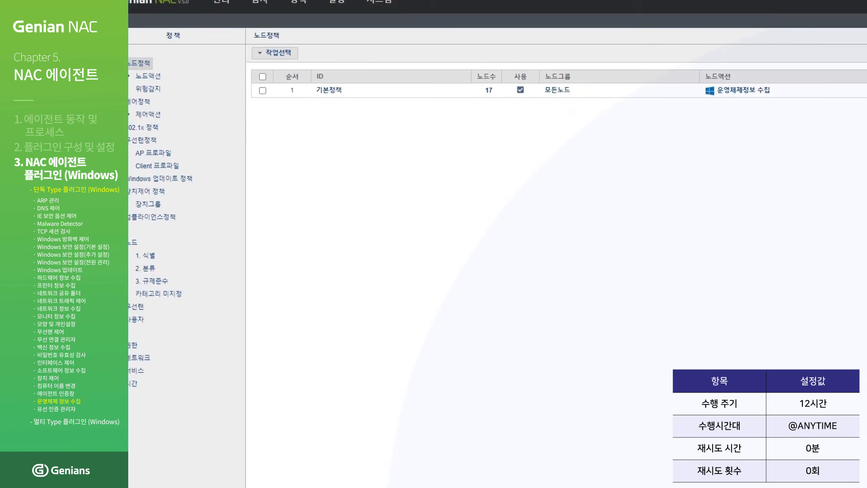
- Push 기본정책 to its nodes with 즉시적용, confirm it, and list the policy's 17 nodes
click(287, 105)
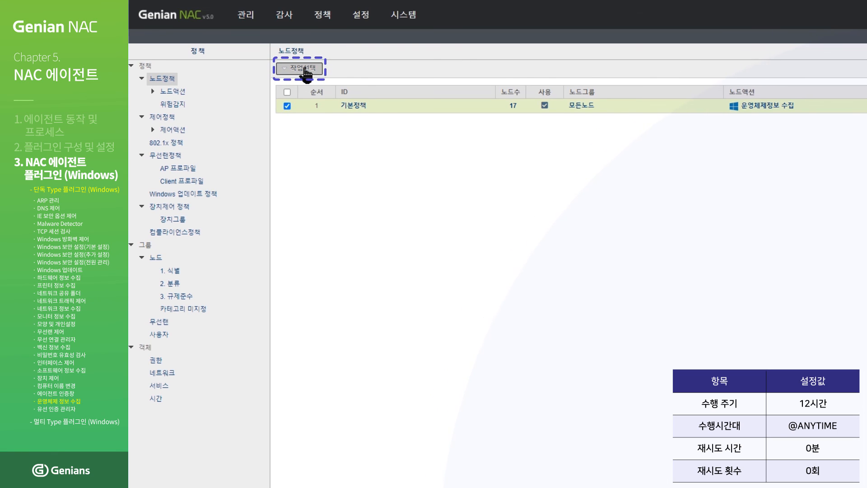
click(302, 68)
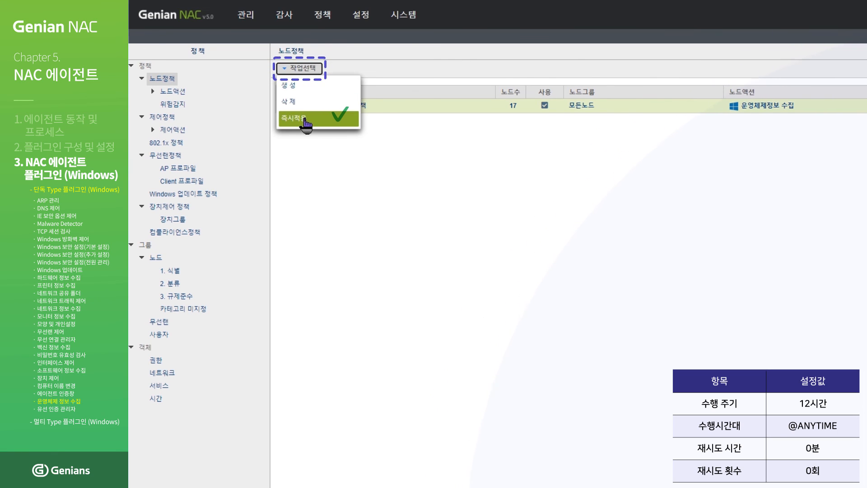
click(304, 118)
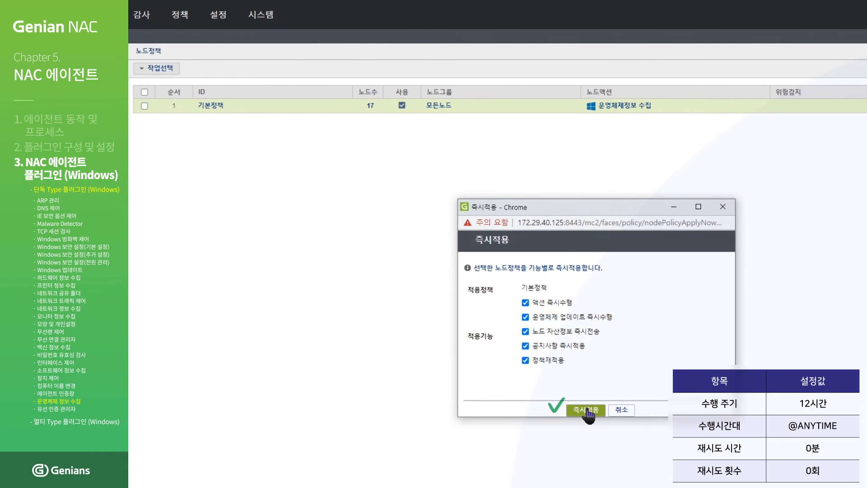
click(587, 410)
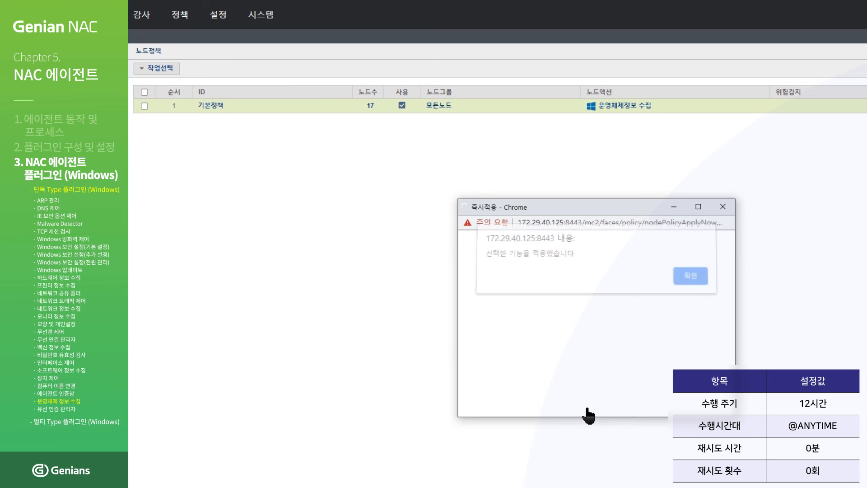
click(689, 280)
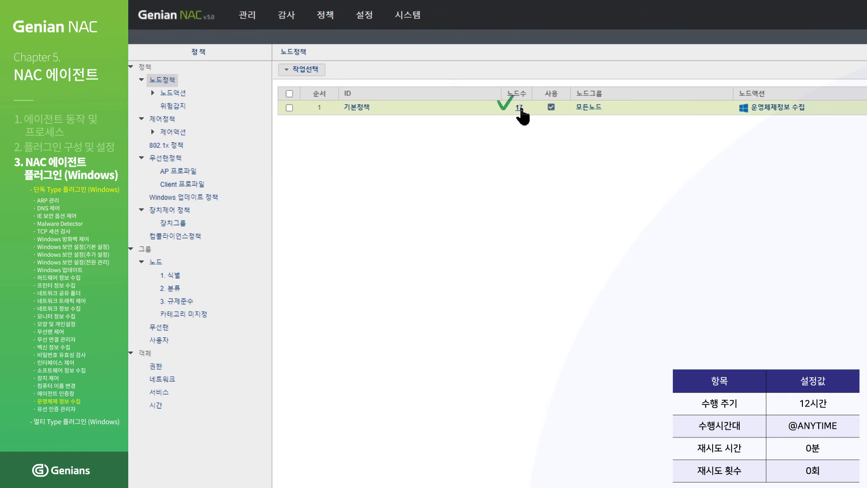
click(520, 109)
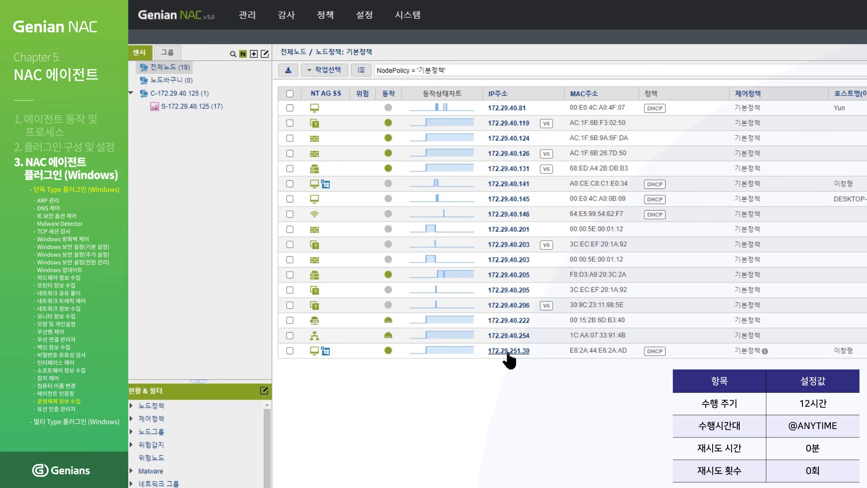
- Open node 172.29.251.39 and view its 시스템정보 tab
click(509, 353)
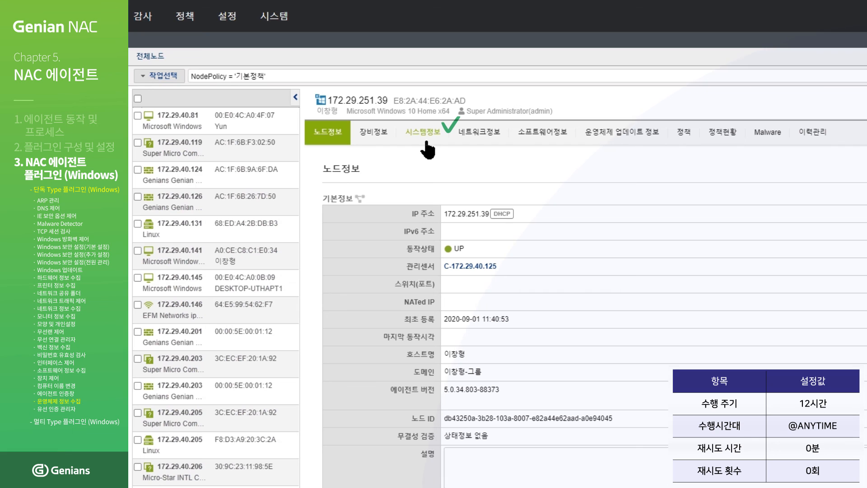
click(426, 141)
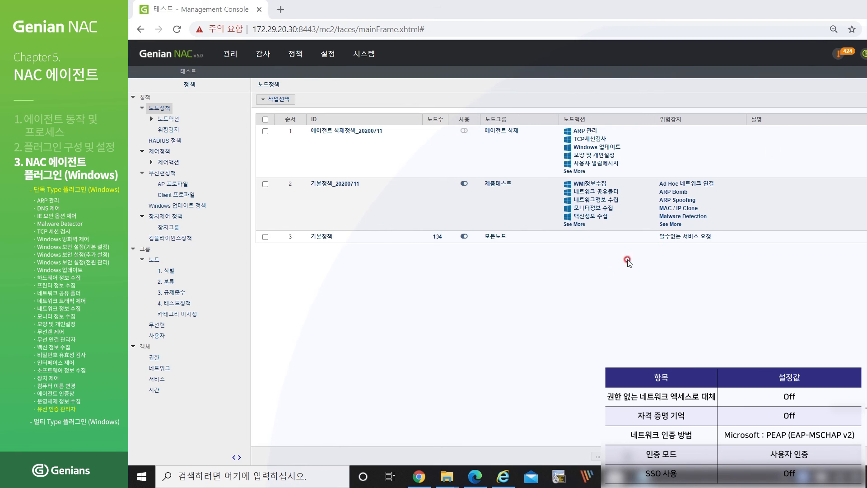
- Set 빠른 다시 연결 사용 to Off in 유선인증관리자, save, and apply the pending policy change
click(168, 120)
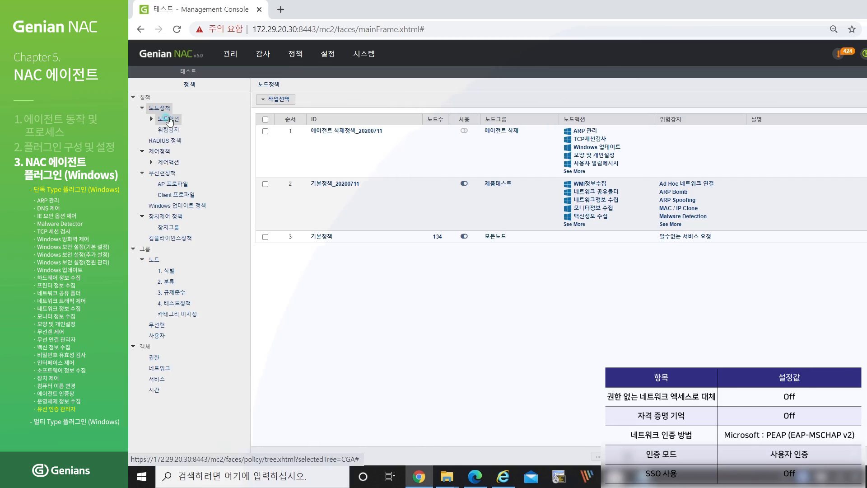
scroll(413, 253, down, 5)
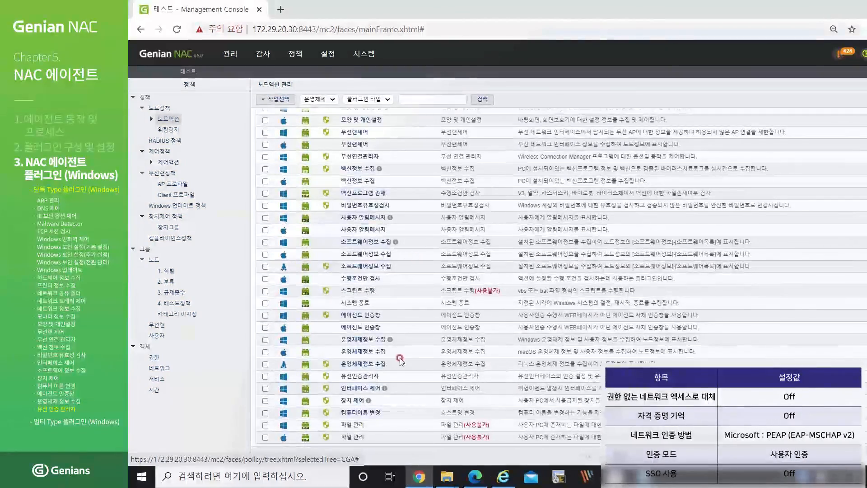
click(361, 380)
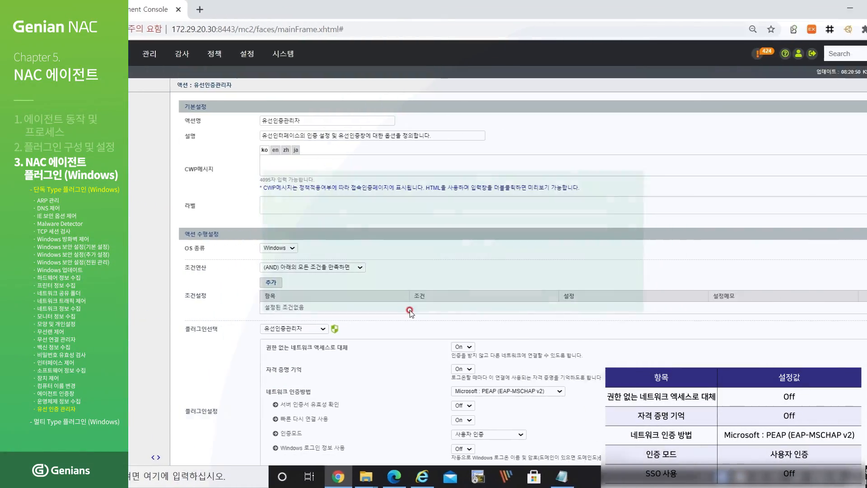
scroll(507, 310, down, 4)
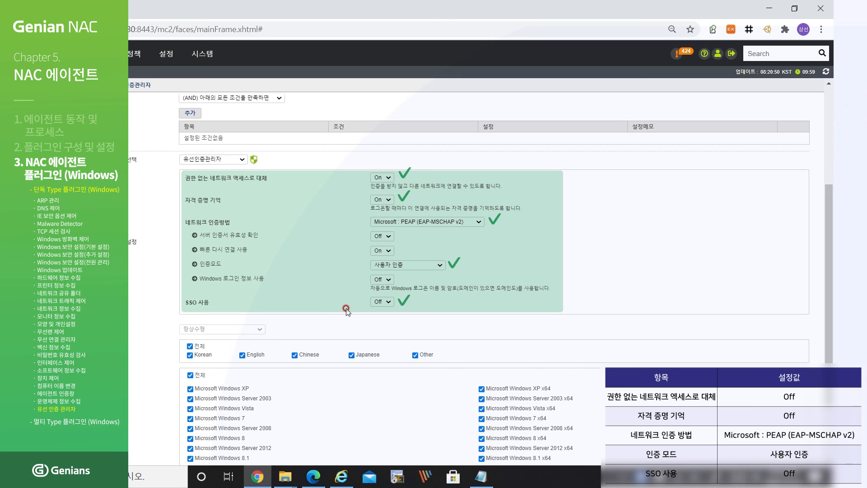
click(381, 252)
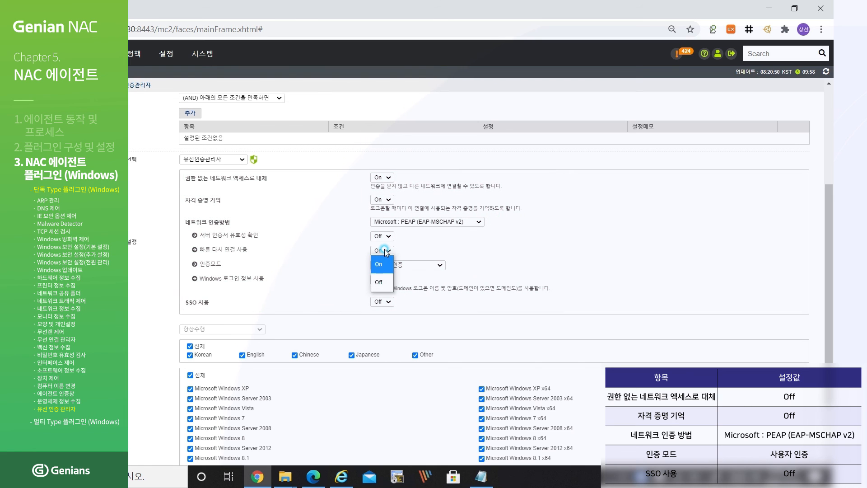
click(378, 273)
scroll(529, 271, down, 2)
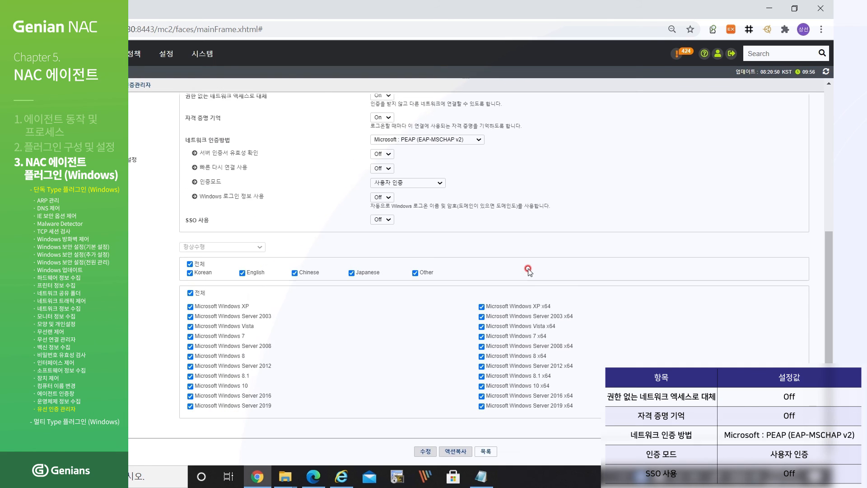
click(424, 448)
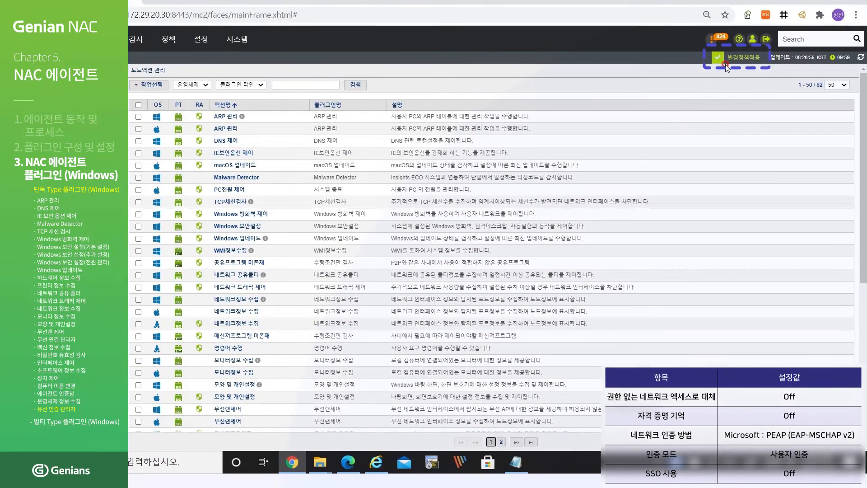
click(726, 66)
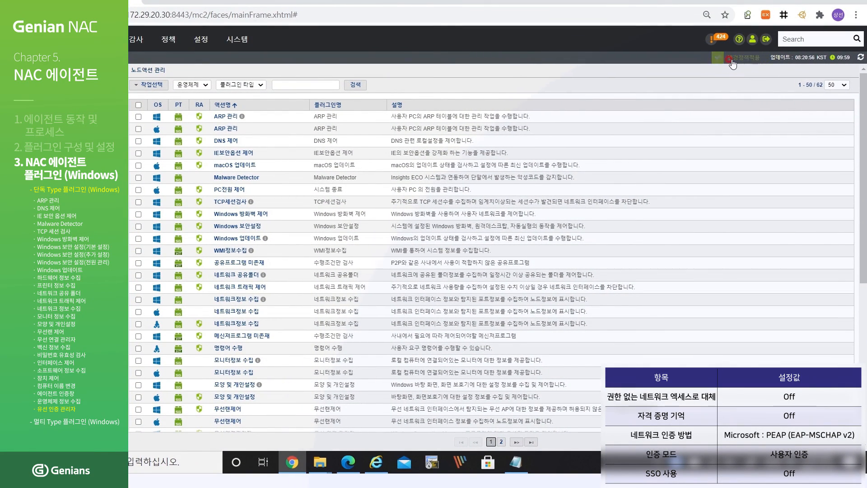
click(482, 309)
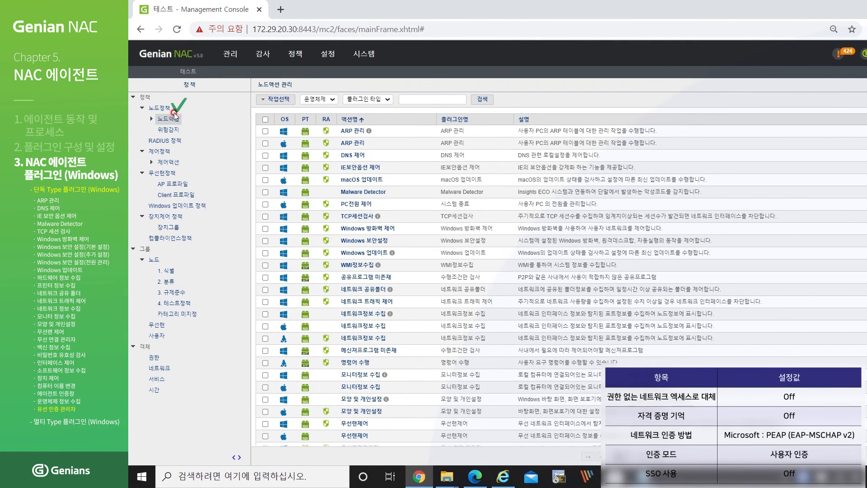
- In 기본정책, search '유선인', add 유선인증관리자 as the node action, and save with 수정
click(166, 109)
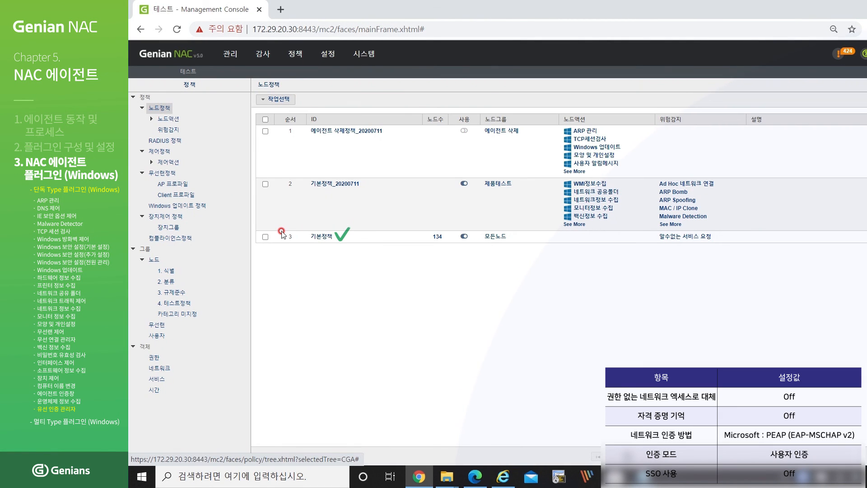
click(319, 236)
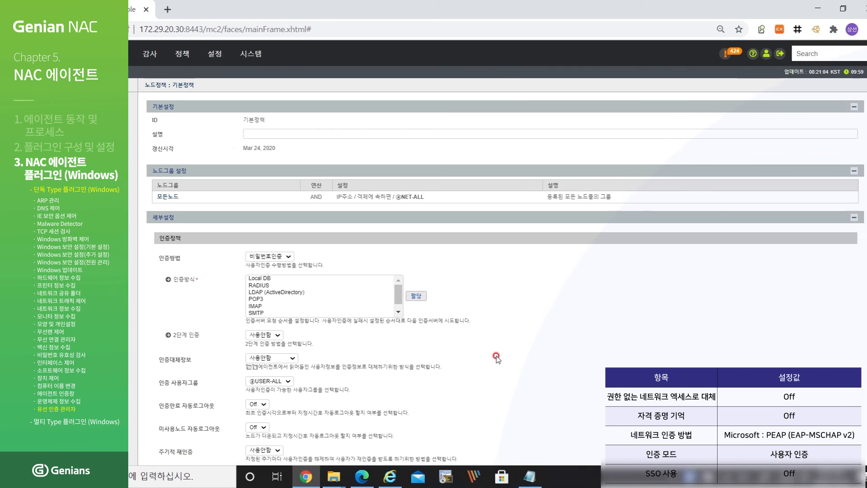
scroll(497, 359, down, 15)
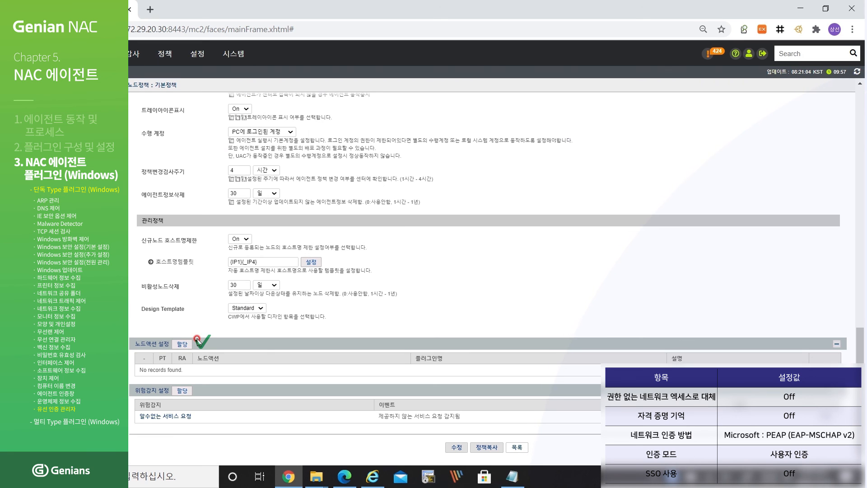
click(183, 343)
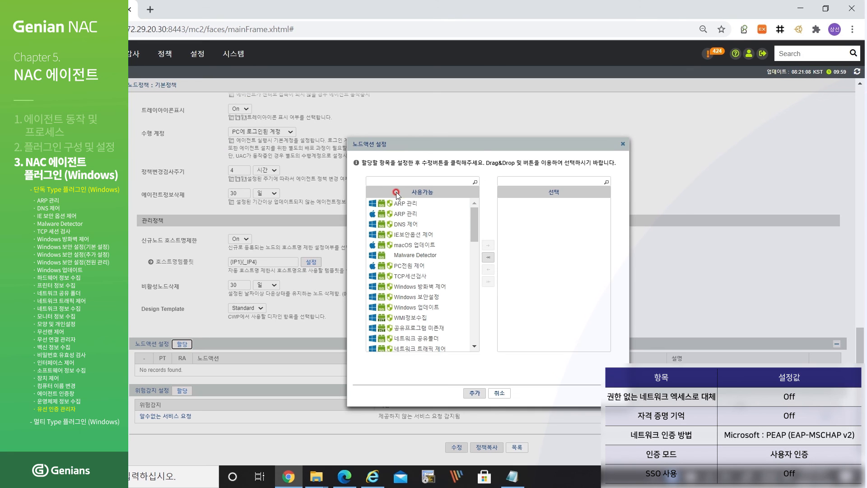
click(393, 181)
text(유선인)
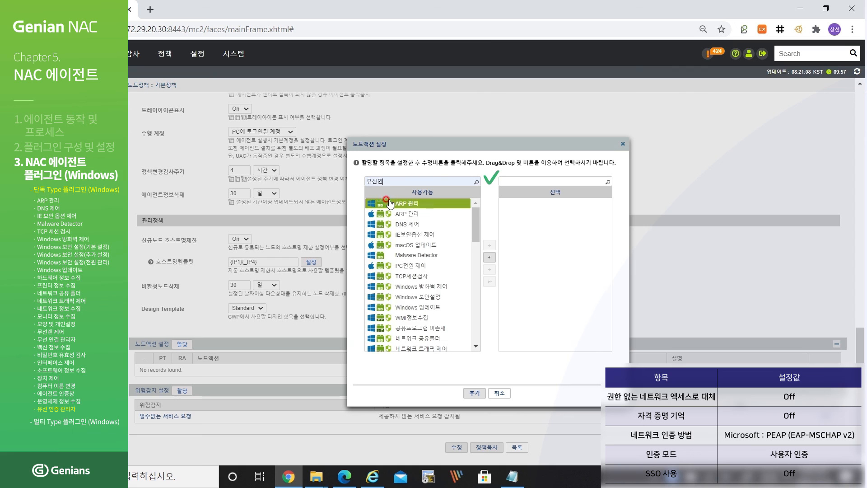
click(390, 203)
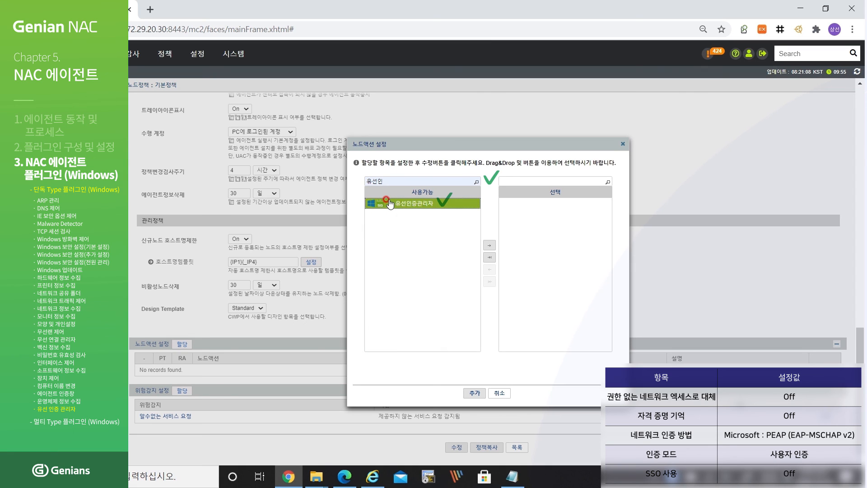
double_click(389, 202)
click(476, 393)
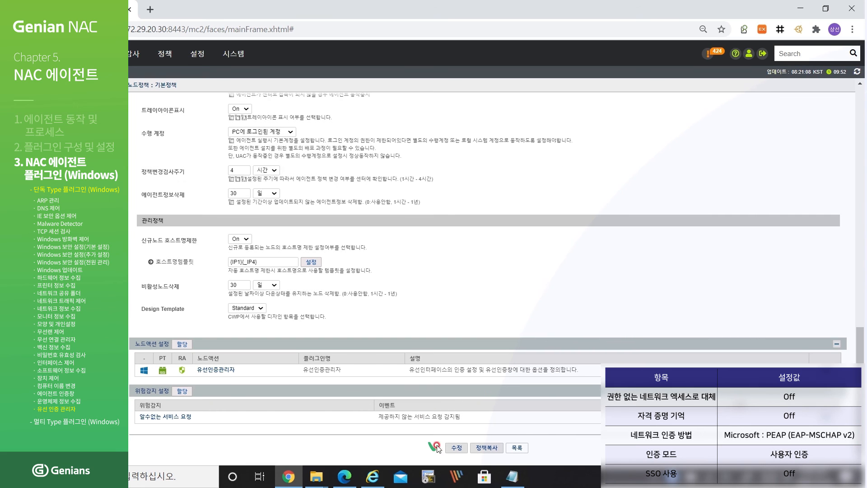
click(453, 449)
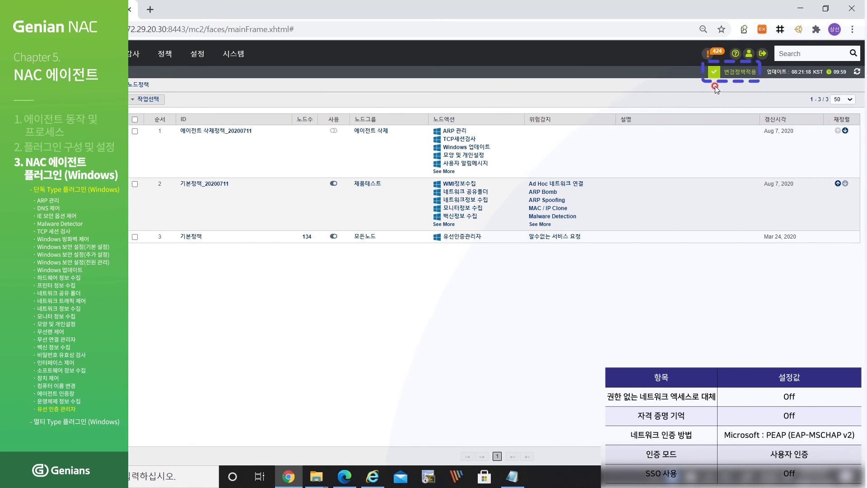
- Apply the pending policy change, then push 기본정책 to its nodes with 즉시적용 and confirm
click(733, 73)
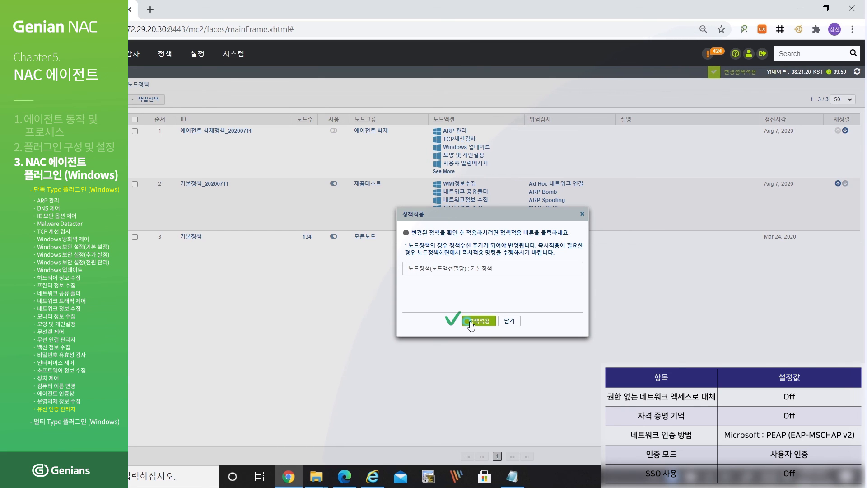
click(471, 321)
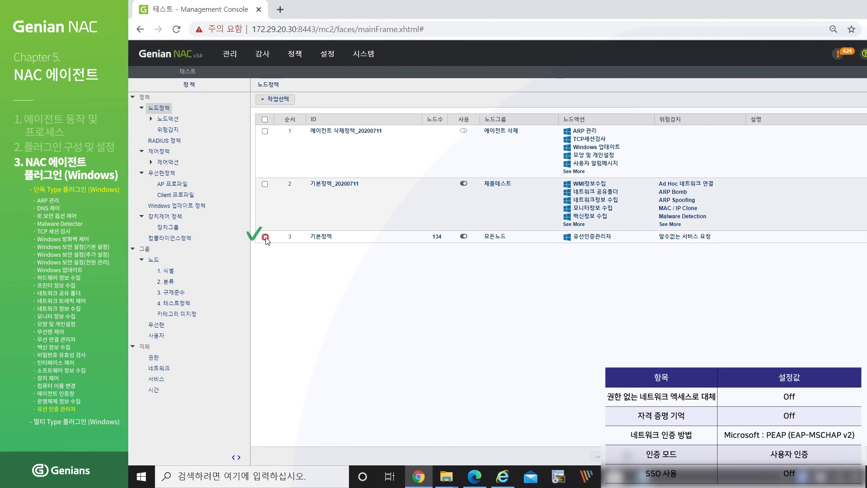
click(266, 237)
click(276, 99)
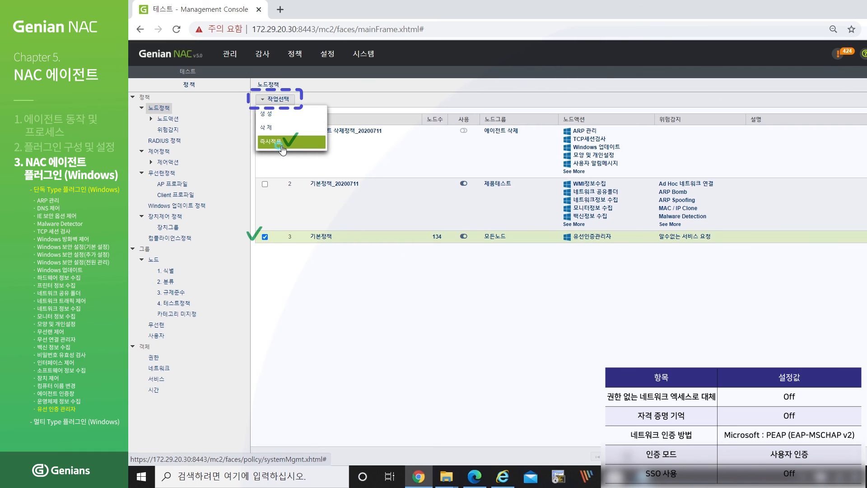
click(283, 149)
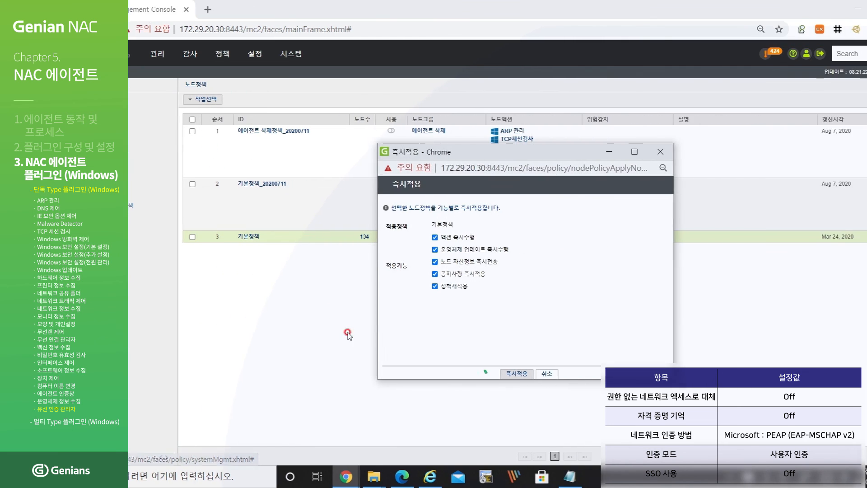
click(439, 379)
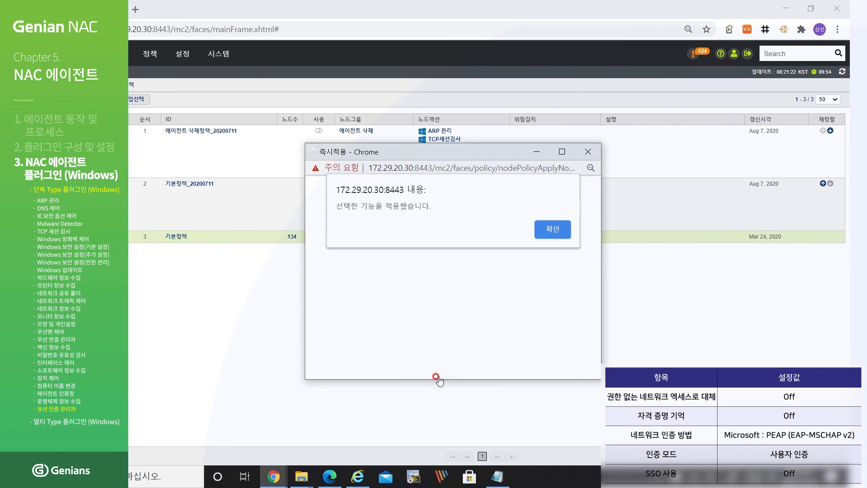
click(552, 224)
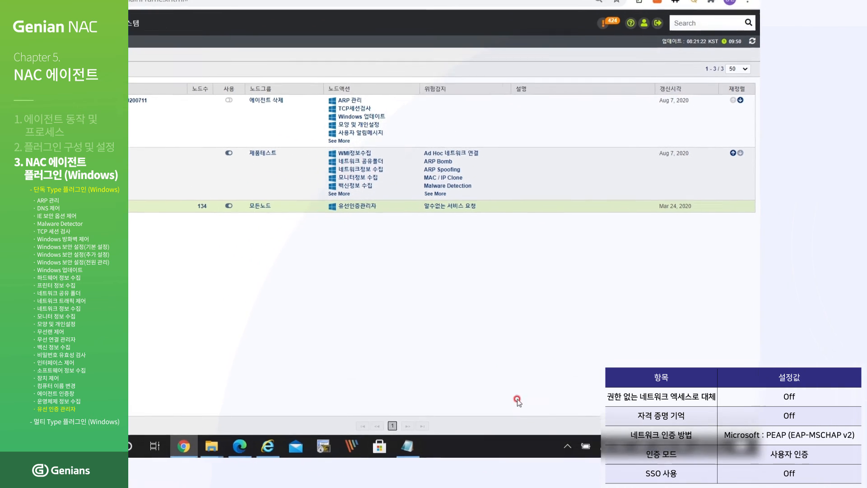
- Open the 이더넷 2 adapter properties, go to the 인증 tab, and expand the EAP method list
right_click(480, 404)
click(494, 394)
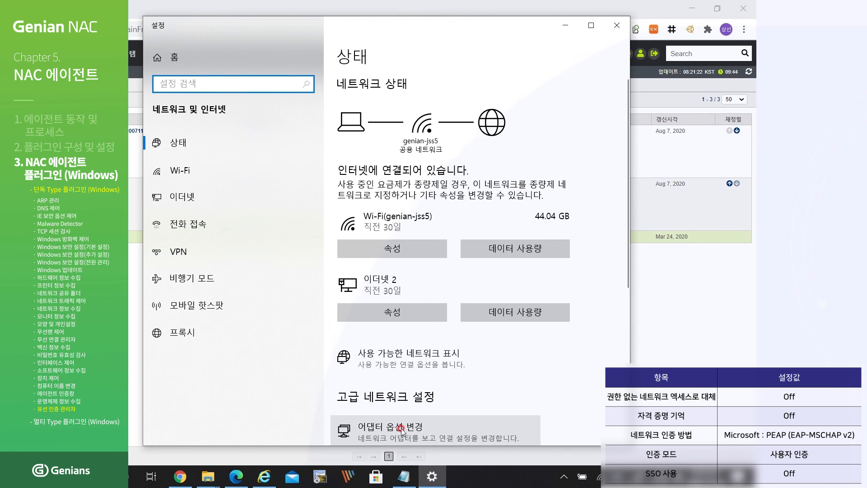
scroll(401, 429, down, 3)
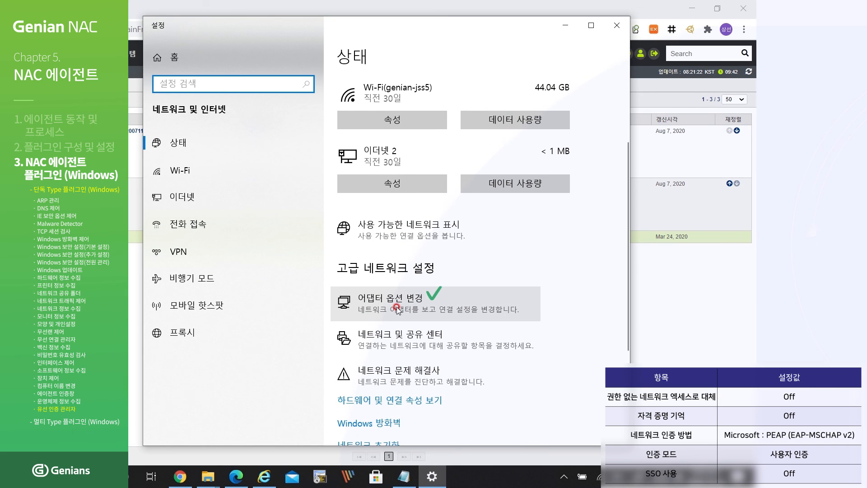
click(397, 308)
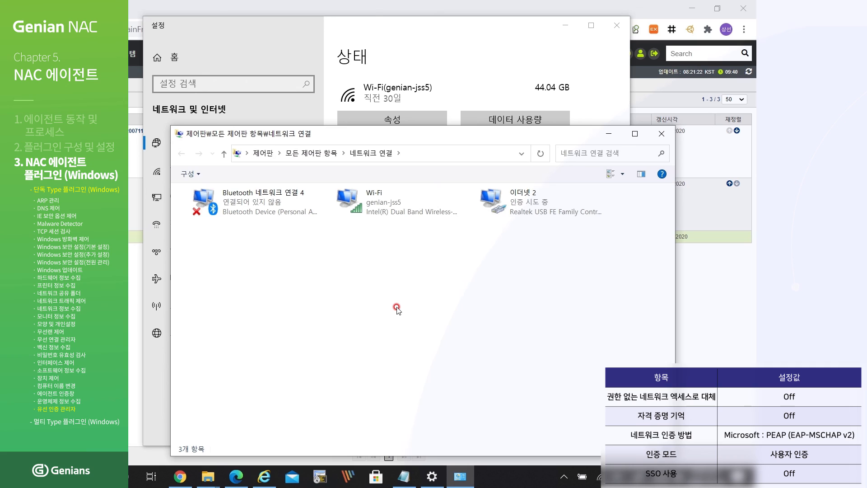
right_click(524, 204)
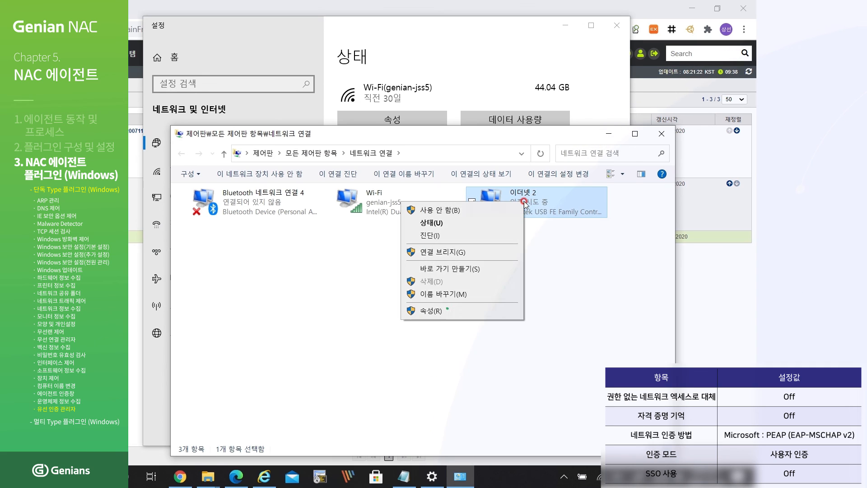
click(467, 309)
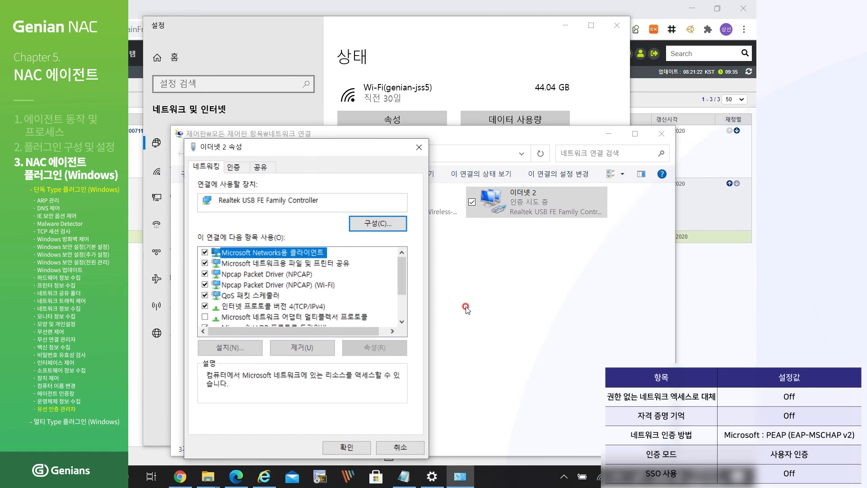
click(237, 168)
click(339, 263)
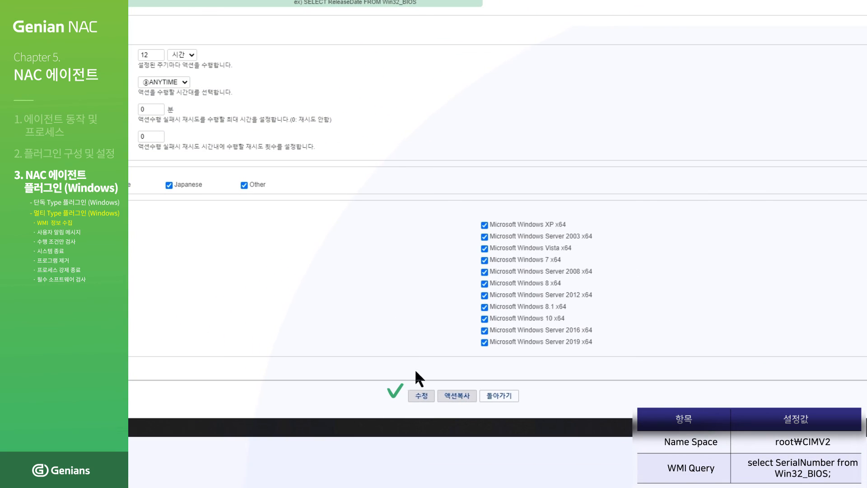
- Save the WMI정보수집 action and apply the pending policy change
click(427, 399)
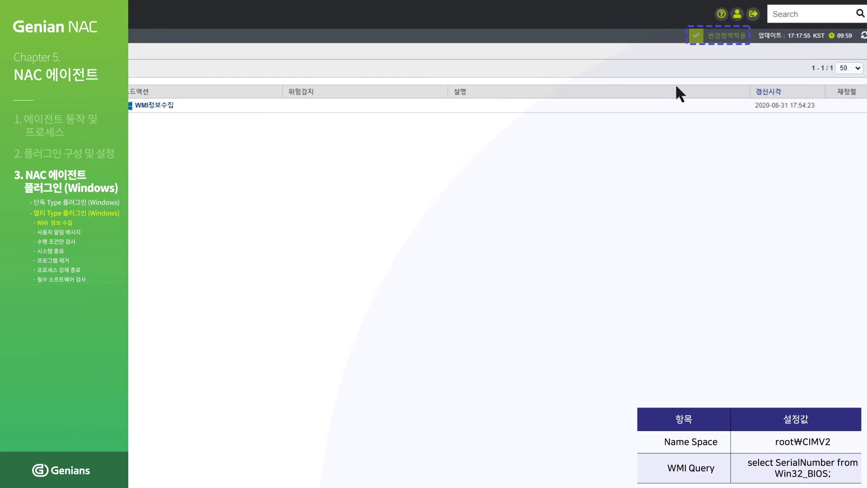
click(710, 40)
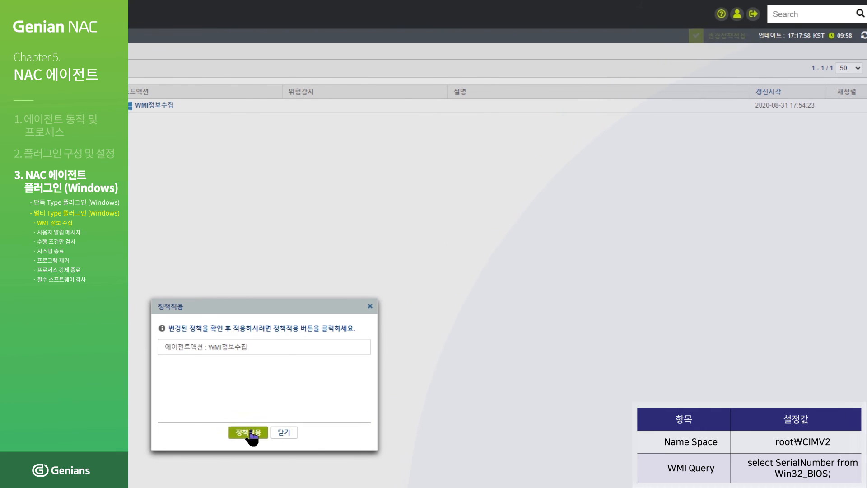
click(250, 433)
- Push 기본정책 to its nodes with 즉시적용 and confirm
click(155, 111)
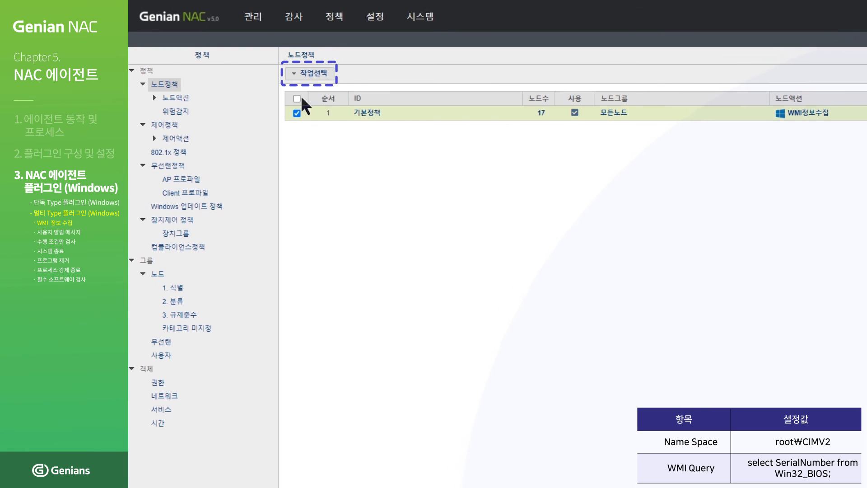
click(304, 74)
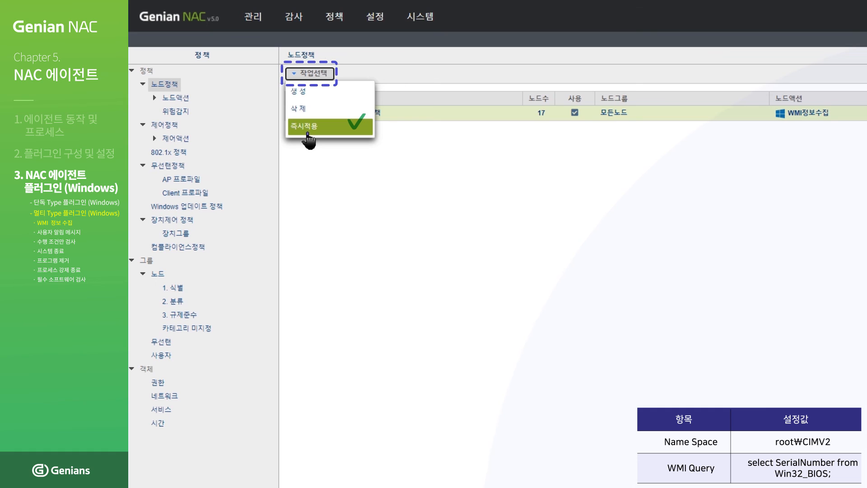
click(307, 131)
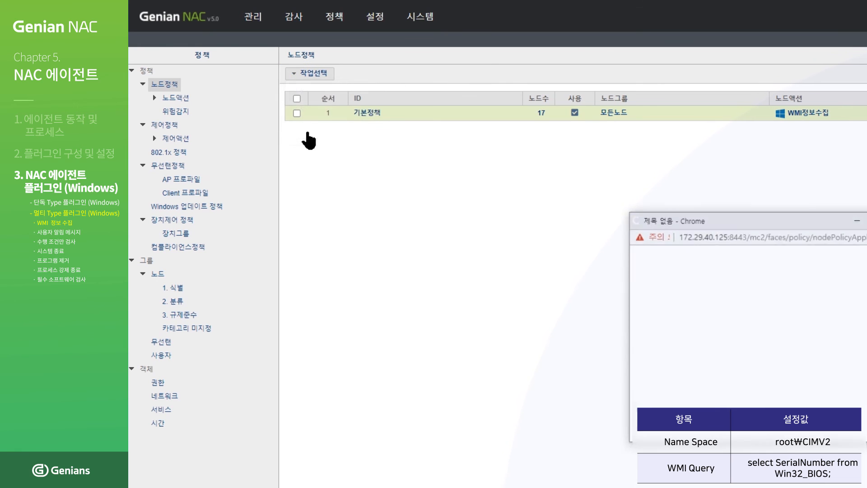
click(516, 437)
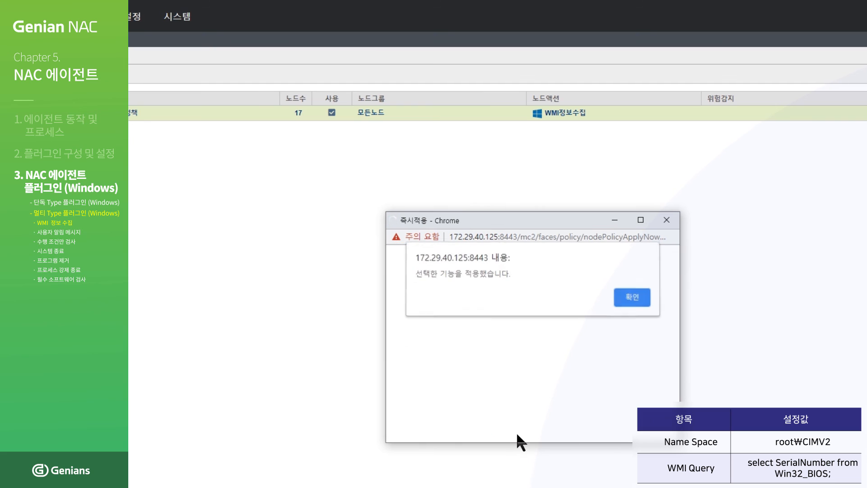
click(631, 299)
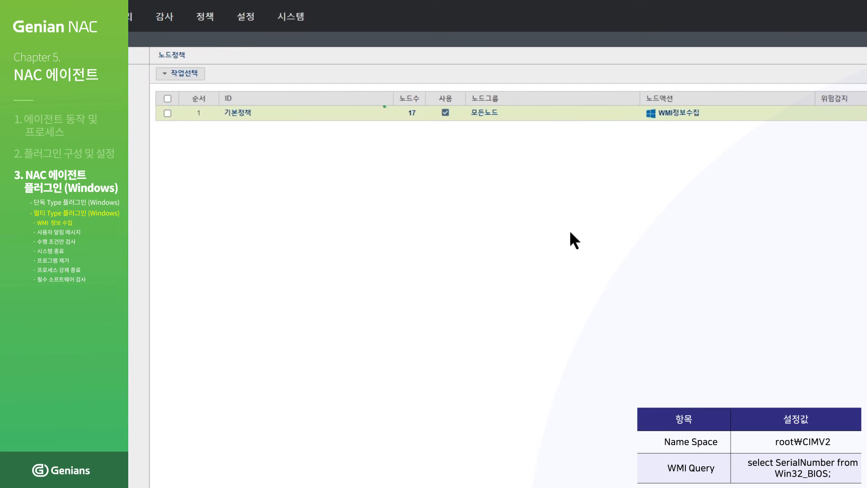
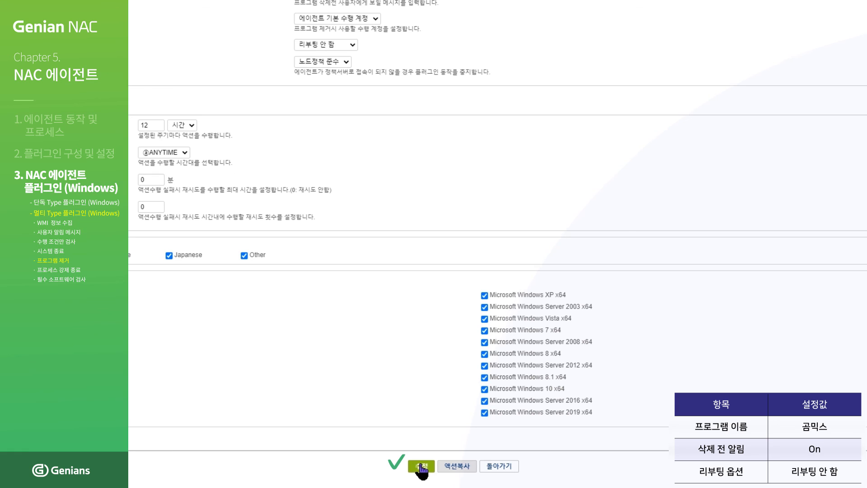
- Save the 곰믹스 removal action and apply the pending policy change
click(422, 466)
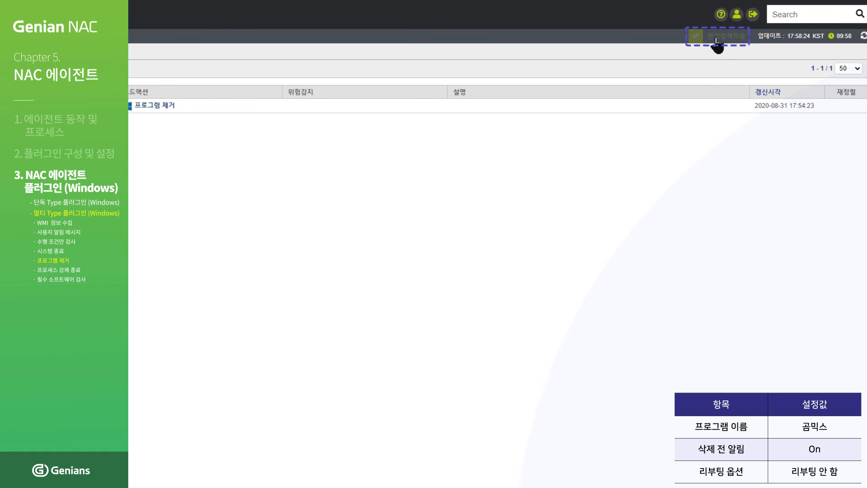
click(714, 42)
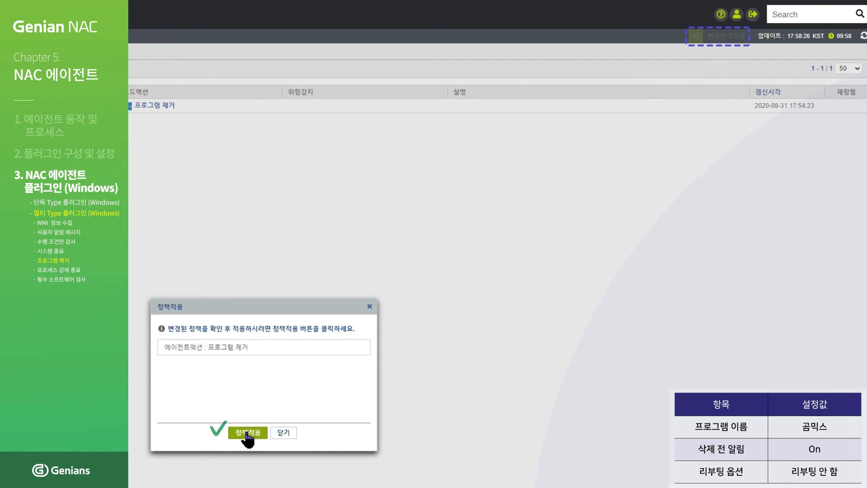
click(247, 433)
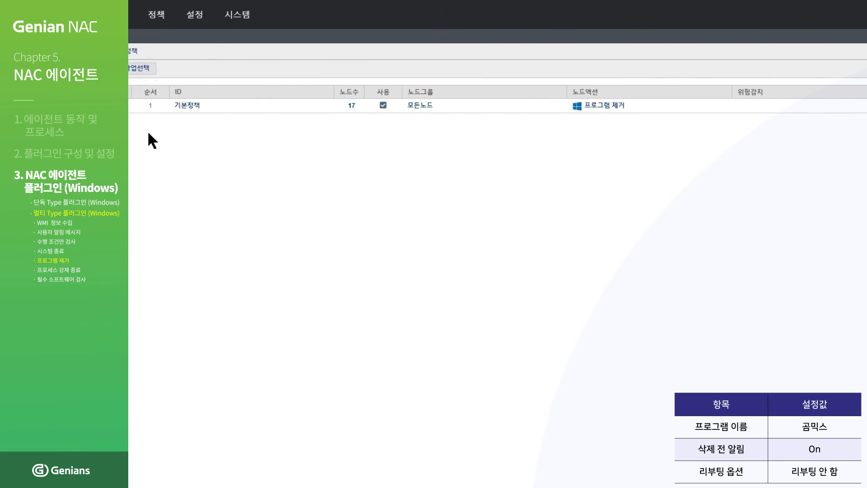
- Push 기본정책 to its nodes with 즉시적용 and confirm
click(288, 106)
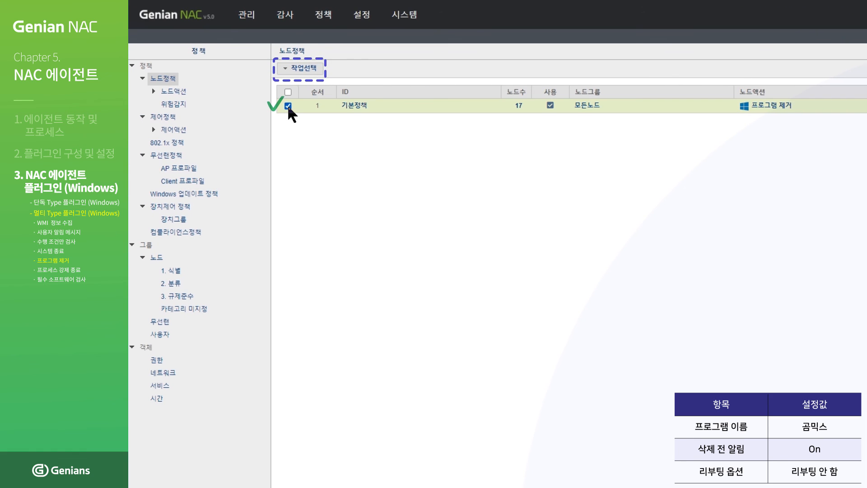
click(307, 70)
click(308, 120)
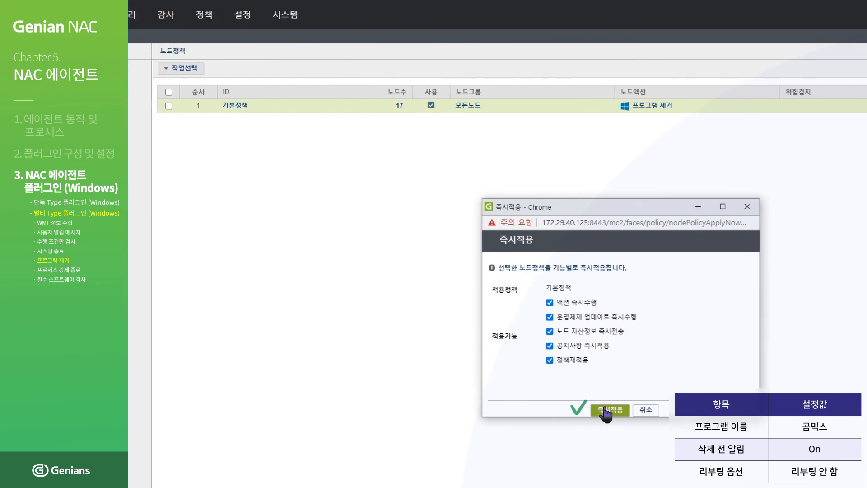
click(502, 409)
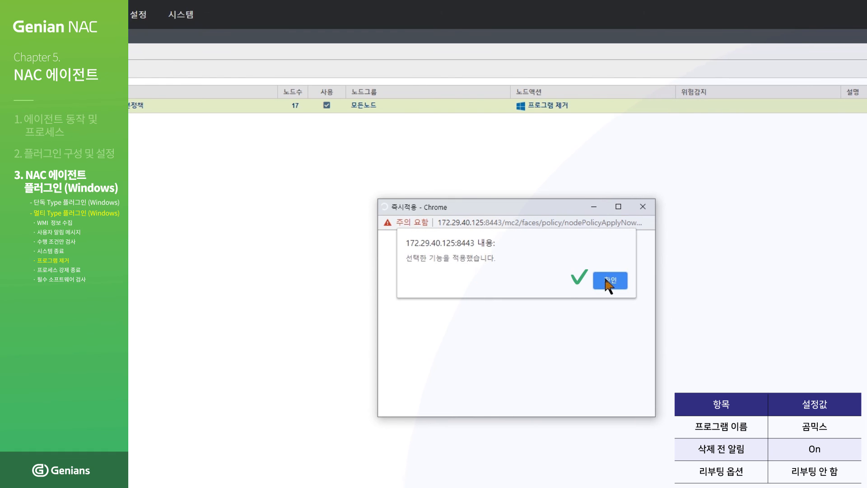
click(607, 281)
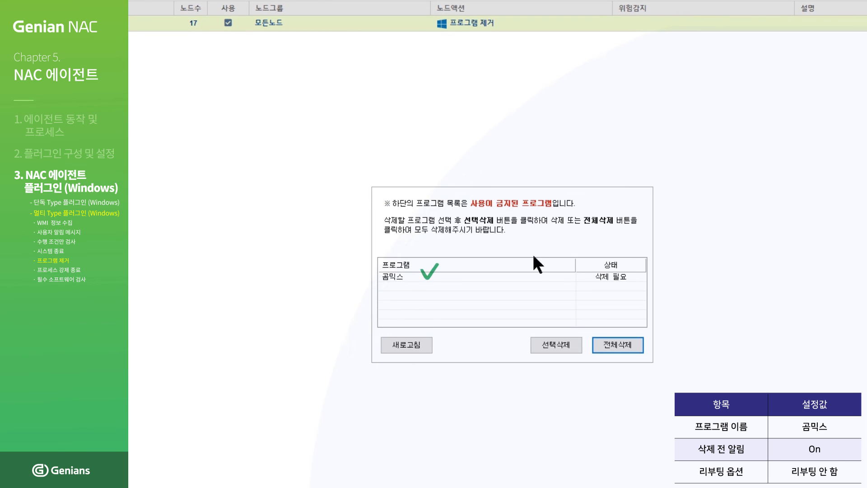
- Select 곰믹스 in the forbidden program list and remove it with 전체삭제
click(535, 276)
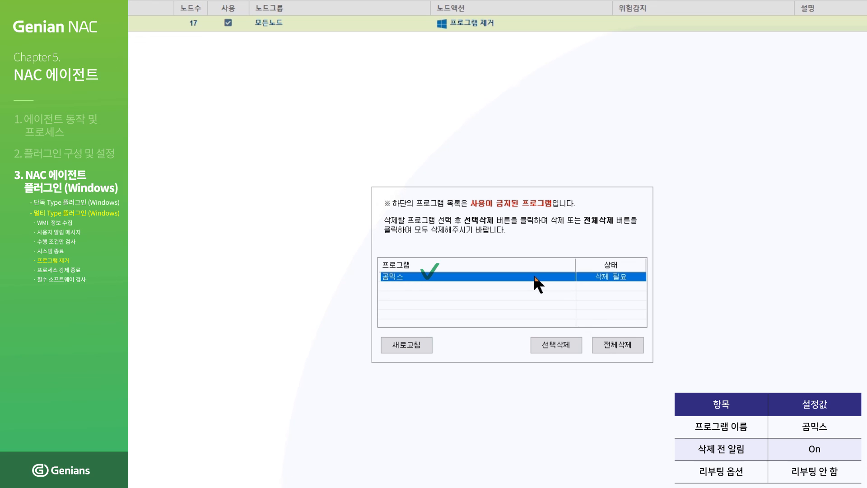
click(619, 346)
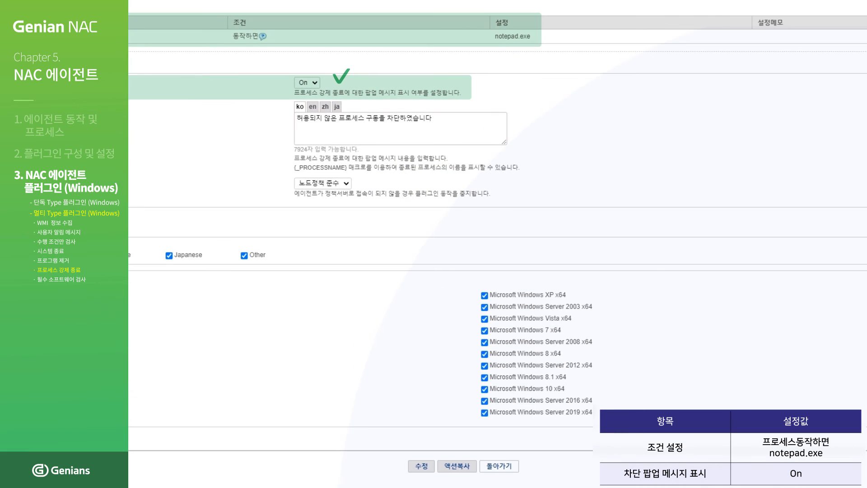
- Save the notepad.exe termination action and apply the pending change
click(422, 468)
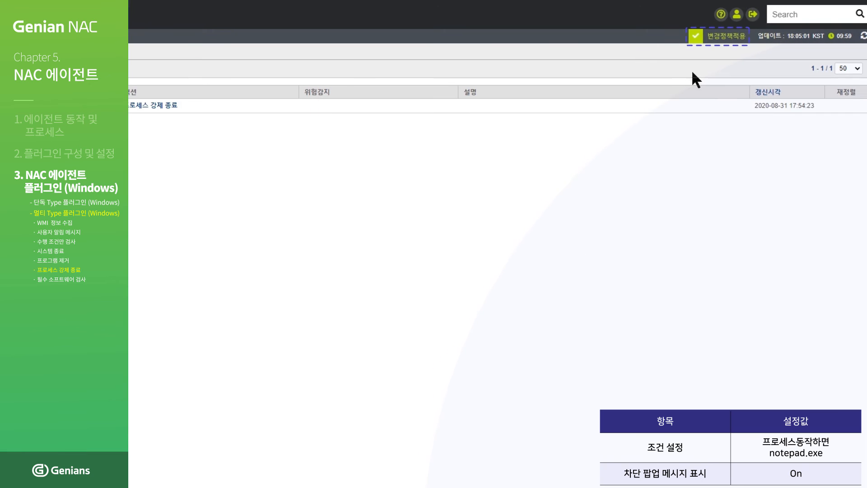
click(719, 37)
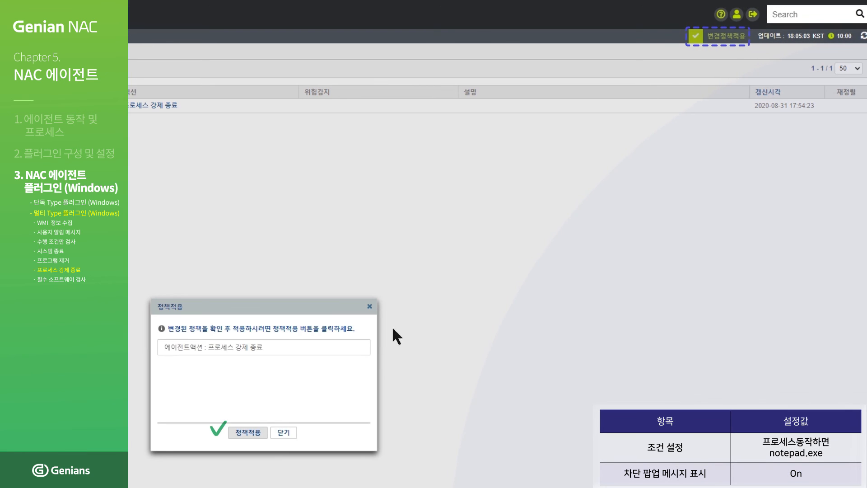
click(241, 435)
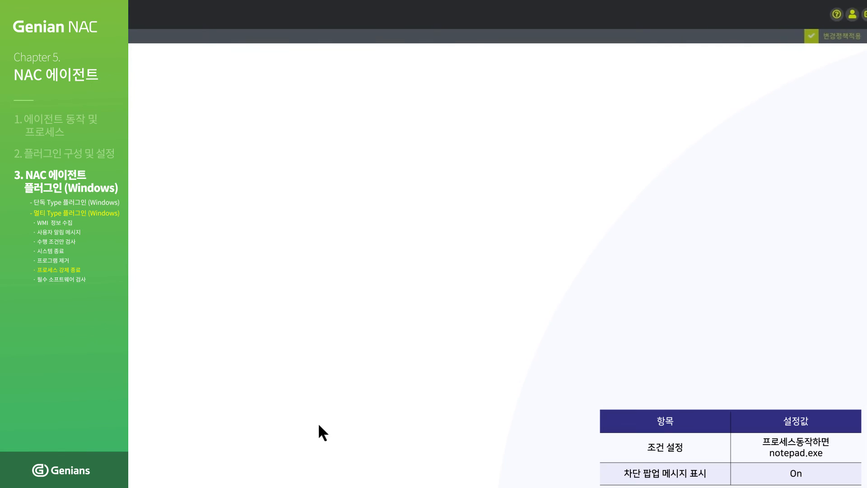
- Apply 기본정책 to its nodes immediately with 즉시적용 and confirm
click(288, 106)
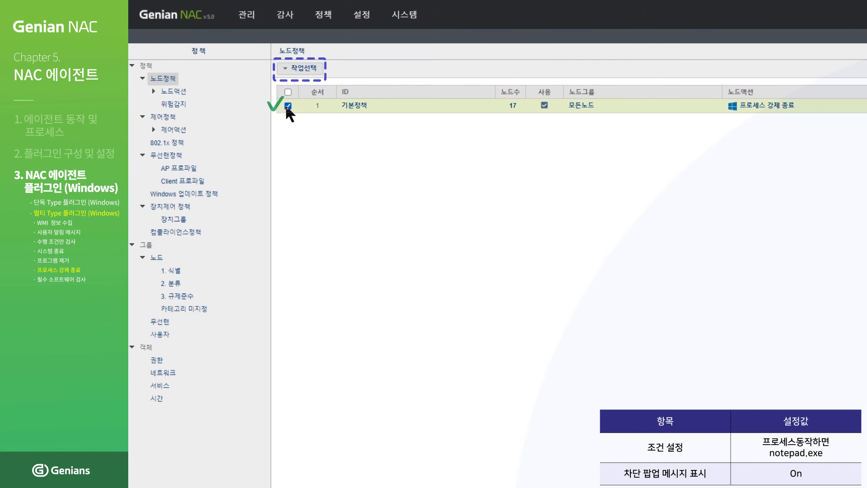
click(298, 68)
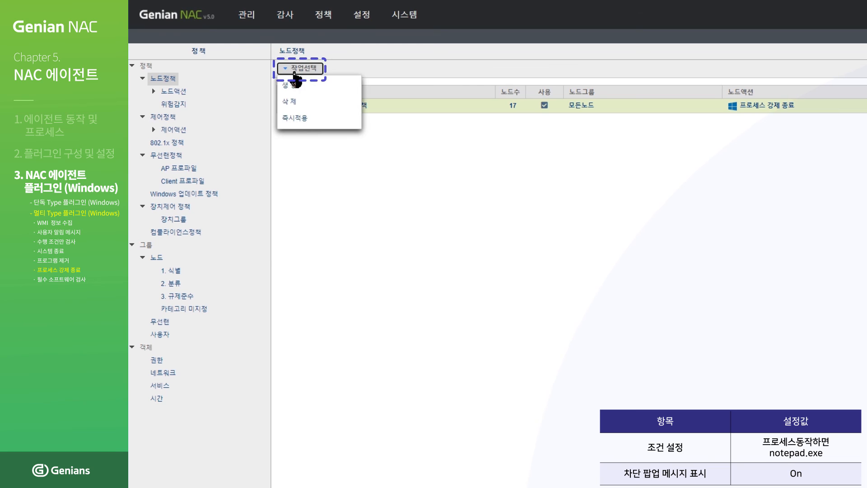
click(296, 120)
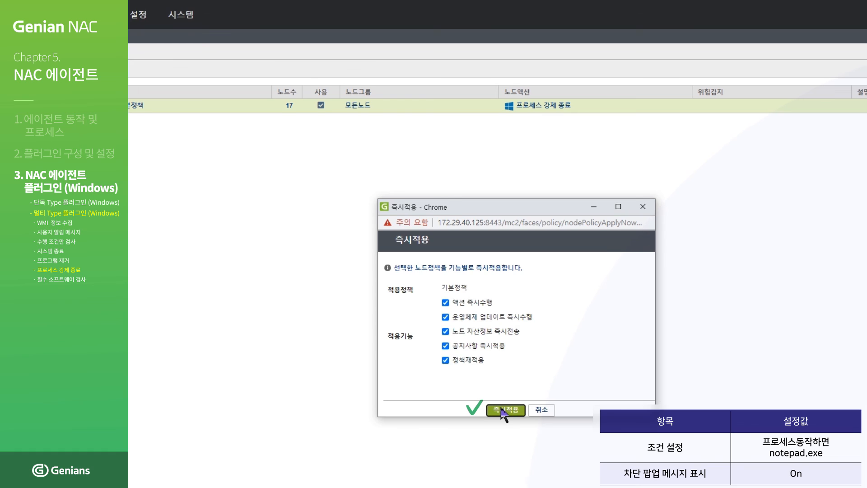
click(503, 412)
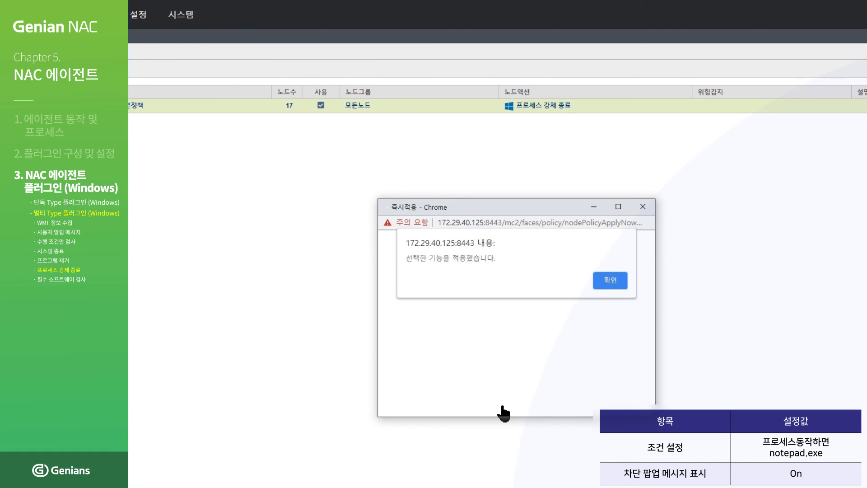
click(611, 281)
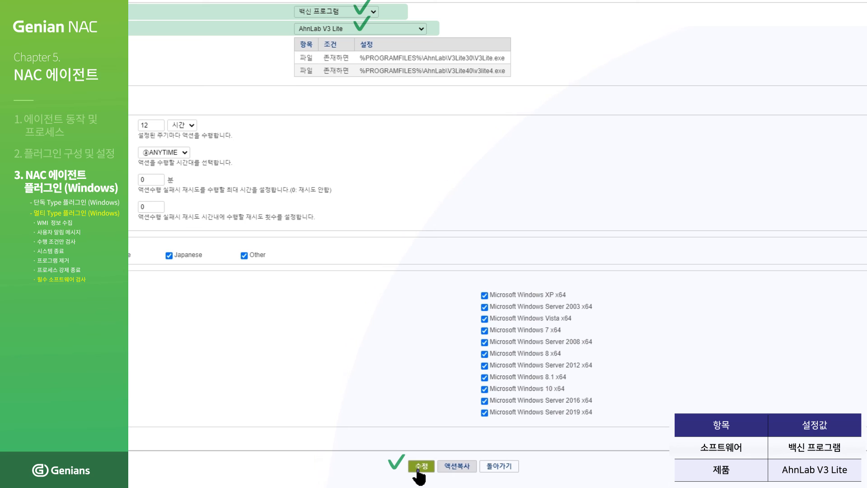
- Save the AhnLab V3 Lite required-software check and apply the pending change
click(419, 470)
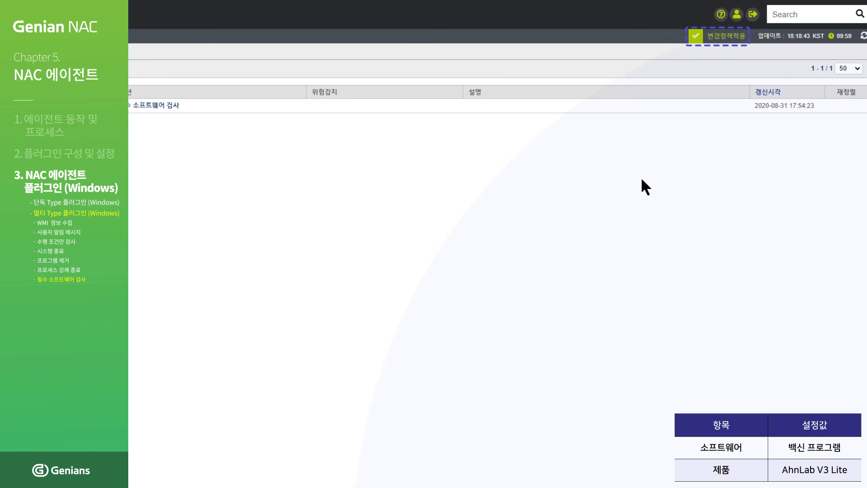
click(733, 38)
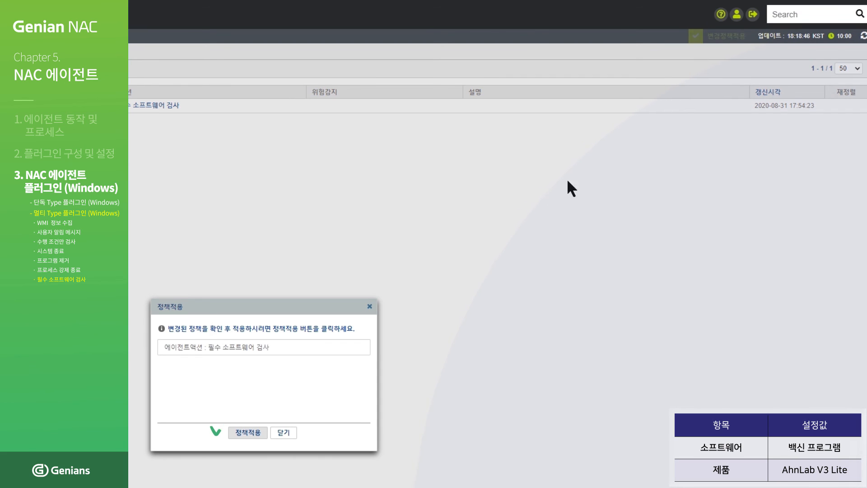
click(248, 433)
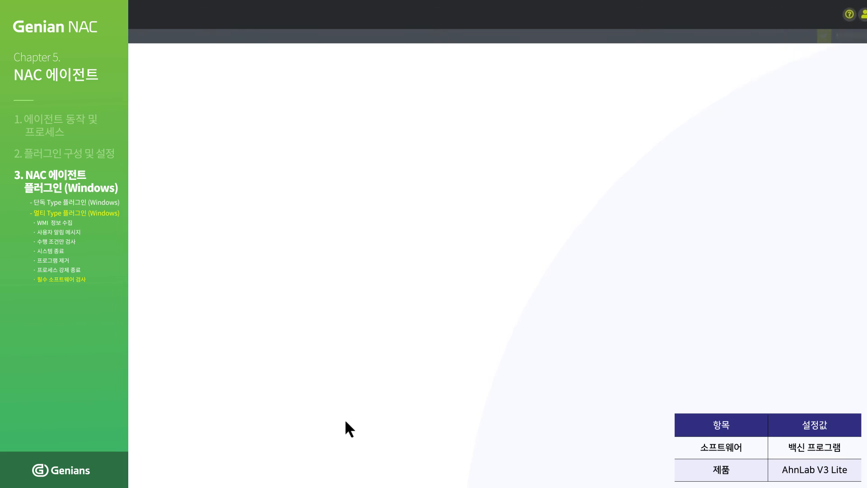
- Push 기본정책 immediately to its nodes and confirm
click(287, 106)
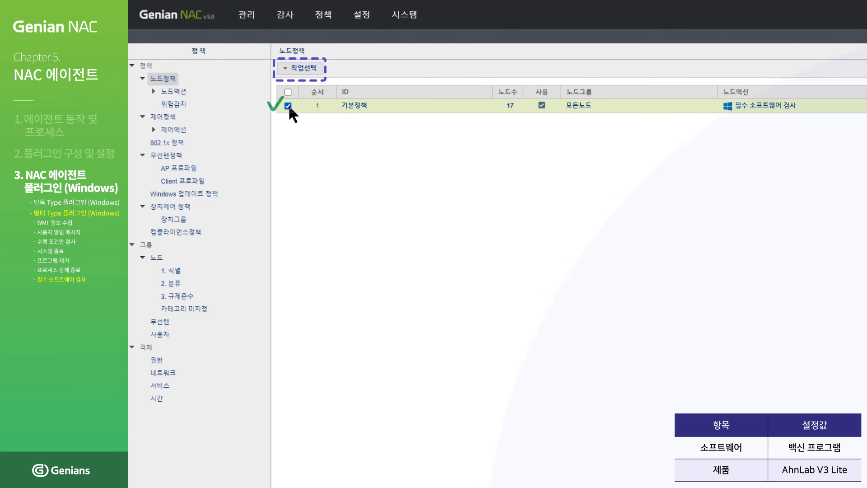
click(301, 68)
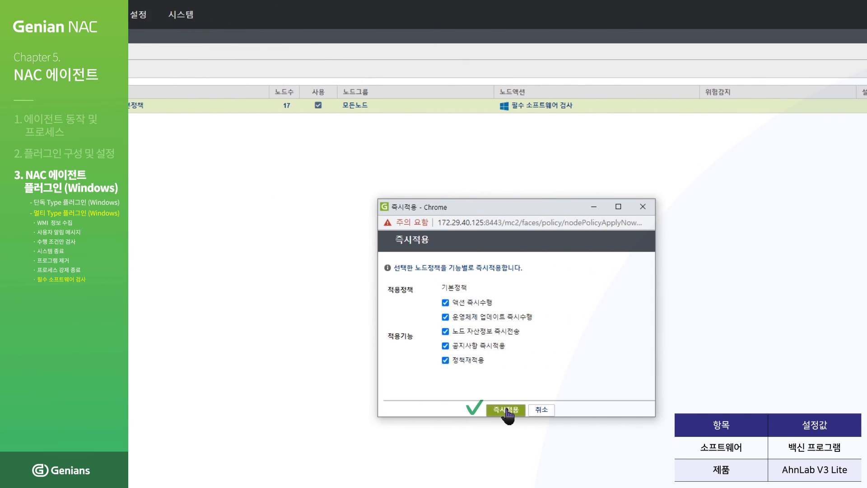
click(507, 410)
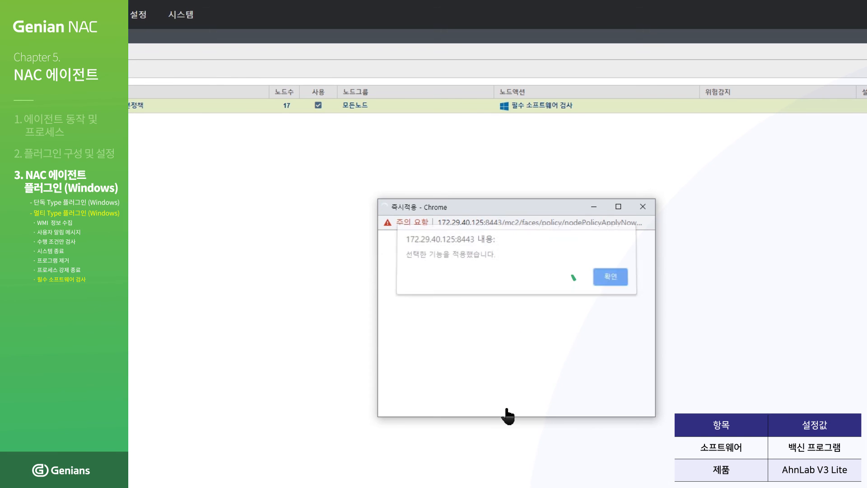
click(609, 281)
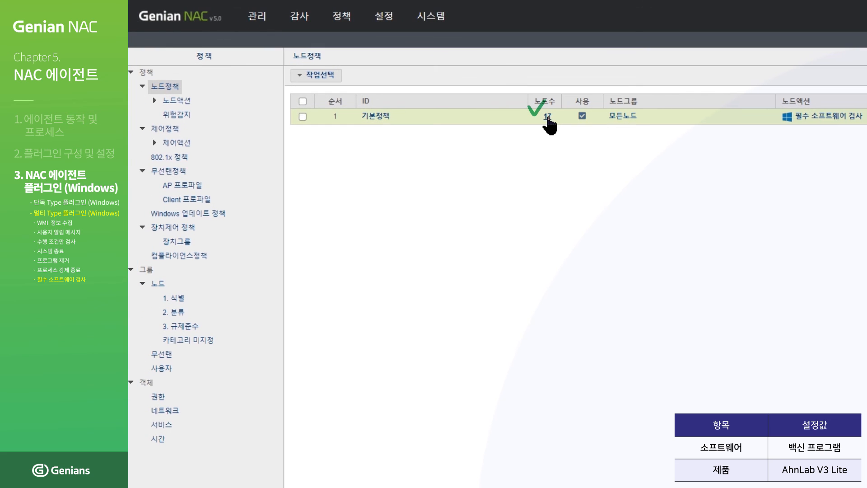
- Open node 172.29.251.39 from 기본정책's node list and view its 정책현황
click(548, 117)
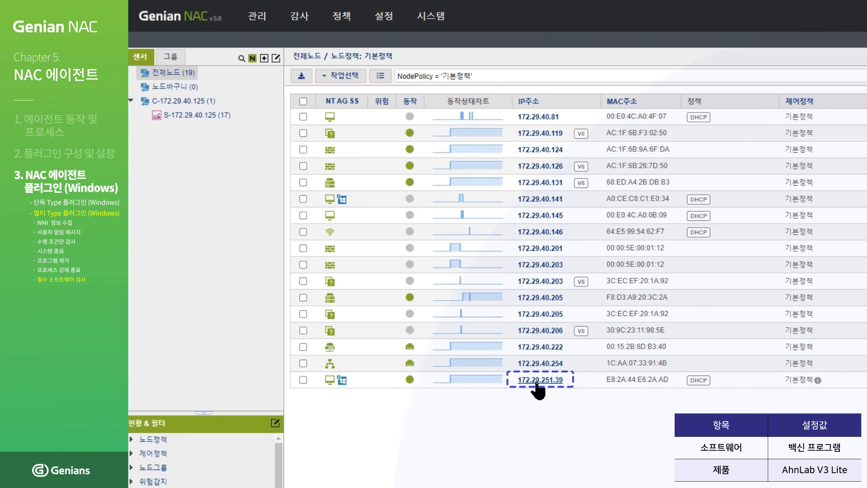
click(537, 381)
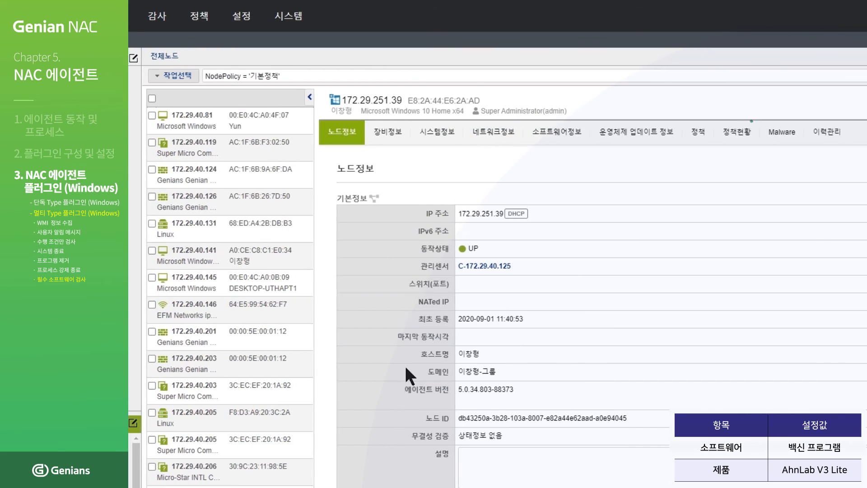
click(722, 136)
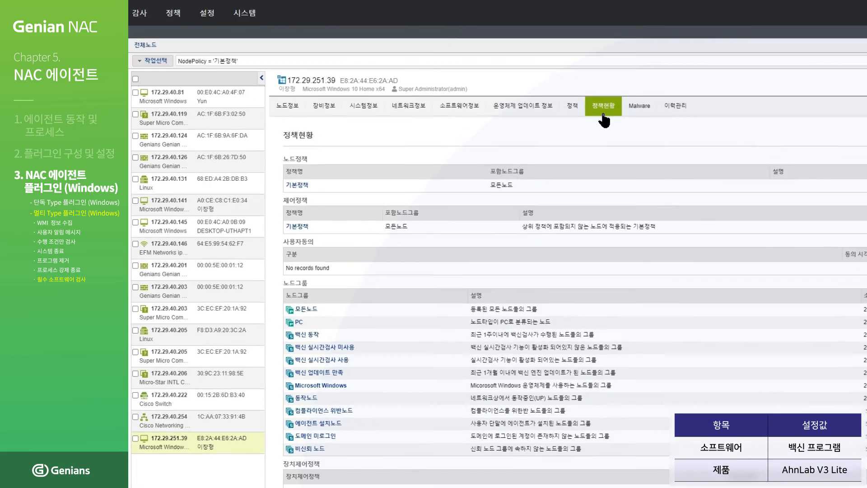
scroll(492, 206, down, 1)
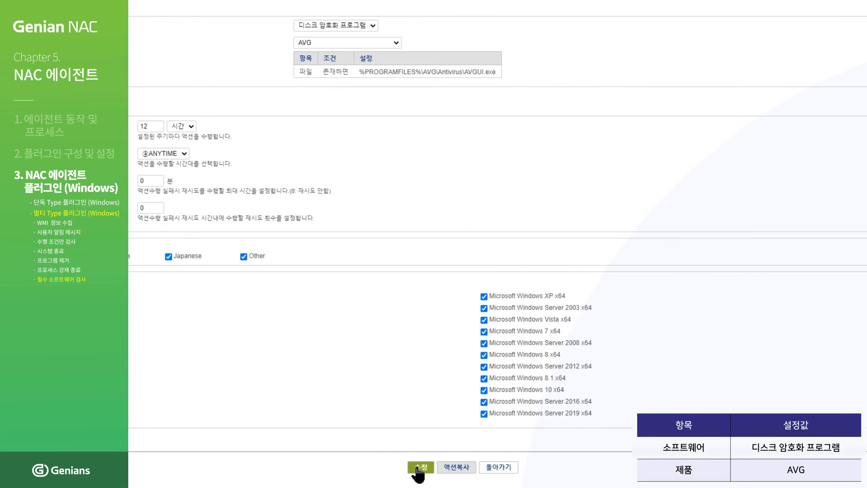
- Save the check with 디스크 암호화 프로그램 as software and AVG as product
click(418, 470)
- Apply the pending AVG change and push 기본정책 immediately to its nodes
click(719, 41)
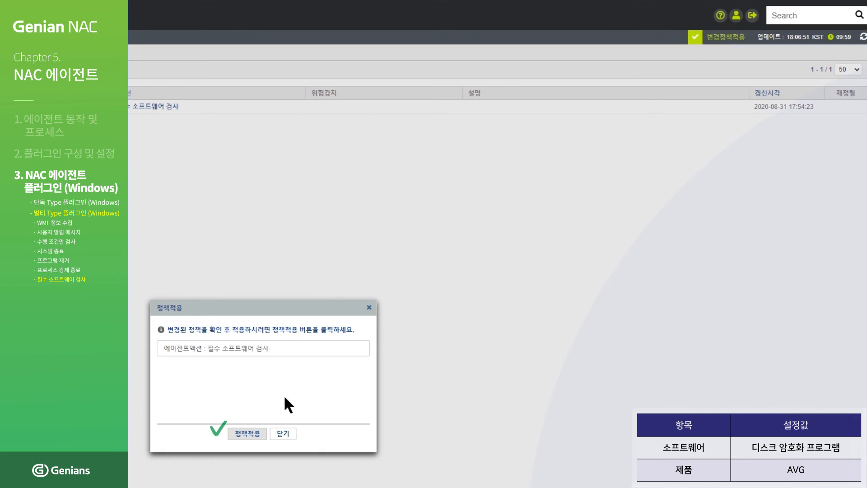
click(247, 434)
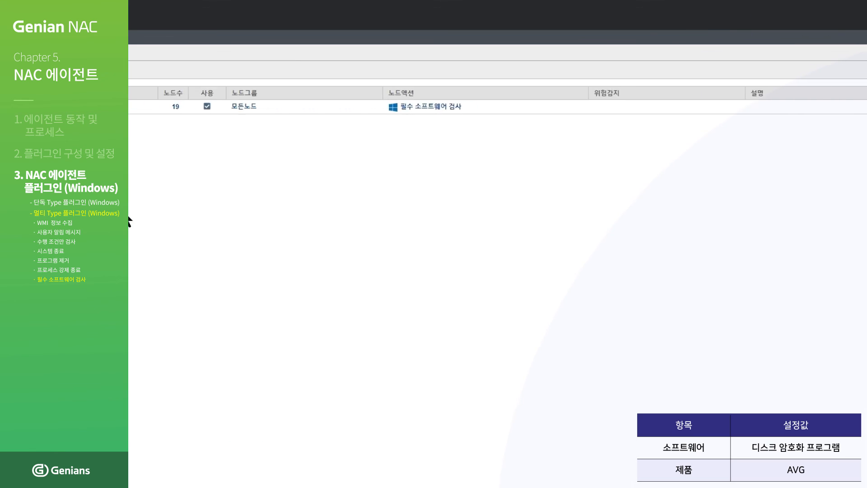
click(133, 106)
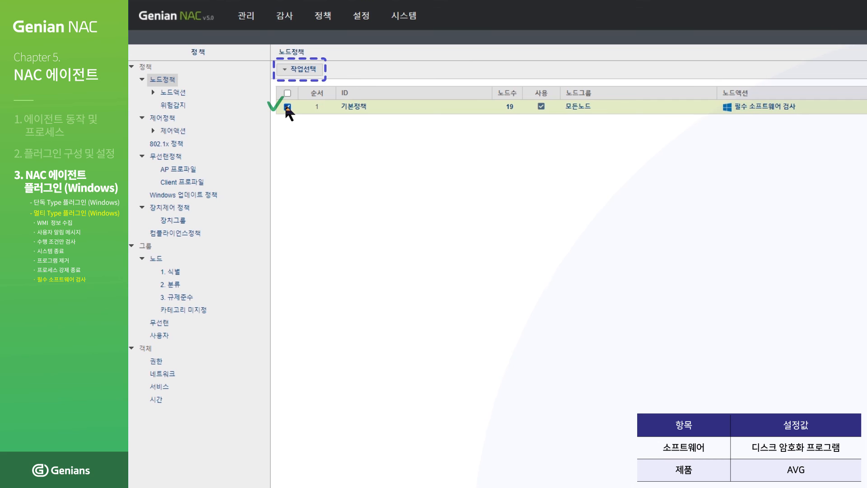
click(302, 70)
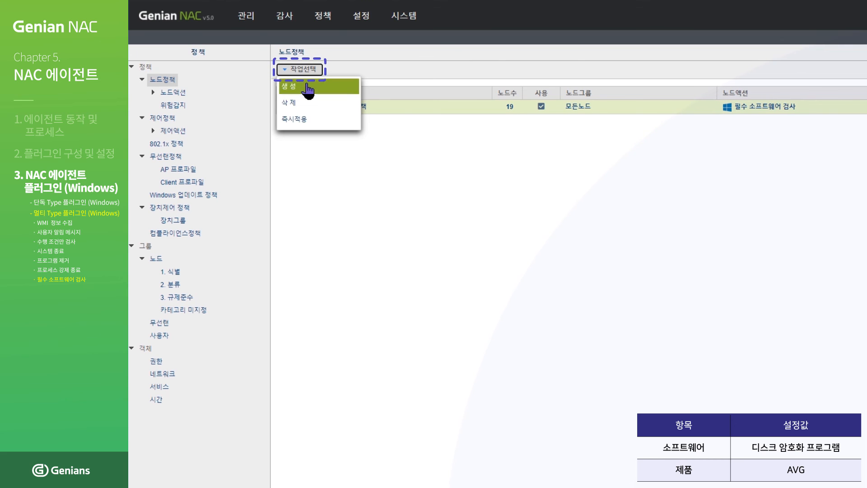
click(311, 121)
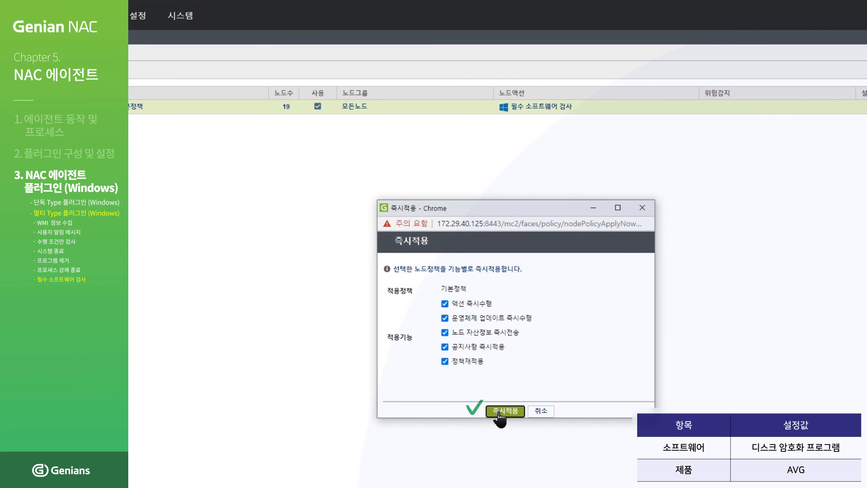
click(500, 412)
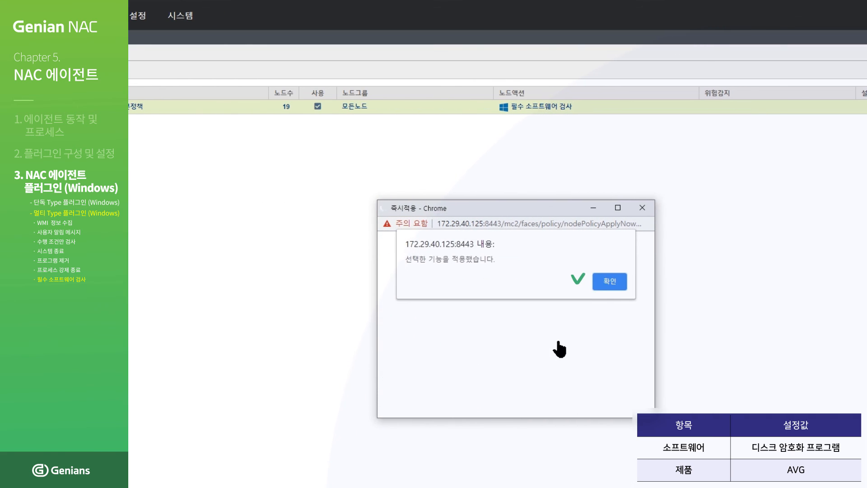
click(604, 286)
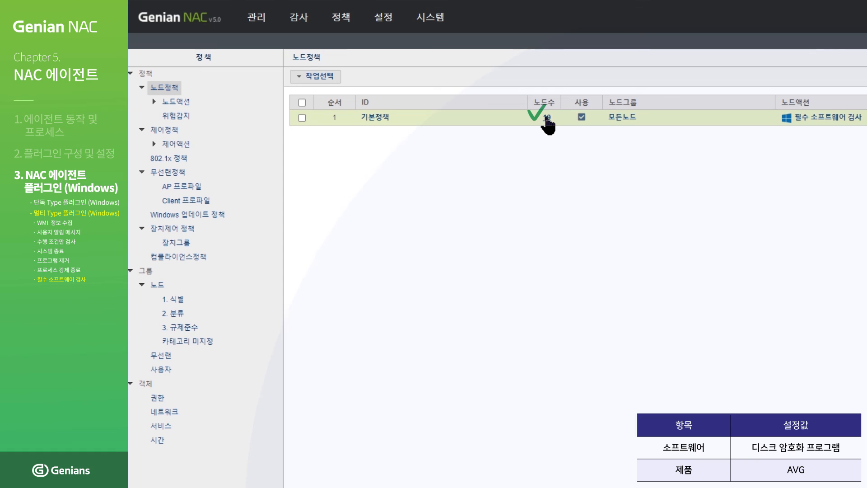
- Check node 172.29.251.39's 정책현황 for the 만족함 result with AVGUI.exe found
click(547, 118)
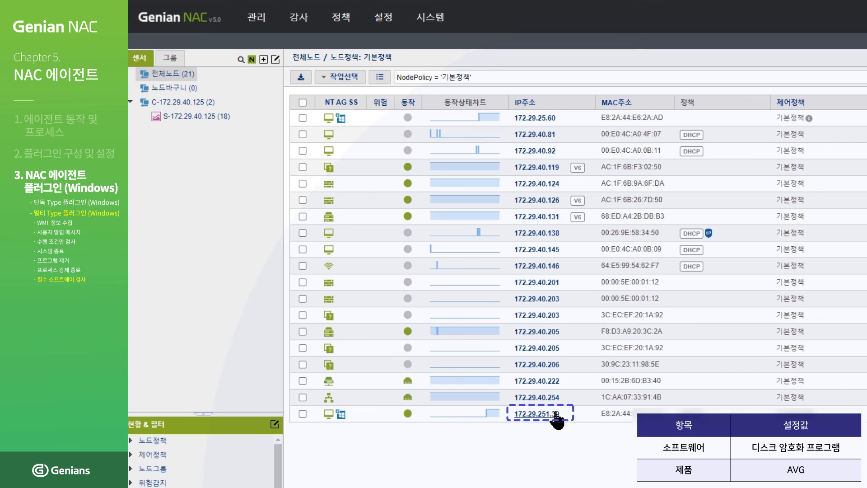
click(555, 413)
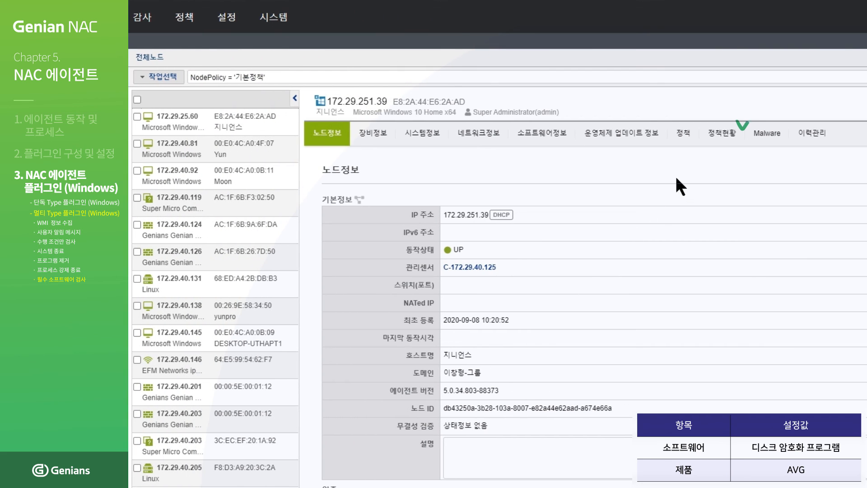
click(722, 139)
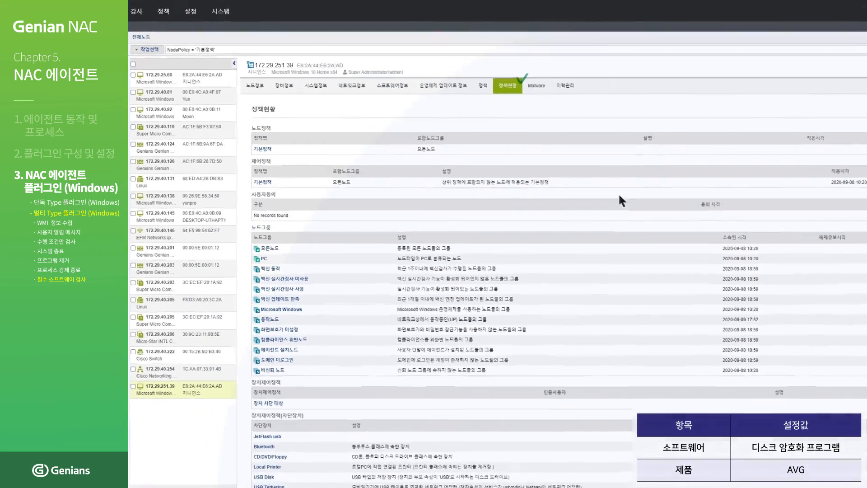
scroll(759, 291, down, 3)
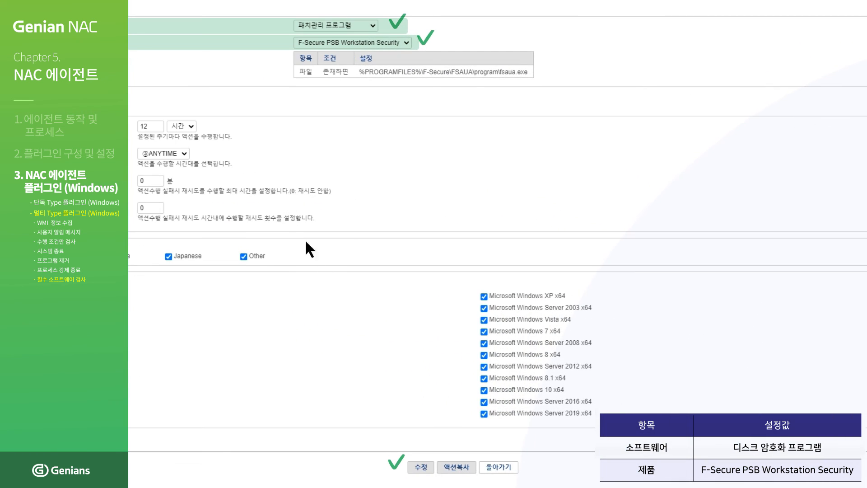
- Save the check with F-Secure PSB Workstation Security as the product
click(422, 468)
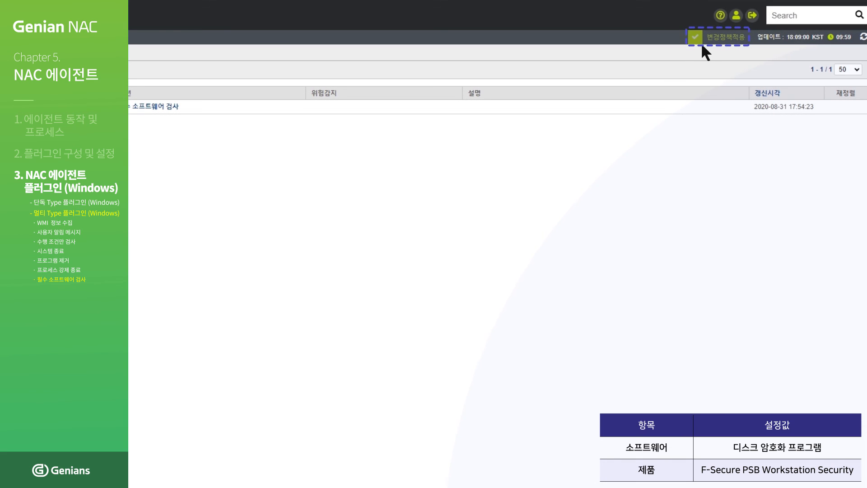
- Apply the pending F-Secure change and push 기본정책 immediately to its nodes
click(702, 43)
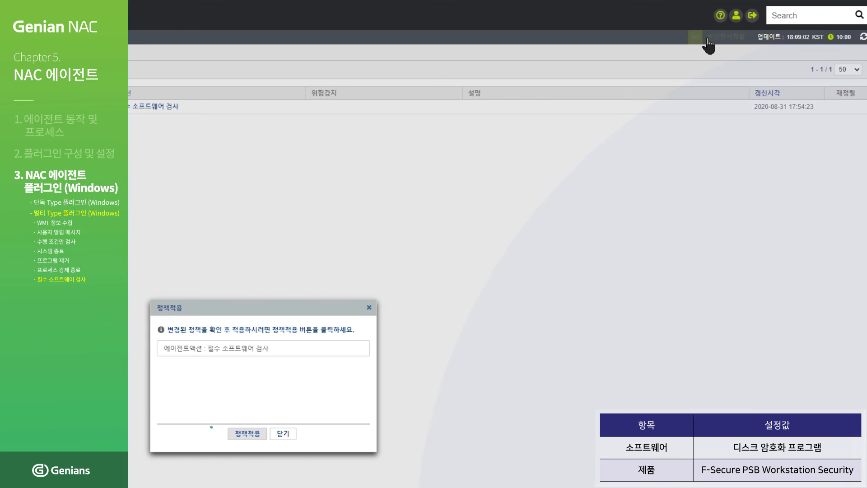
click(250, 433)
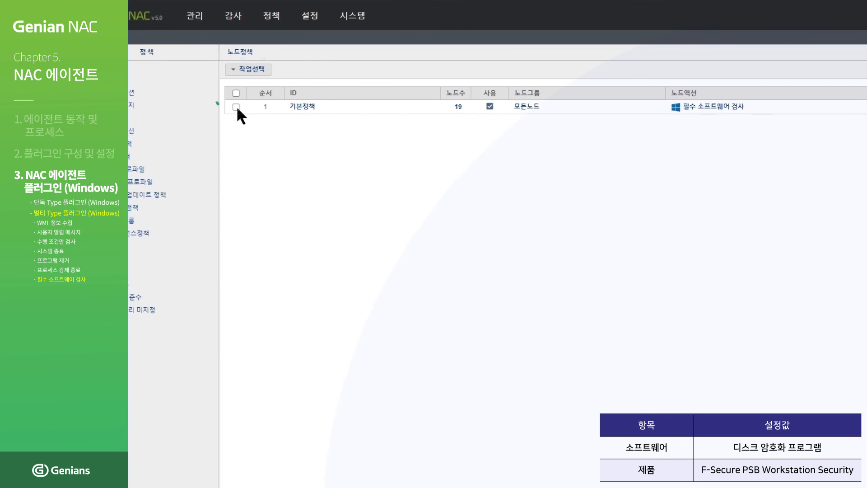
click(287, 107)
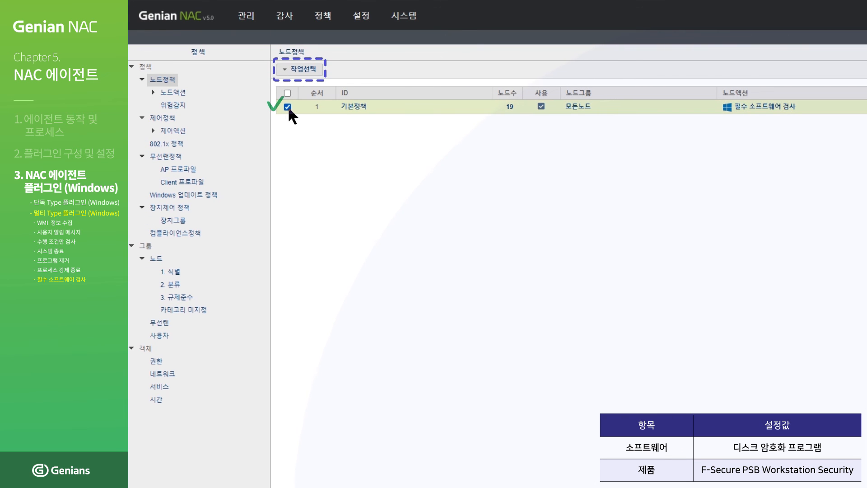
click(300, 69)
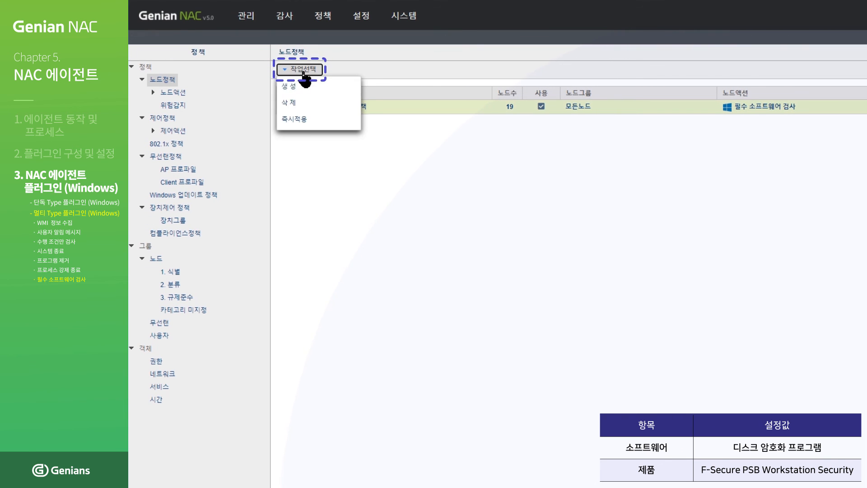
click(306, 121)
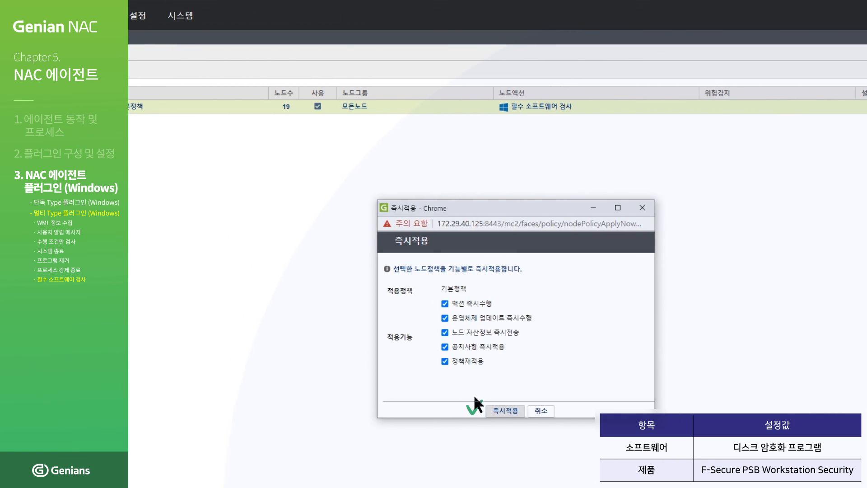
click(496, 413)
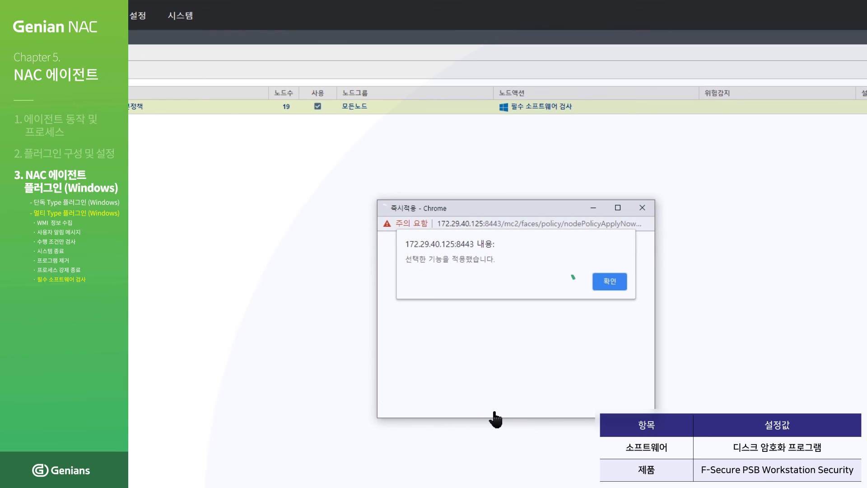
click(605, 282)
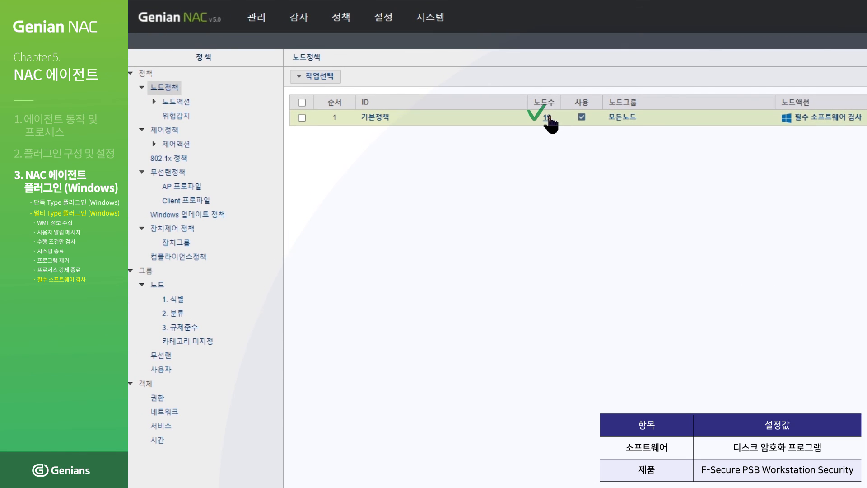
- Open node 172.29.251.39 from 기본정책's node list and check its 정책현황 shows 만족함 with F-Secure fsaua.exe found
click(547, 119)
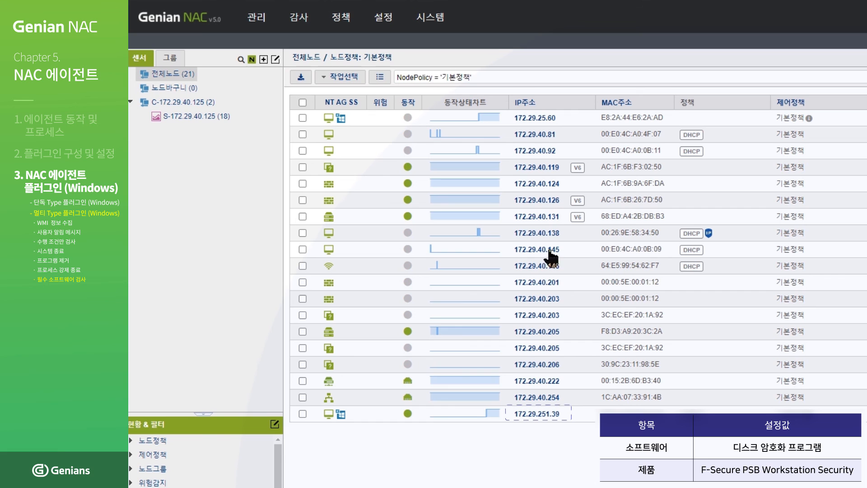
click(543, 413)
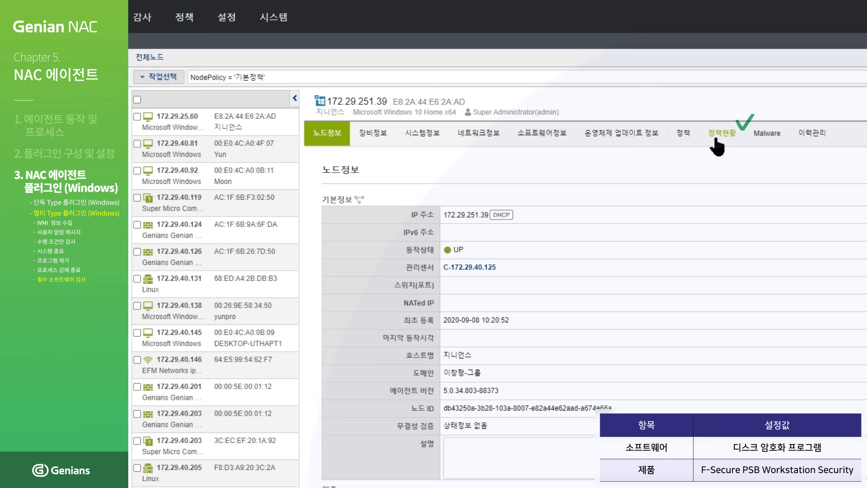
click(716, 140)
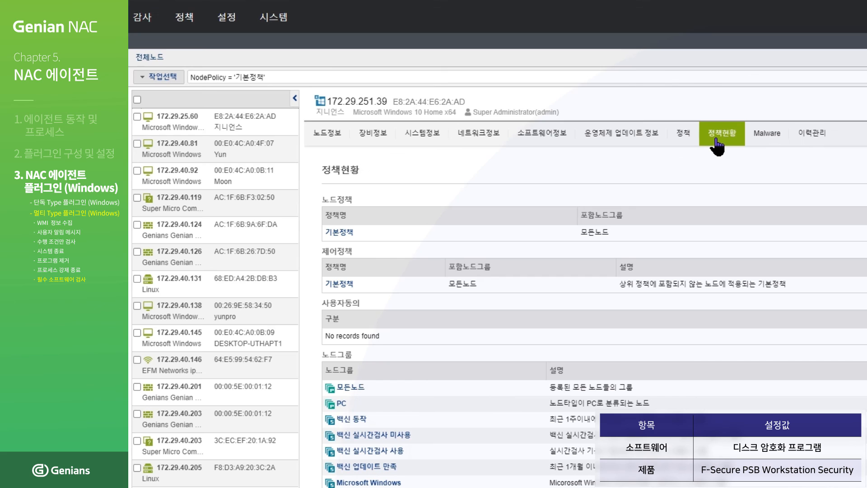
scroll(768, 250, down, 3)
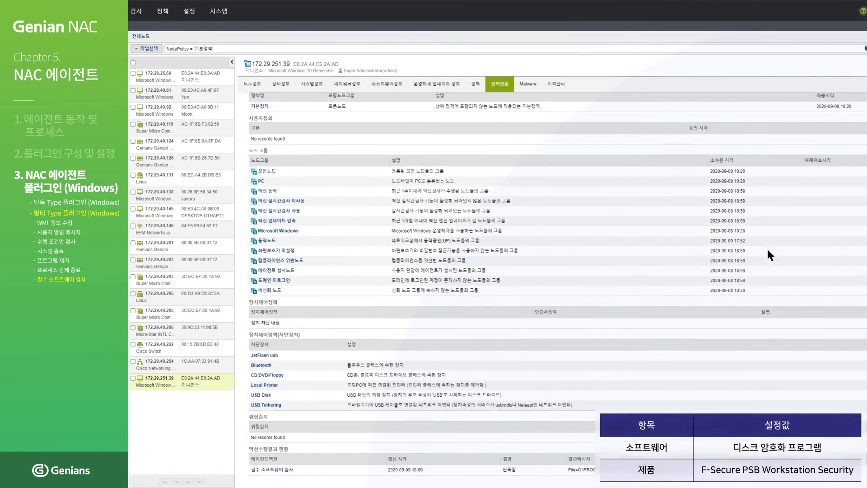